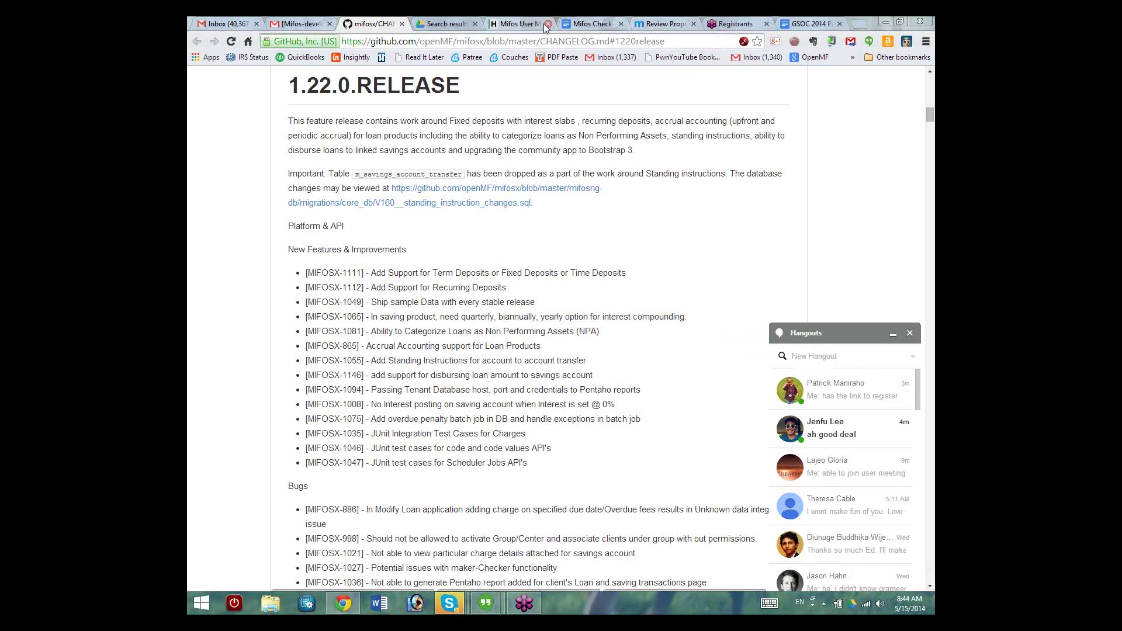
Step: Close the Mifos User Meetup notes tab to bring back the 1.22.0.RELEASE changelog
click(525, 24)
key(ctrl+w)
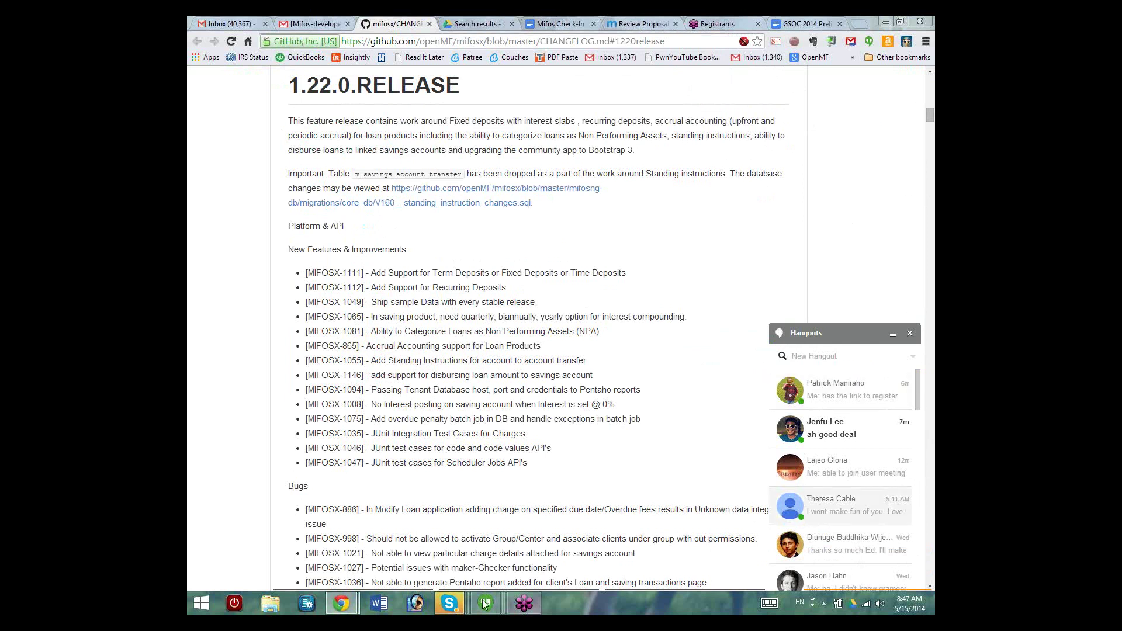
right_click(449, 604)
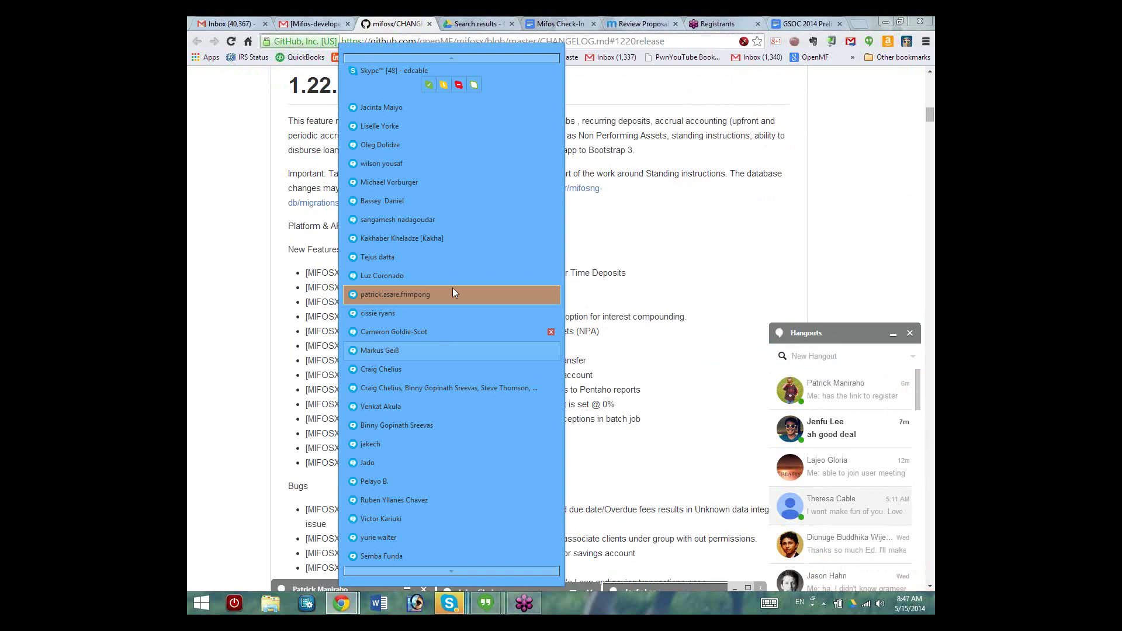
click(931, 526)
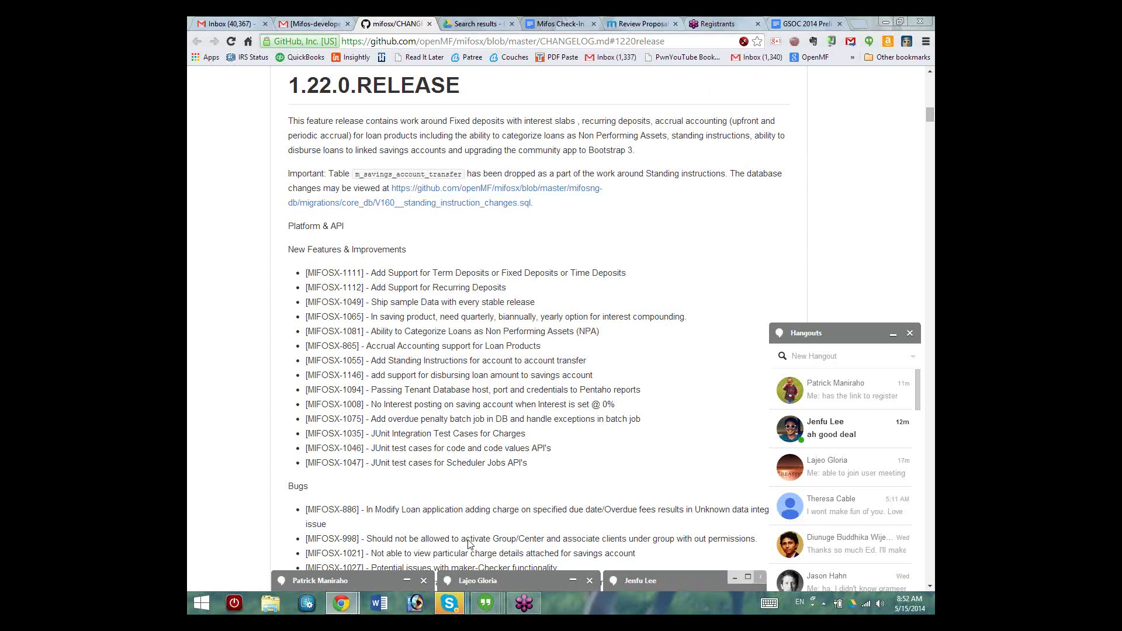
right_click(449, 603)
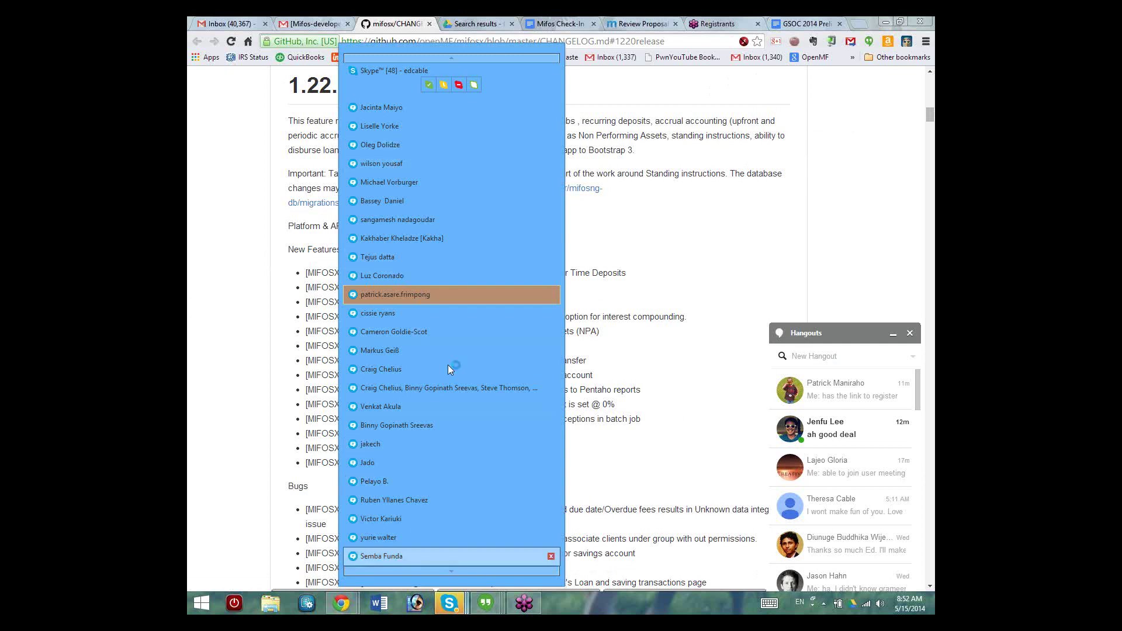
text(are you bl)
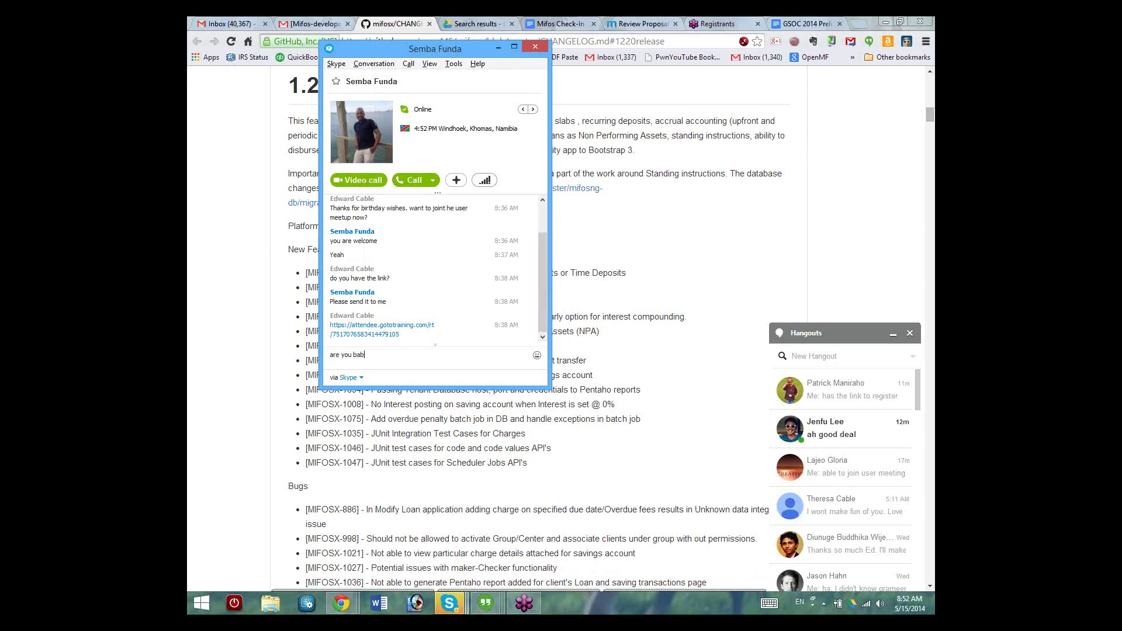
key(BackSpace)
key(BackSpace)
click(499, 48)
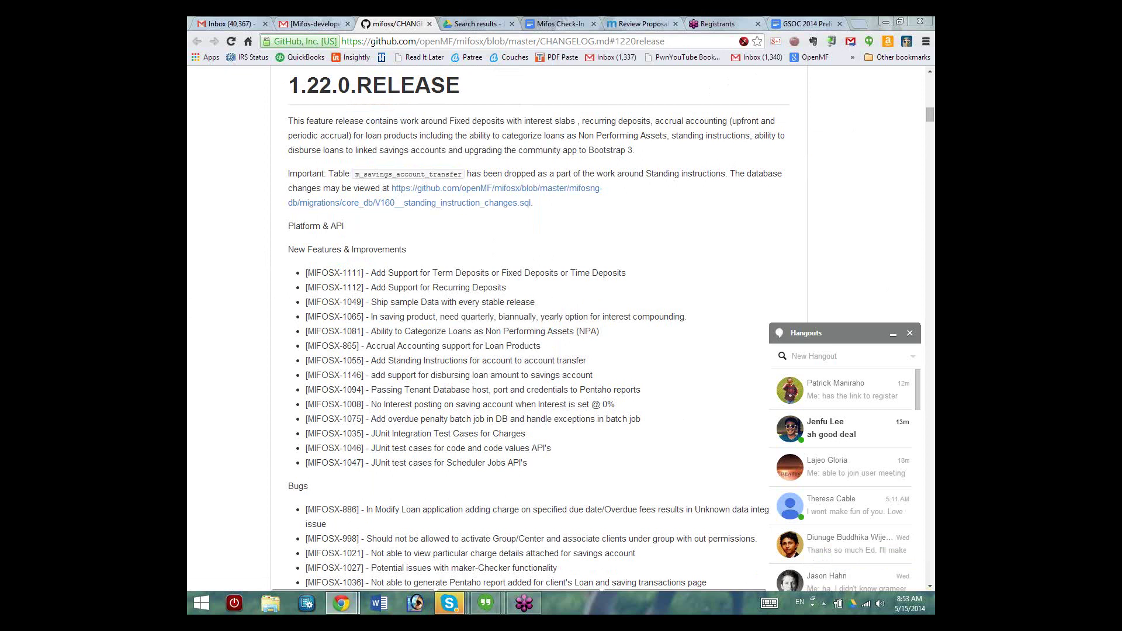
click(449, 603)
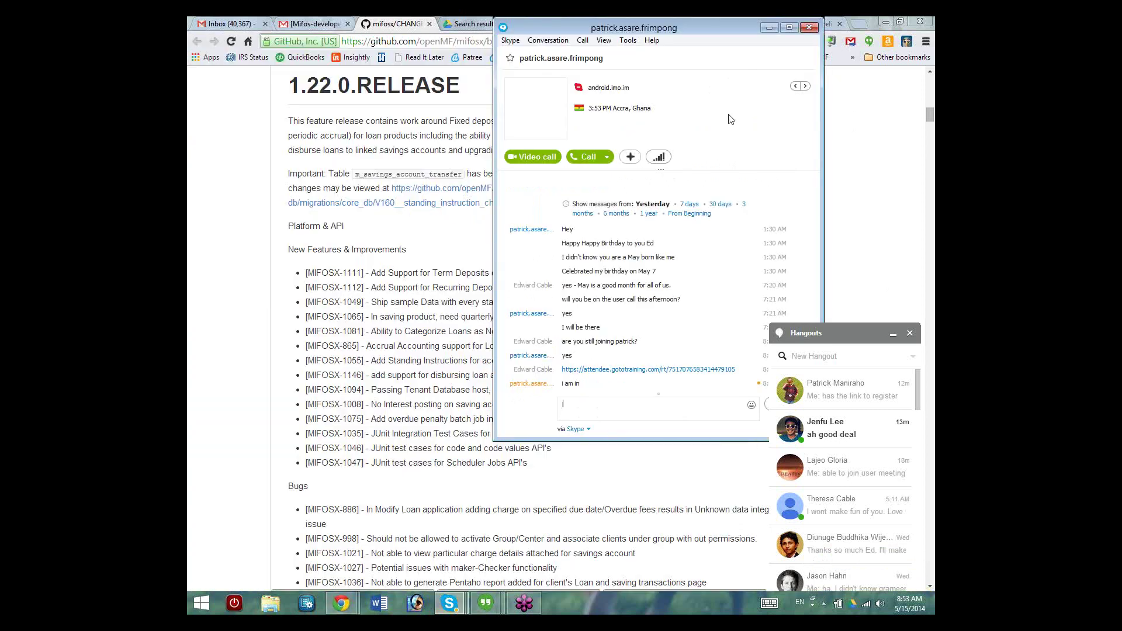
click(770, 25)
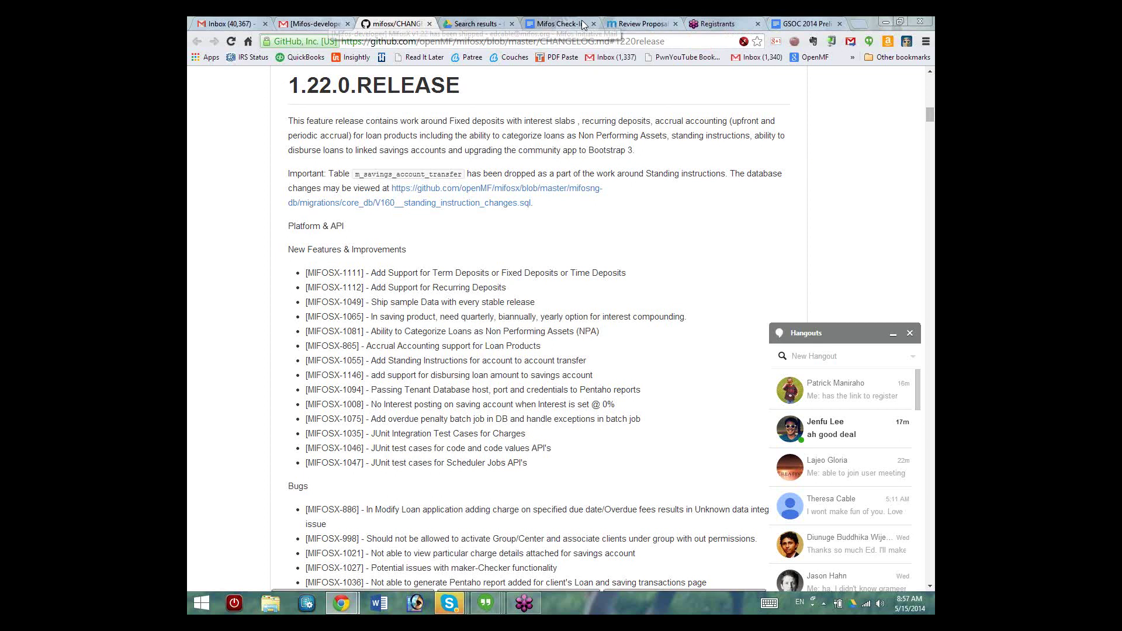
Step: Check the v1.22 release email and both Gmail inboxes' Updates, then show the Mifos Check-In notes
click(333, 23)
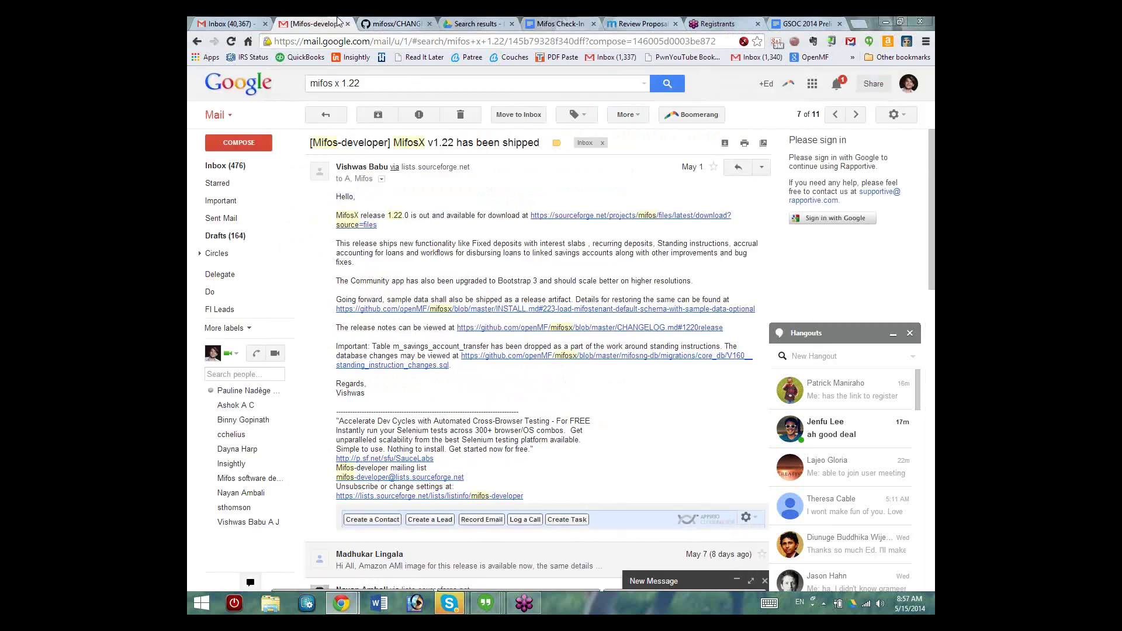
click(225, 166)
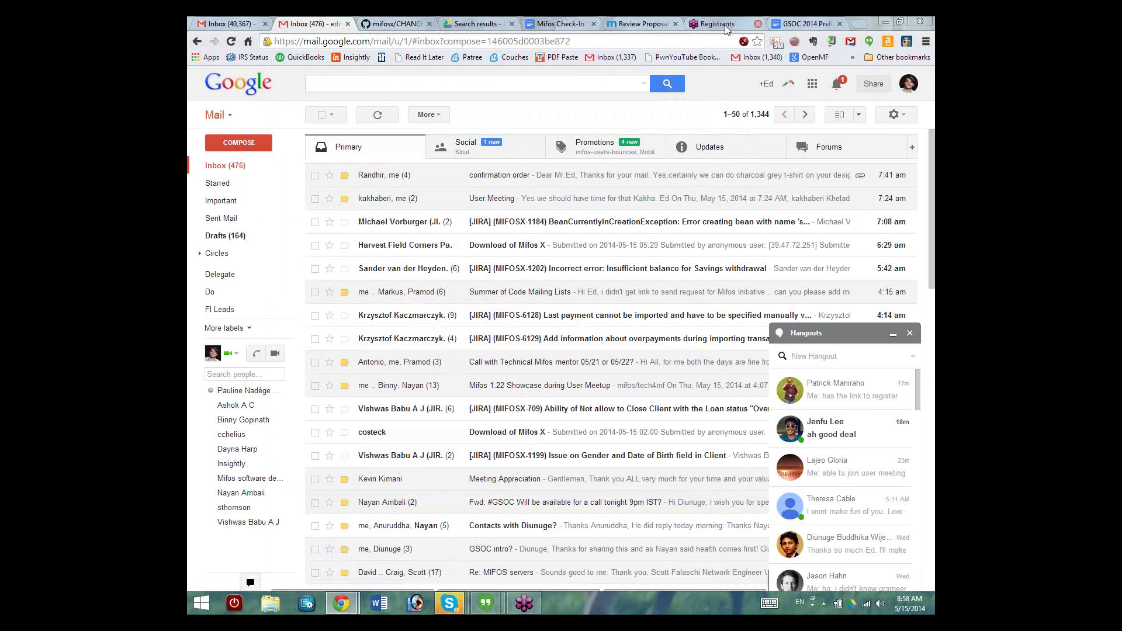
click(238, 23)
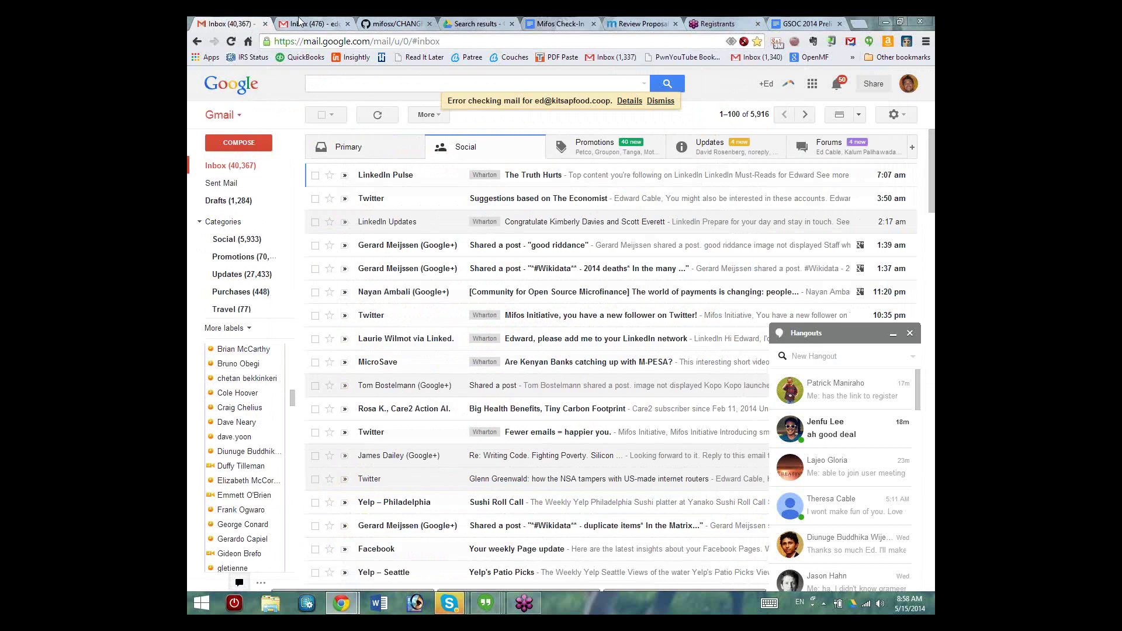
click(711, 157)
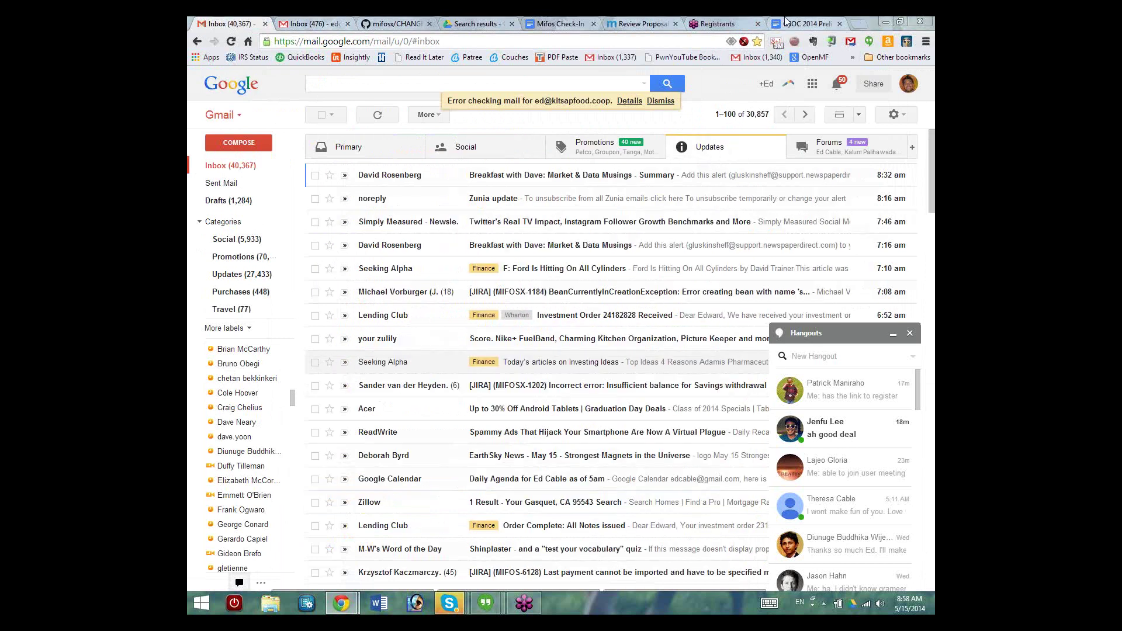
click(572, 22)
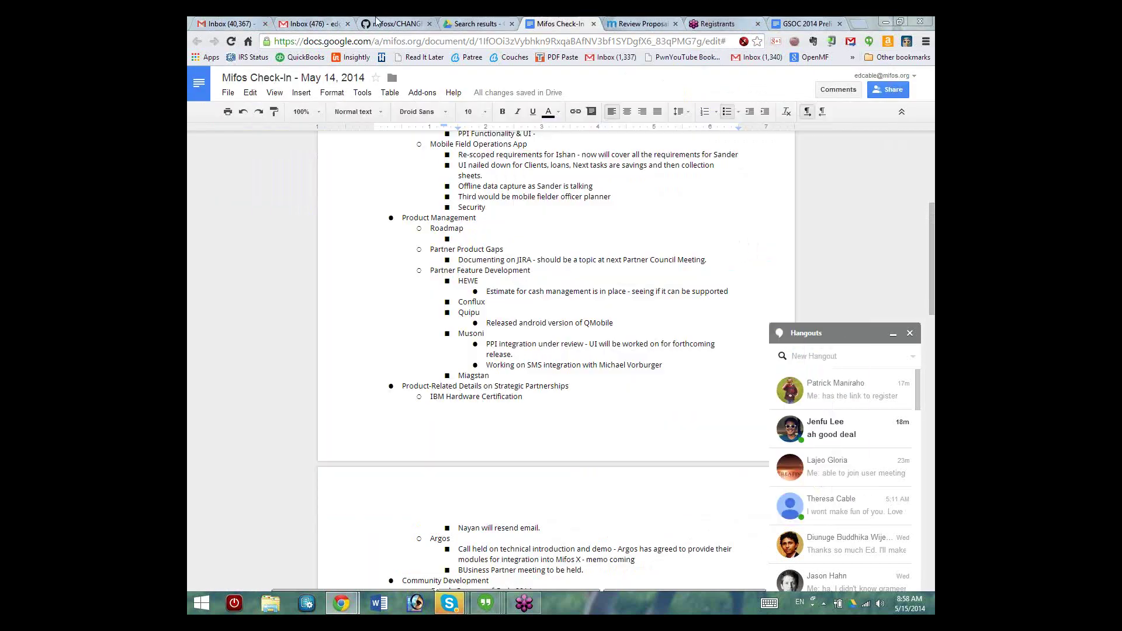
Step: Return to the mifosx 1.22.0.RELEASE changelog and collapse the Hangouts chat list
click(377, 22)
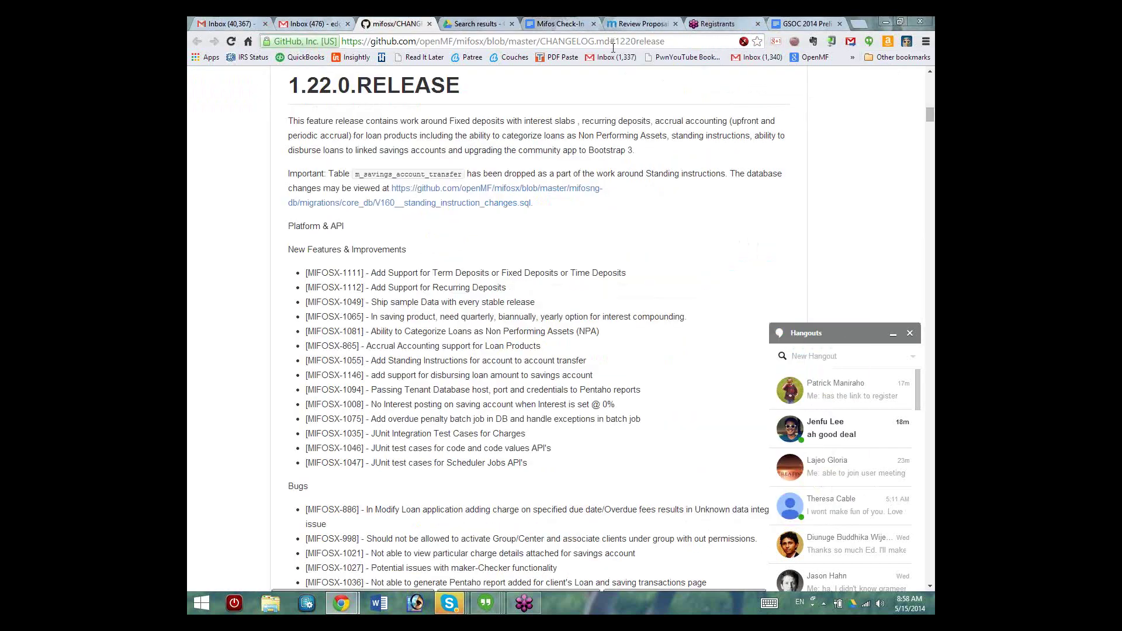
click(893, 334)
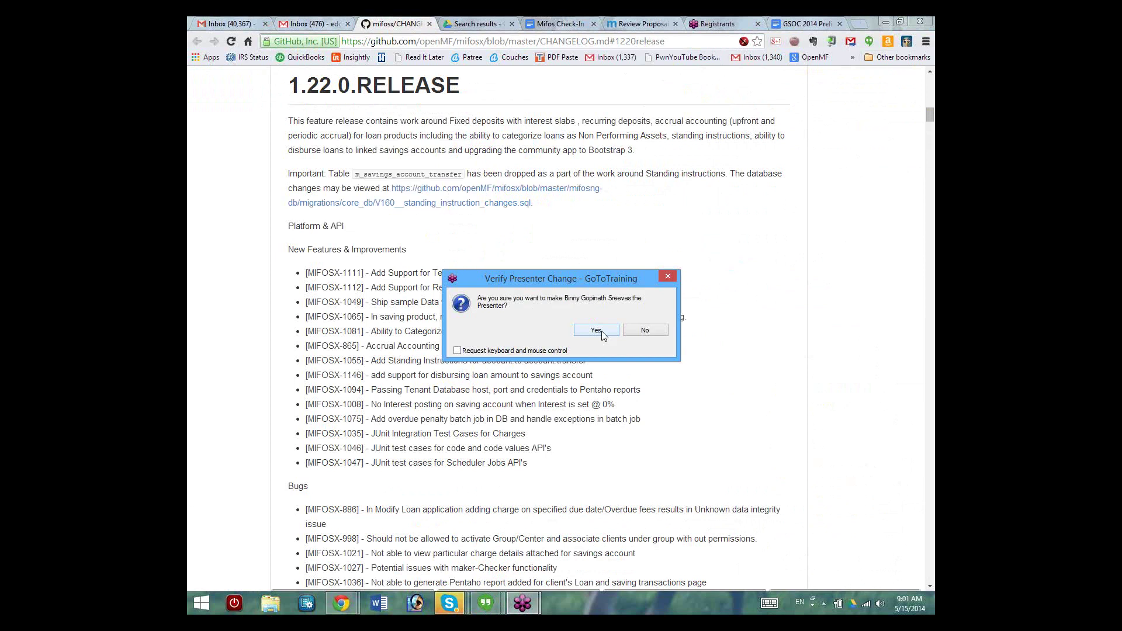
Step: Confirm making the other attendee the GoToTraining presenter
click(602, 332)
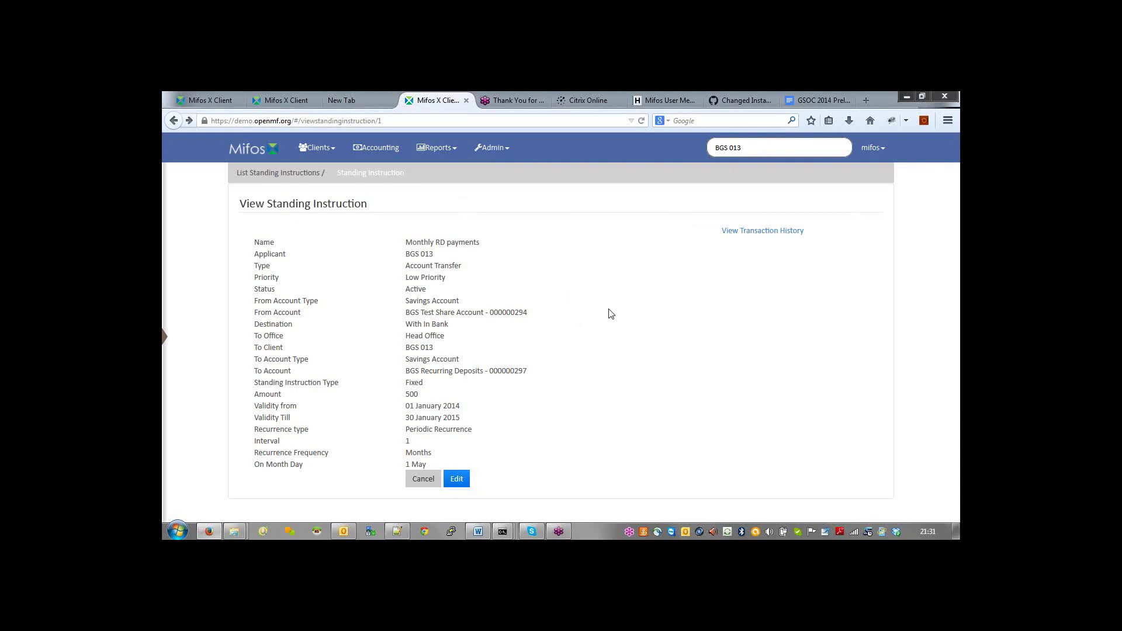
key(alt+Tab)
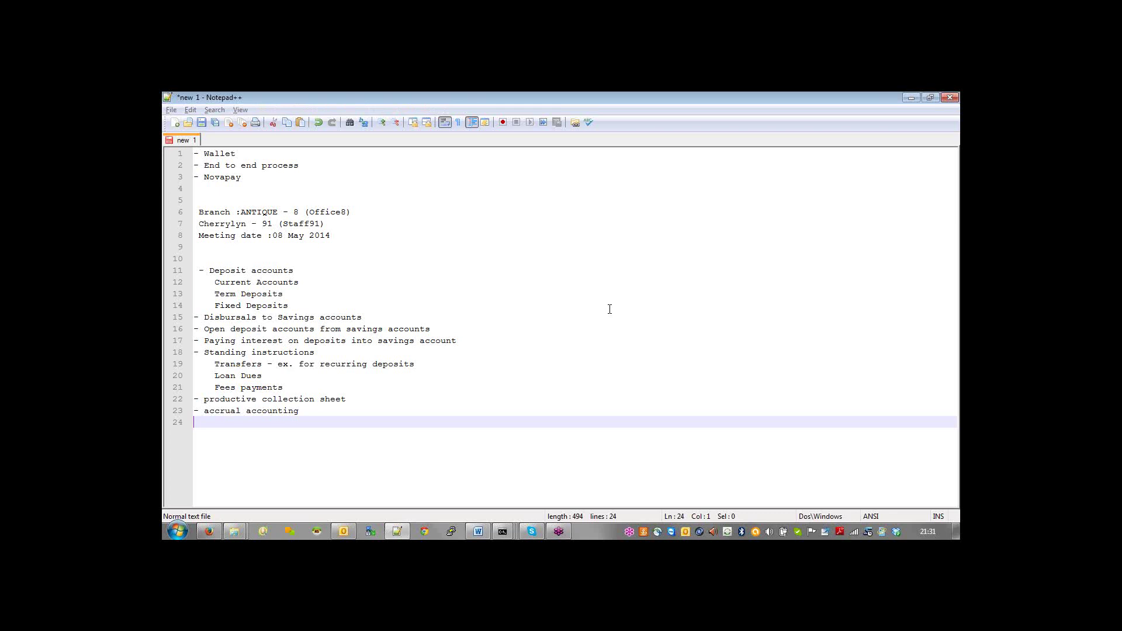
key(alt+Tab)
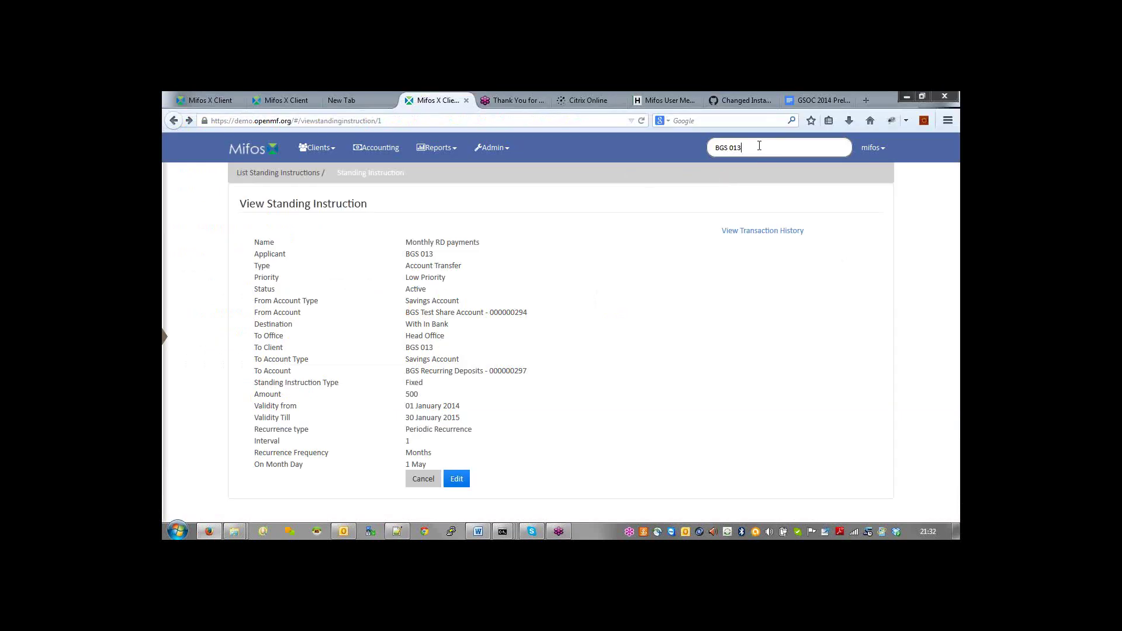
Step: Open client BGS 013, then open the BGS Term Deposit fixed deposit product for editing via Admin > Products
key(Return)
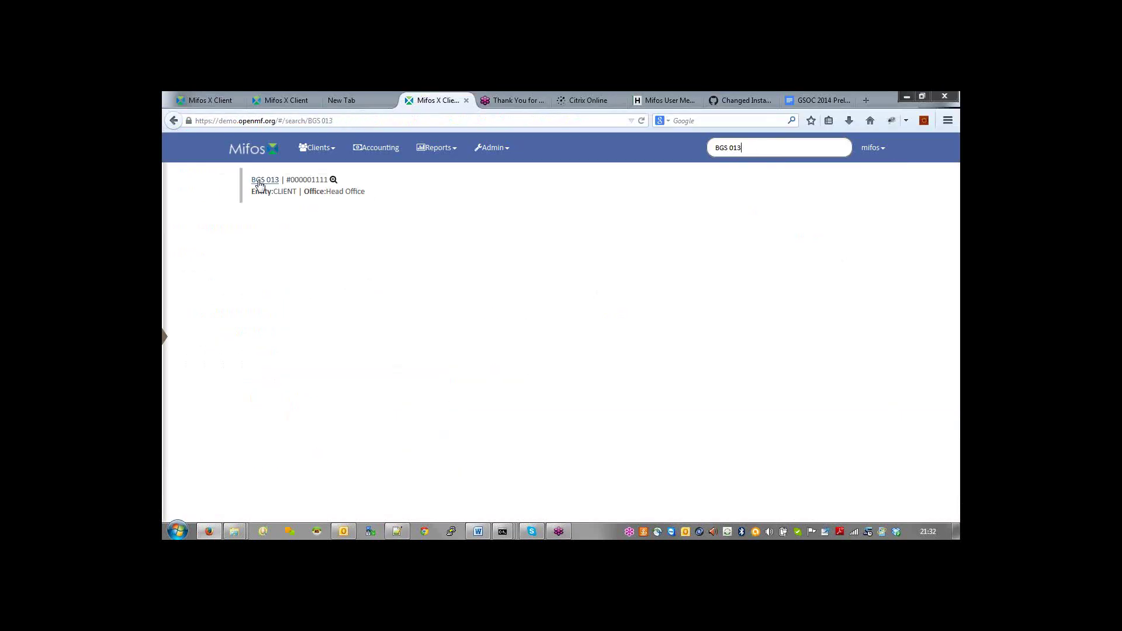
click(258, 181)
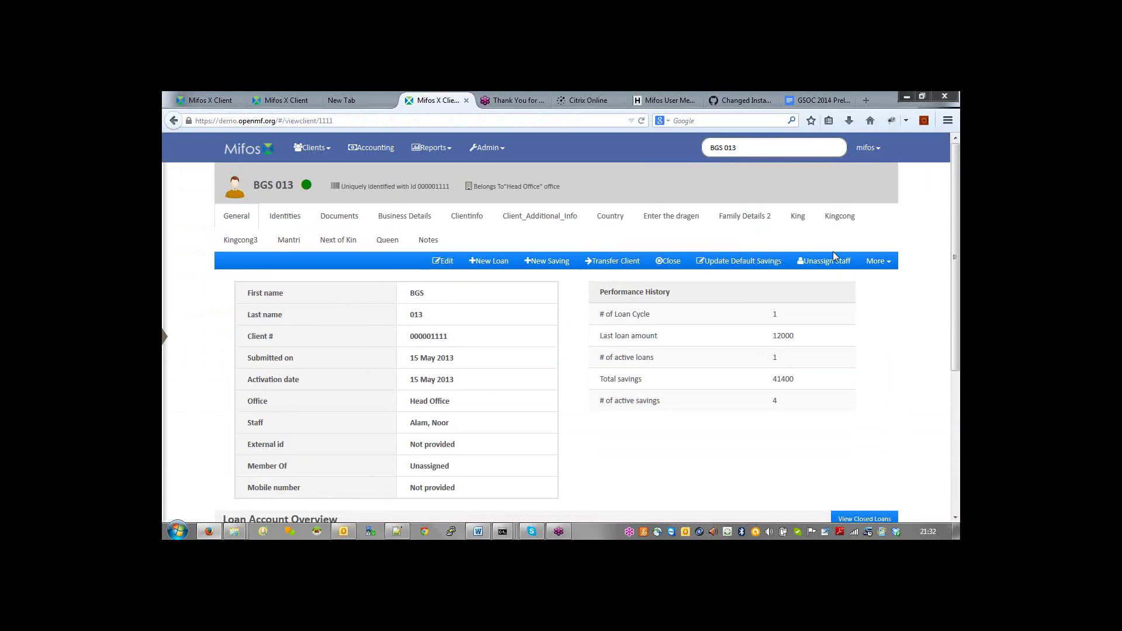
click(487, 148)
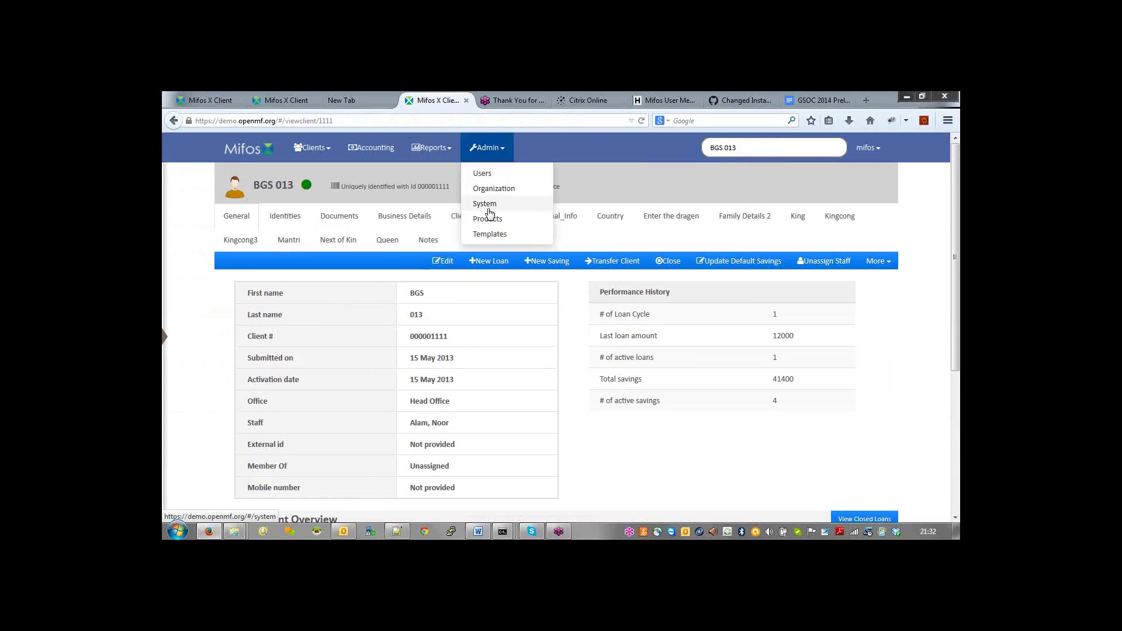
click(490, 219)
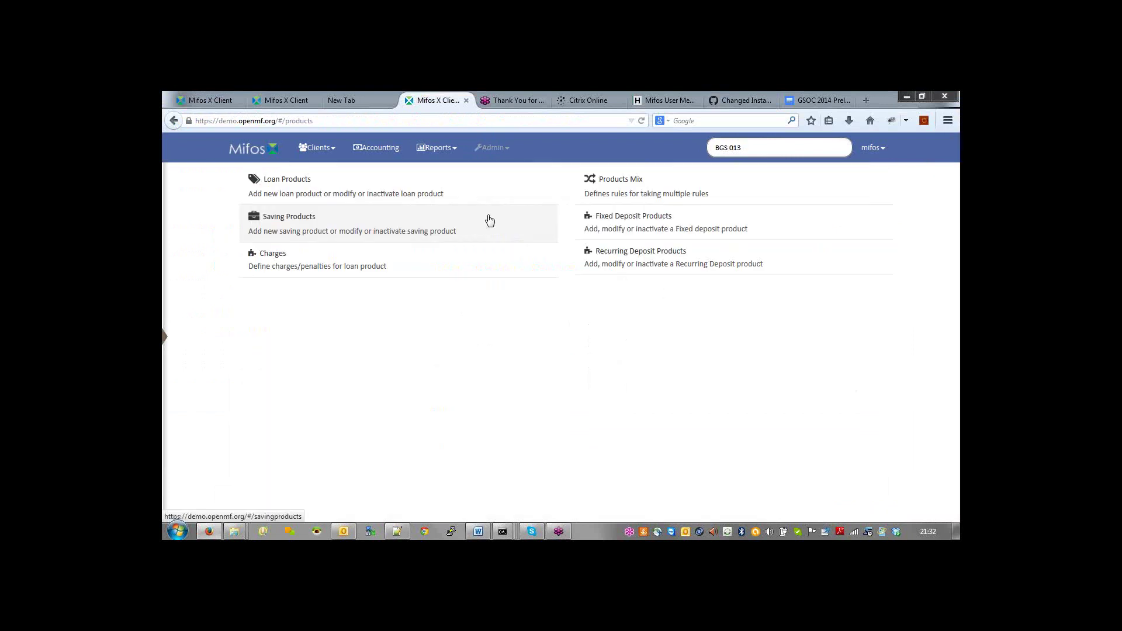
click(621, 218)
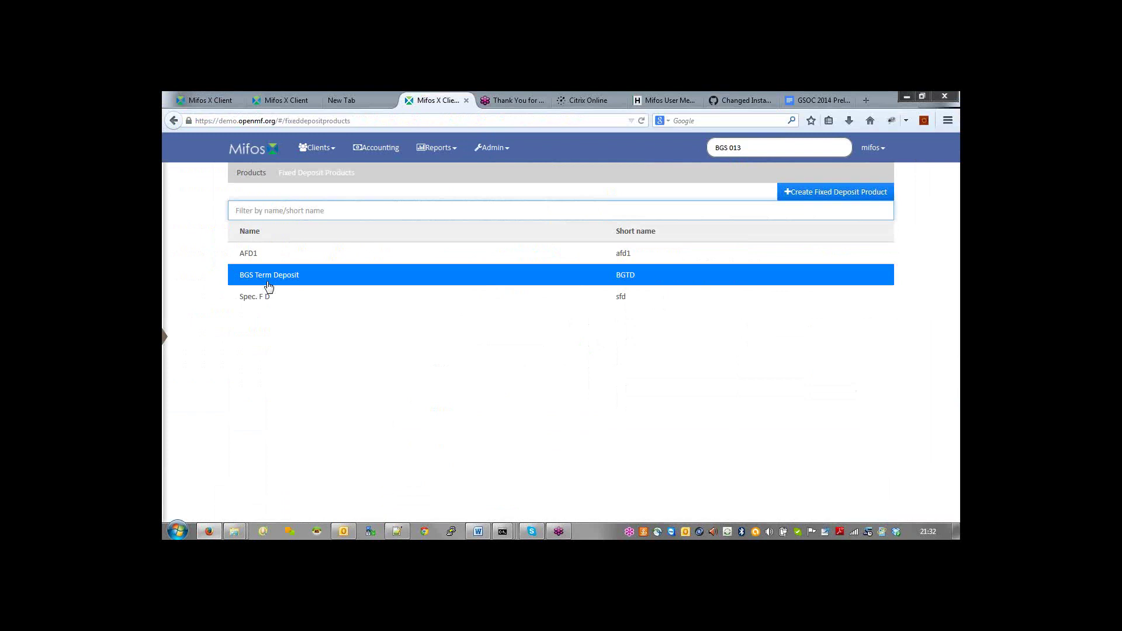
click(268, 285)
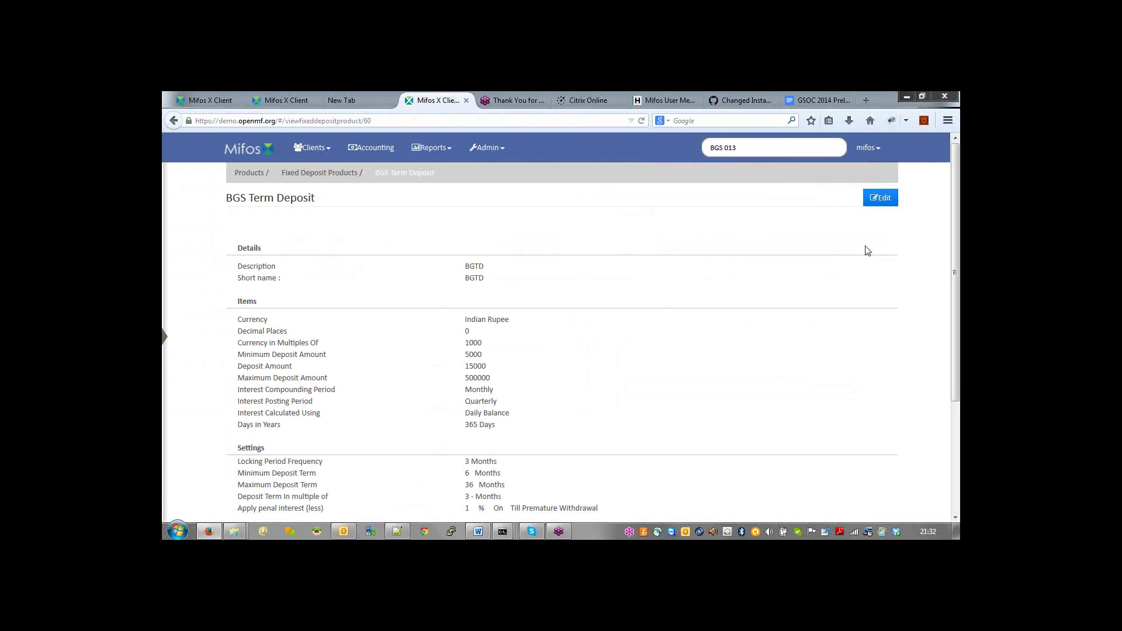
click(882, 201)
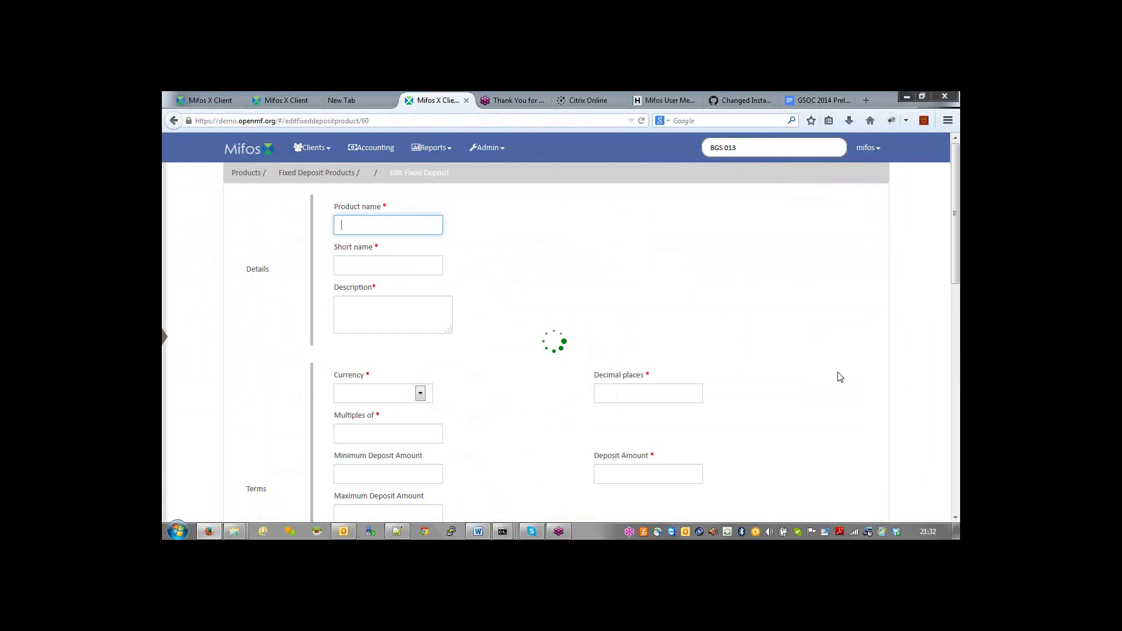
scroll(840, 377, down, 5)
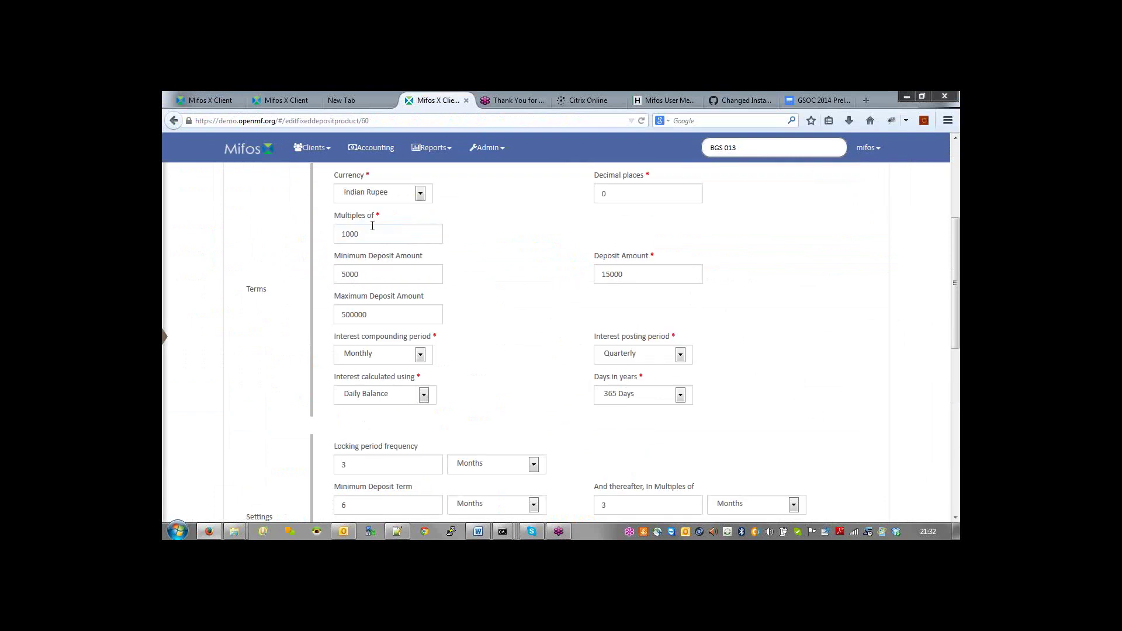
drag(375, 270, 311, 276)
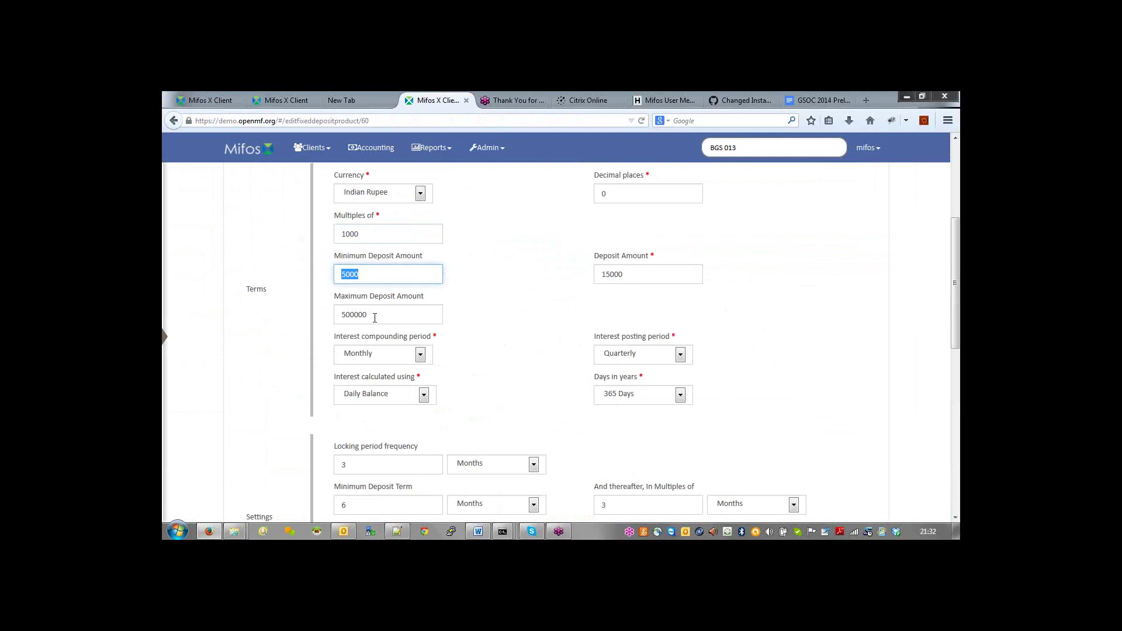
drag(375, 318, 339, 317)
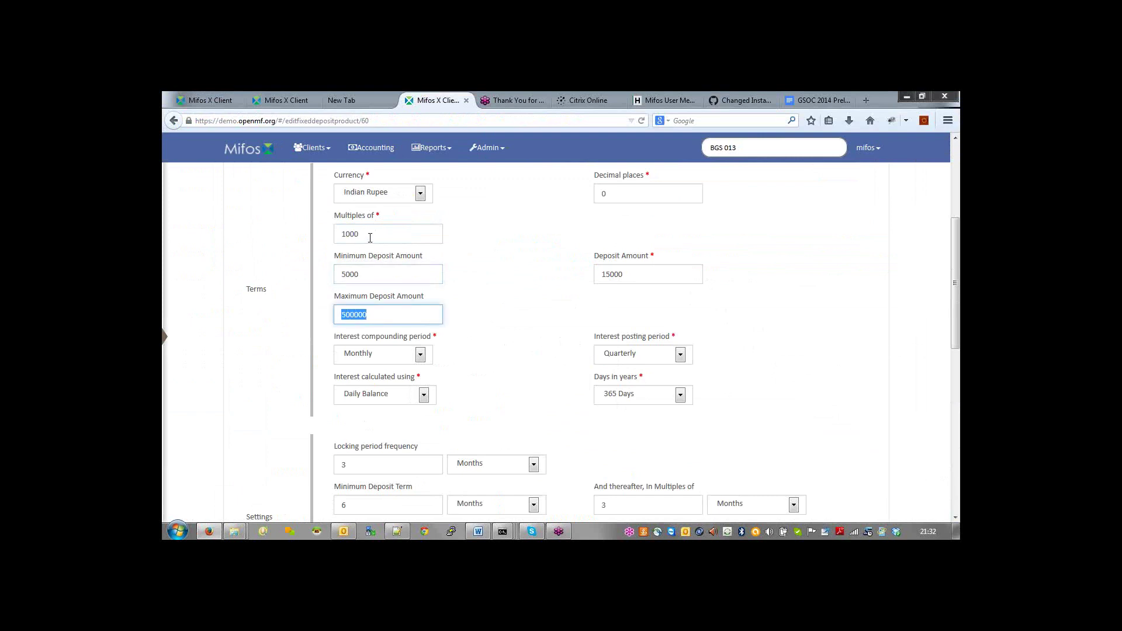
drag(371, 236, 349, 237)
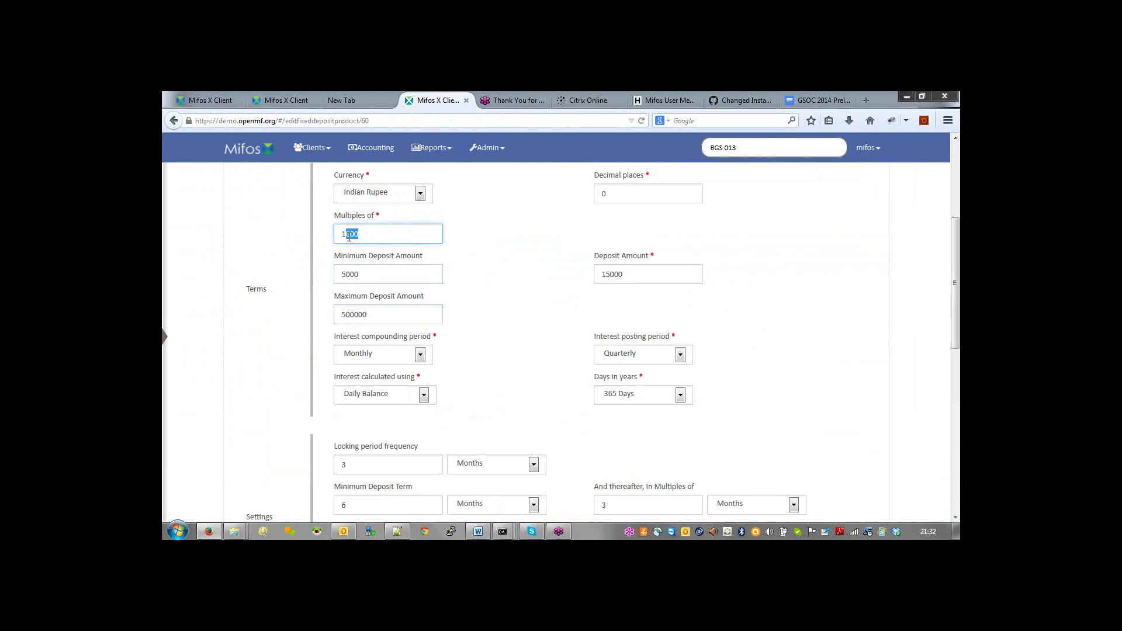
click(955, 517)
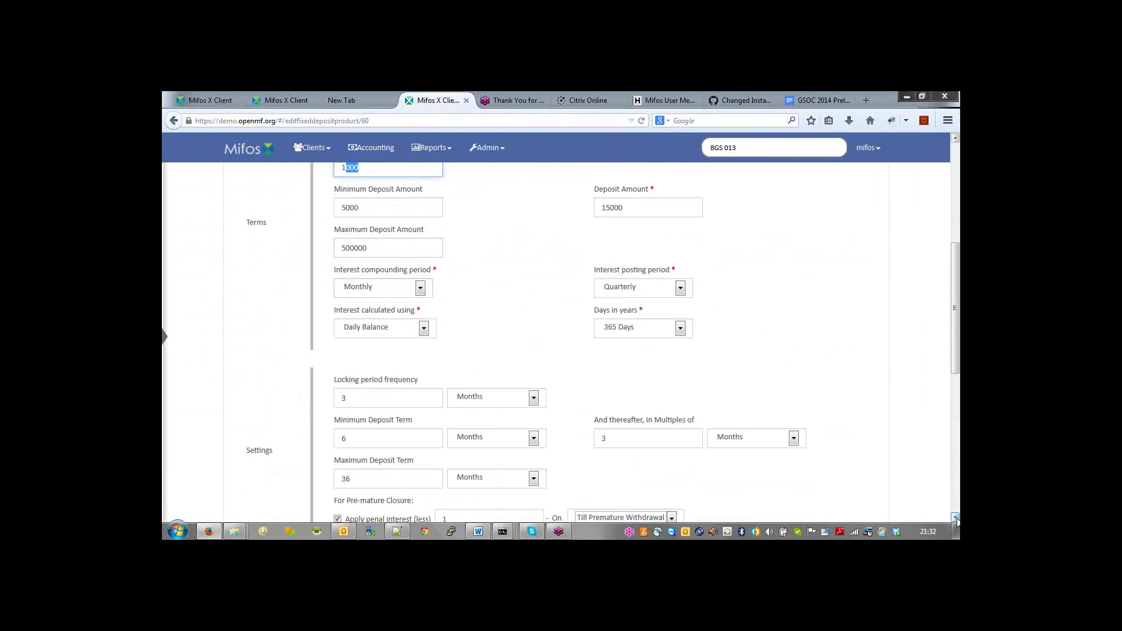
click(957, 519)
drag(355, 372, 305, 371)
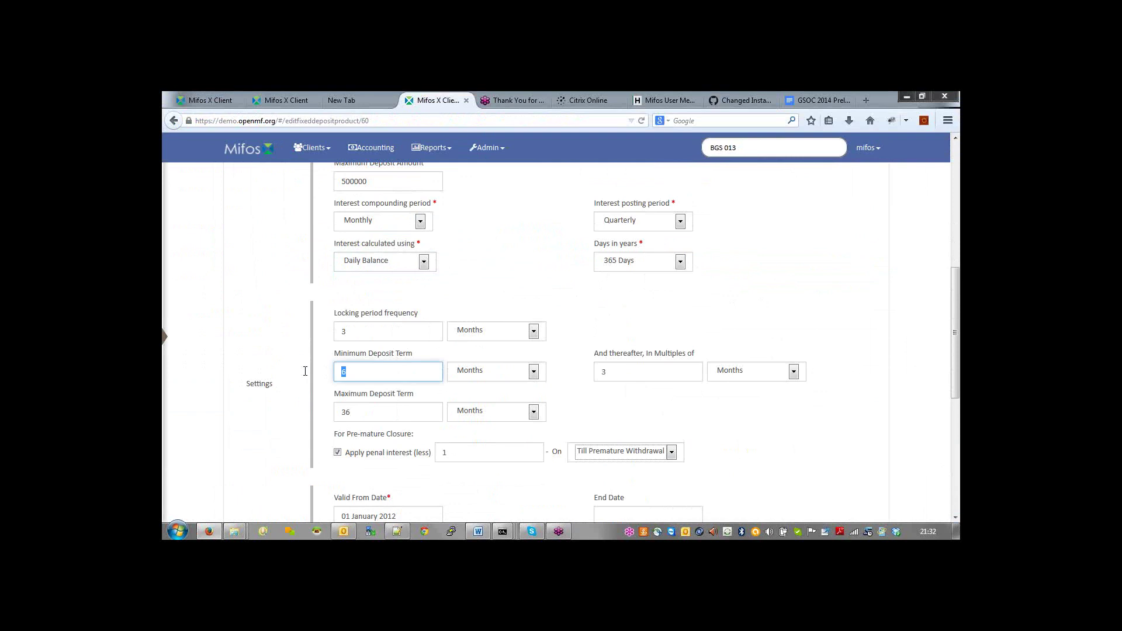
drag(364, 412, 308, 407)
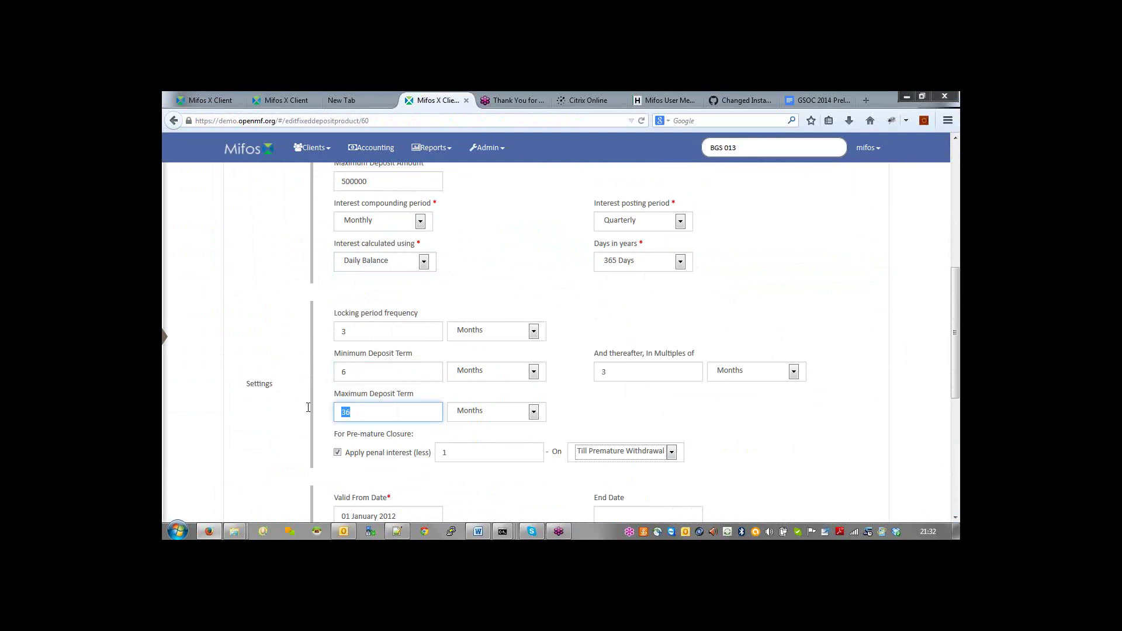
click(658, 372)
drag(588, 378, 568, 381)
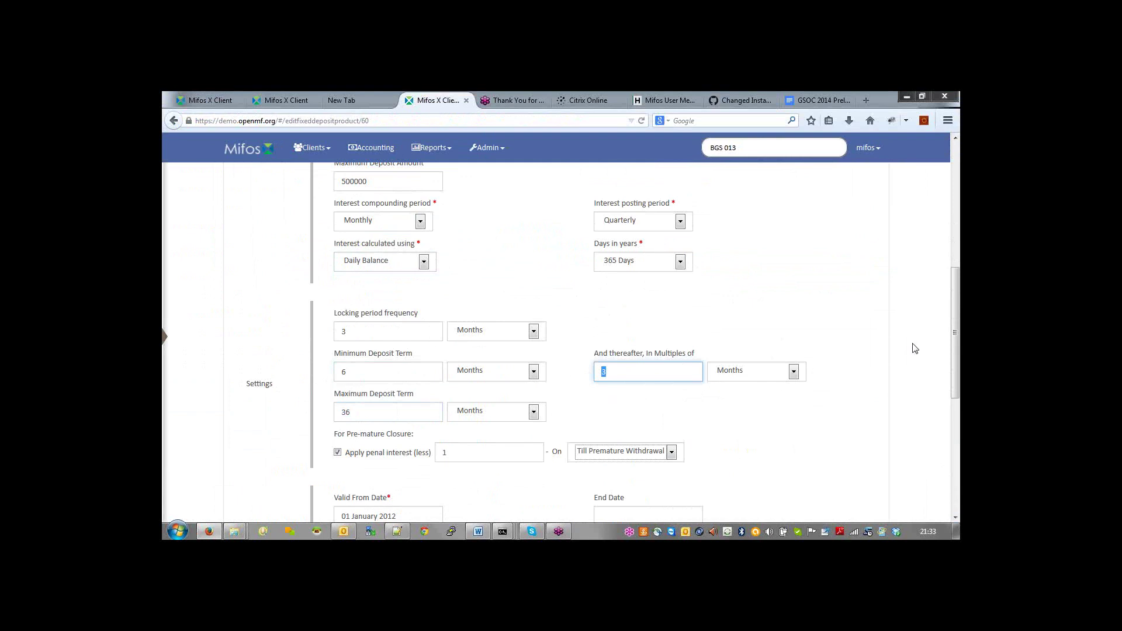
drag(956, 350, 945, 439)
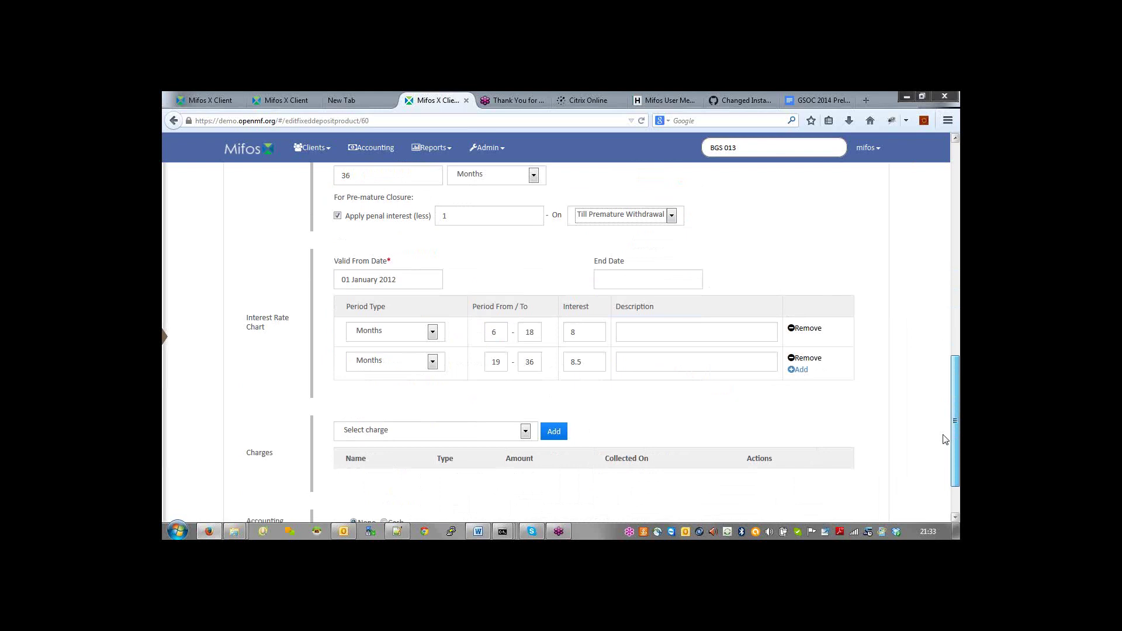
drag(946, 439, 945, 438)
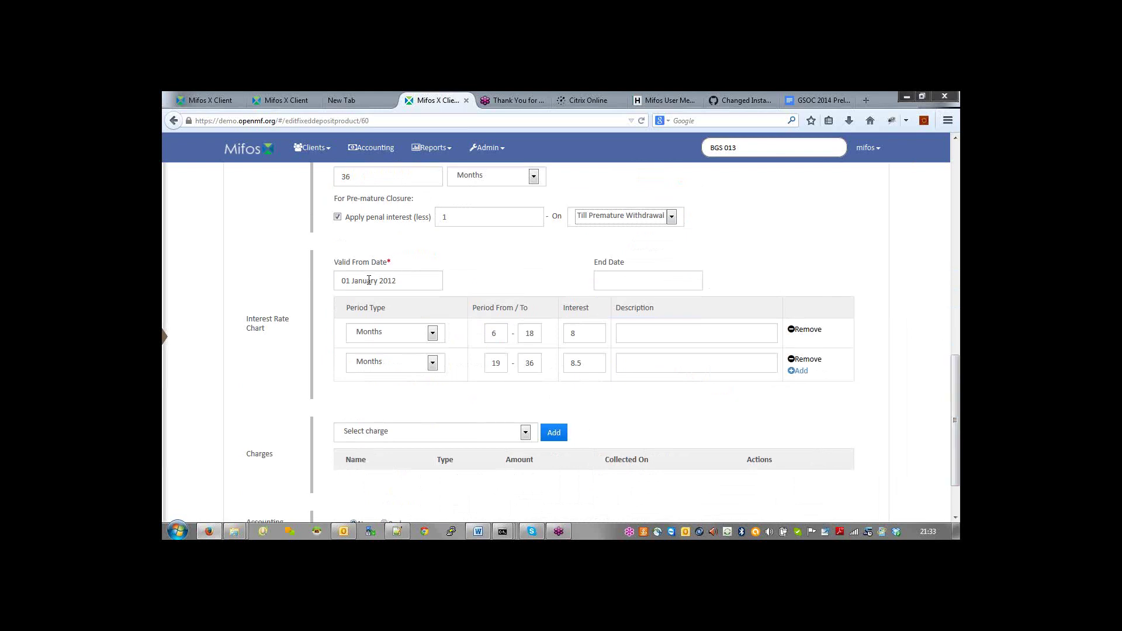
click(369, 281)
click(487, 269)
click(627, 282)
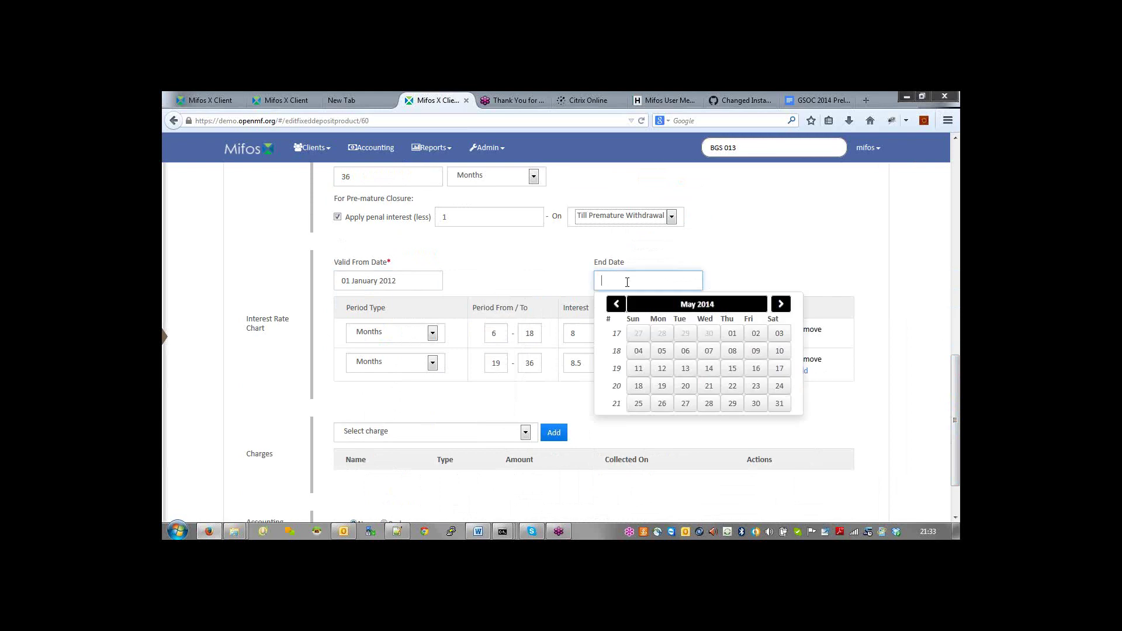
click(730, 272)
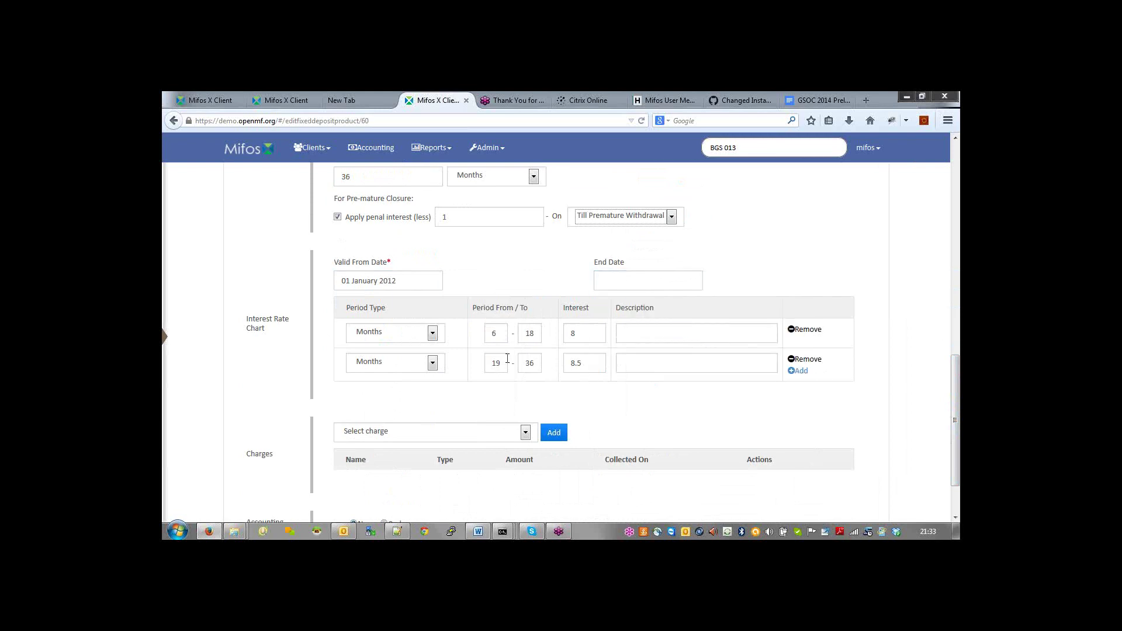
click(497, 338)
double_click(527, 335)
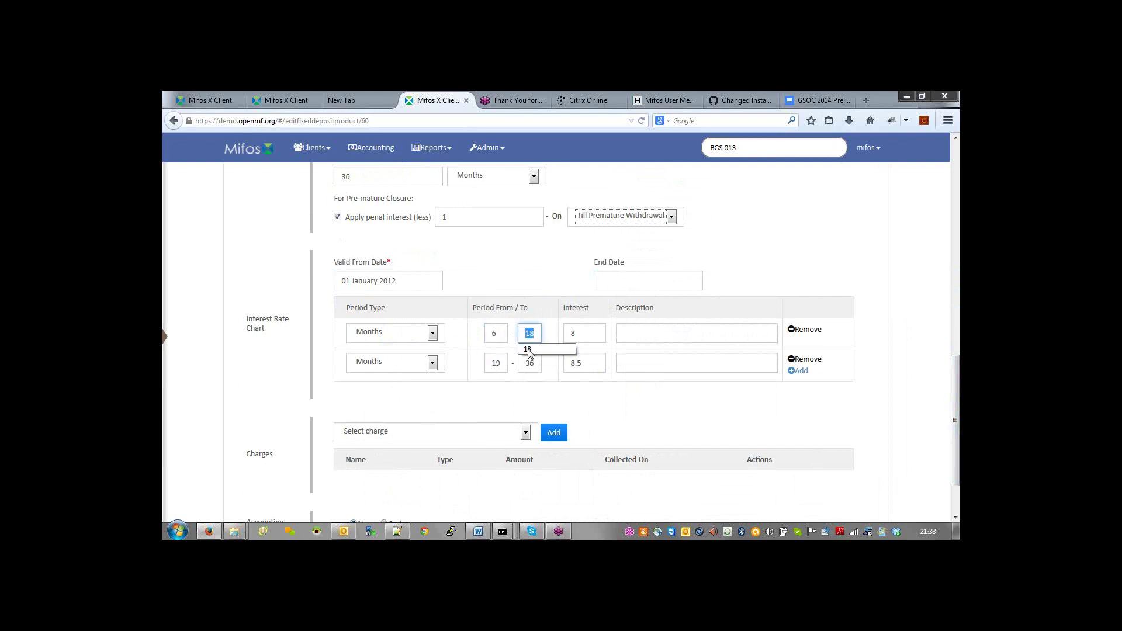
double_click(563, 333)
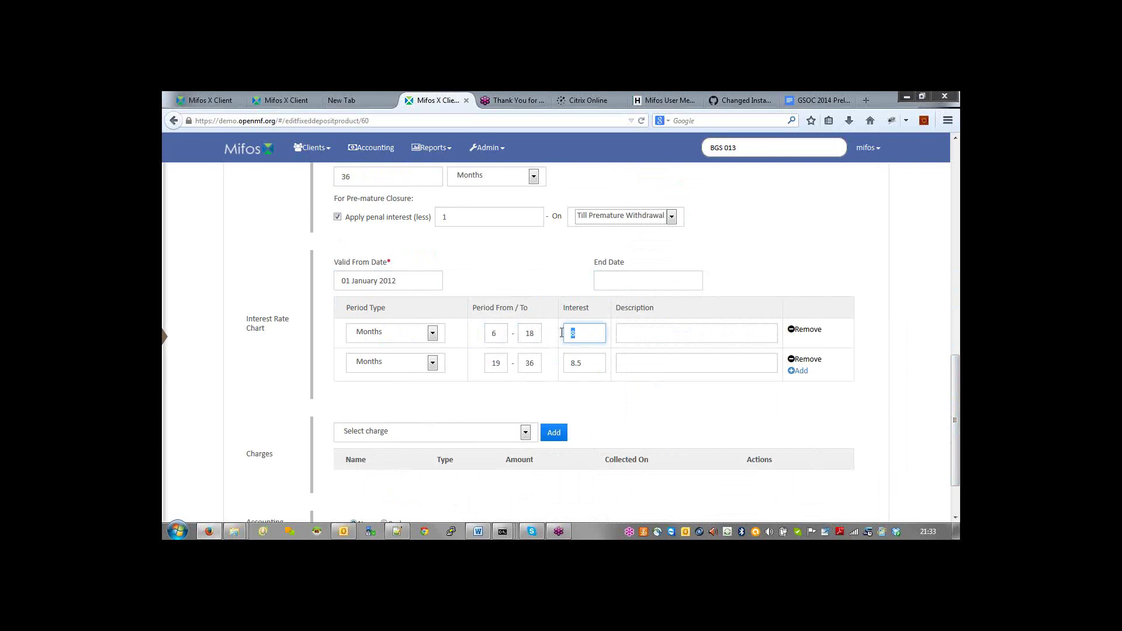
double_click(496, 363)
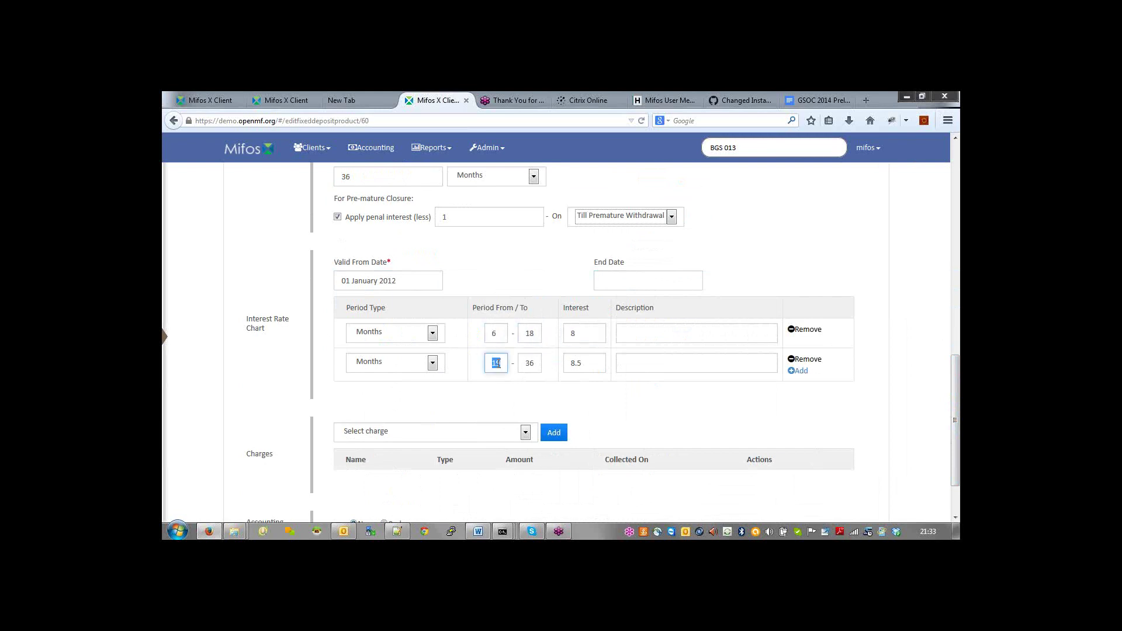
double_click(538, 364)
click(591, 364)
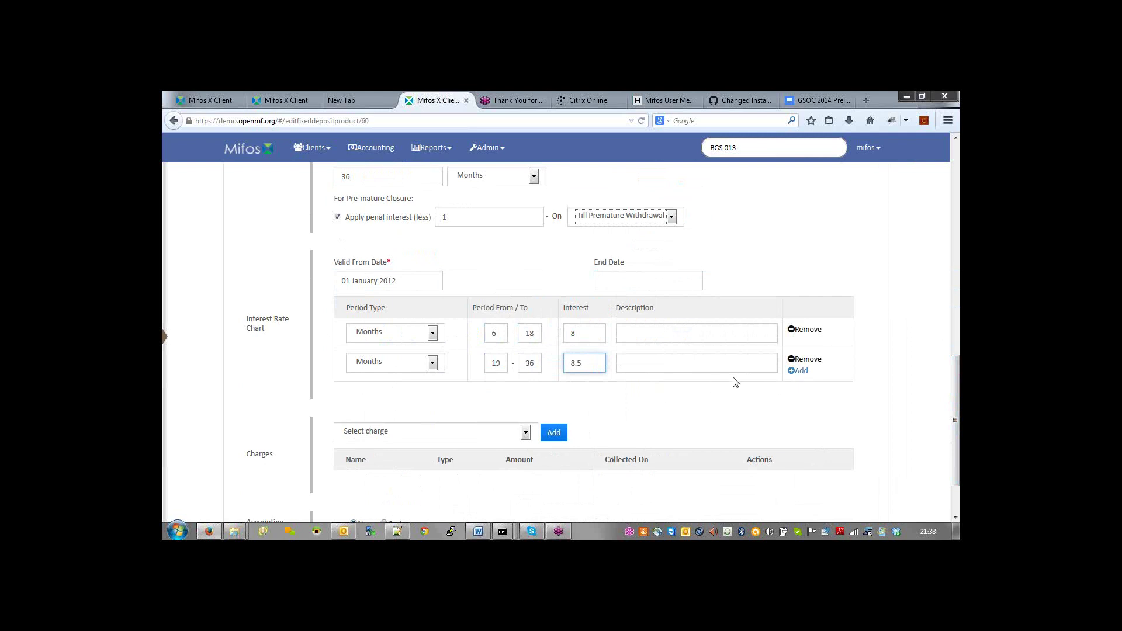
Step: Add a third interest chart slab running up to 48 months at 9% interest
click(796, 372)
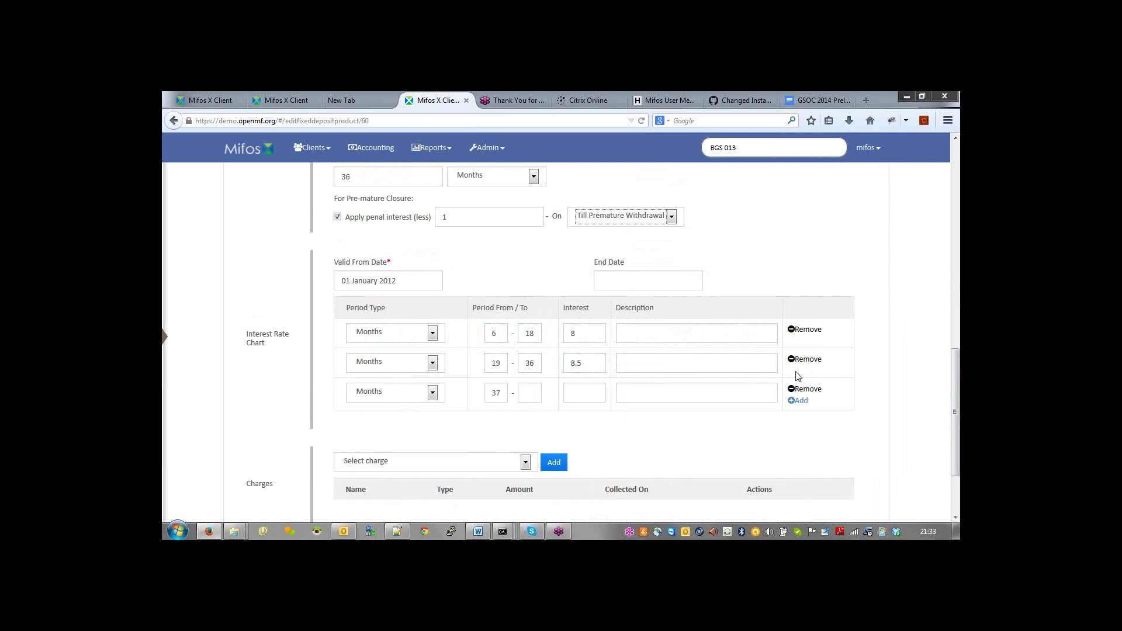
click(526, 394)
text(48)
key(Tab)
text(9)
key(Tab)
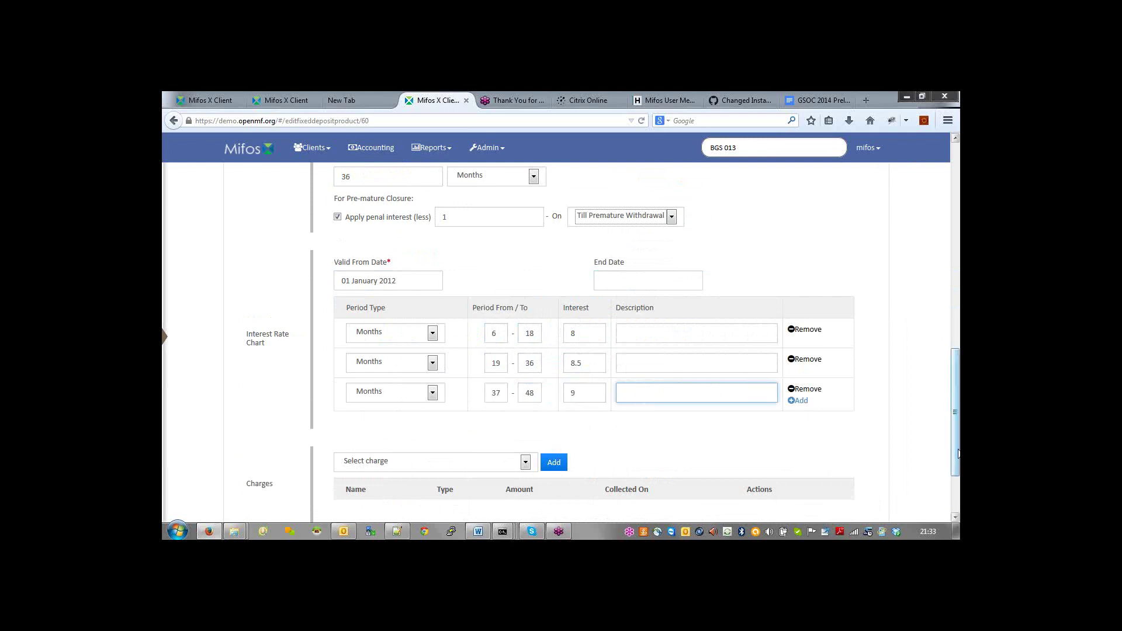
drag(958, 453, 959, 347)
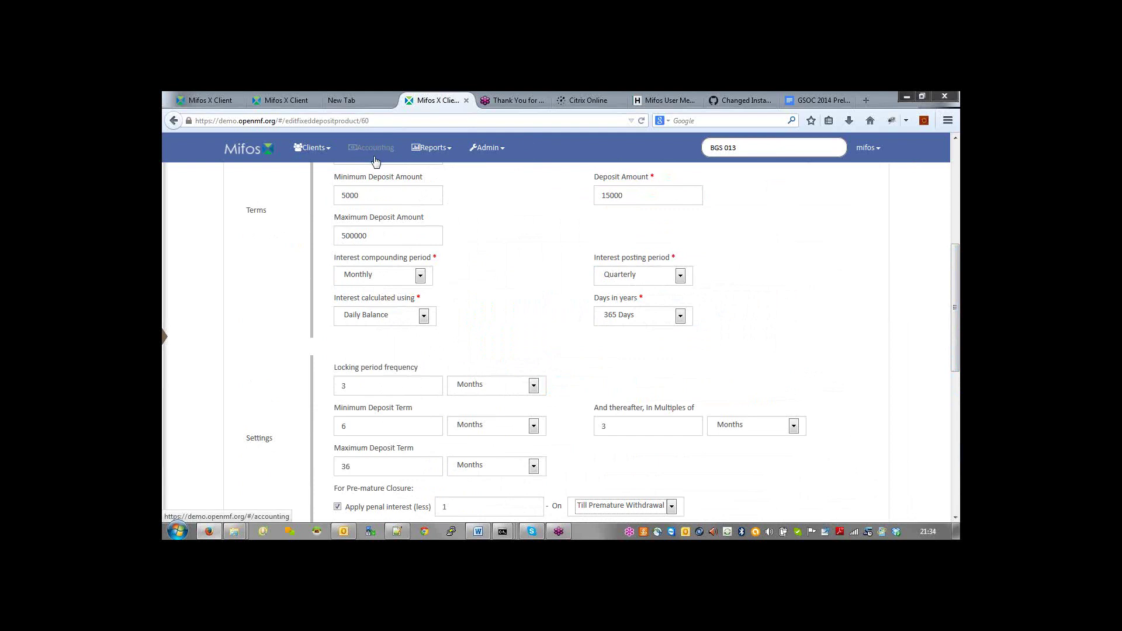
Step: Search for BGS 013, open the client's profile and expand its More actions menu
click(751, 147)
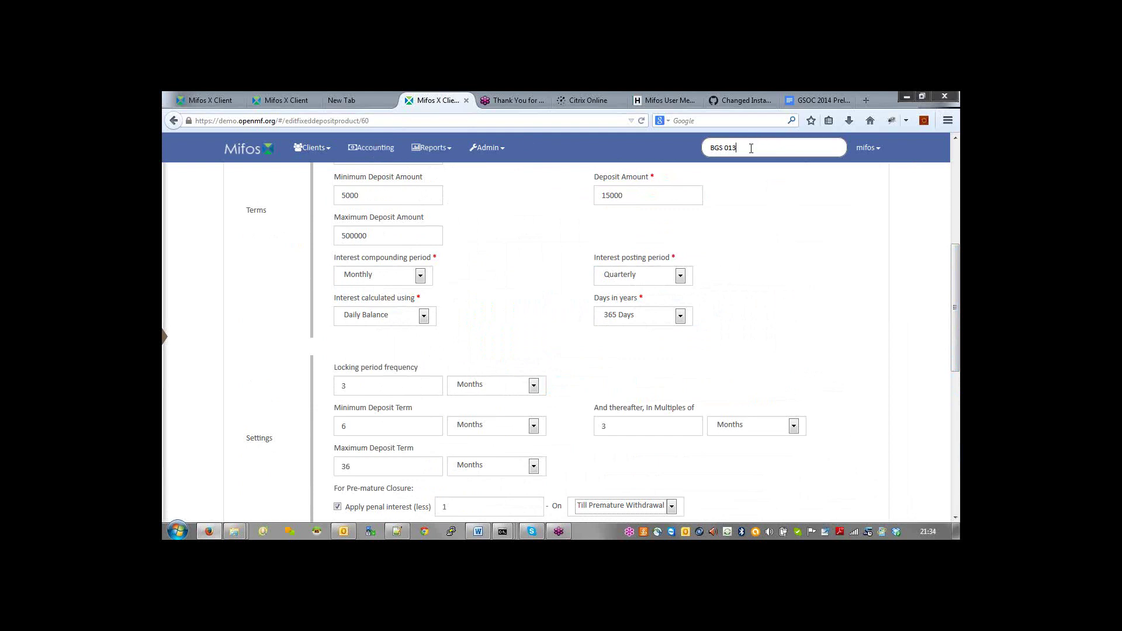
key(Return)
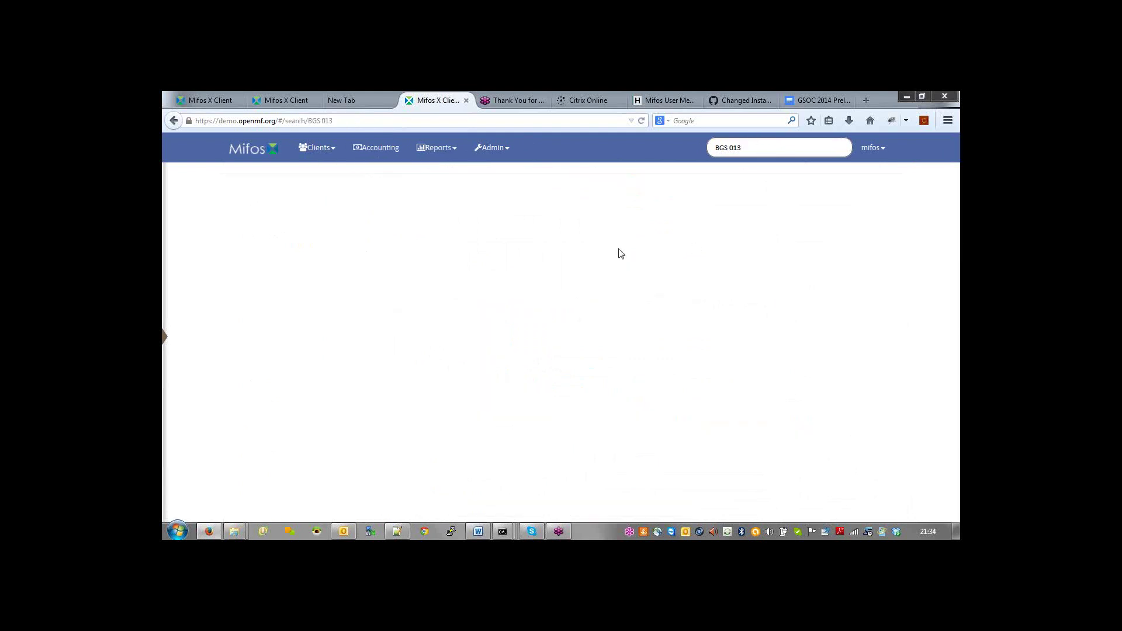
click(270, 181)
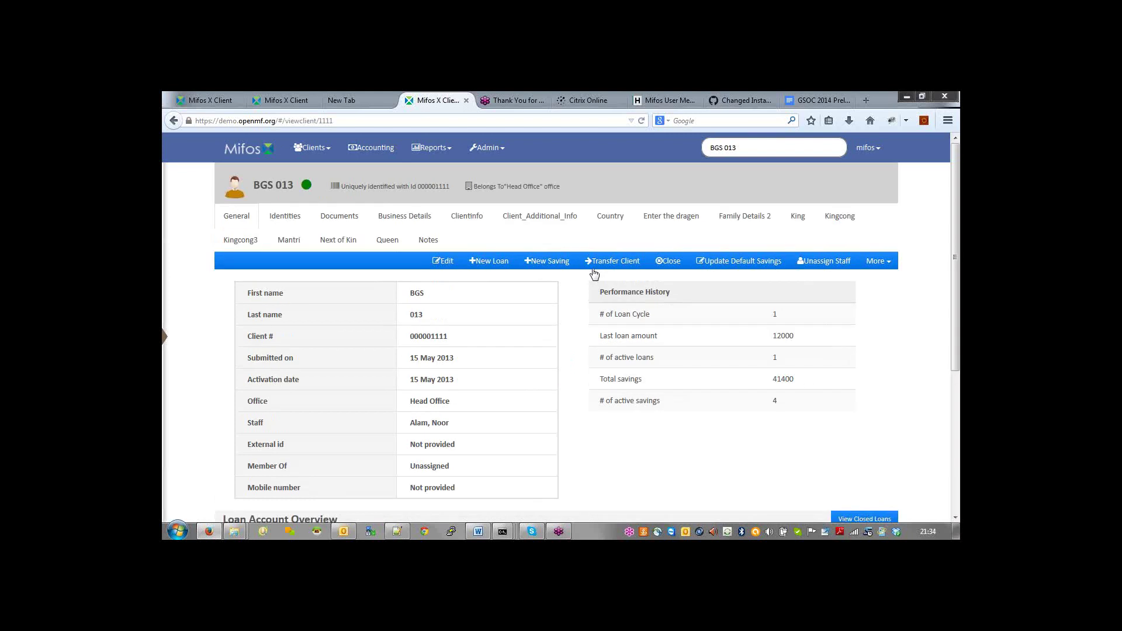
click(884, 264)
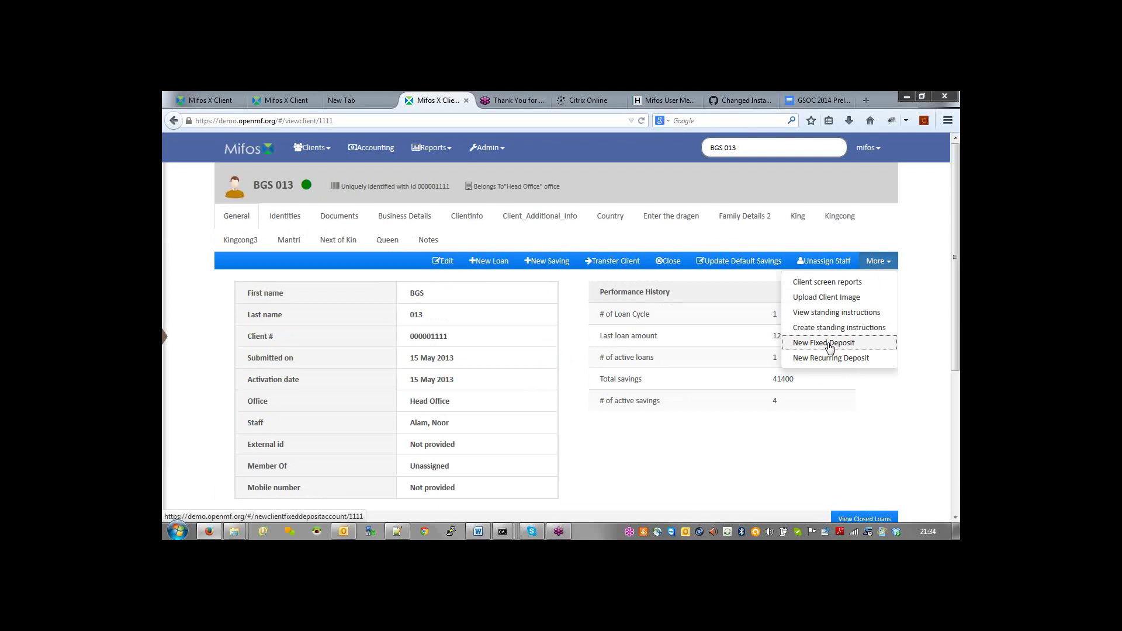
Step: Begin a New Fixed Deposit for BGS 013 with product BGS Term Deposit, then scroll down the form
click(830, 345)
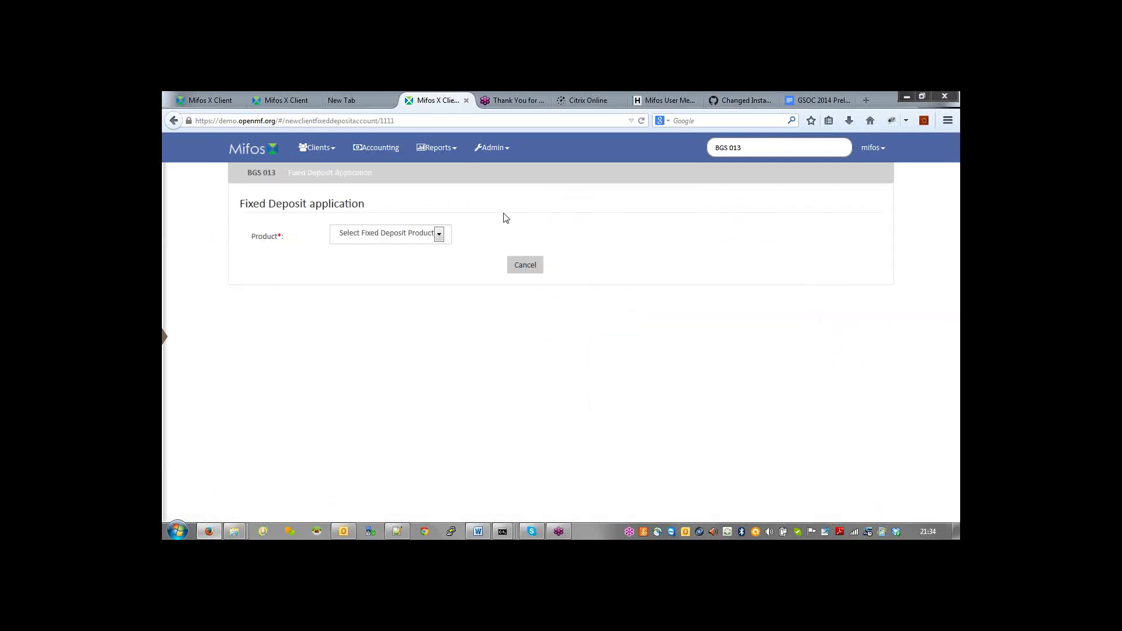
click(439, 236)
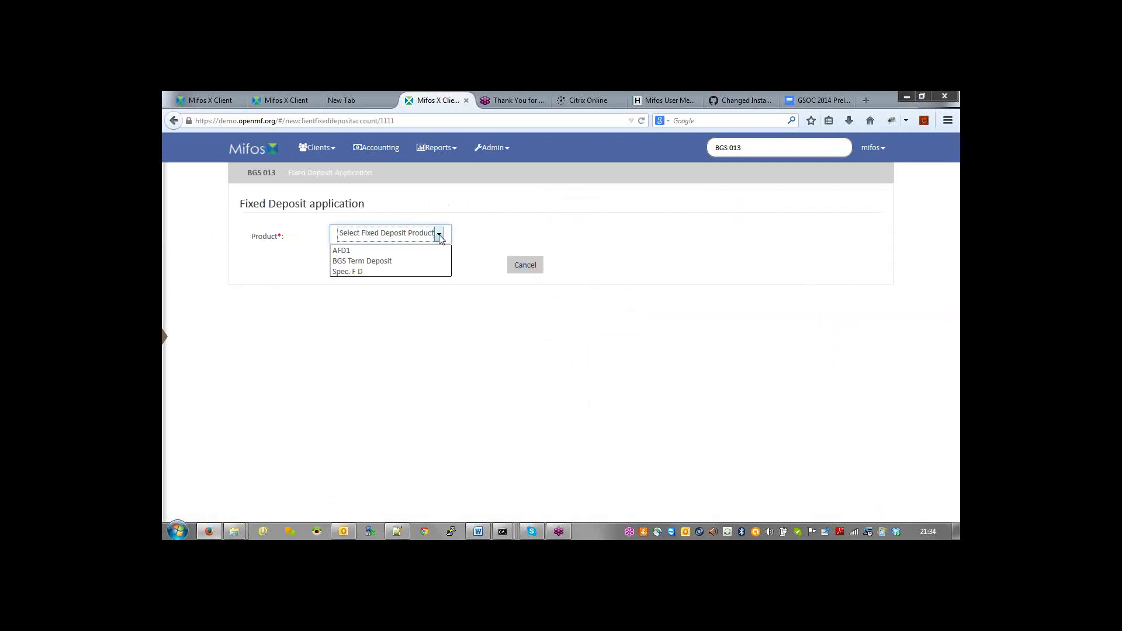
click(394, 261)
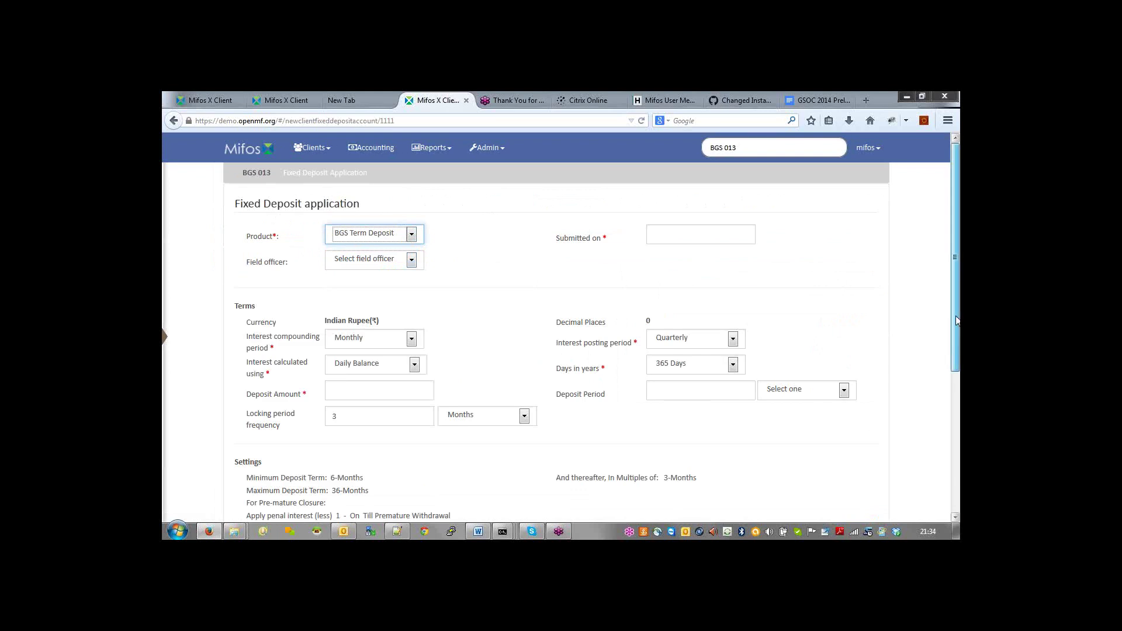
drag(956, 321, 956, 332)
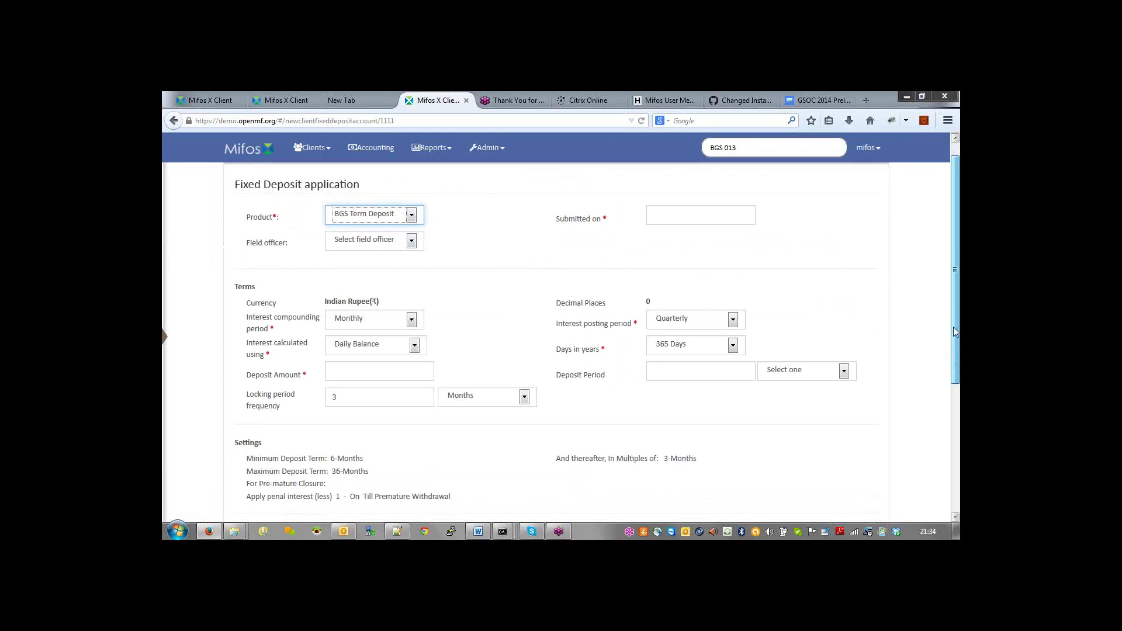
drag(956, 332, 957, 491)
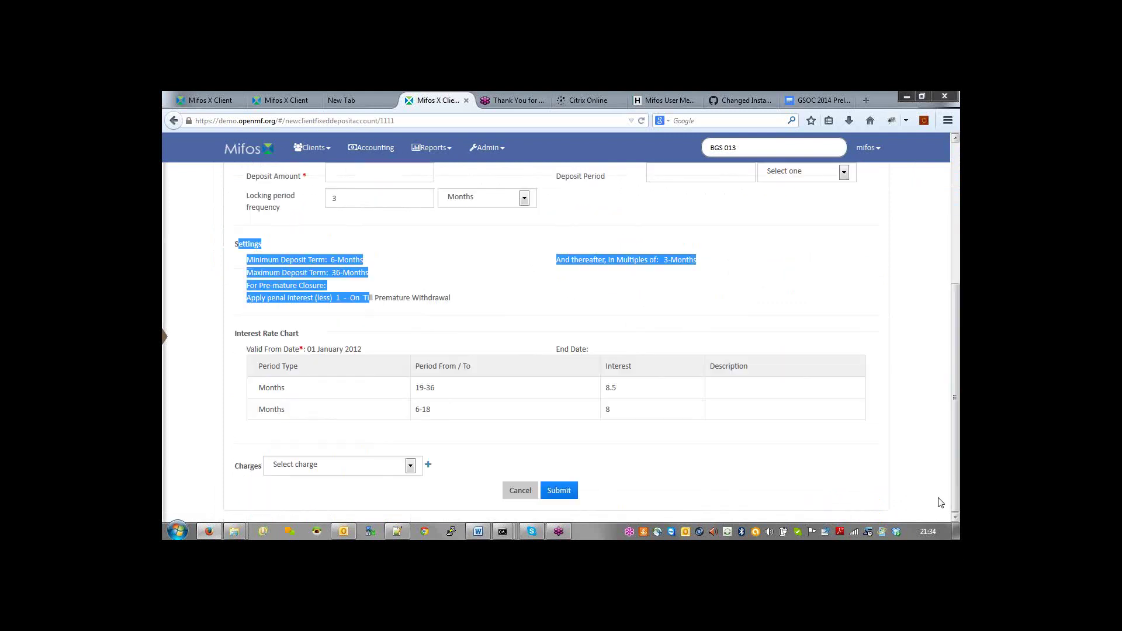
drag(258, 356, 541, 395)
click(464, 391)
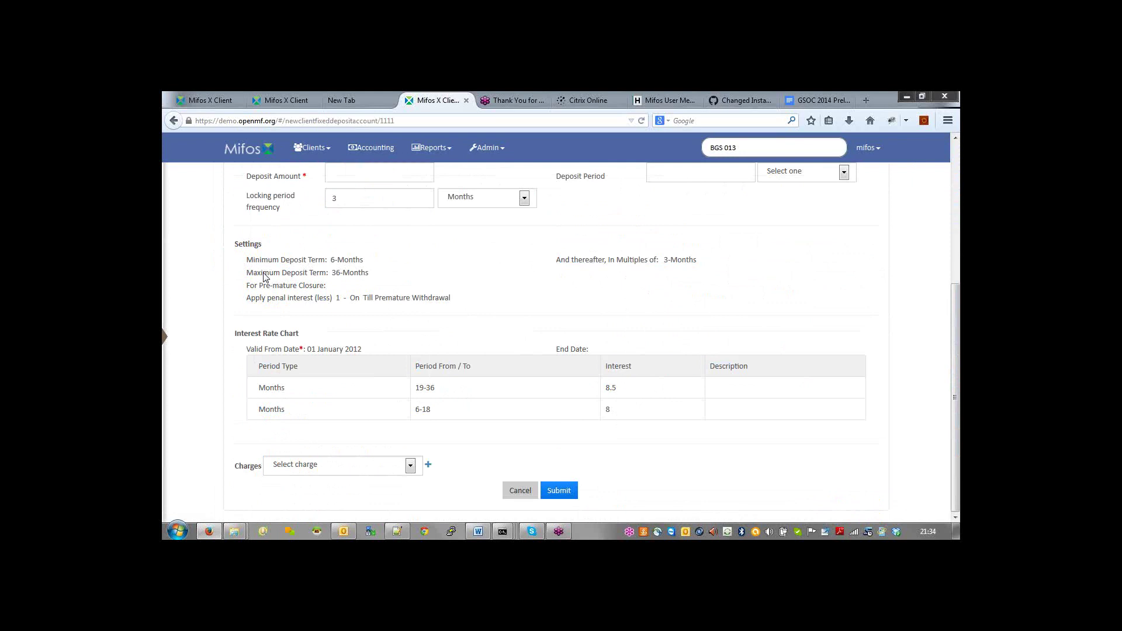
drag(241, 289, 405, 303)
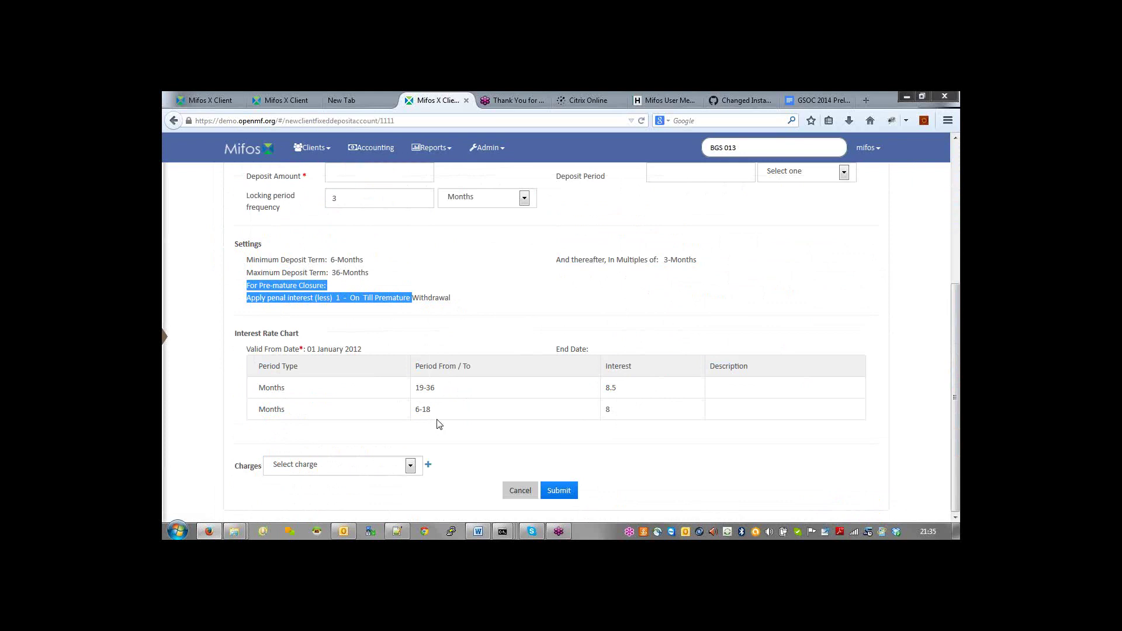
click(351, 314)
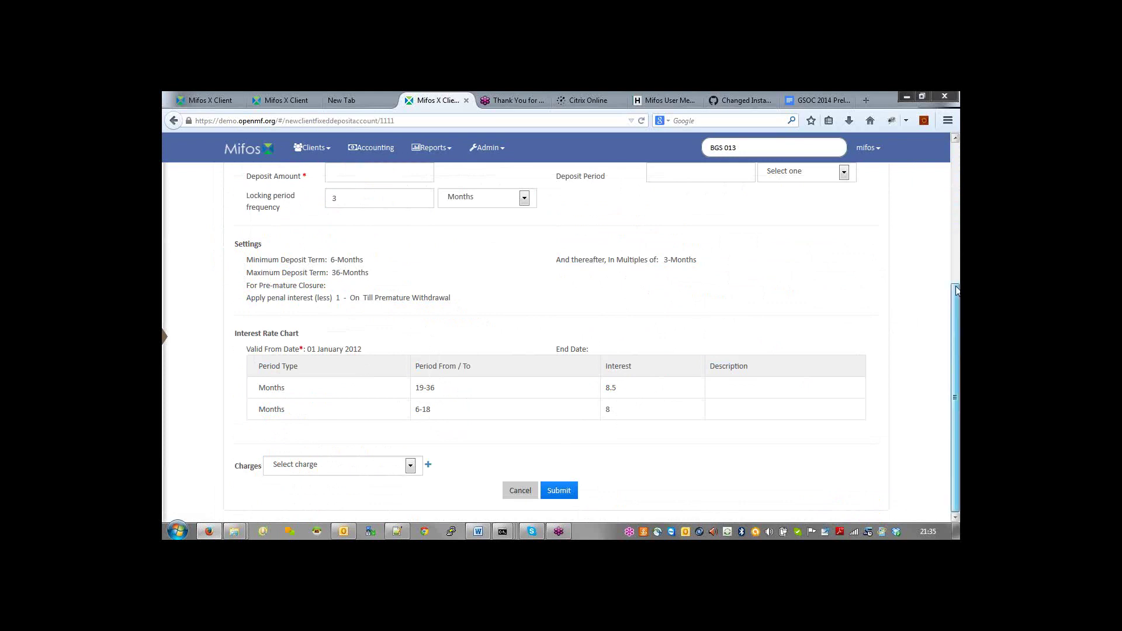
drag(956, 290, 959, 231)
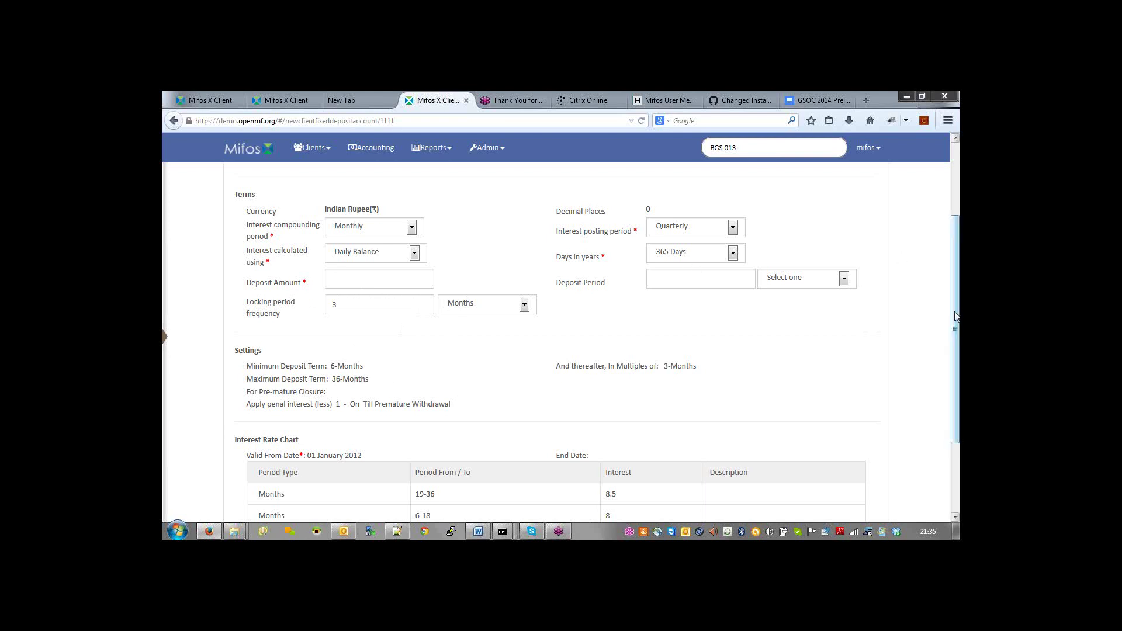
Step: Go to Admin > Products to show the products setup page
drag(957, 315, 959, 256)
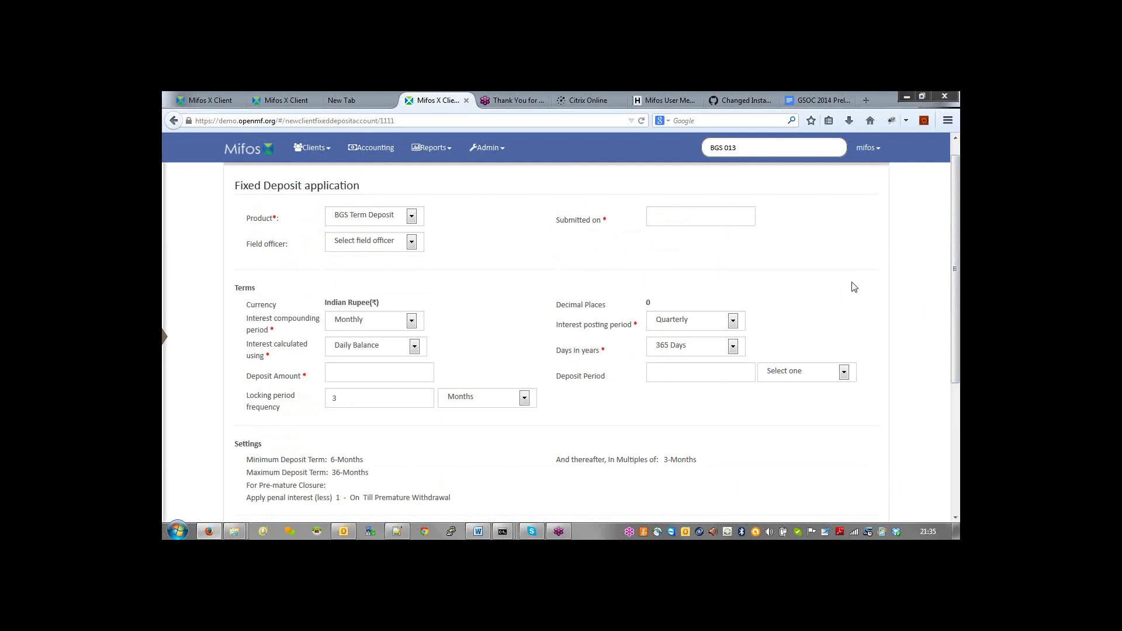
click(478, 147)
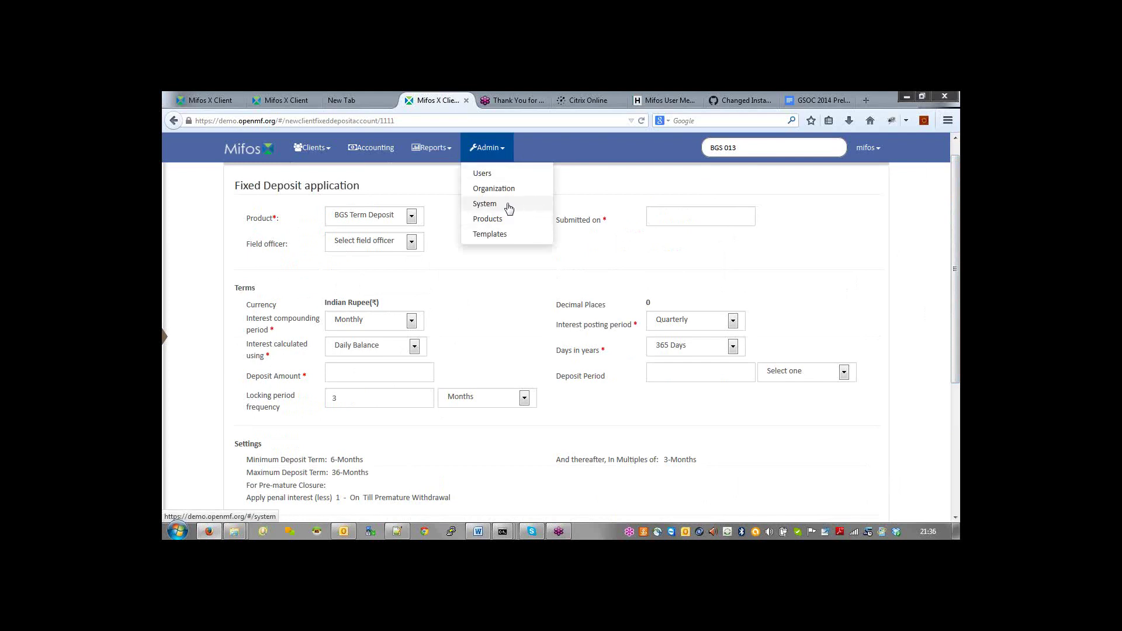
click(501, 225)
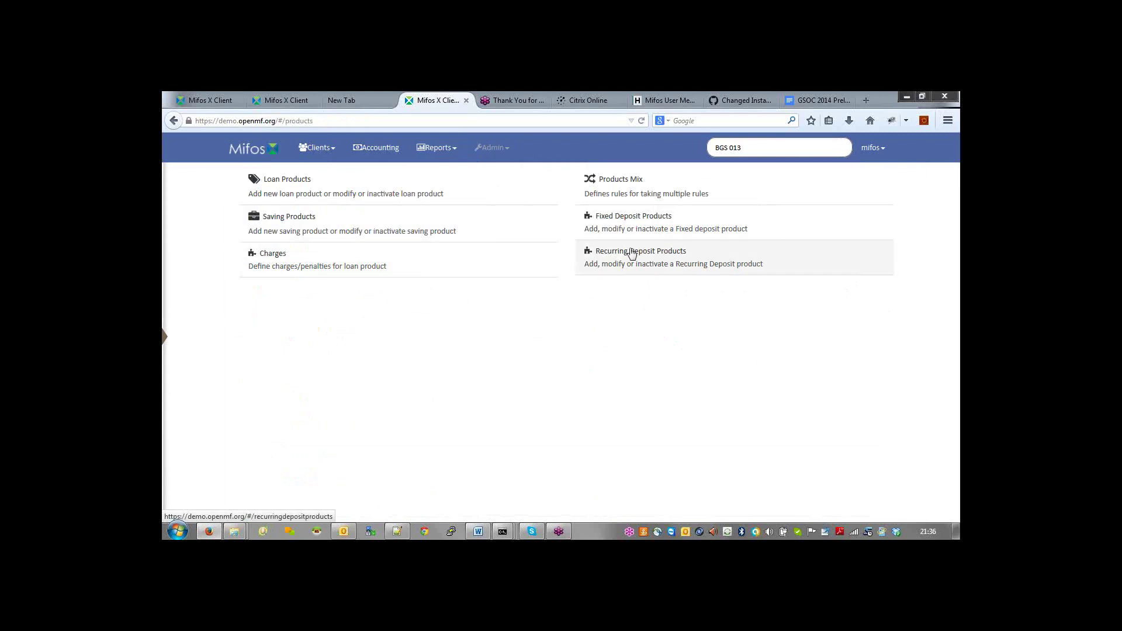
Step: Open the Recurring Deposit Products list and the BGS Recurring Deposits product details
click(631, 253)
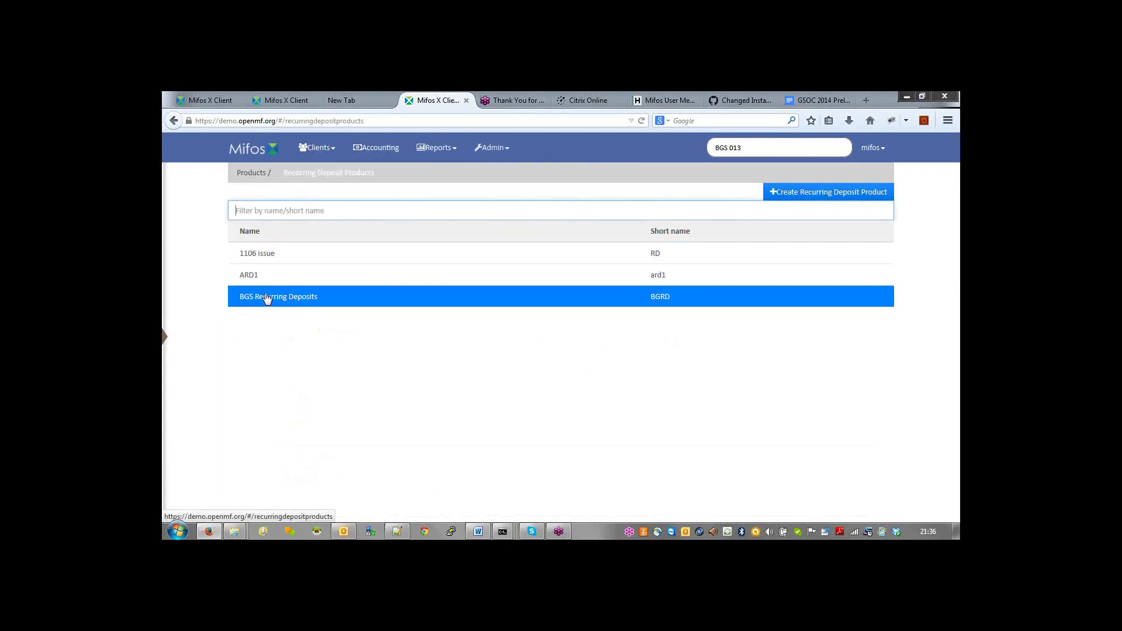
click(267, 300)
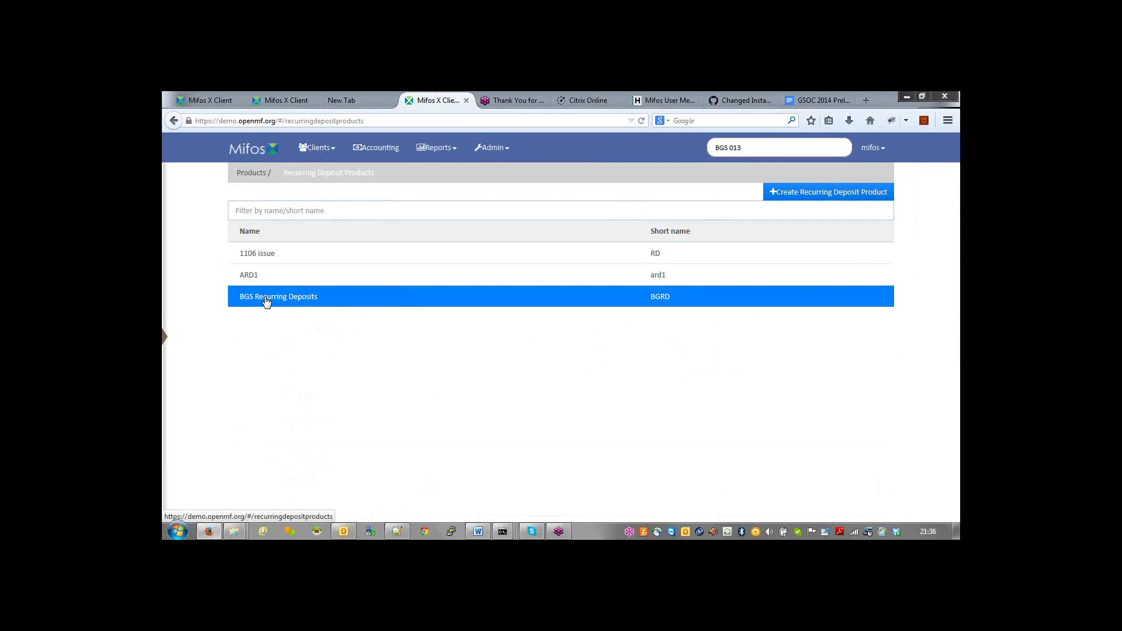
click(267, 300)
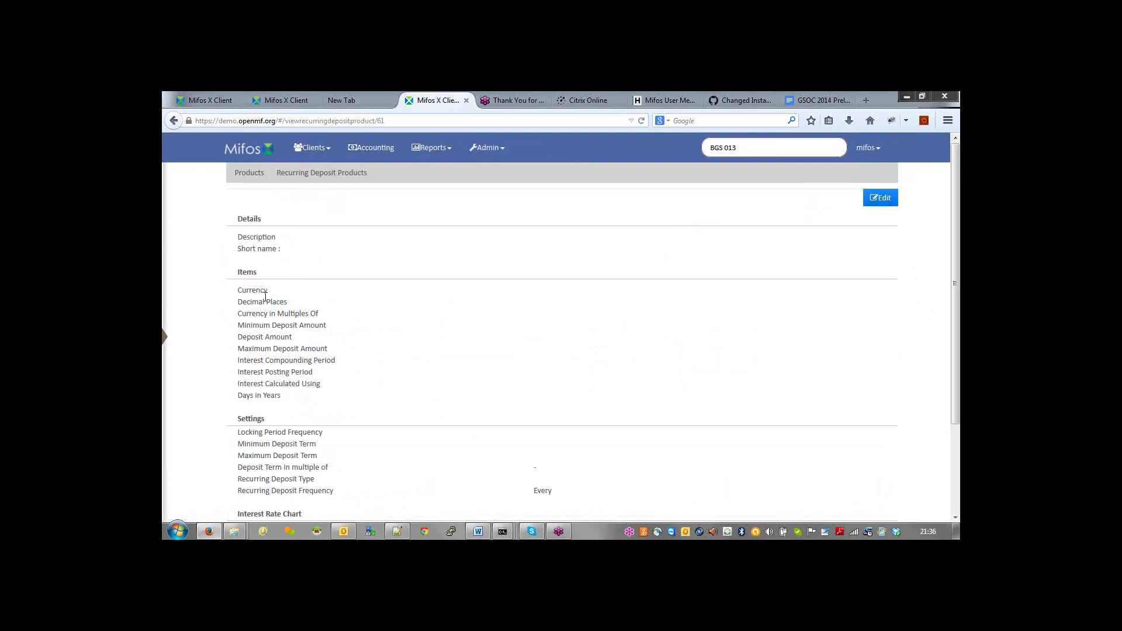
click(890, 199)
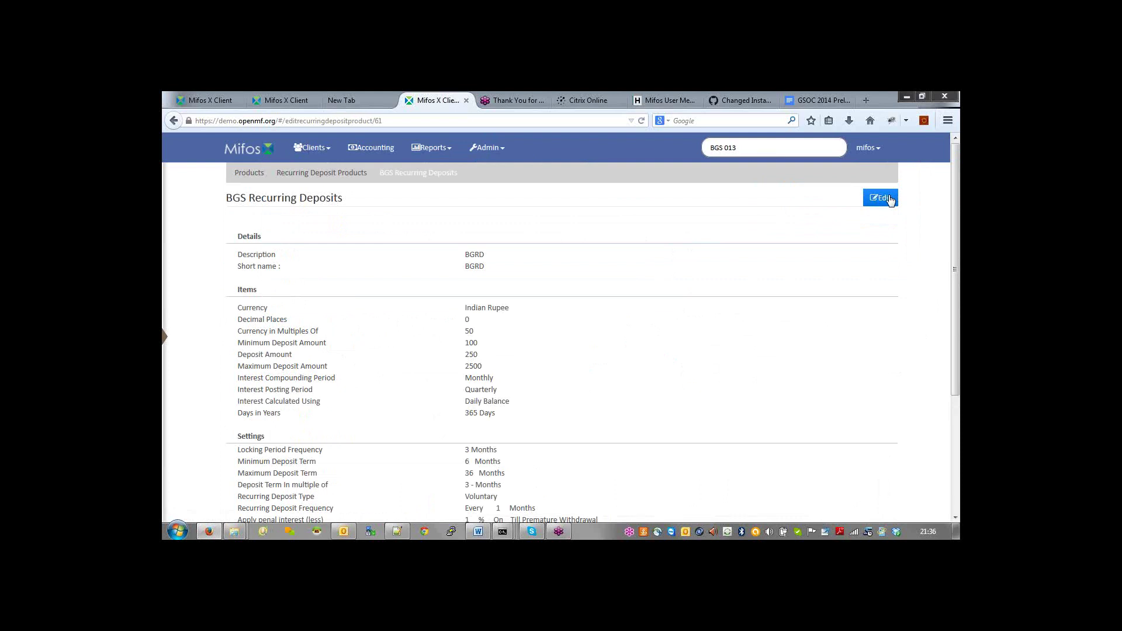
scroll(745, 346, down, 3)
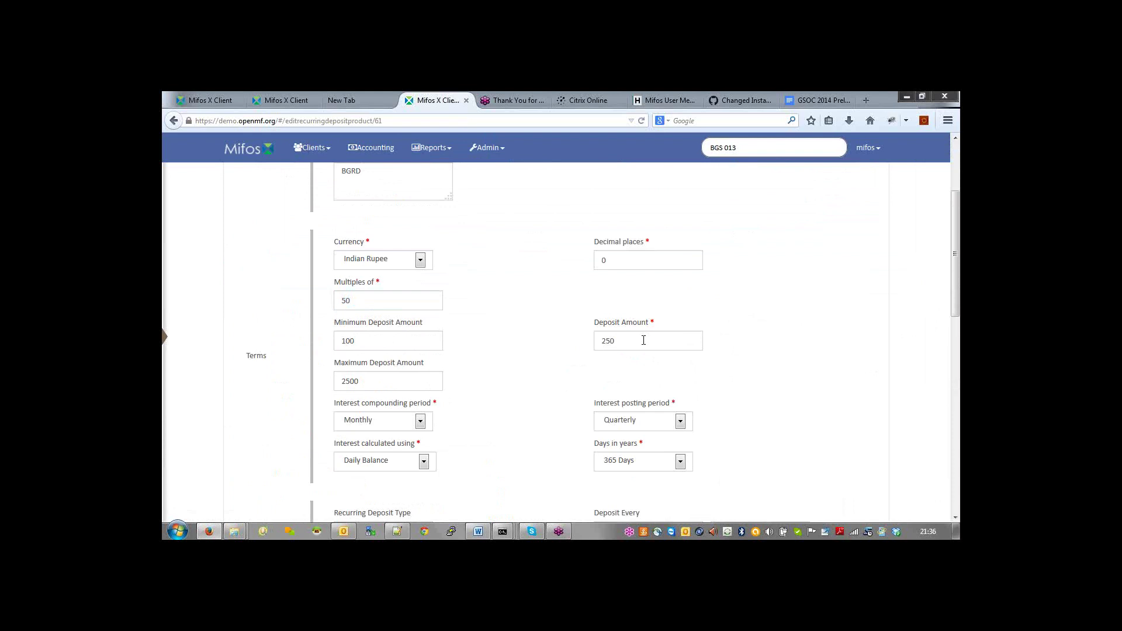
click(386, 384)
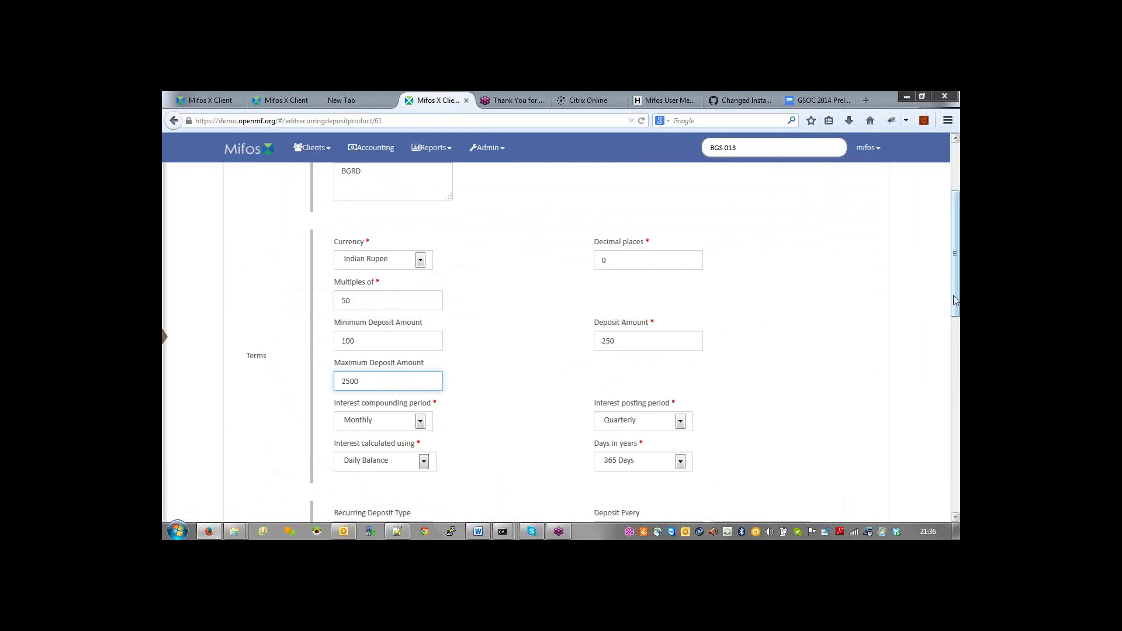
drag(955, 301, 955, 353)
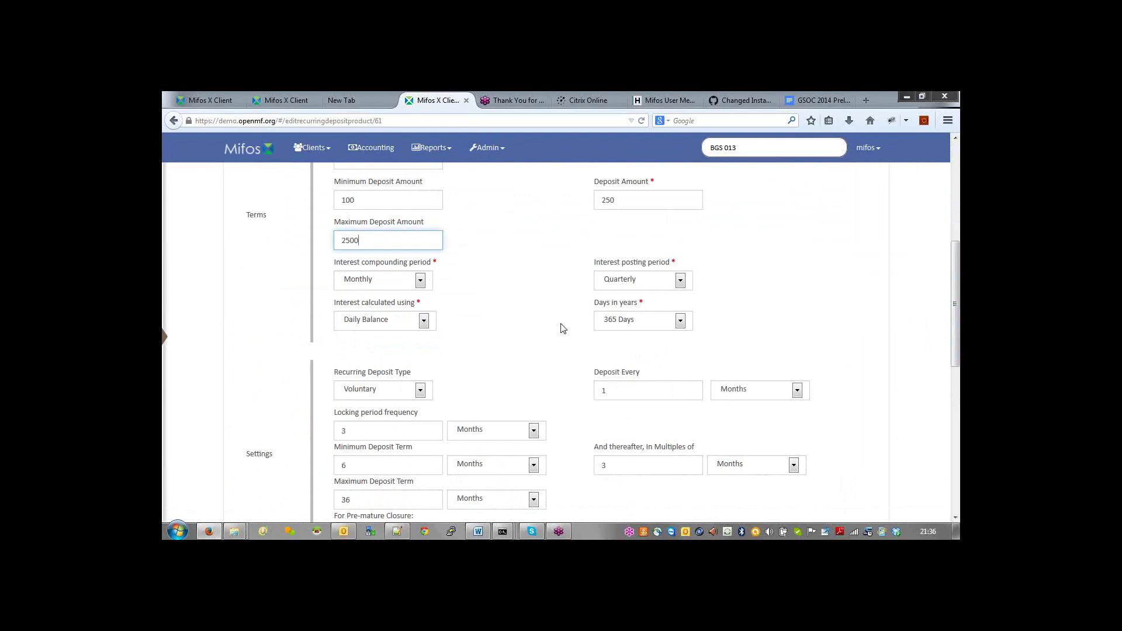
key(Down)
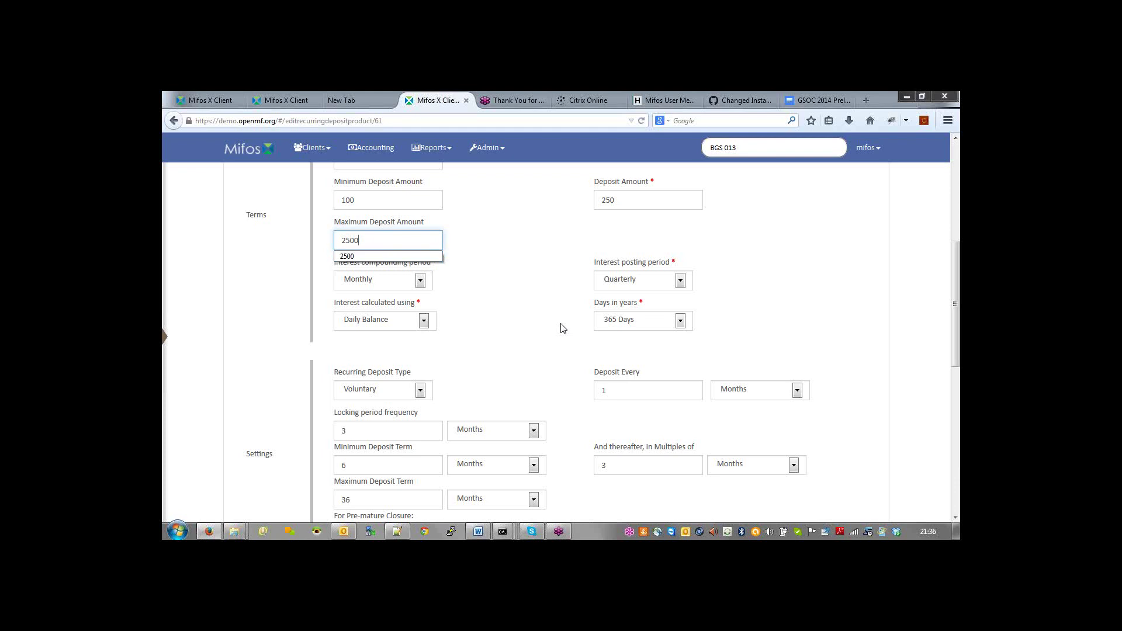
click(956, 360)
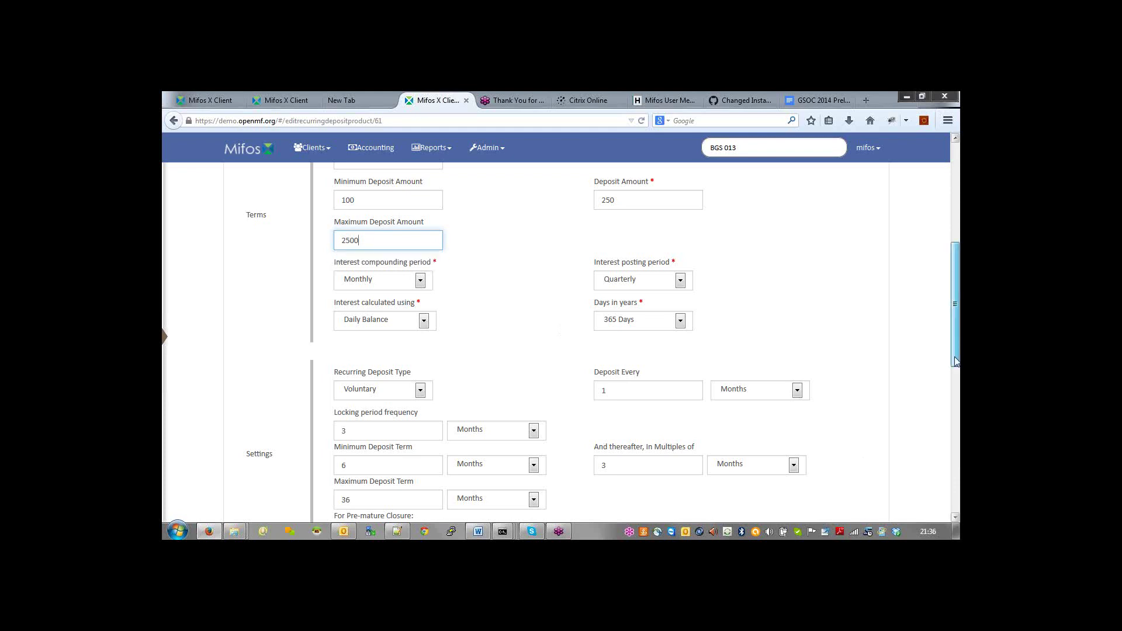
drag(956, 361, 947, 425)
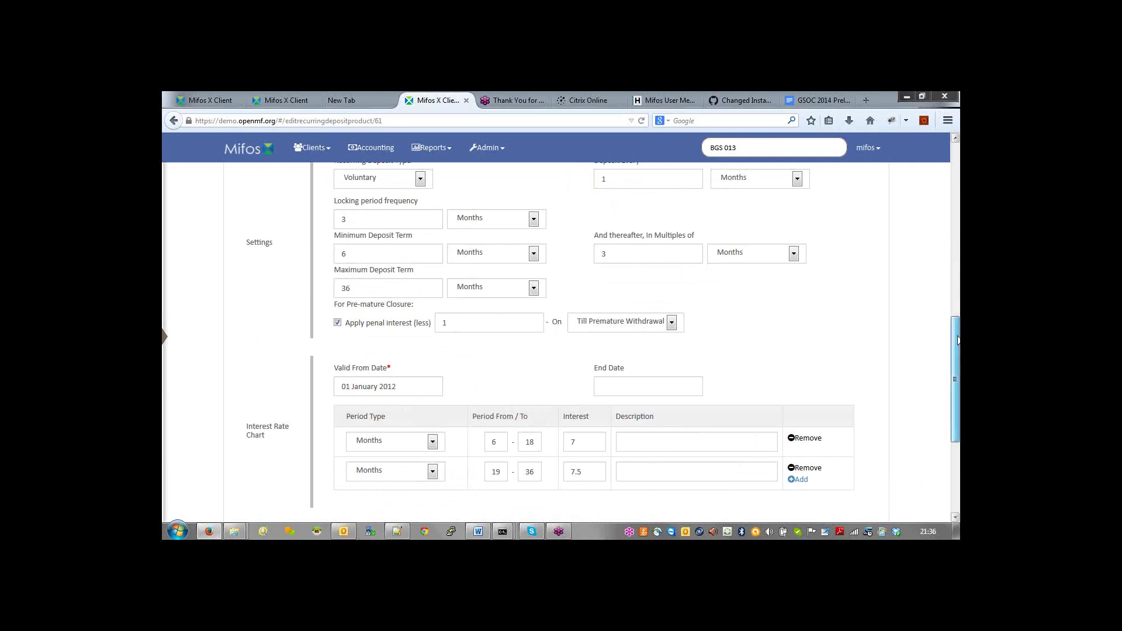
scroll(957, 339, up, 2)
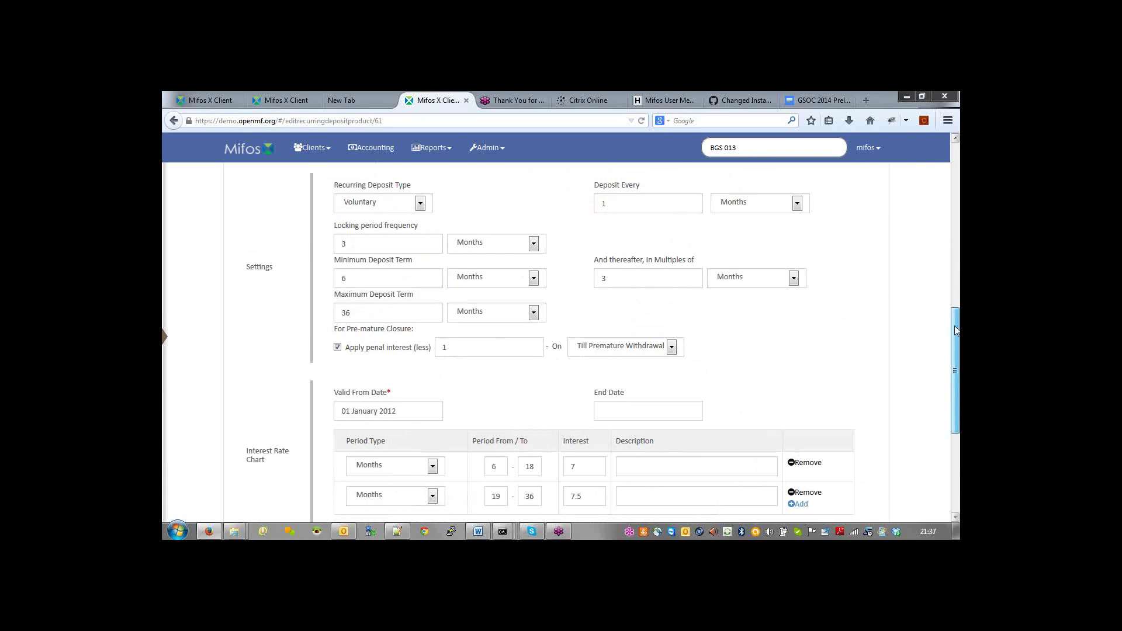
scroll(956, 330, up, 5)
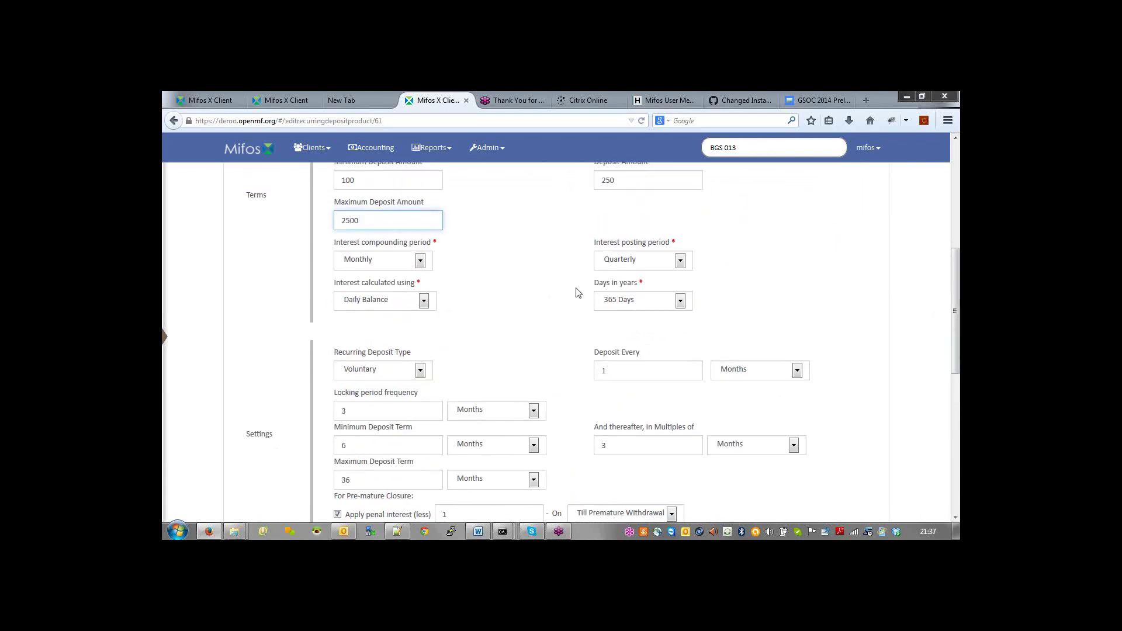
drag(601, 354, 599, 356)
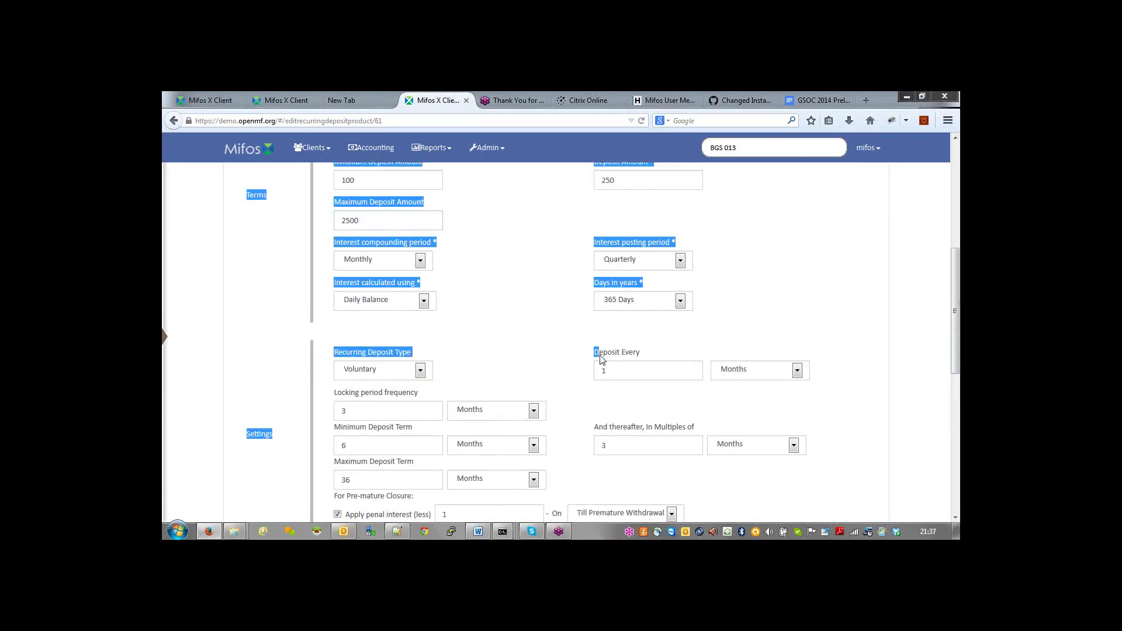
click(466, 365)
click(419, 372)
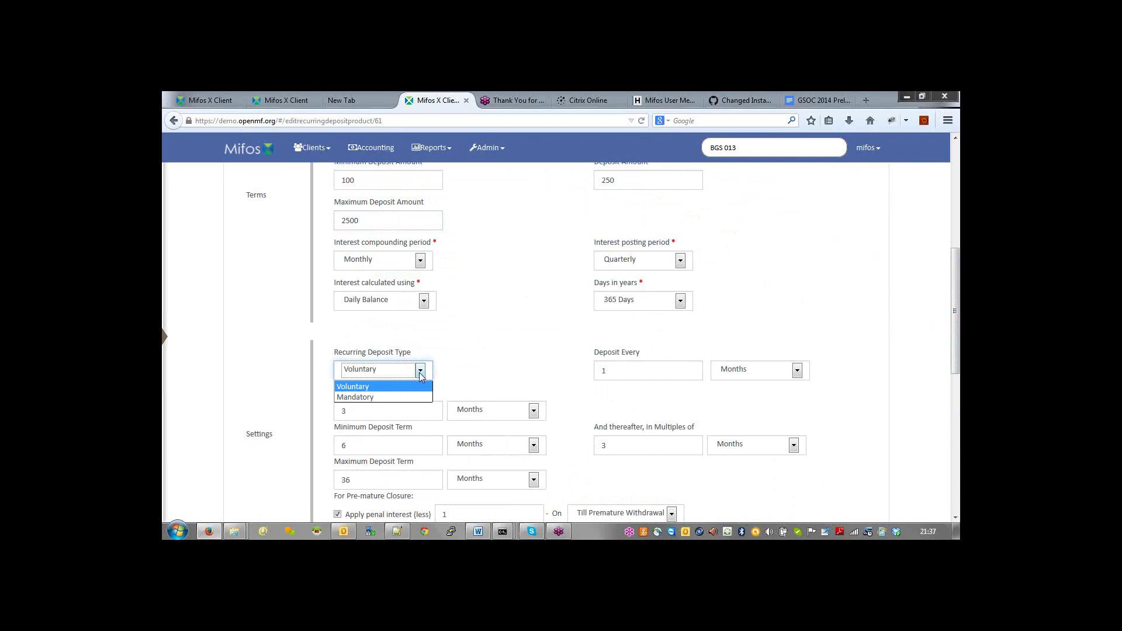
click(956, 314)
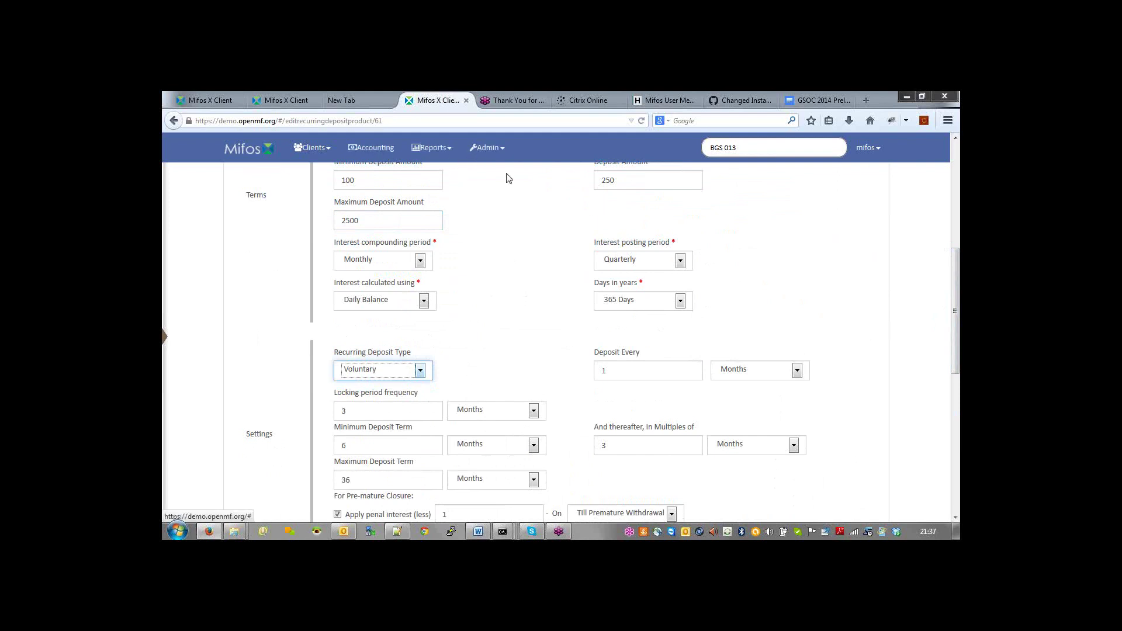
click(751, 147)
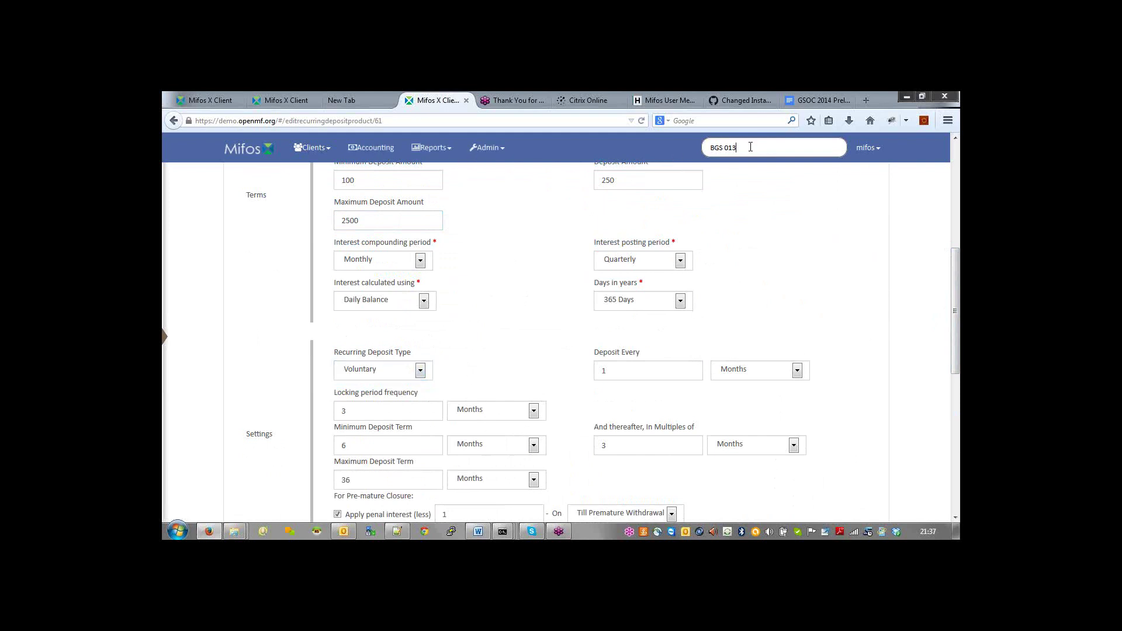
Step: Find client BGS 013, view its BGS Test Share Account (balance 12000), then return to the client
key(Return)
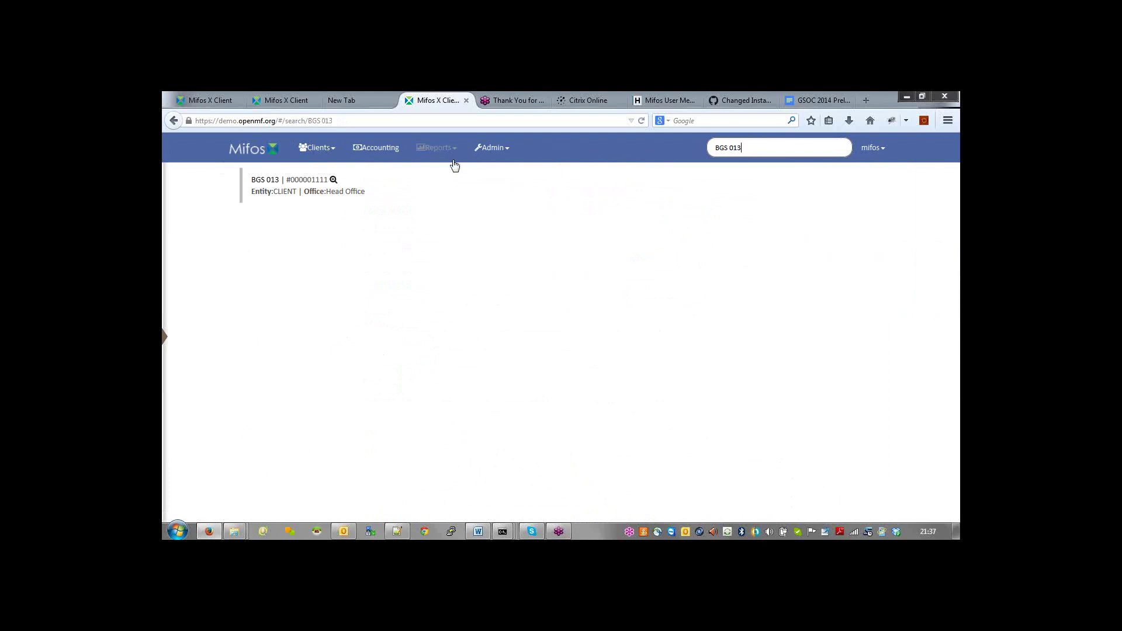
click(266, 182)
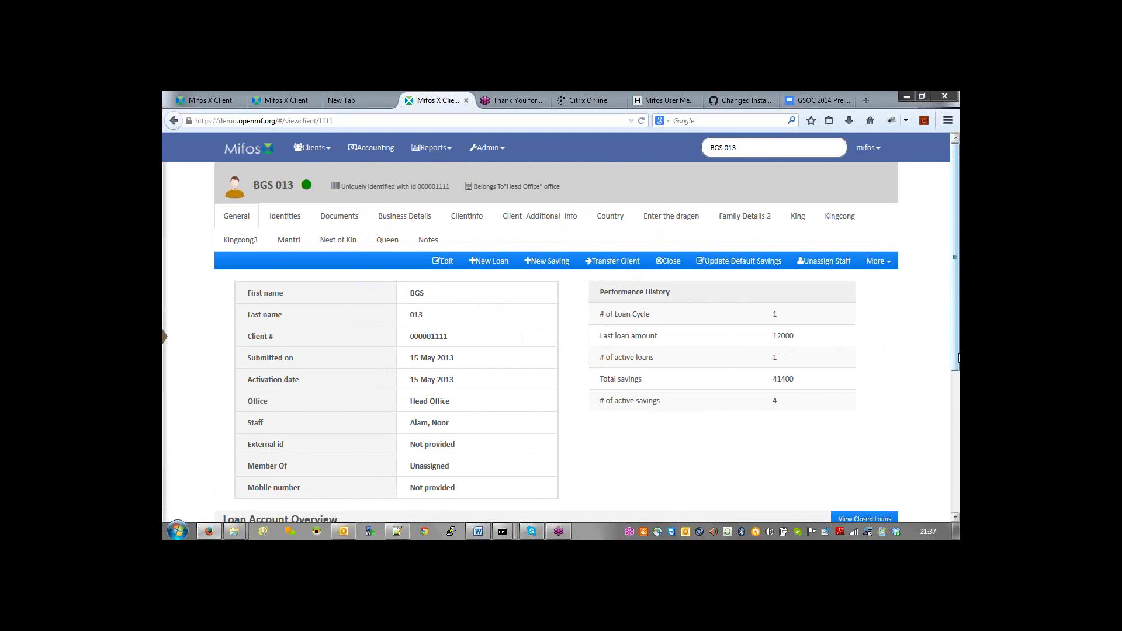
drag(956, 356, 947, 530)
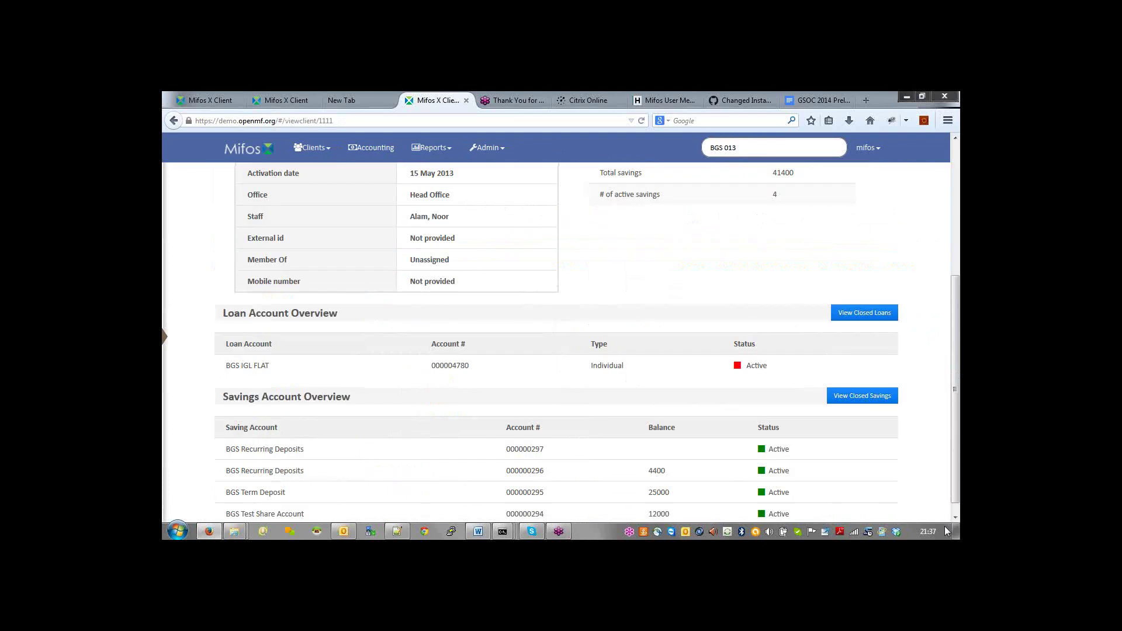
scroll(272, 507, down, 1)
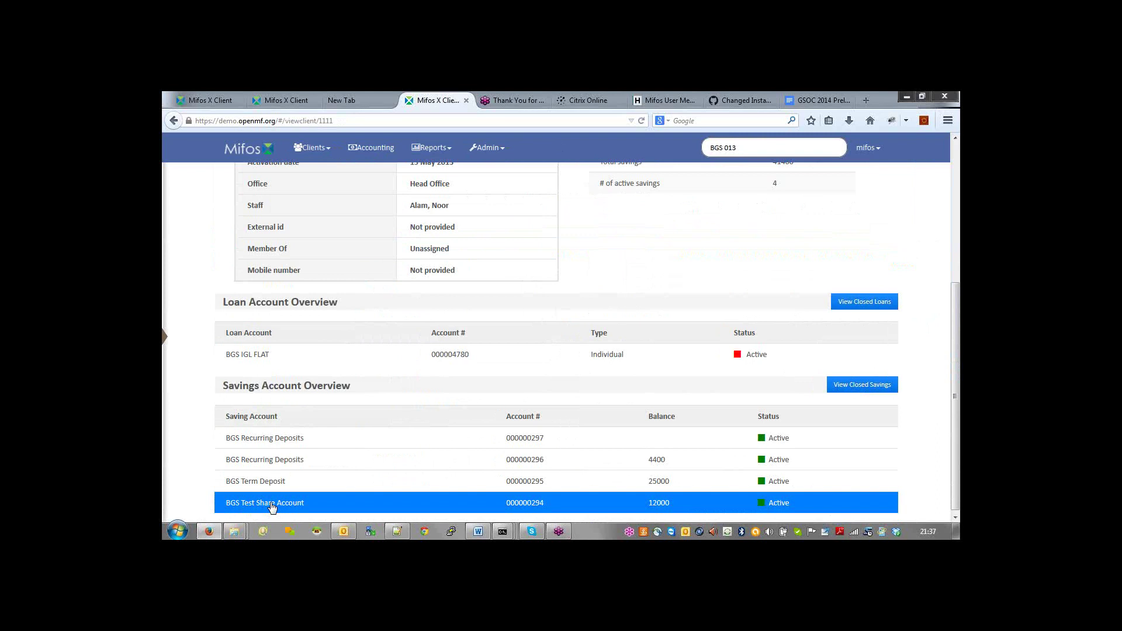
click(271, 507)
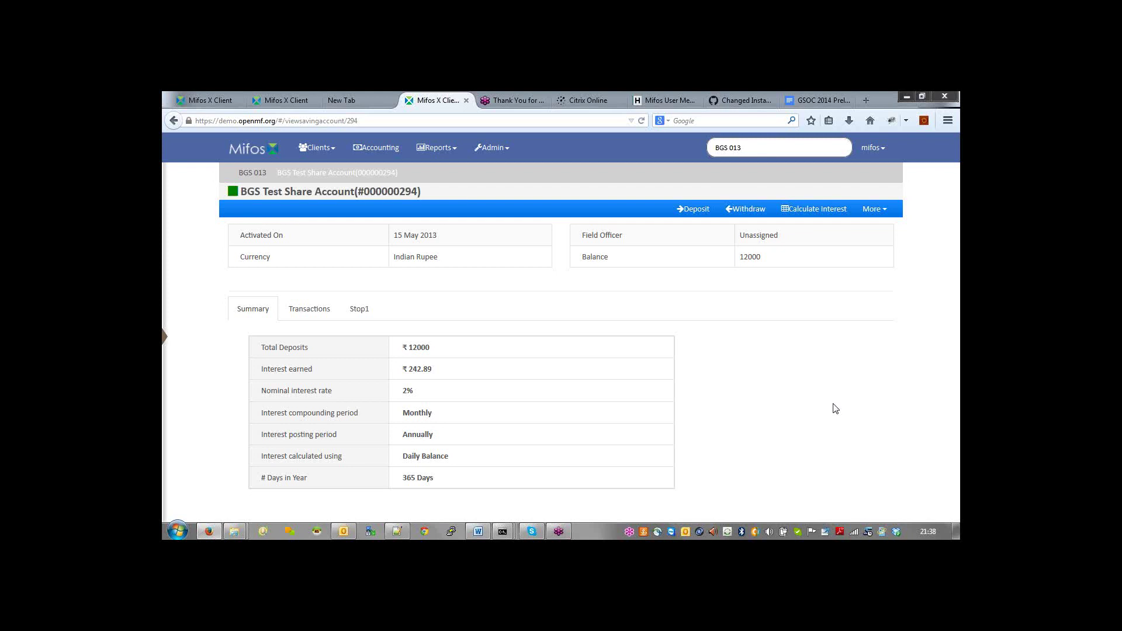
key(alt+Left)
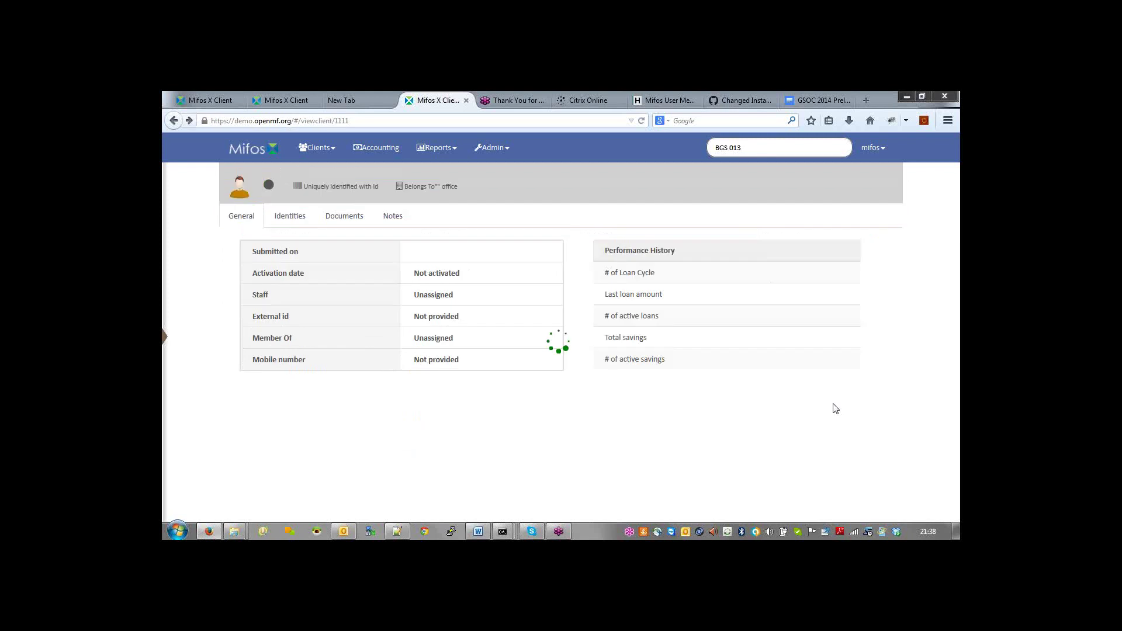
Step: Choose Create standing instructions from client BGS 013's More actions menu
click(884, 266)
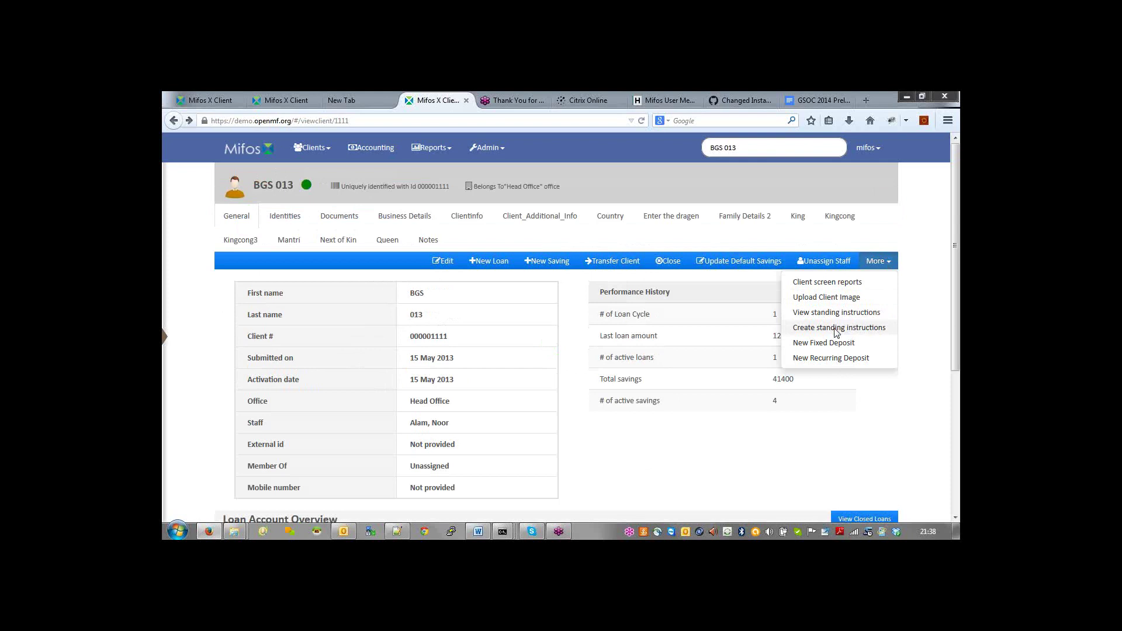
click(836, 331)
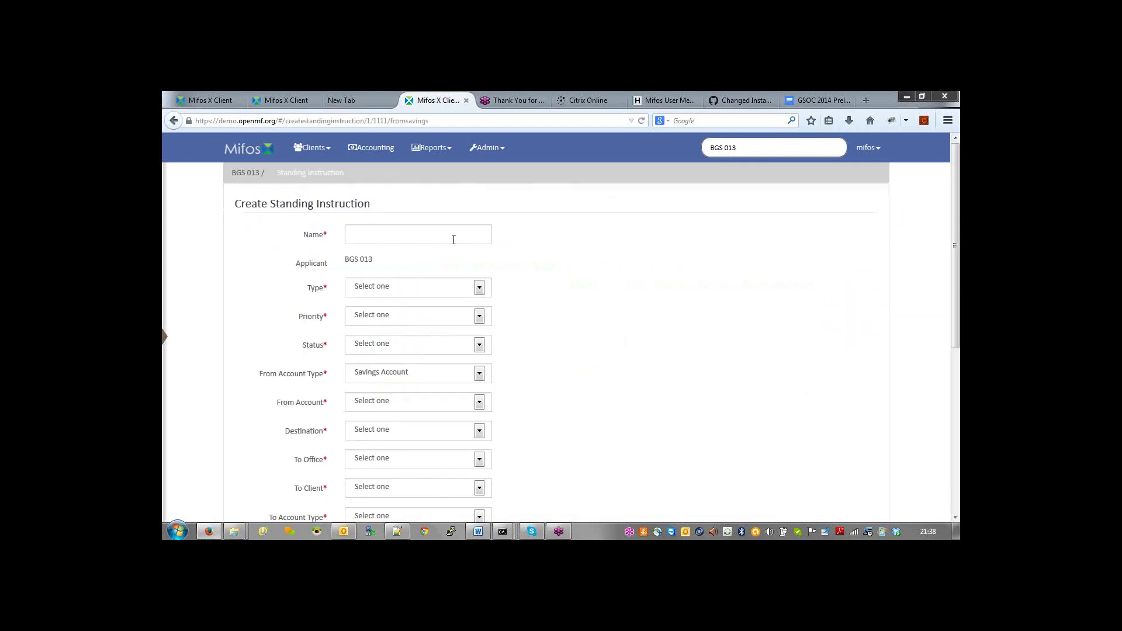
Step: Name the standing instruction 'Loan Repayments', correcting the typo
text(Lo)
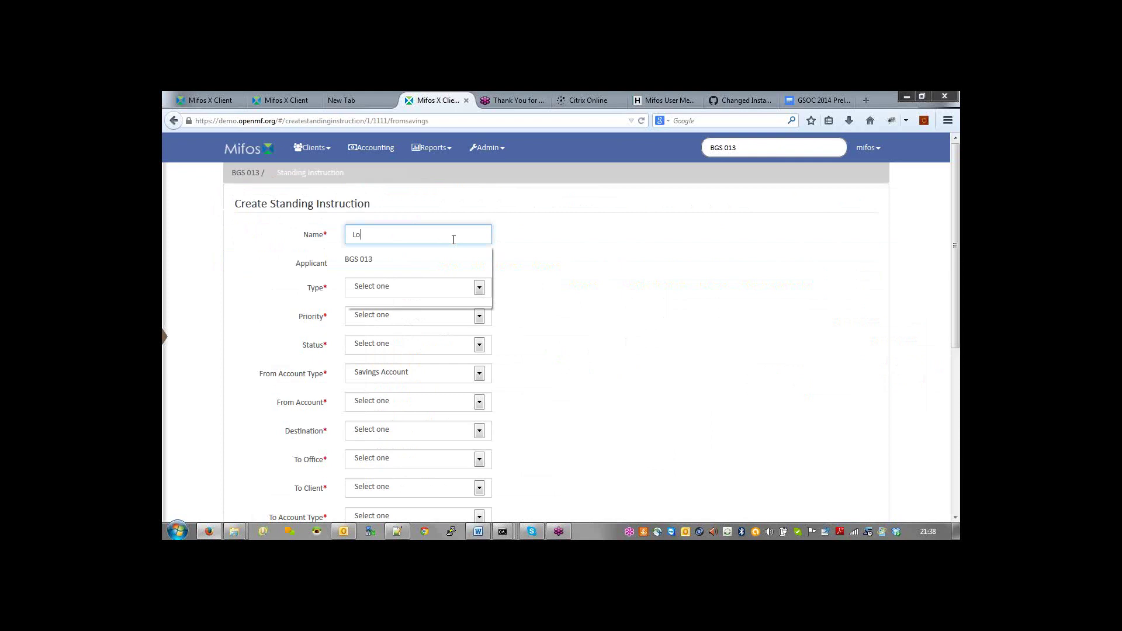
text(an Repyaments)
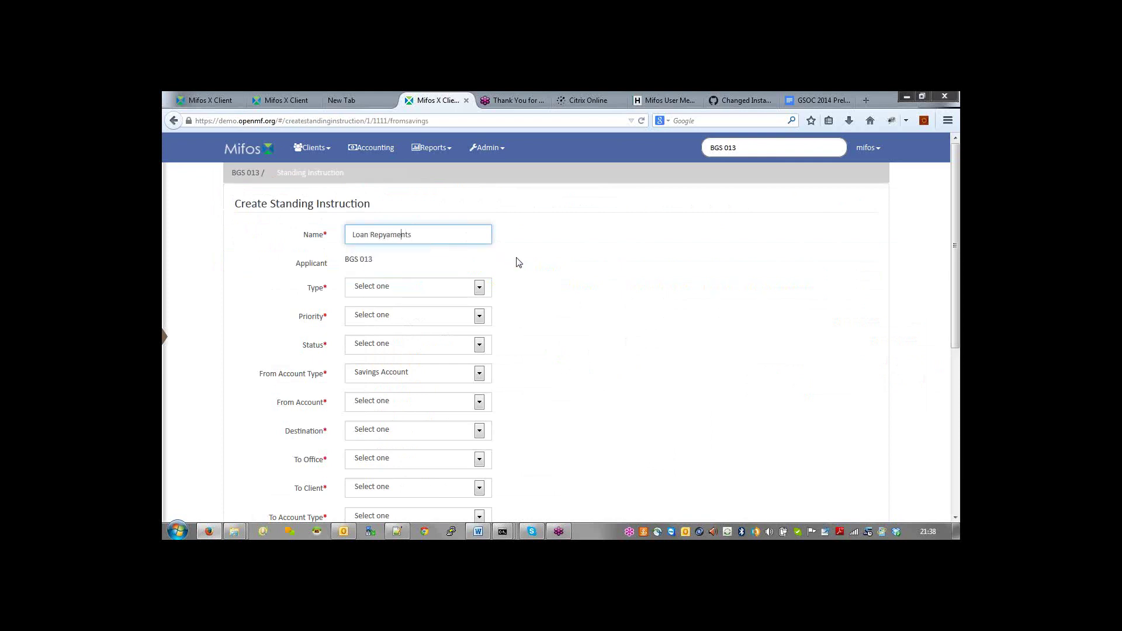
key(Left)
key(Left)
key(Left)
key(Left)
key(Left)
key(BackSpace)
key(BackSpace)
text(ay)
key(Tab)
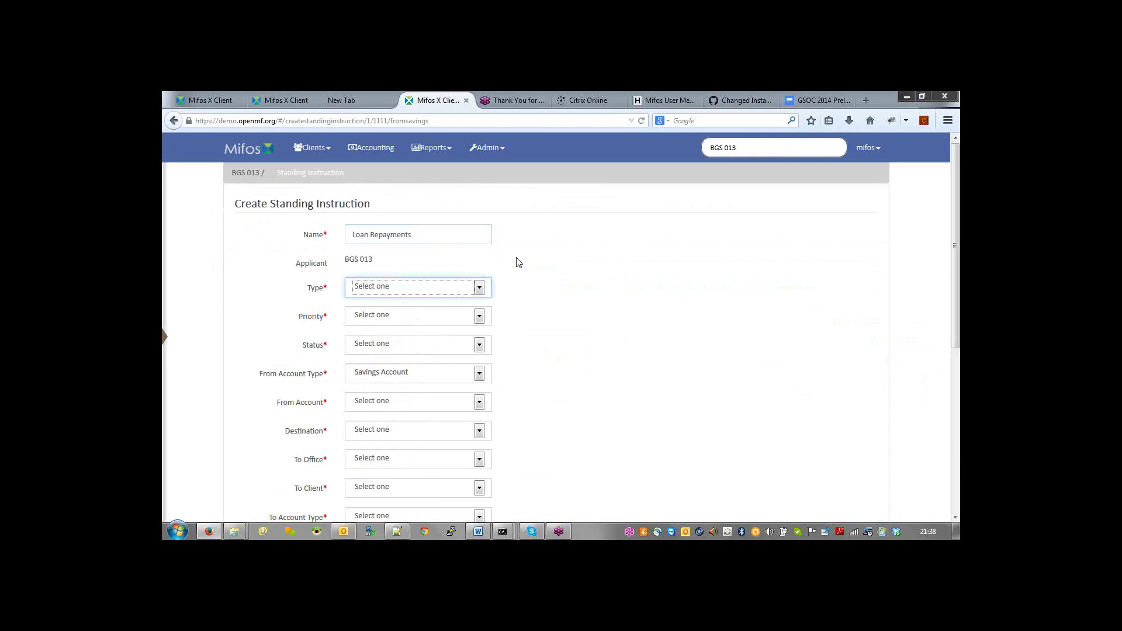
Step: Set the instruction Type to Loan Repayment and Priority to Low Priority
click(479, 289)
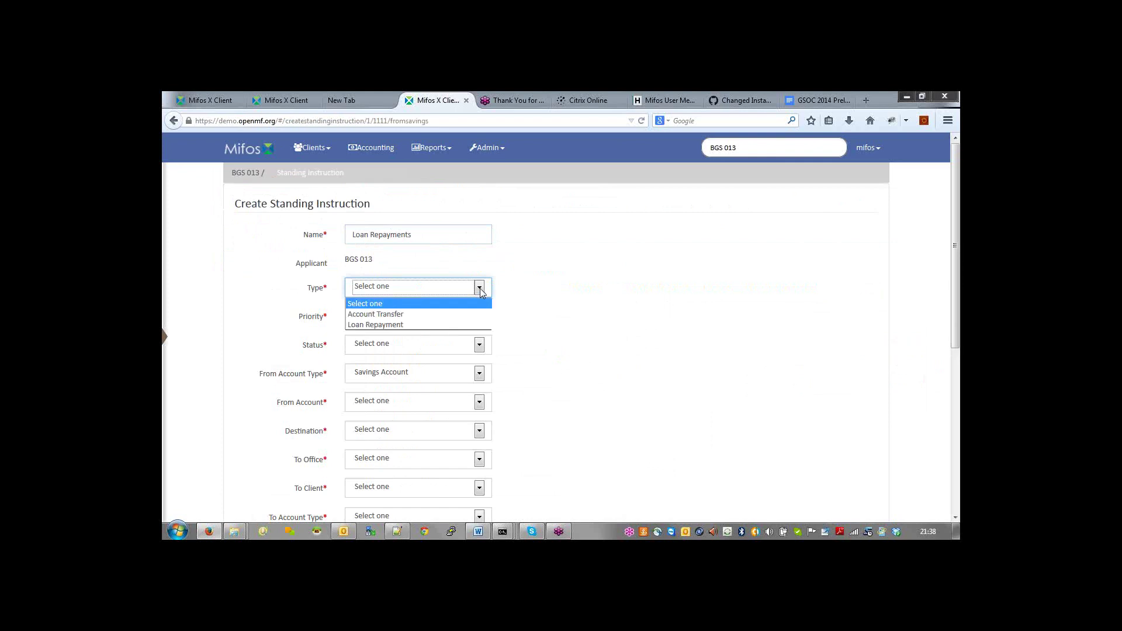
click(401, 326)
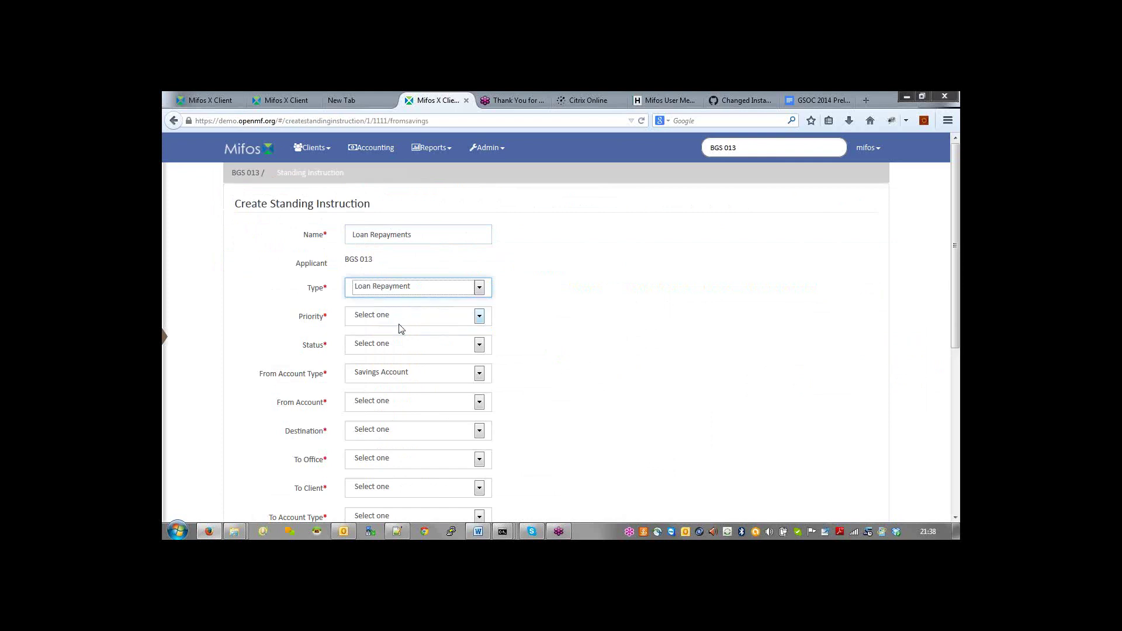
click(480, 317)
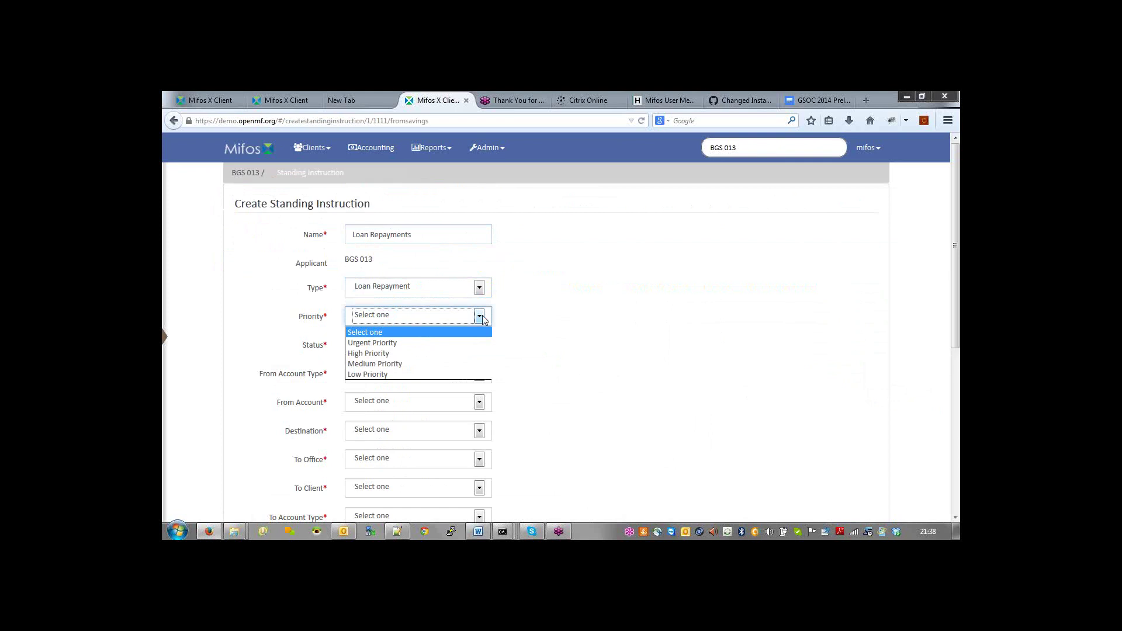
click(425, 345)
click(423, 345)
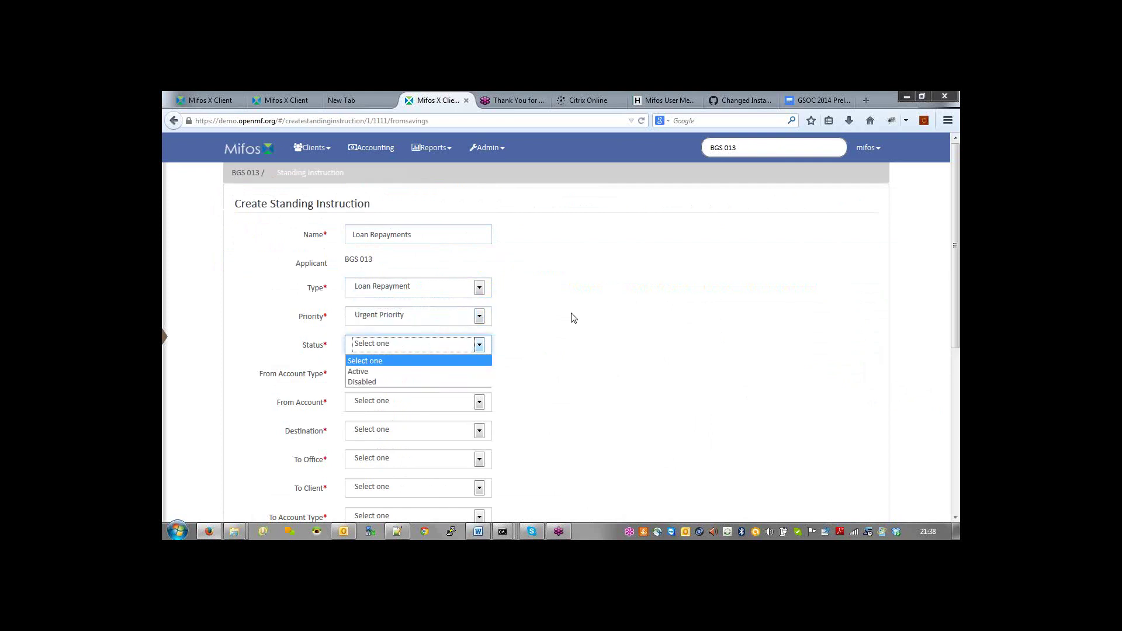
click(524, 322)
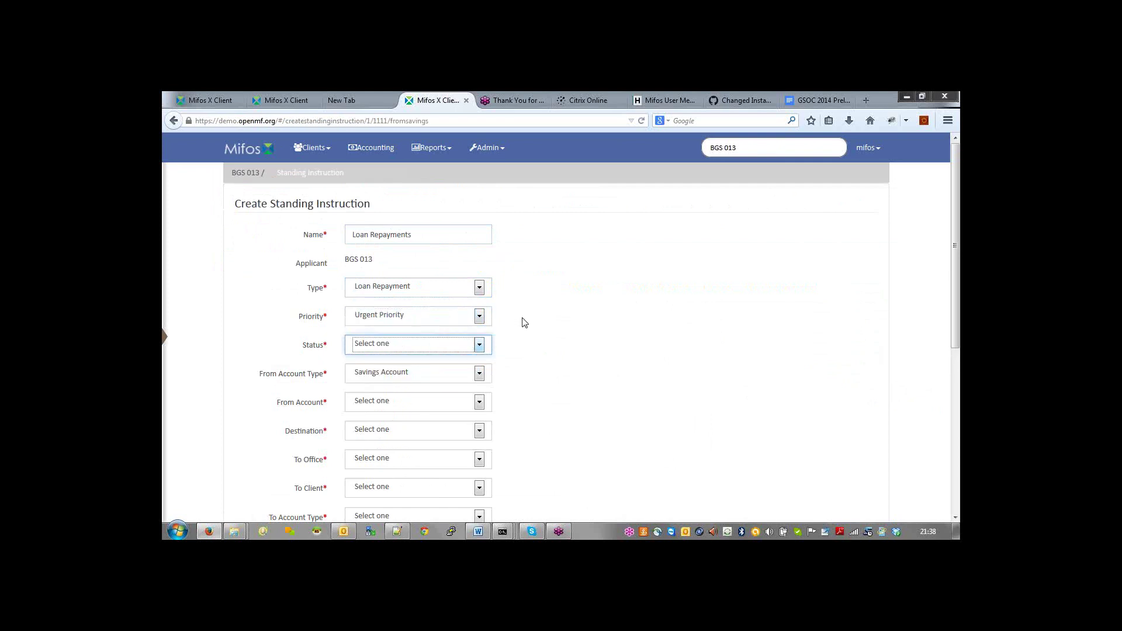
click(478, 317)
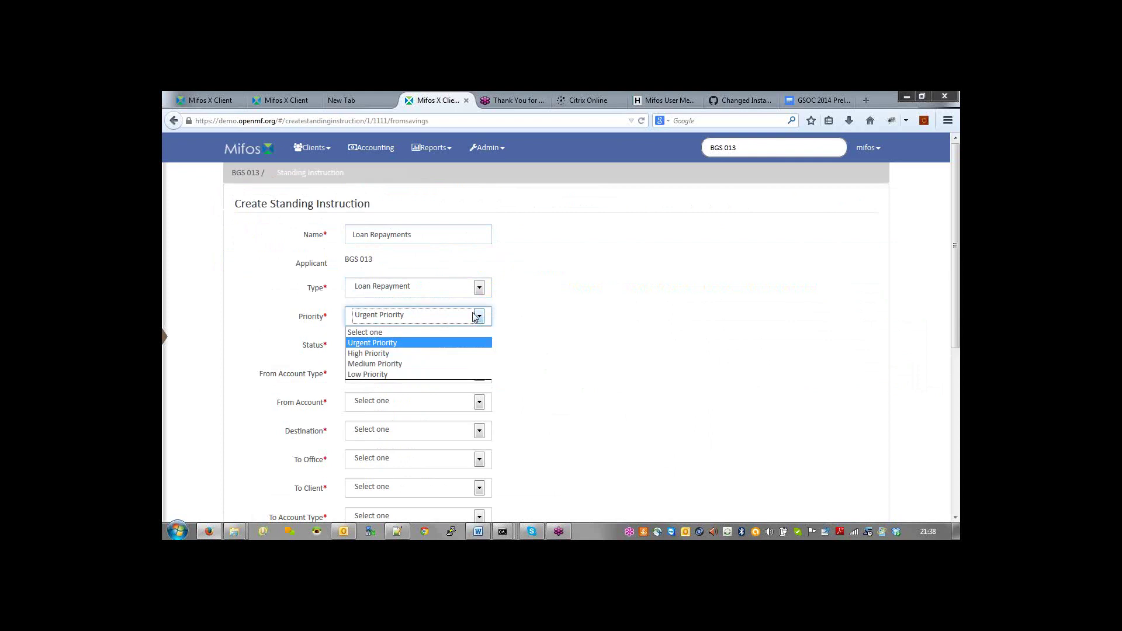
click(395, 376)
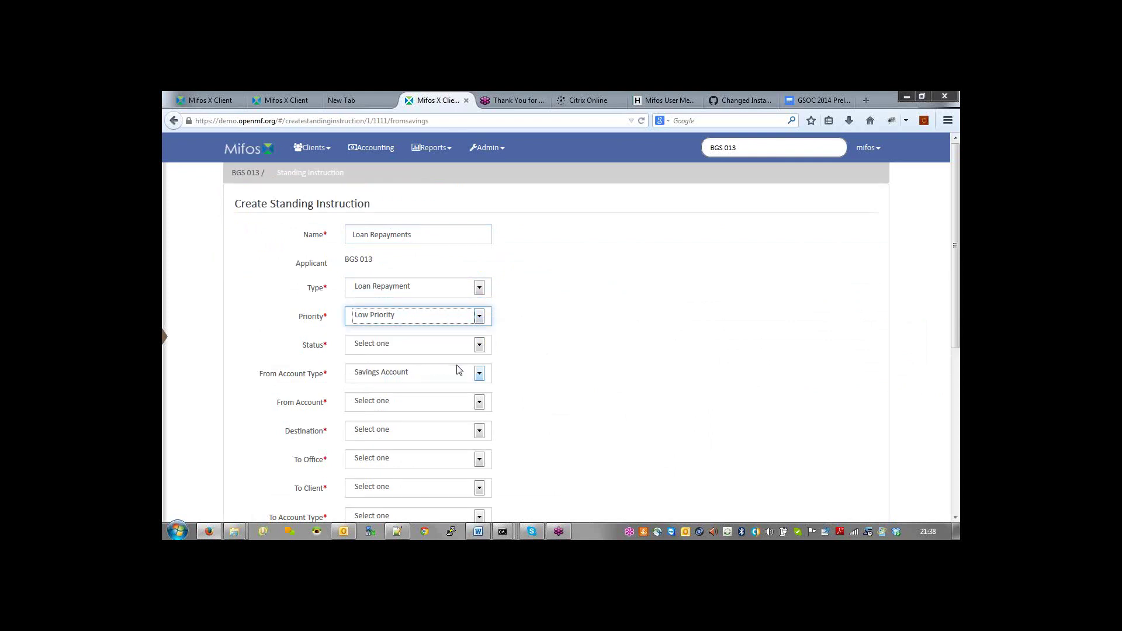
Step: Make it Active, paid from the Savings Account 'BGS Test Share Account'
click(479, 345)
click(408, 377)
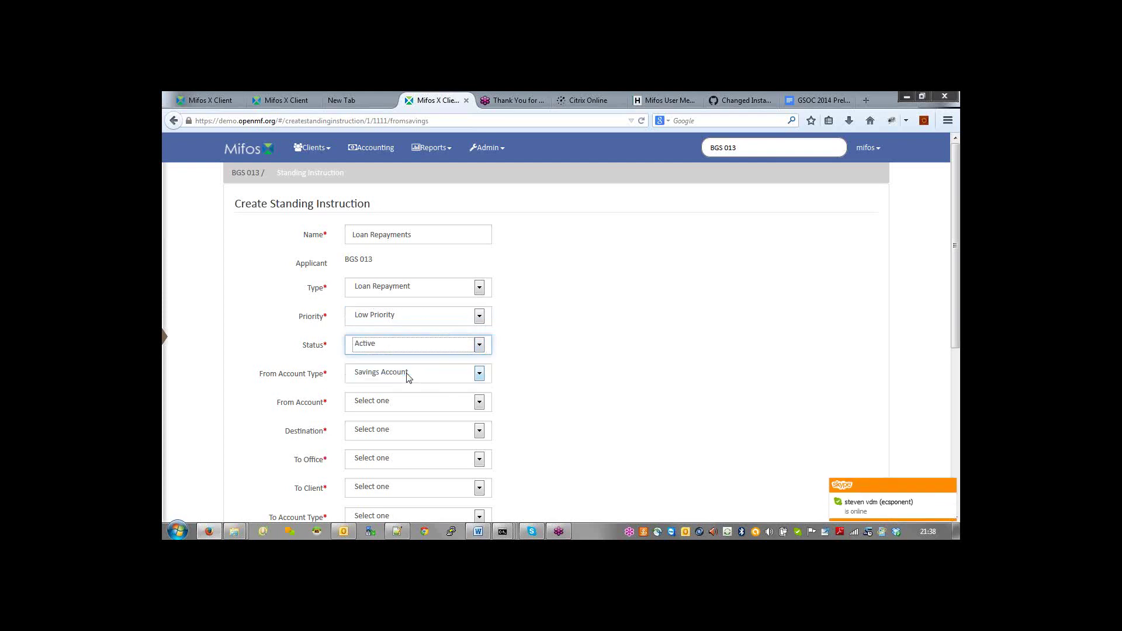
click(479, 374)
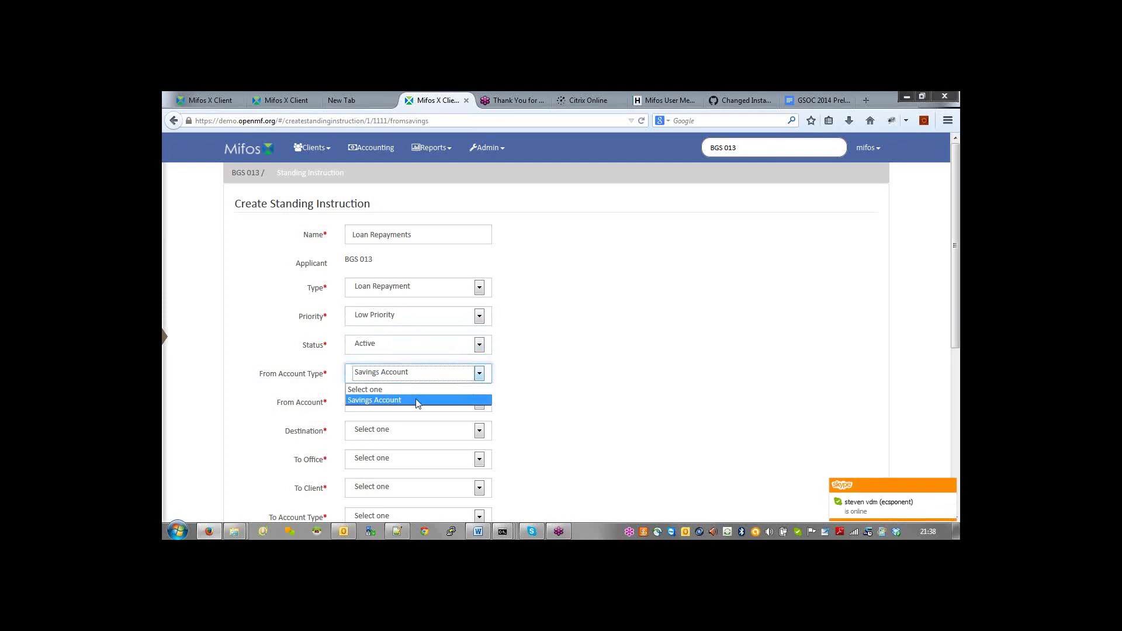
click(418, 401)
click(479, 403)
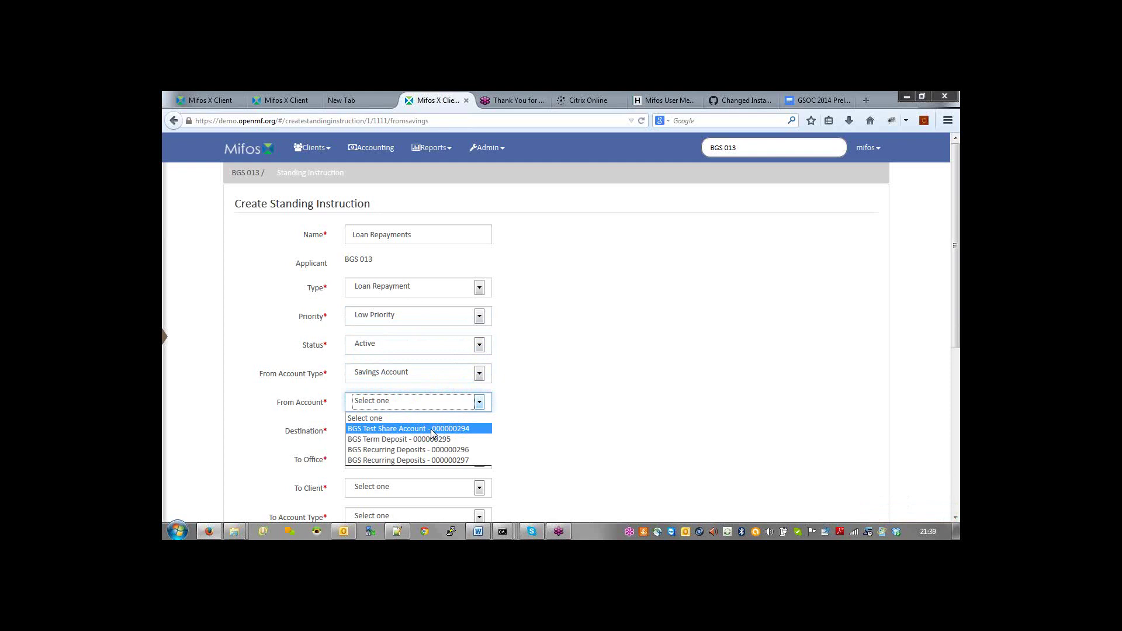
click(432, 433)
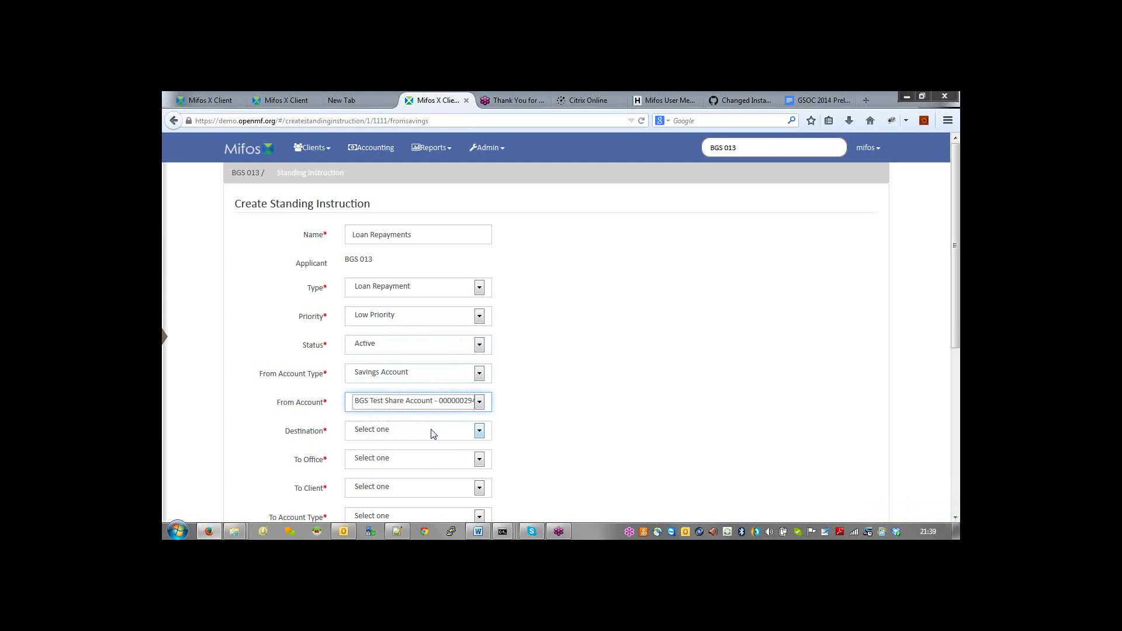
click(479, 437)
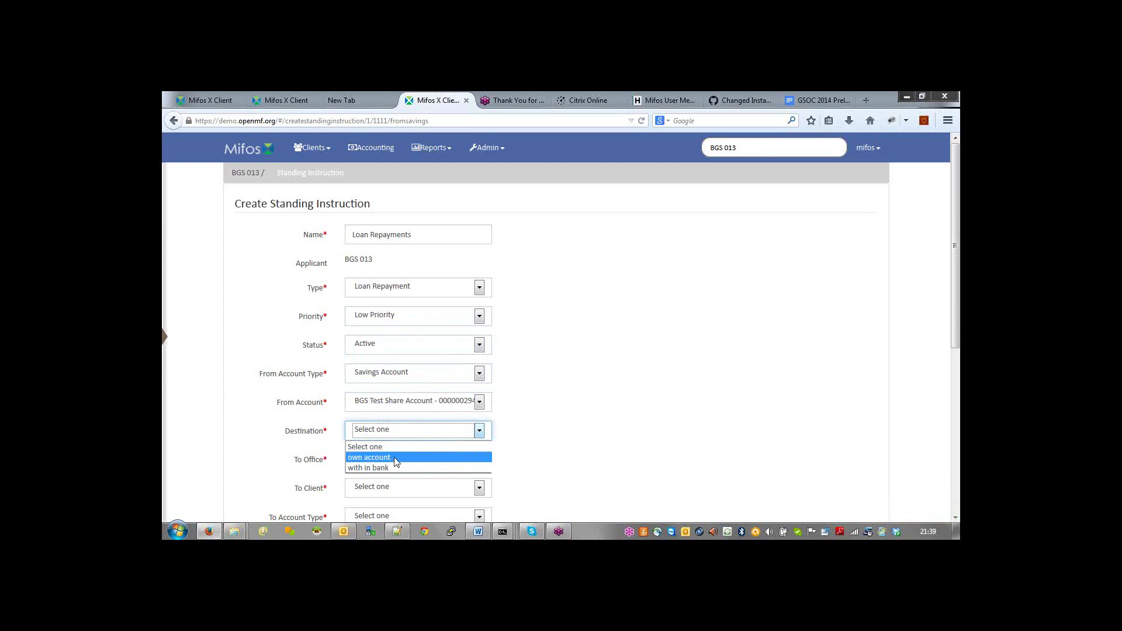
Step: Try Destination 'within the bank' with the madampe6 office, which lists no clients
click(397, 463)
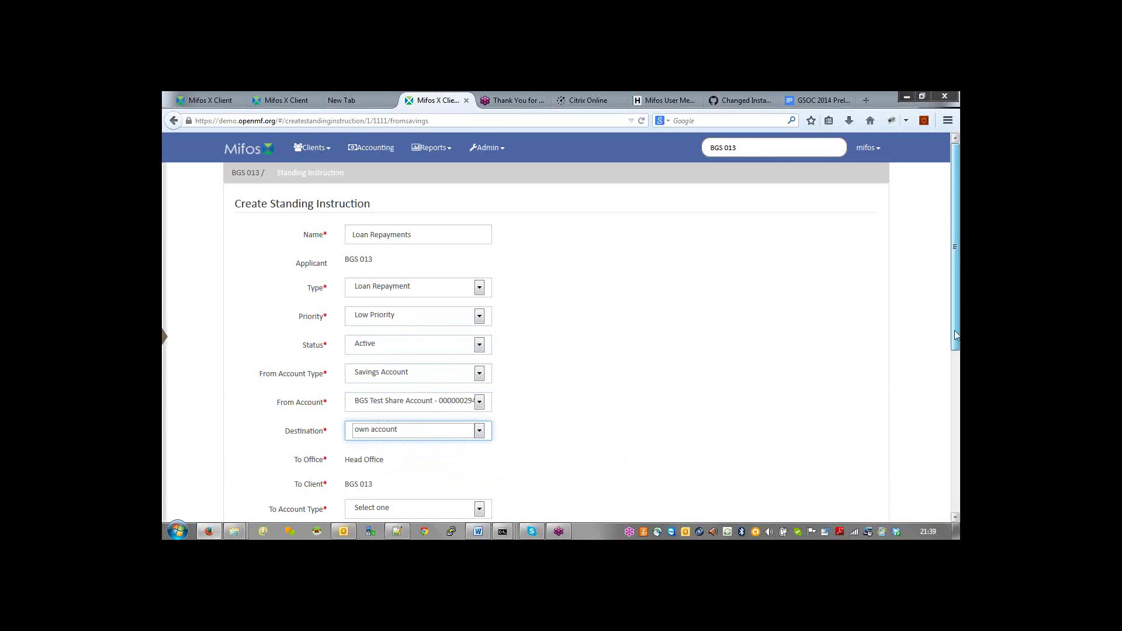
drag(957, 335, 956, 387)
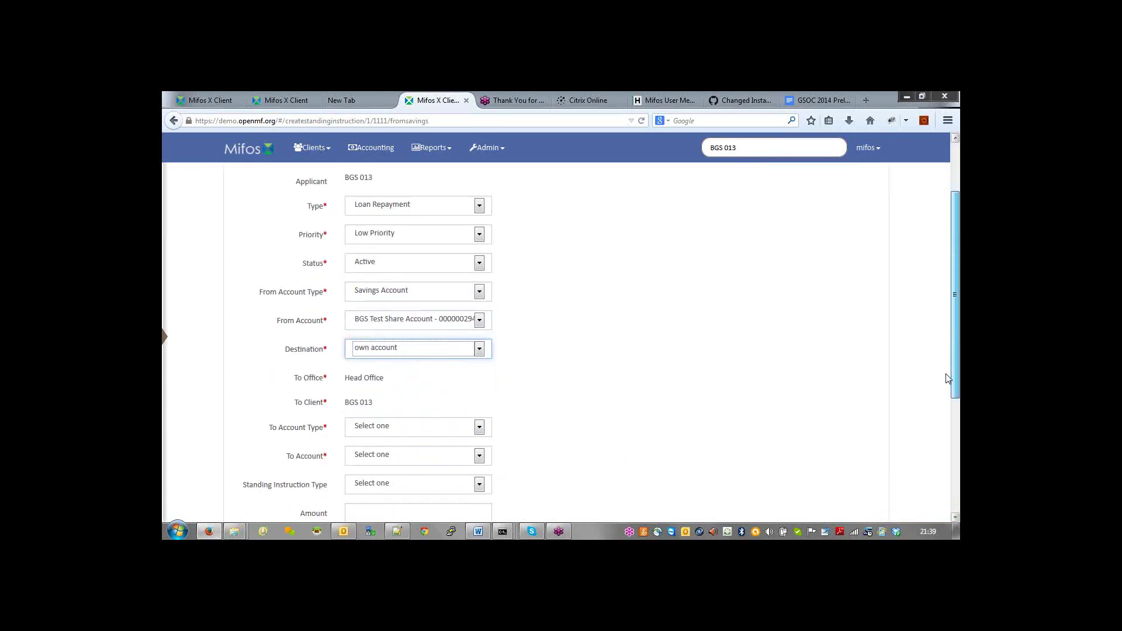
click(476, 343)
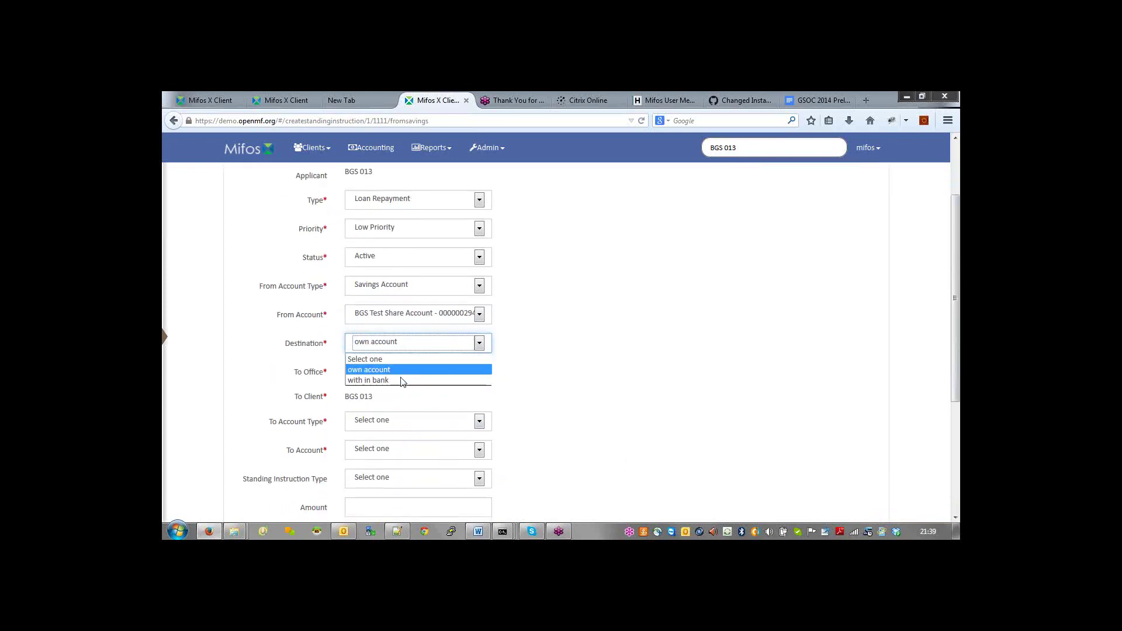
click(401, 381)
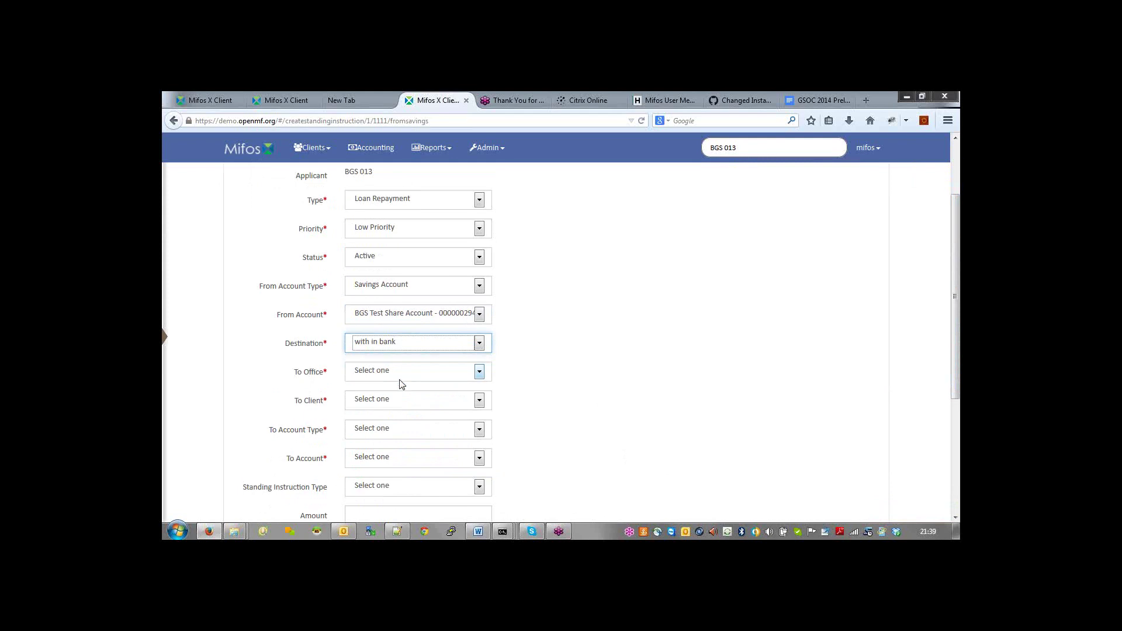
click(480, 377)
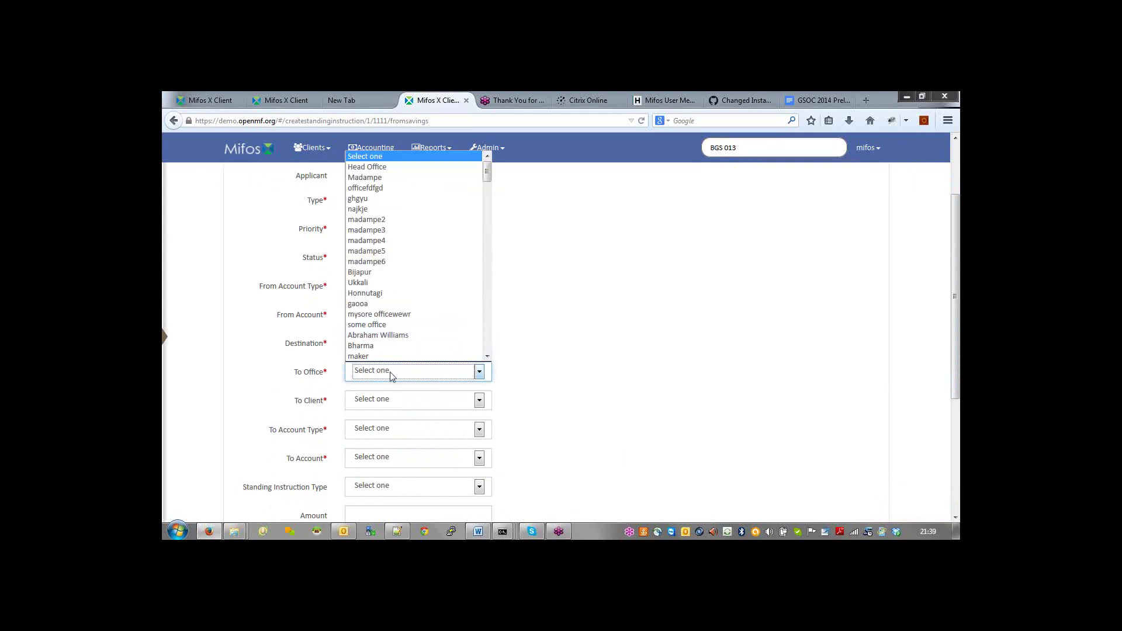
click(387, 260)
click(481, 401)
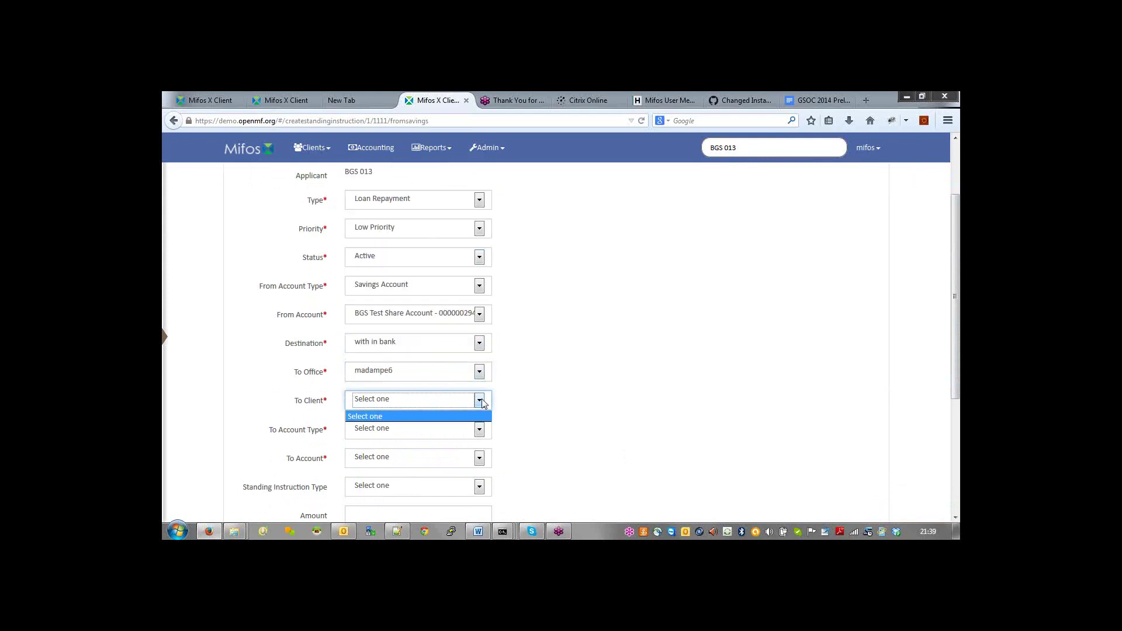
click(481, 379)
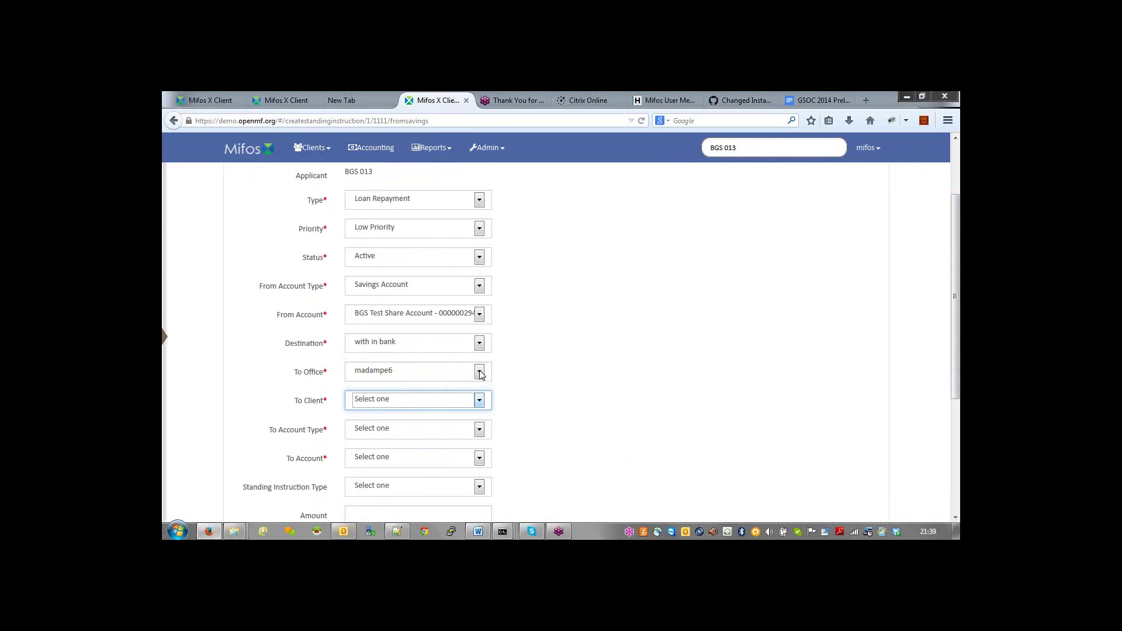
Step: Try the Madampe office and a client, then set Destination back to own account
click(480, 374)
click(401, 176)
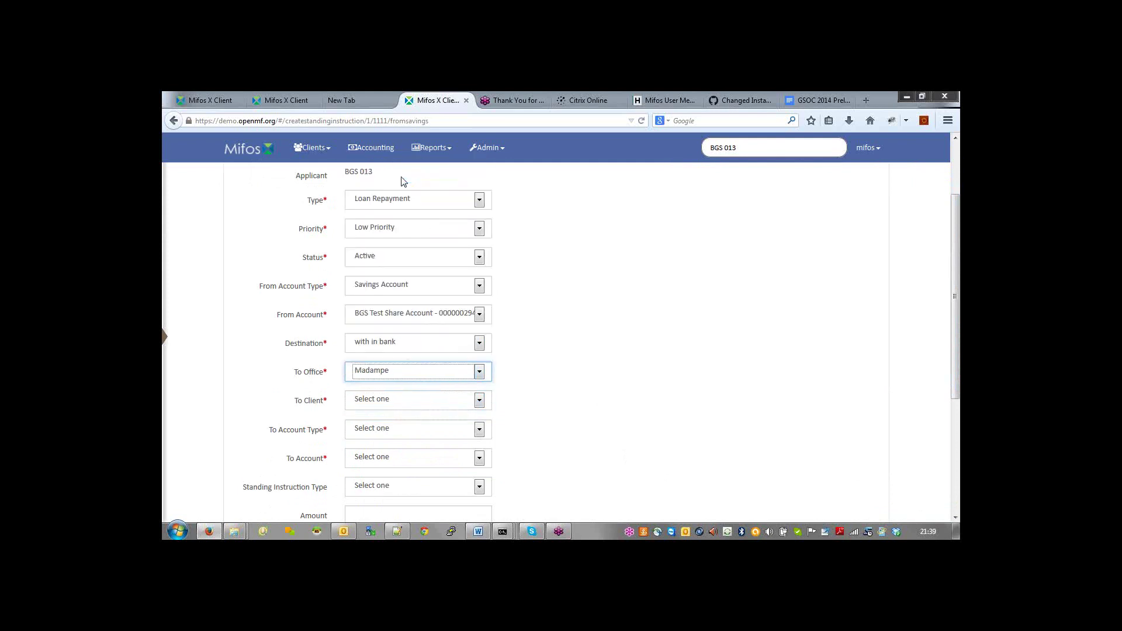
click(480, 401)
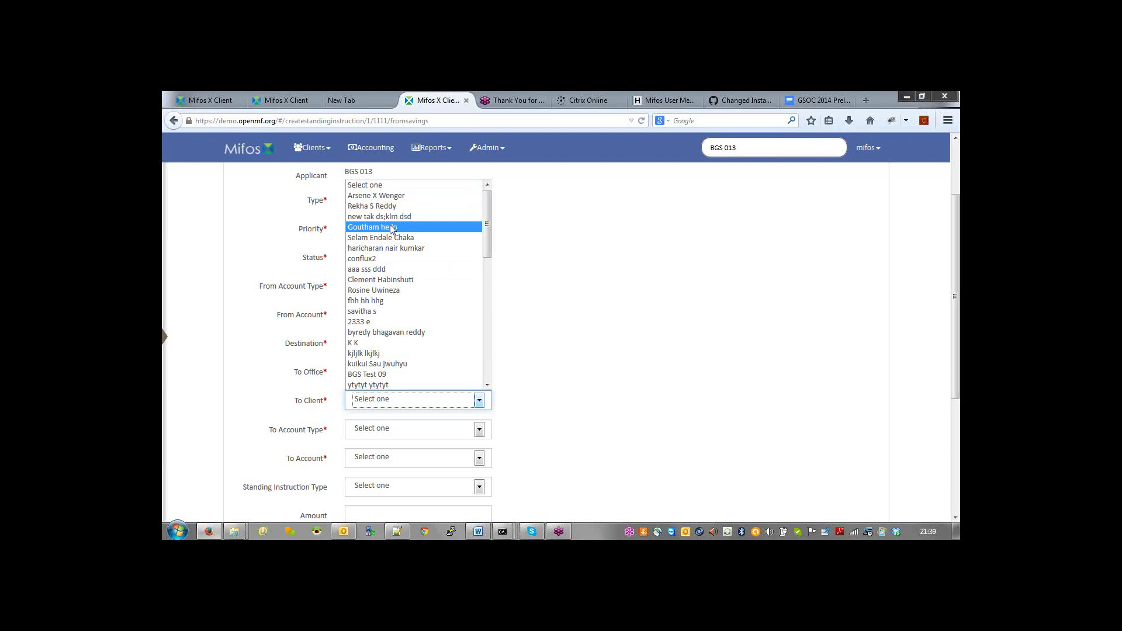
click(385, 195)
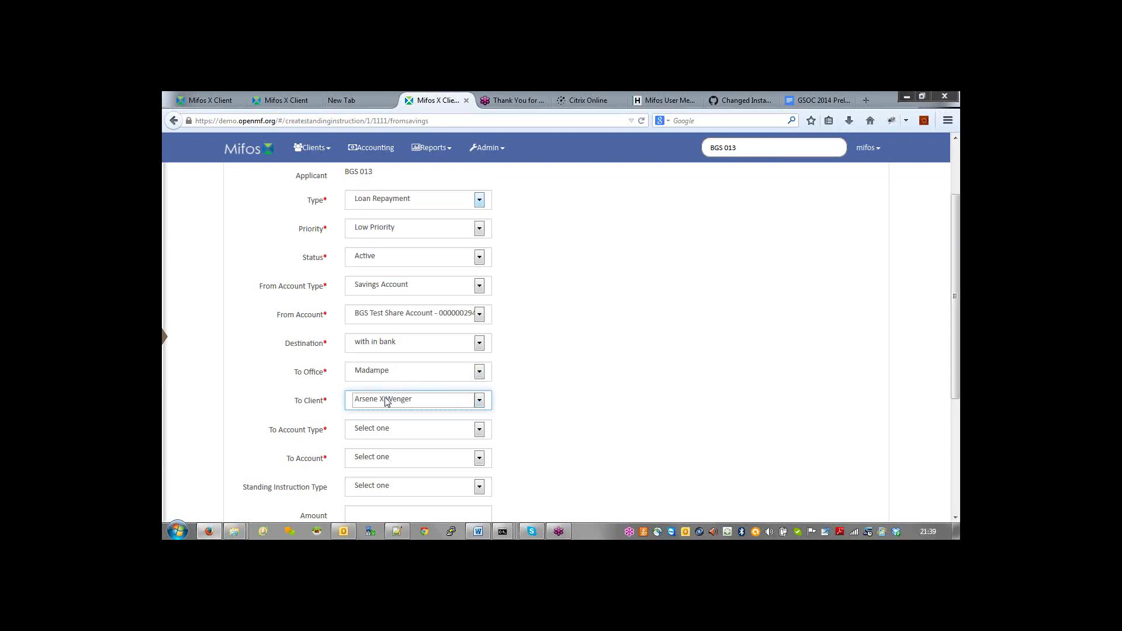
click(479, 373)
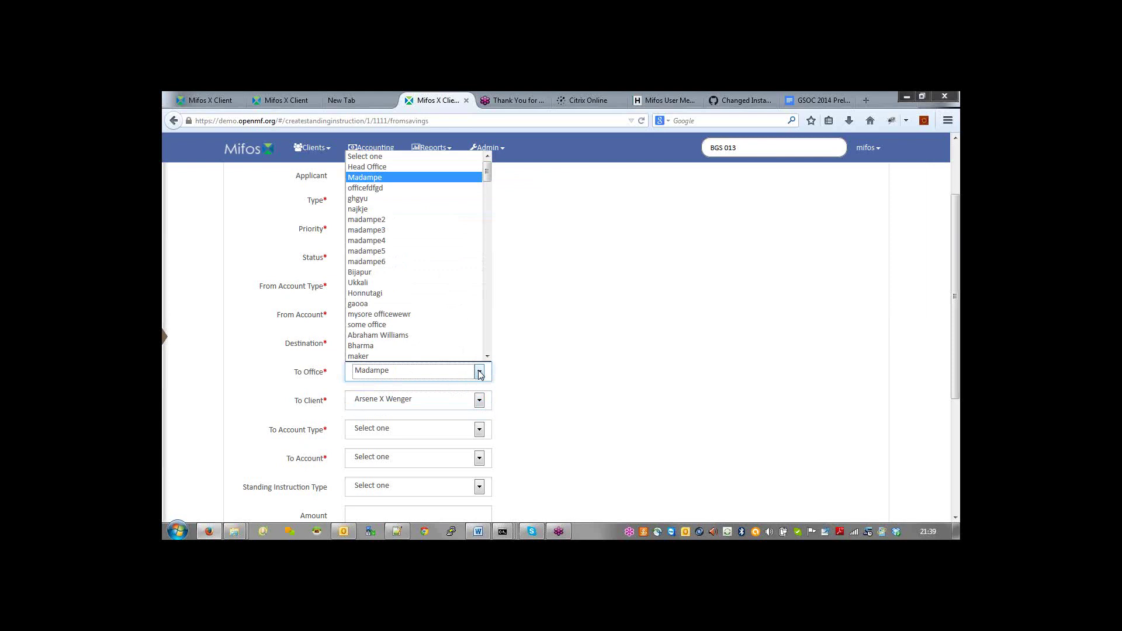
click(479, 373)
click(480, 344)
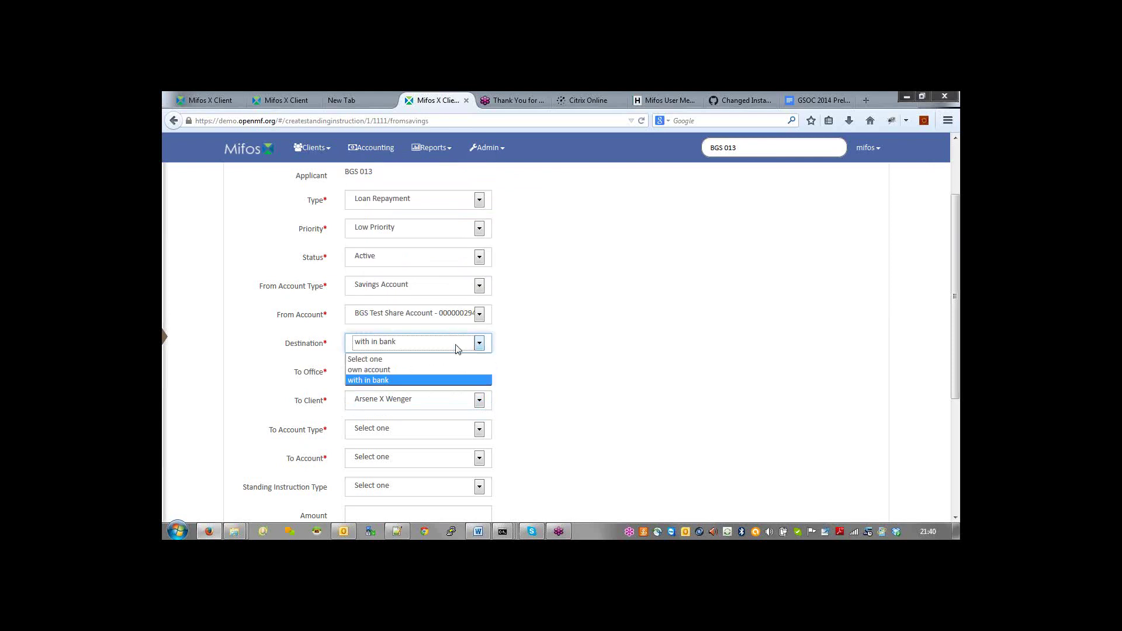
click(394, 371)
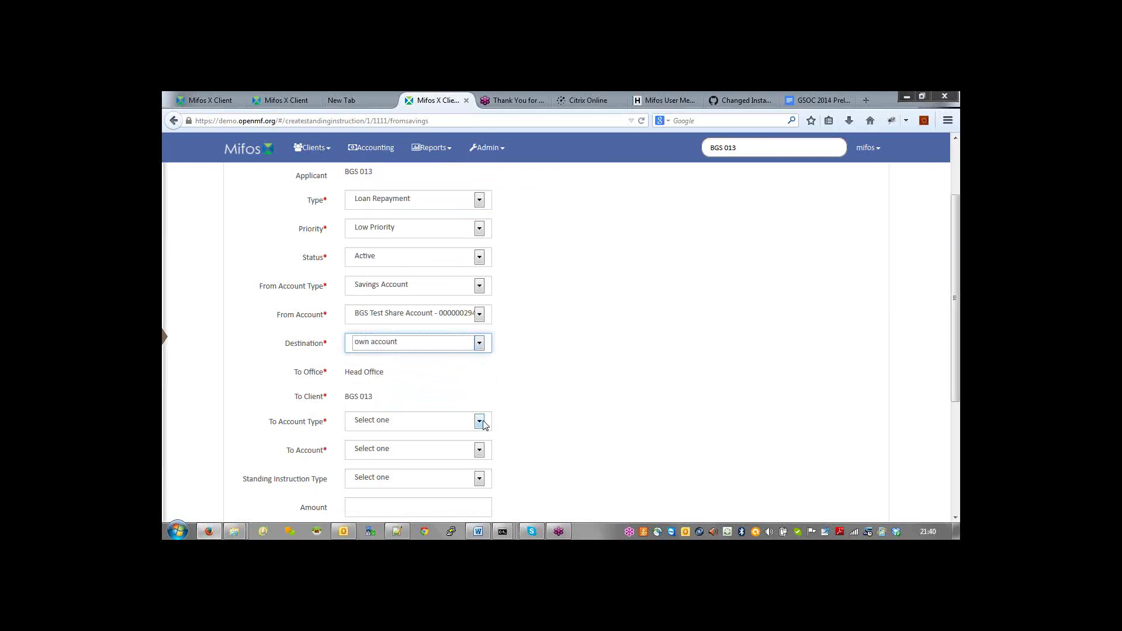
Step: Set the destination to Loan Account, the BGS IGL FLAT loan
click(481, 422)
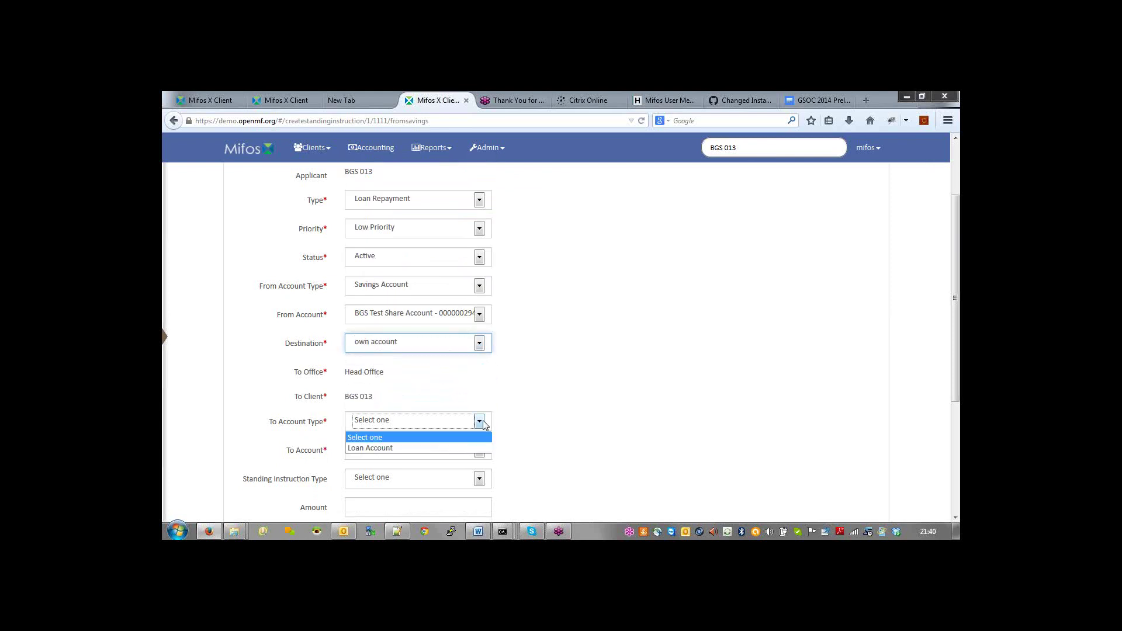
click(416, 448)
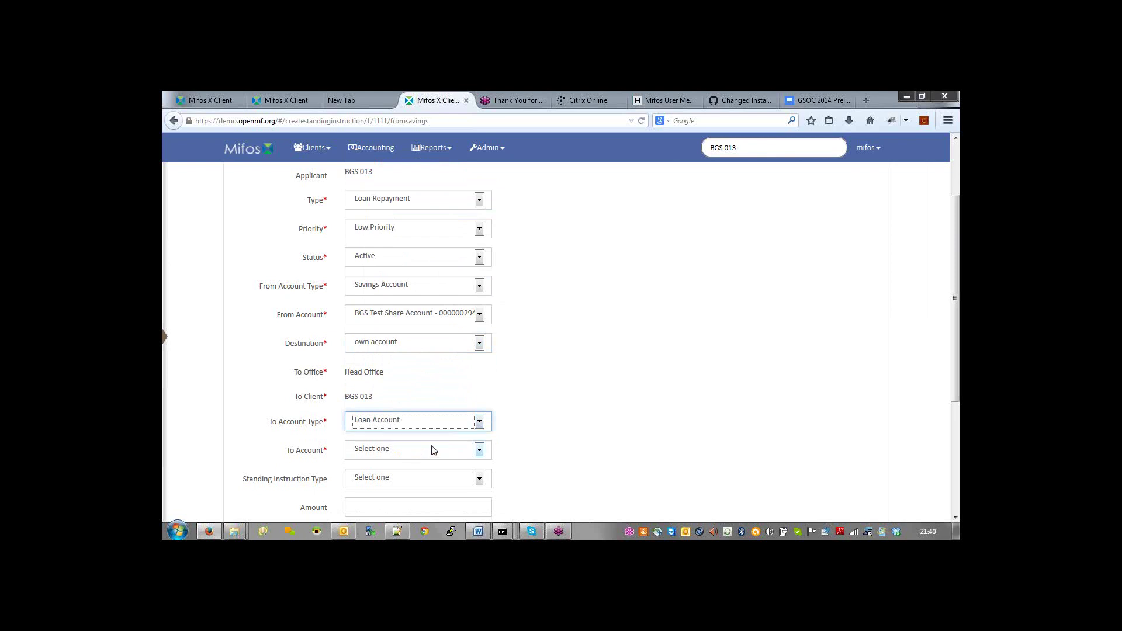
click(476, 455)
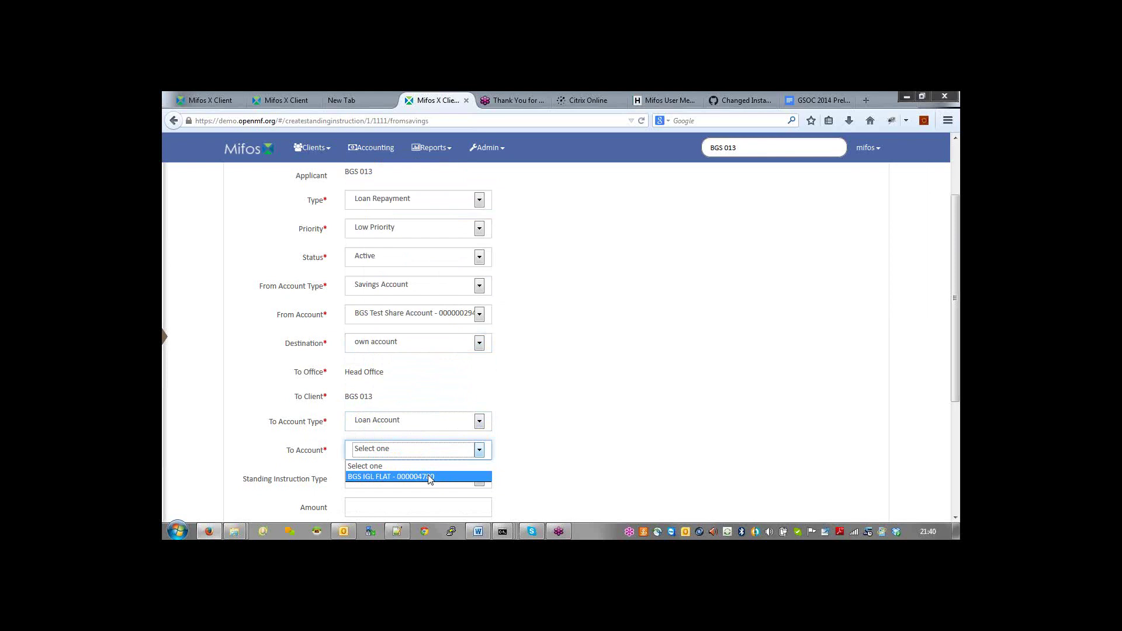
click(430, 477)
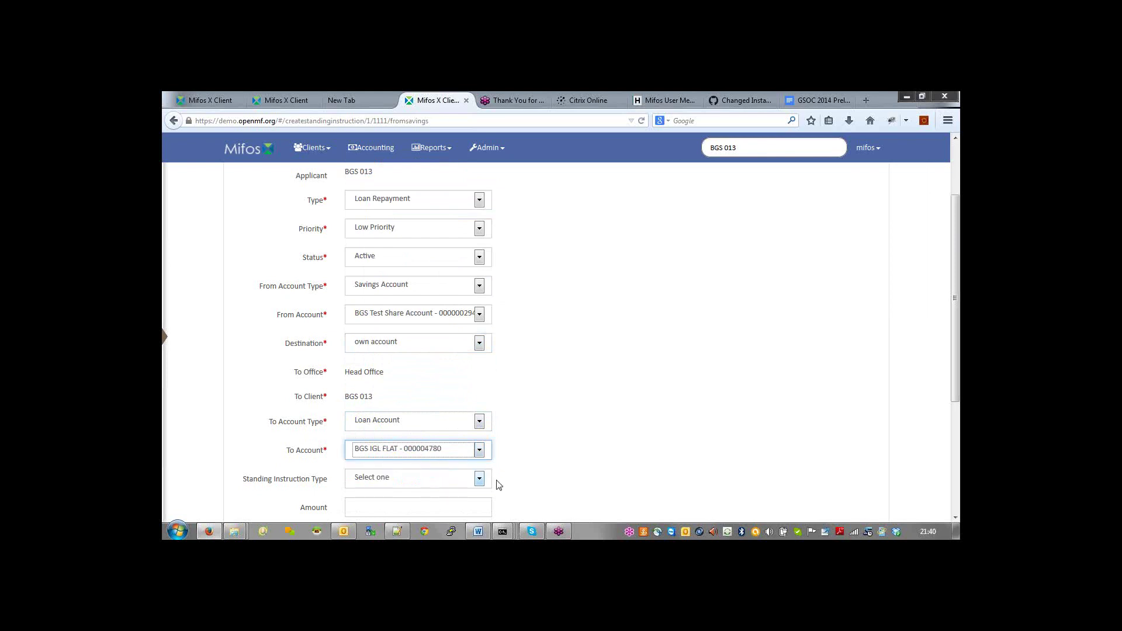
Step: Set the standing instruction type to Dues
click(480, 479)
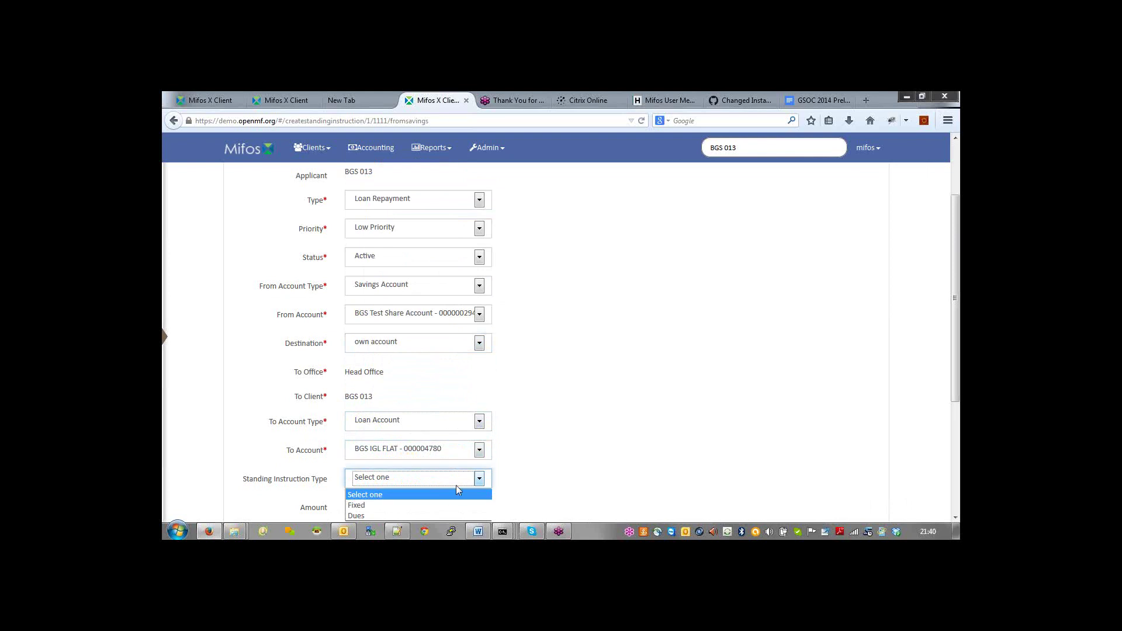
click(957, 352)
drag(957, 375, 956, 388)
scroll(957, 435, down, 1)
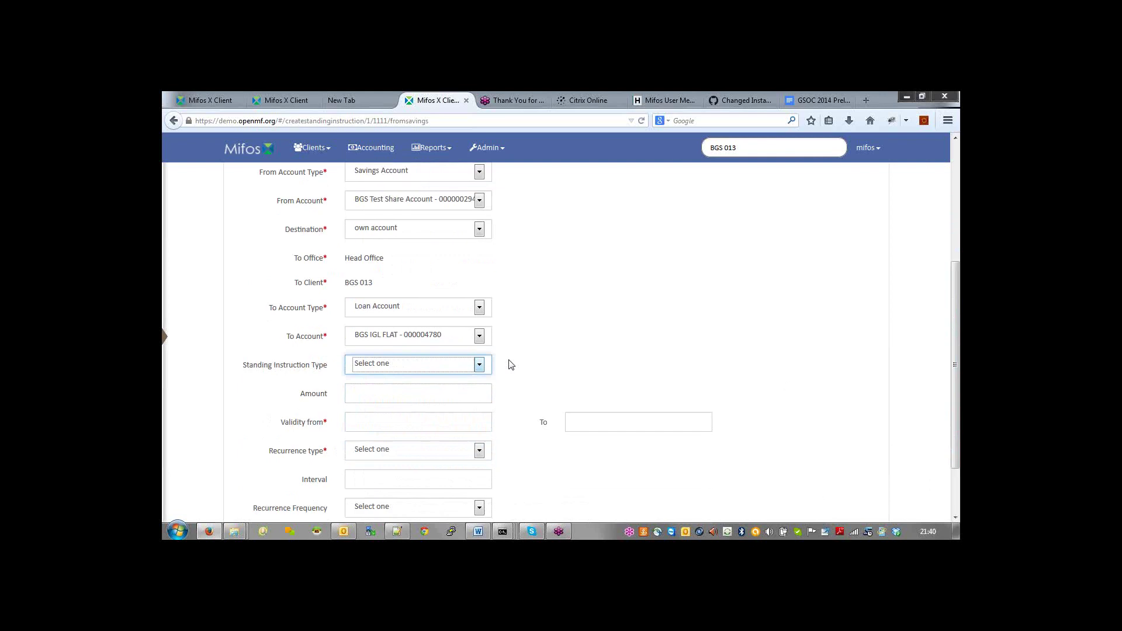
click(479, 364)
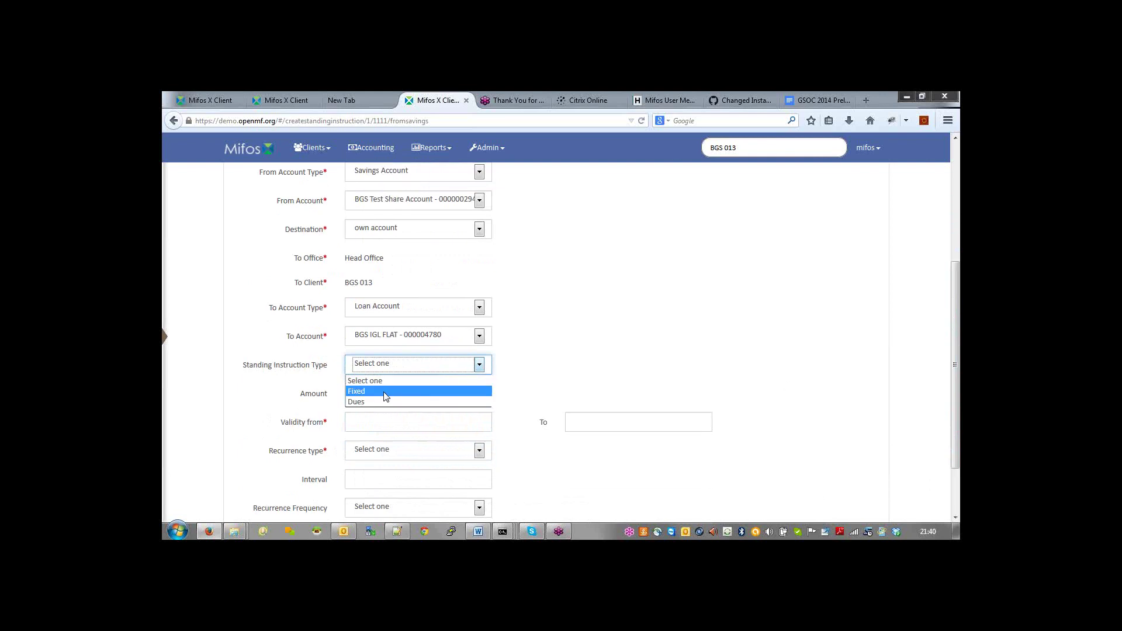
click(369, 402)
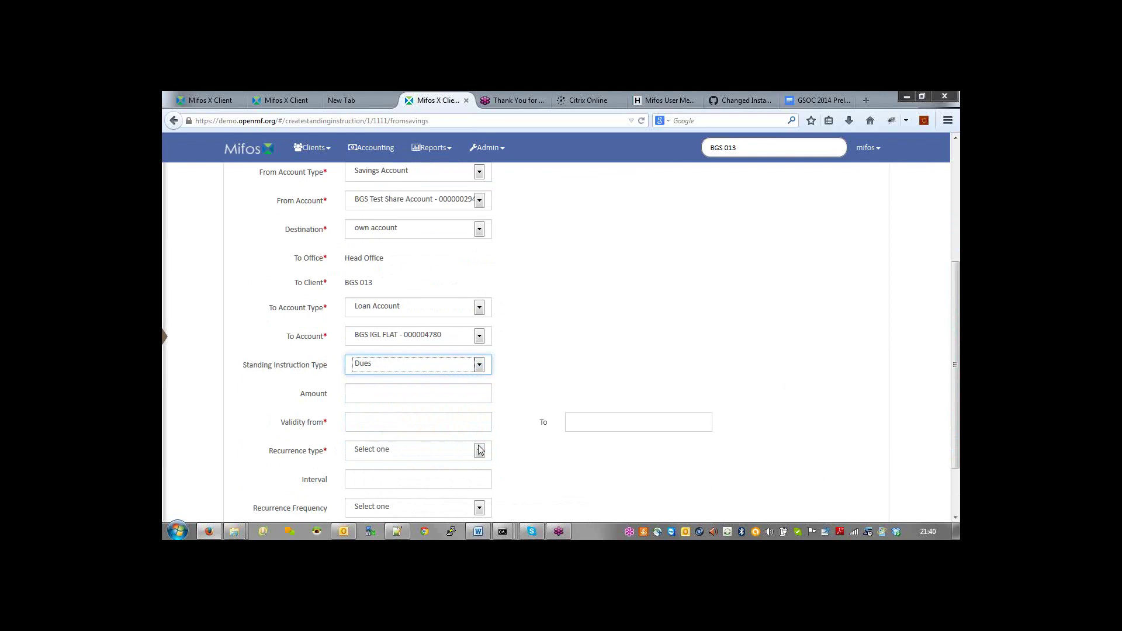
Step: Set validity from 15 May 2014 to 31 December 2014
click(442, 418)
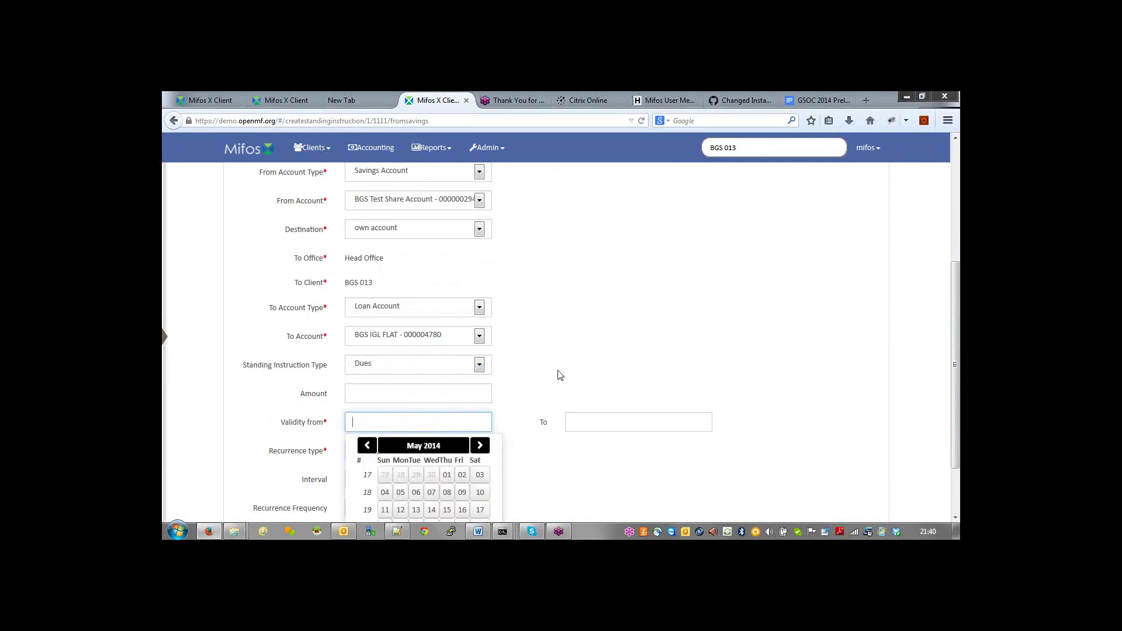
click(560, 376)
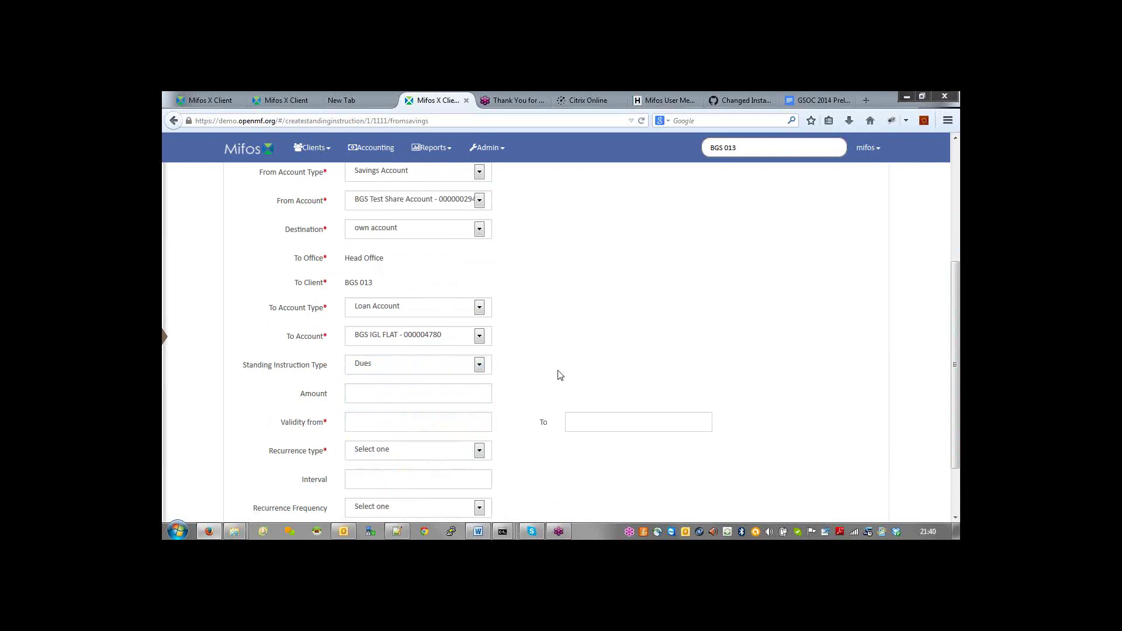
click(409, 421)
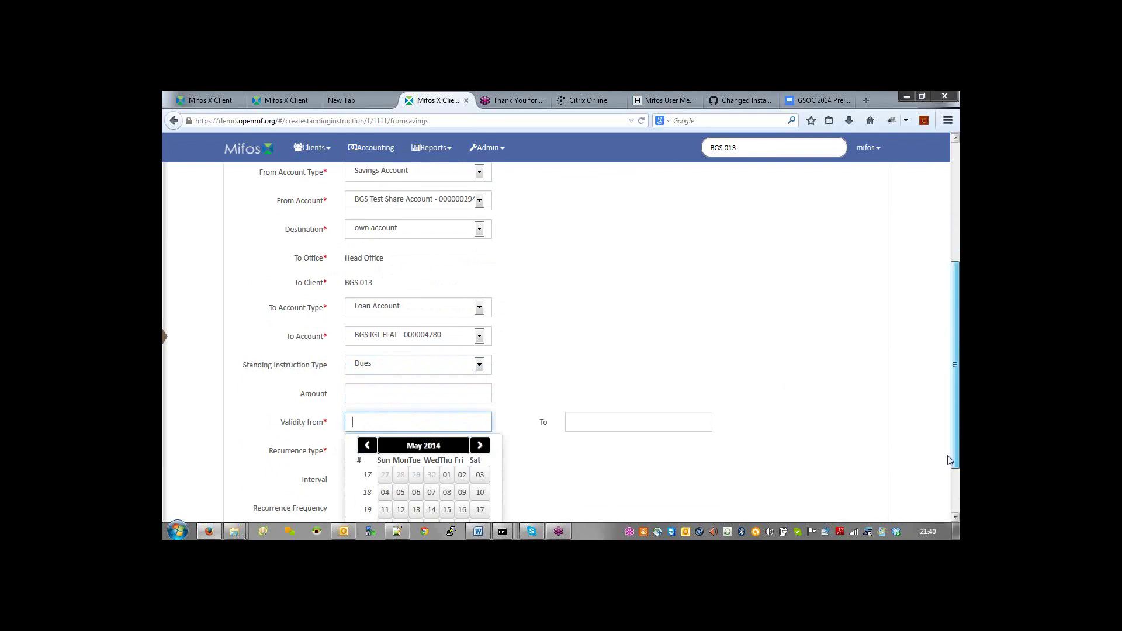
scroll(944, 481, down, 2)
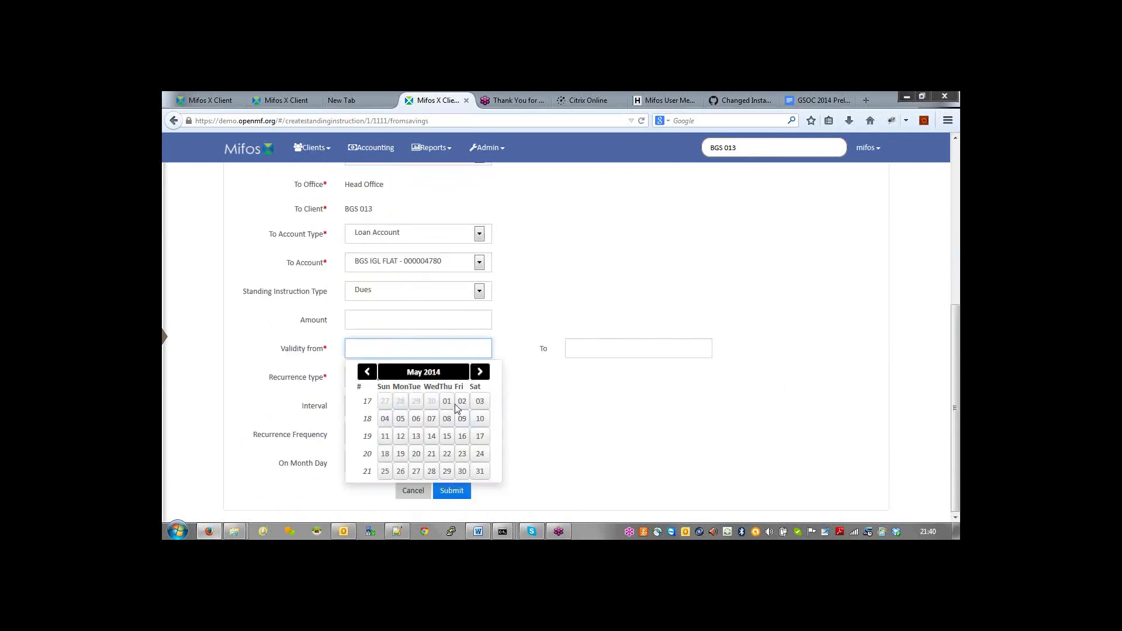
click(452, 436)
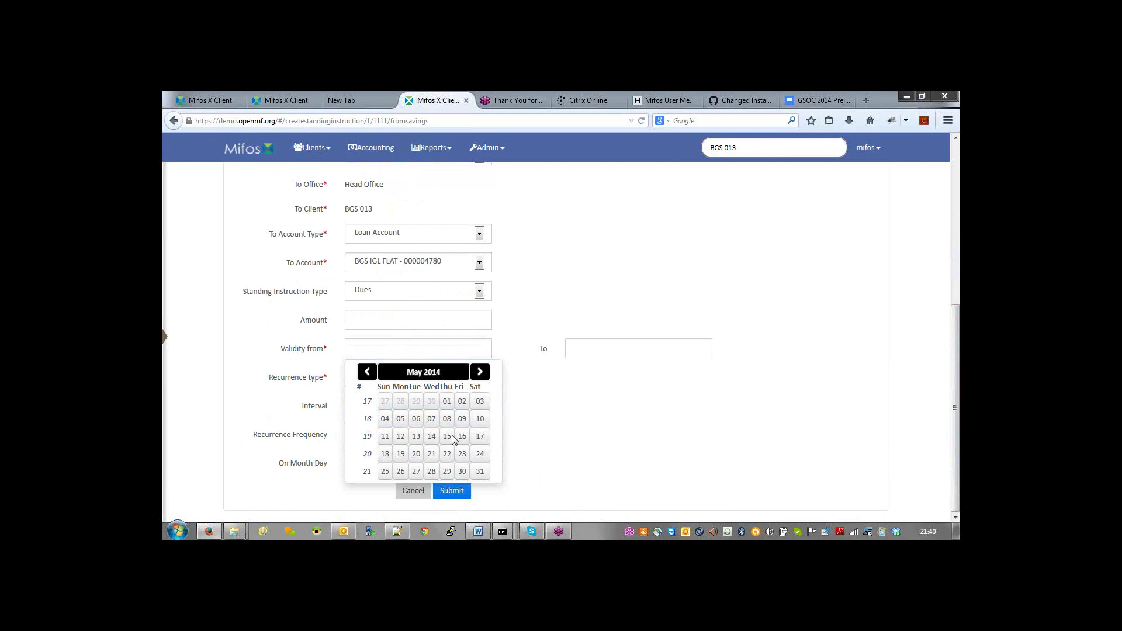
click(449, 436)
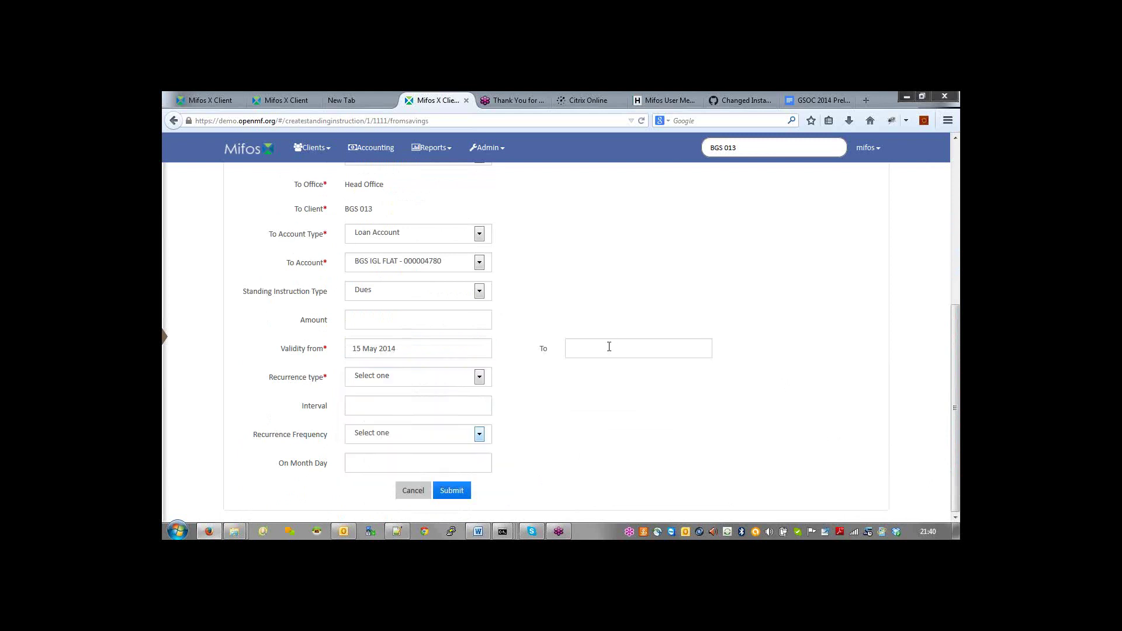
click(609, 347)
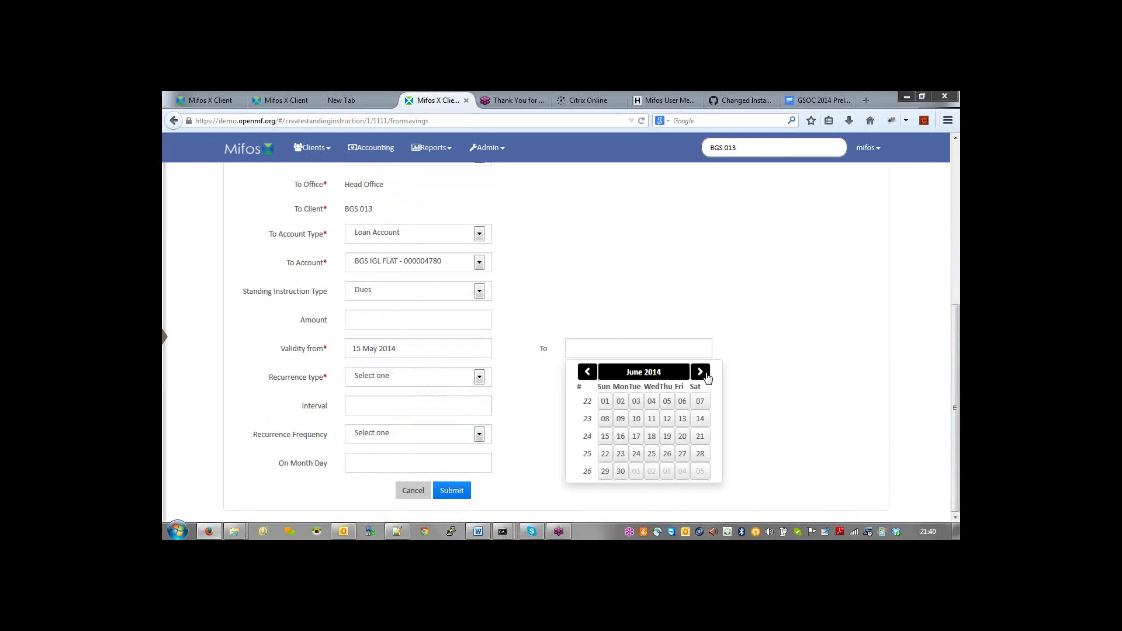
double_click(705, 374)
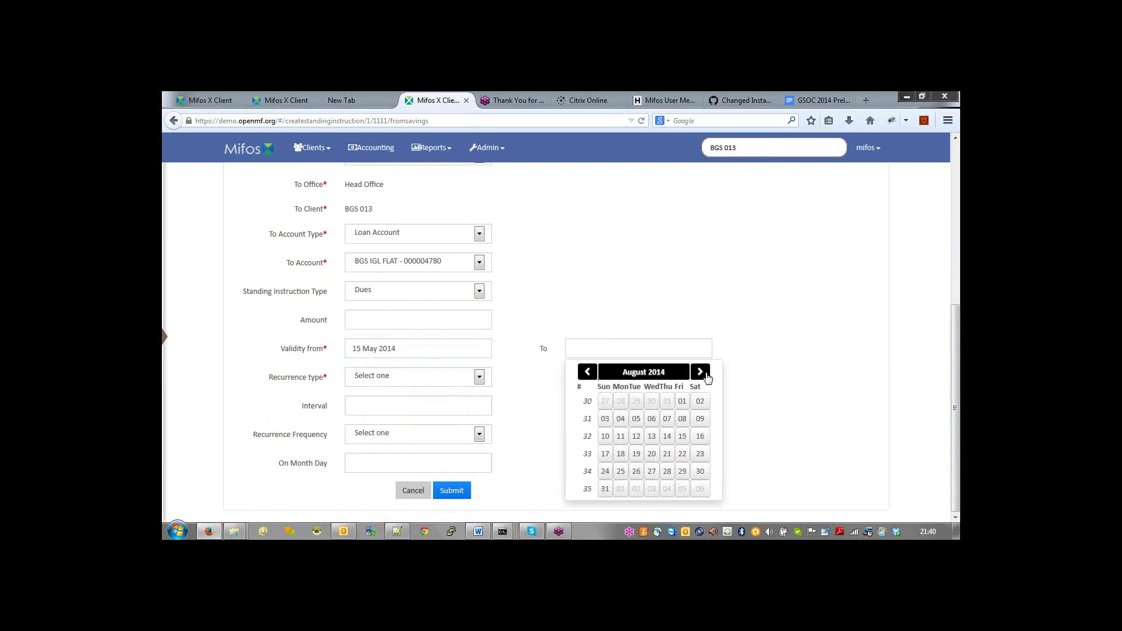
double_click(700, 373)
double_click(700, 372)
click(651, 471)
click(479, 378)
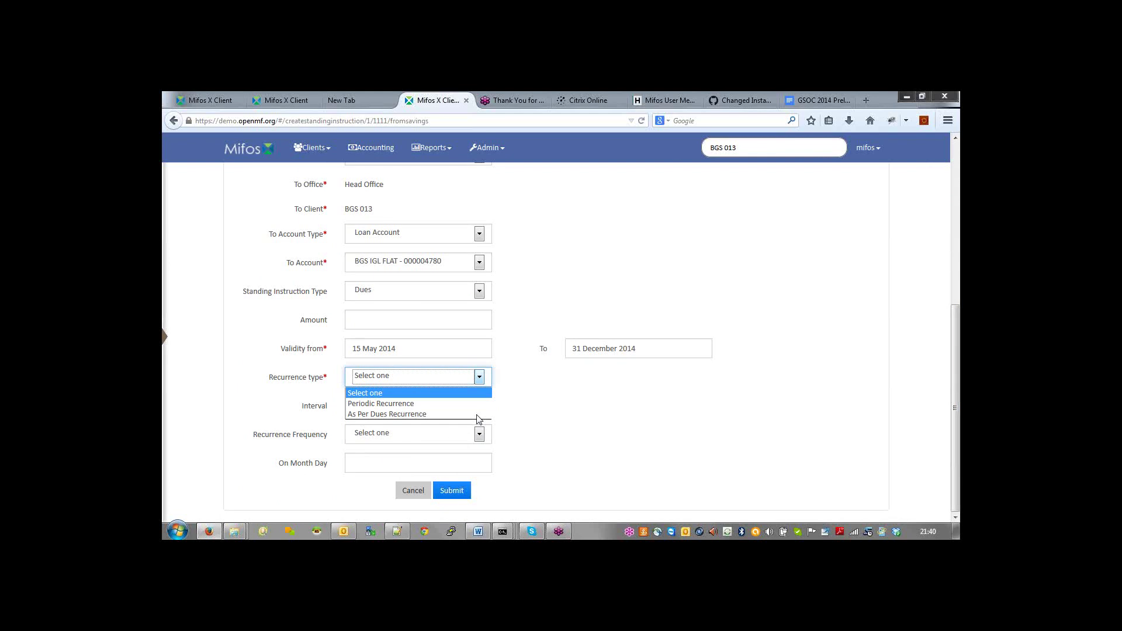
Step: Use As Per Dues recurrence with no frequency, and submit the instruction
click(400, 414)
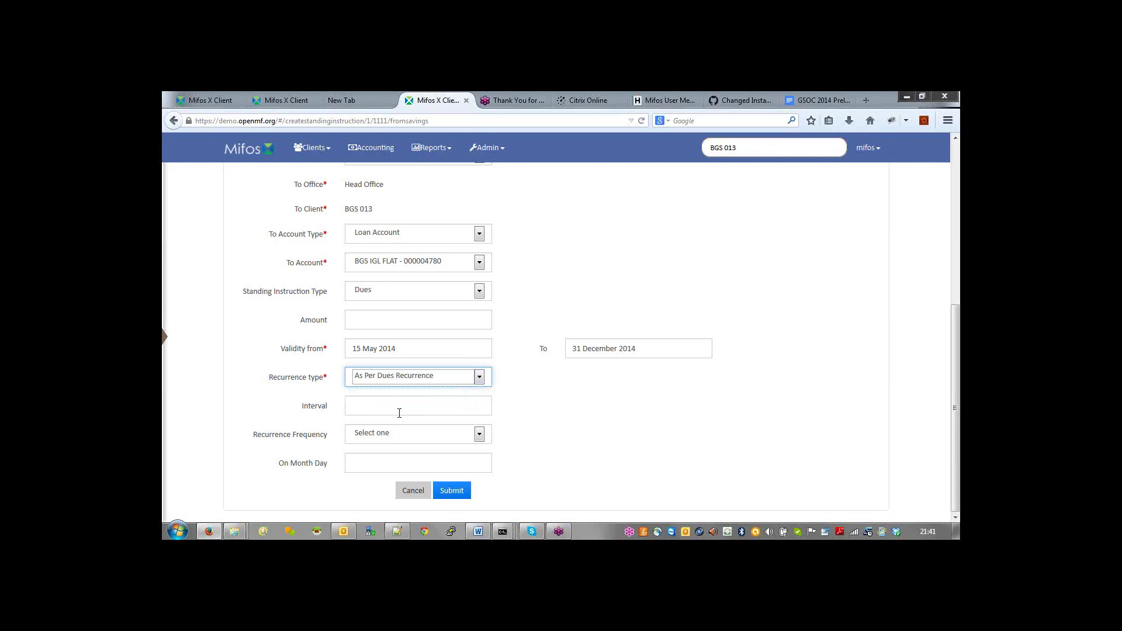
click(479, 439)
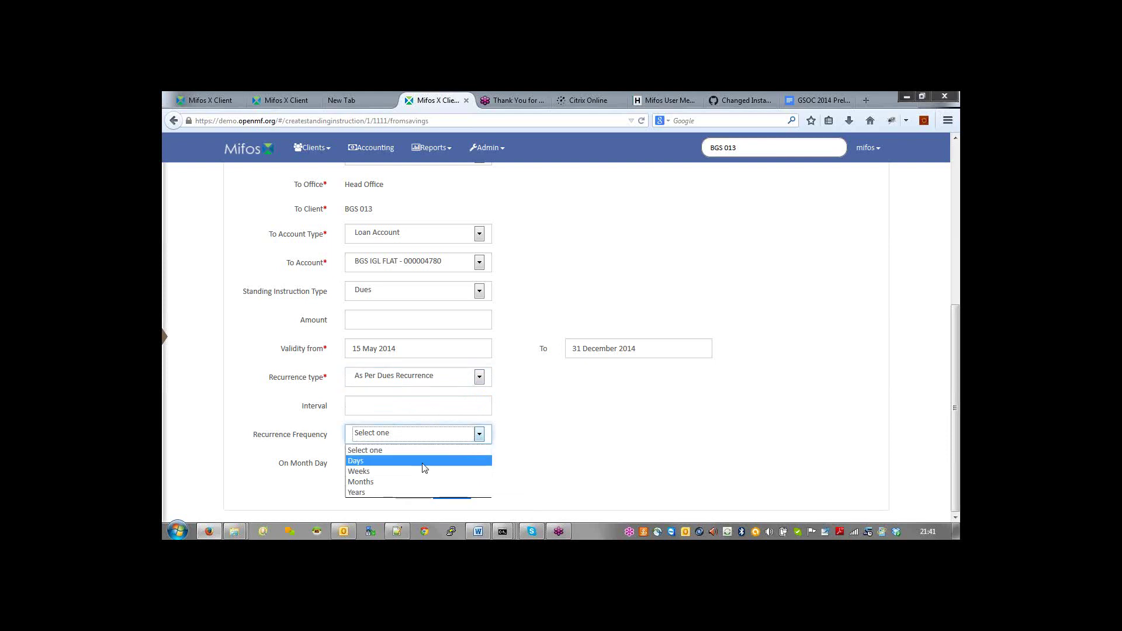
click(528, 463)
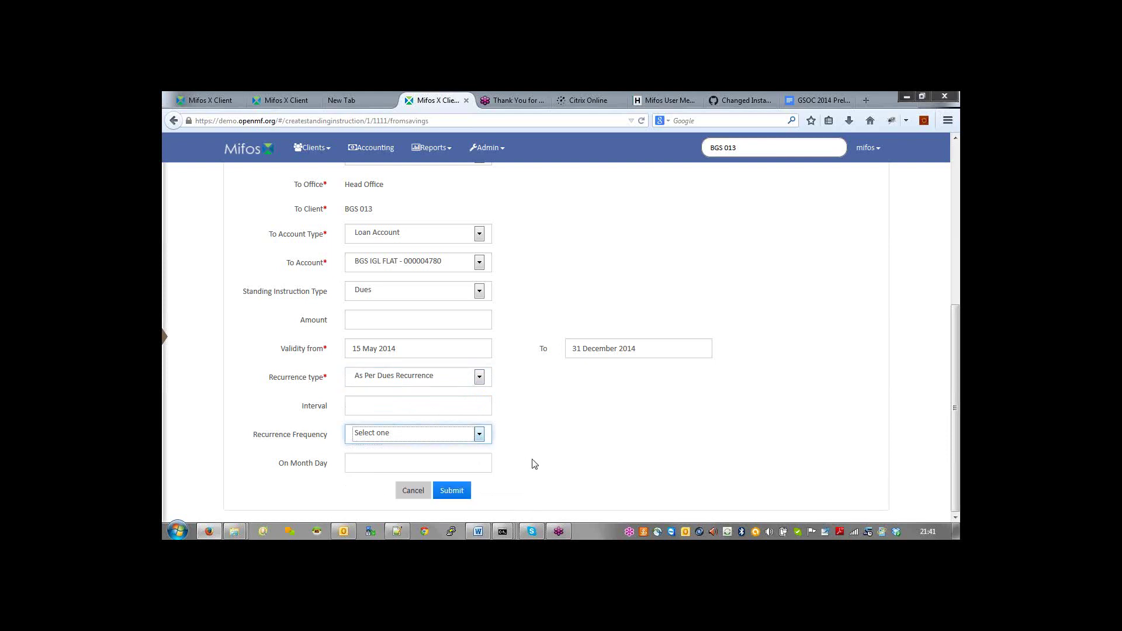
click(450, 494)
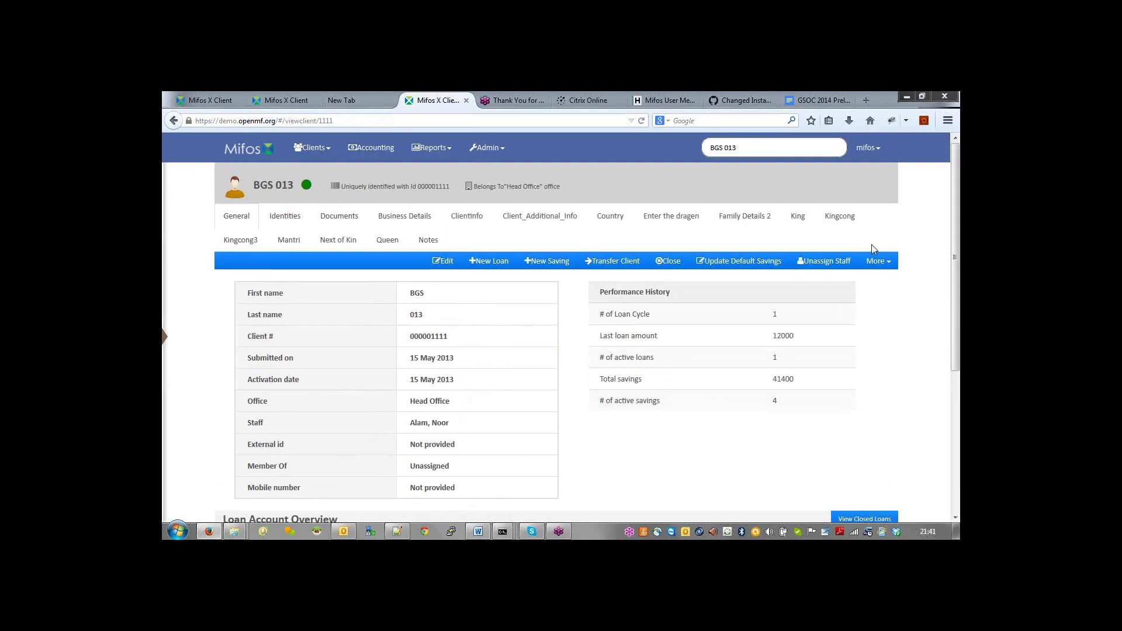
Step: Open the loan-repayment instruction from the client's standing instructions and view its transaction history
click(877, 261)
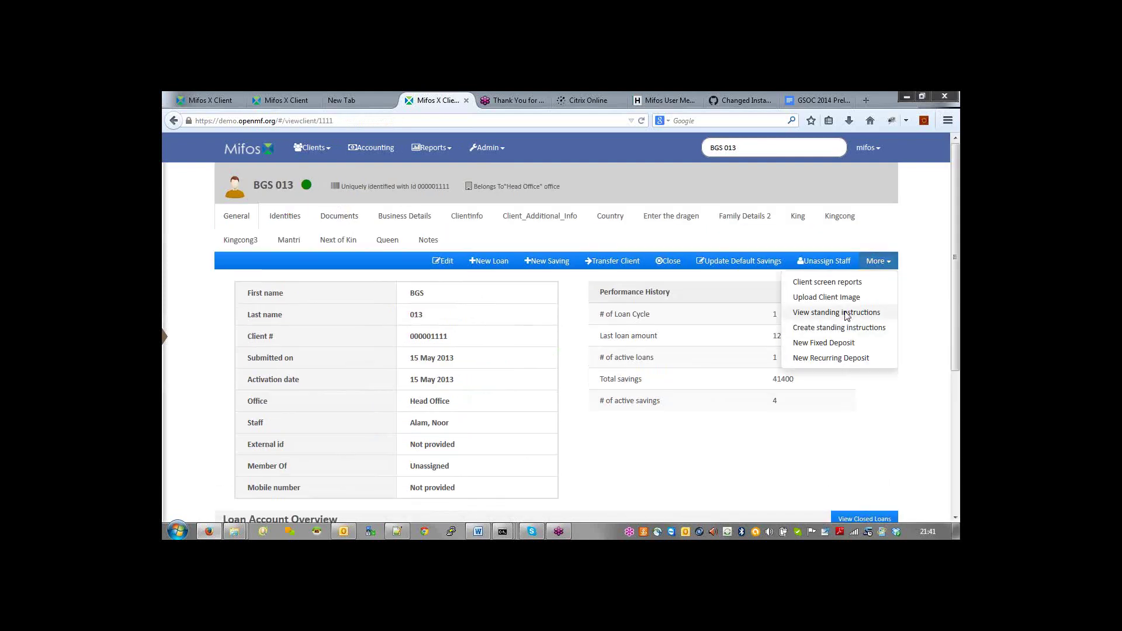
click(846, 314)
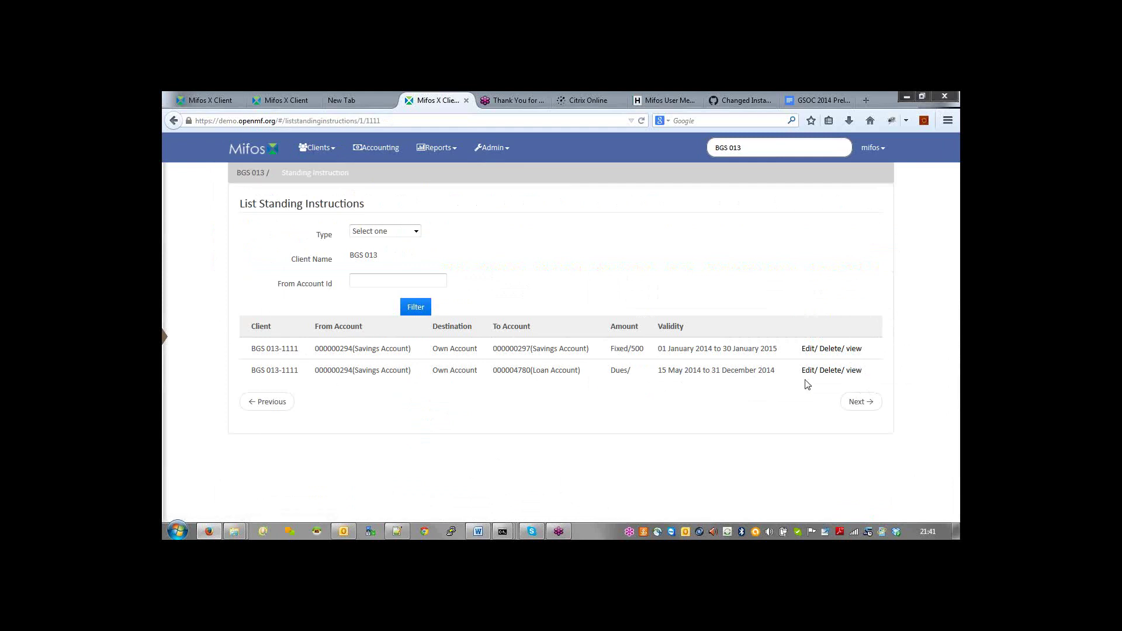
click(852, 372)
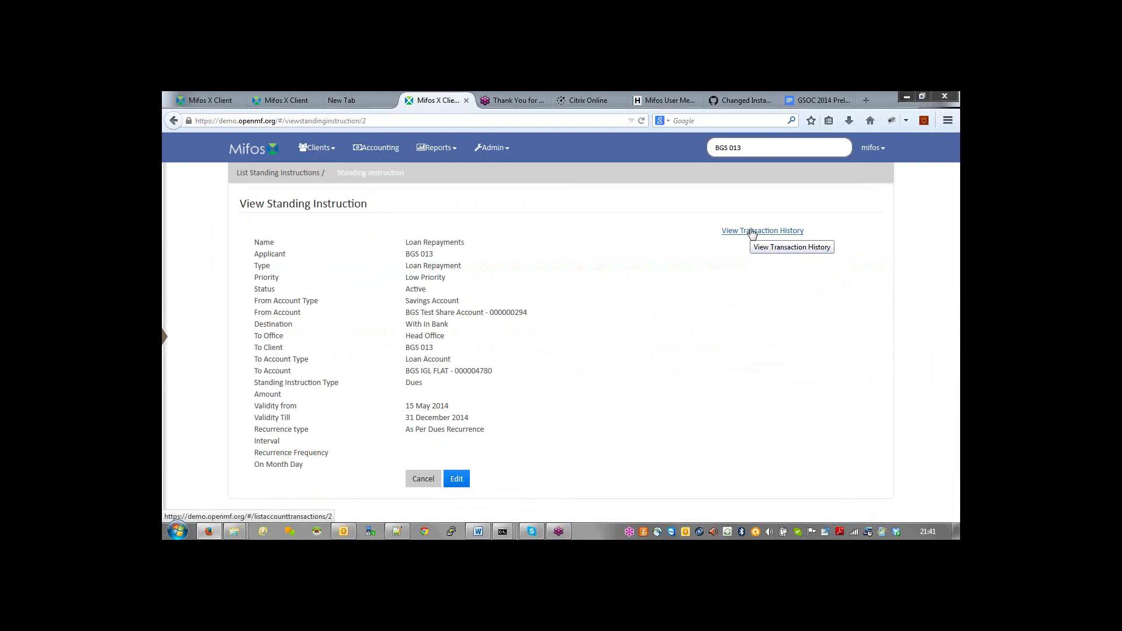
click(752, 231)
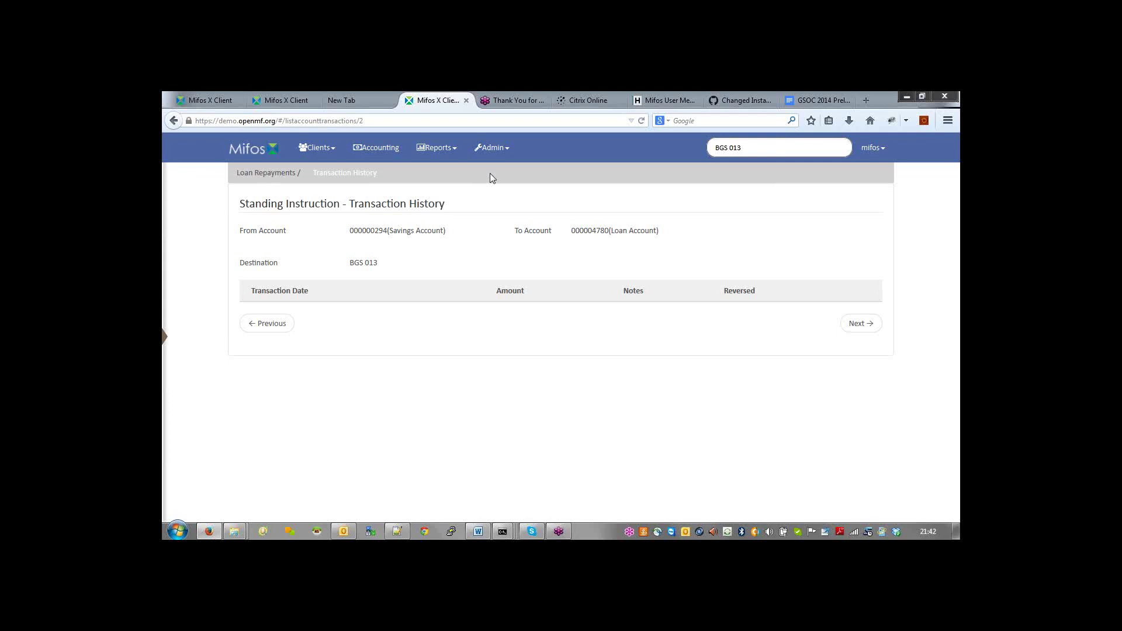
click(490, 152)
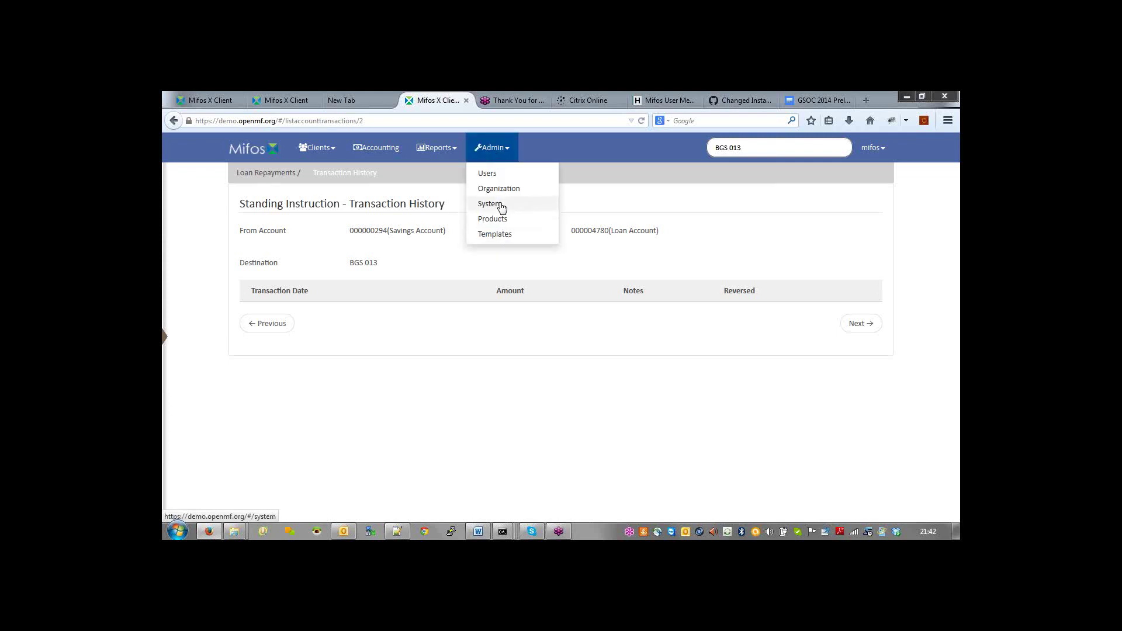
Step: Tick Execute Standing Instruction in System > Scheduler Jobs, then switch to Notepad++
click(500, 205)
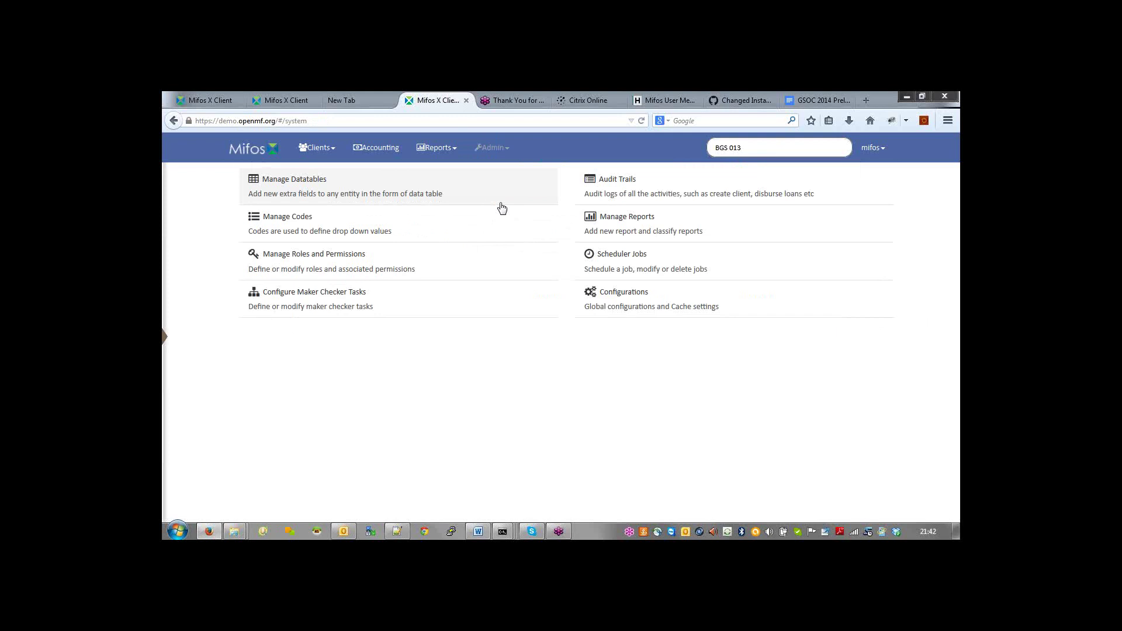
click(614, 260)
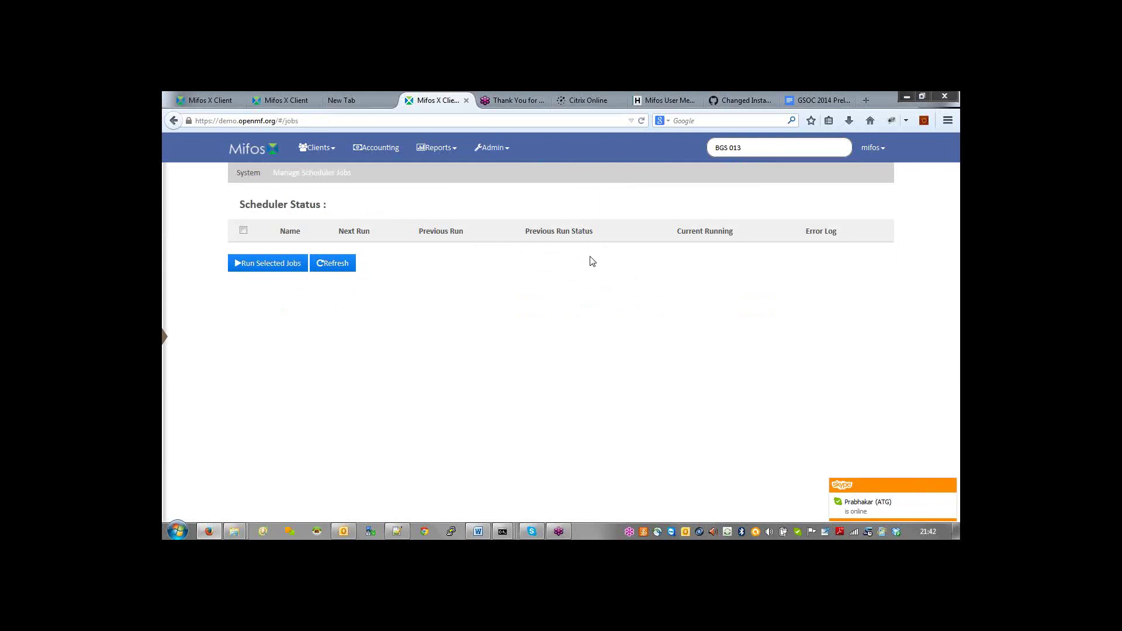
click(346, 348)
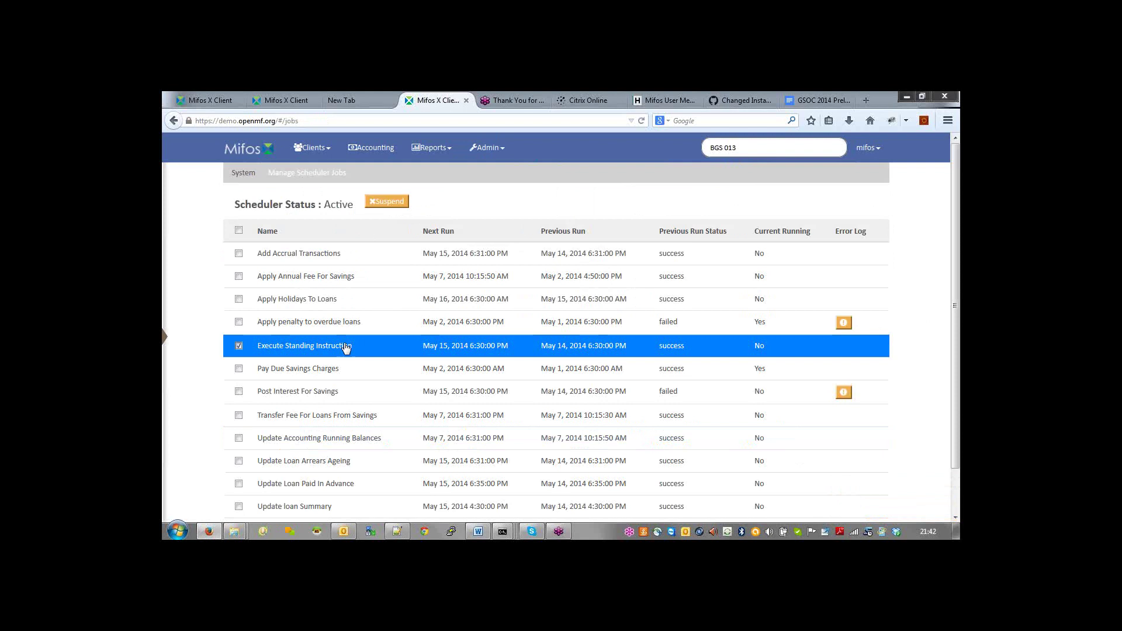
click(498, 157)
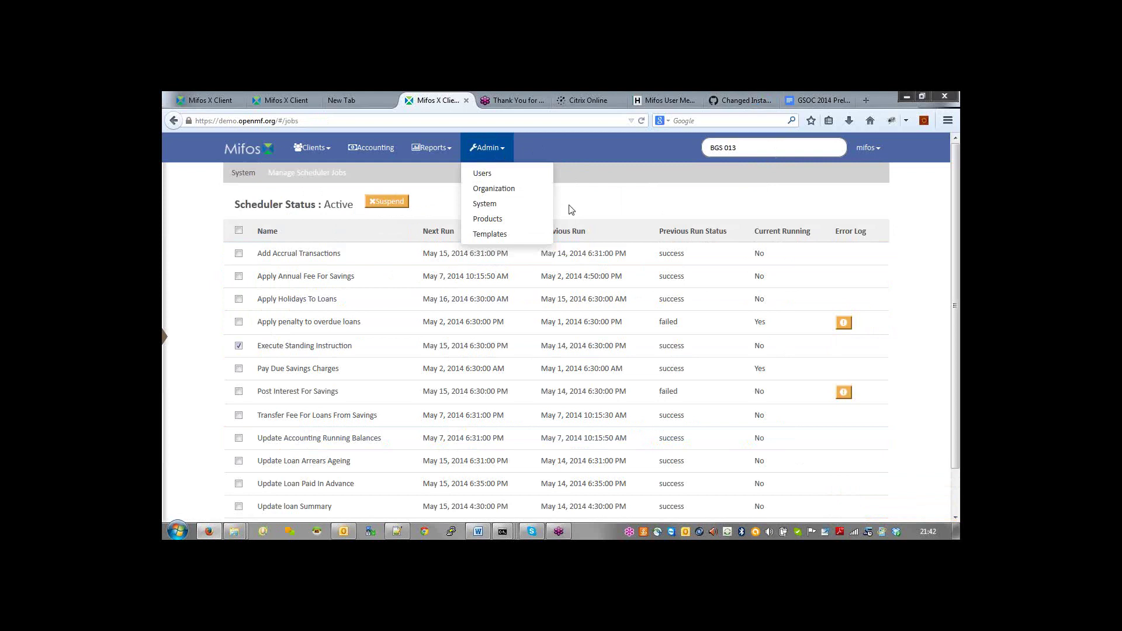
key(alt+Tab)
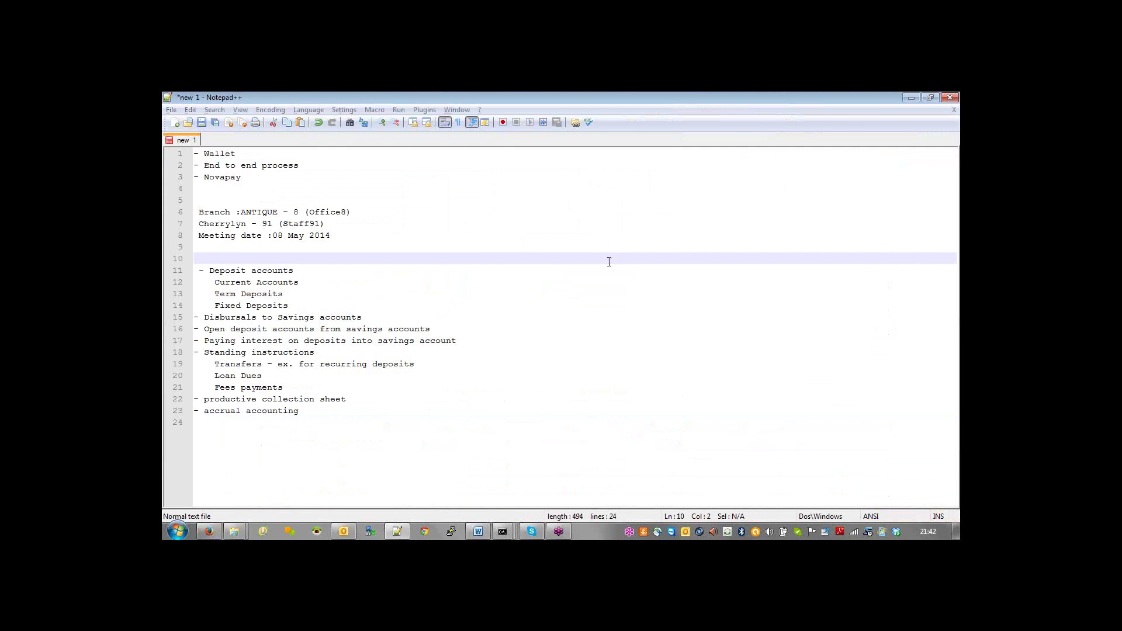
Step: Switch from Notepad++ back to the Mifos X scheduler jobs page
key(alt+Tab)
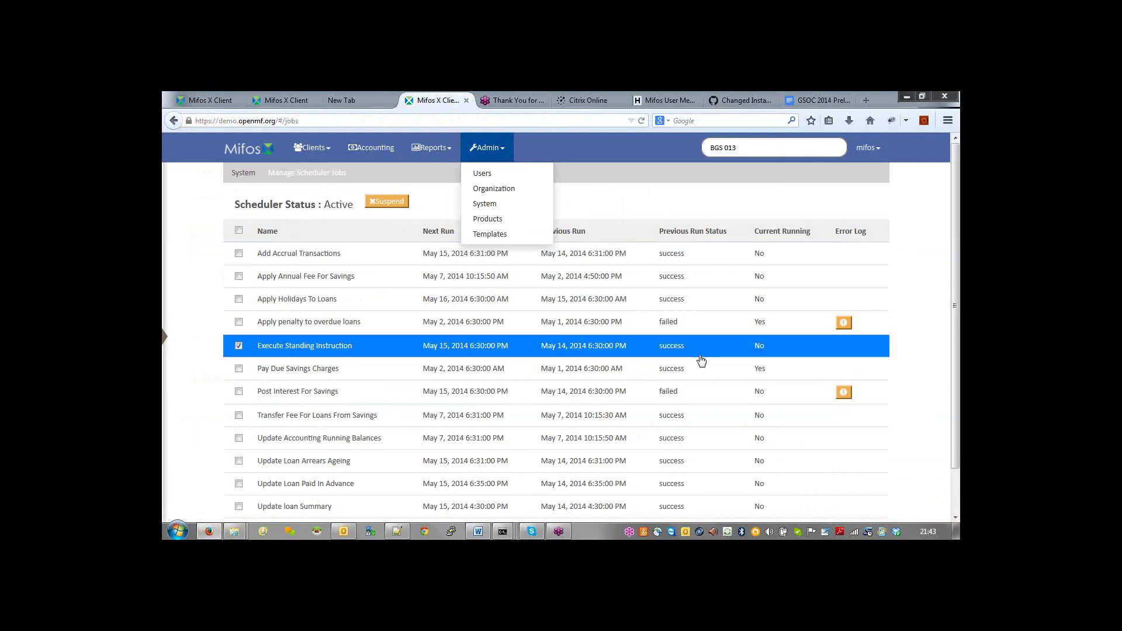
Step: Go back to the standing instruction and reopen its transaction history
key(alt+Left)
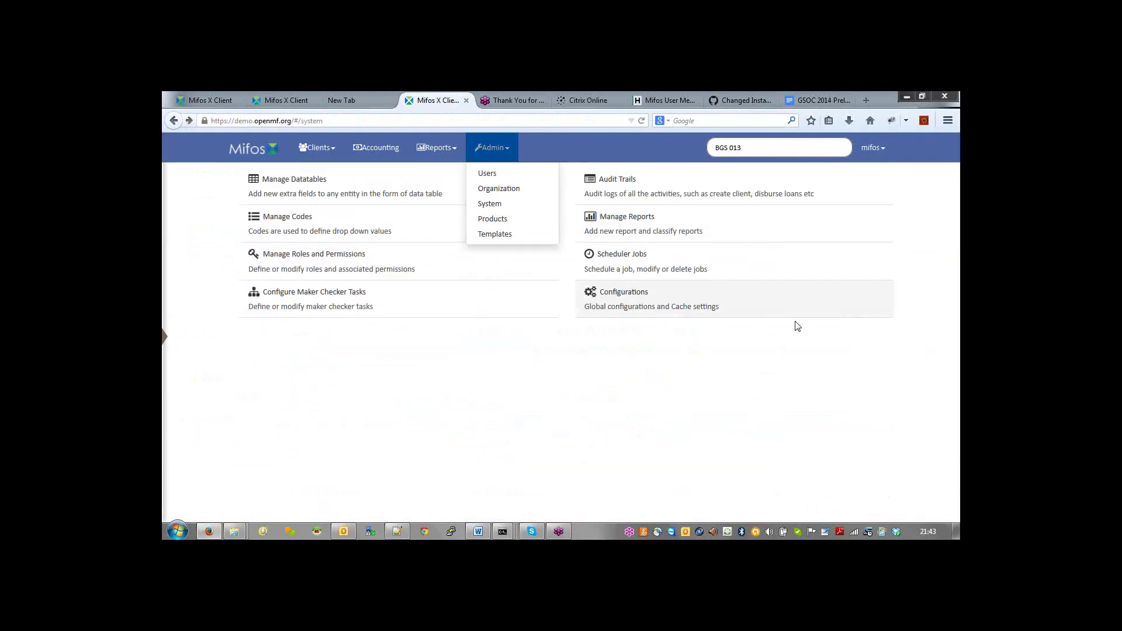
click(750, 362)
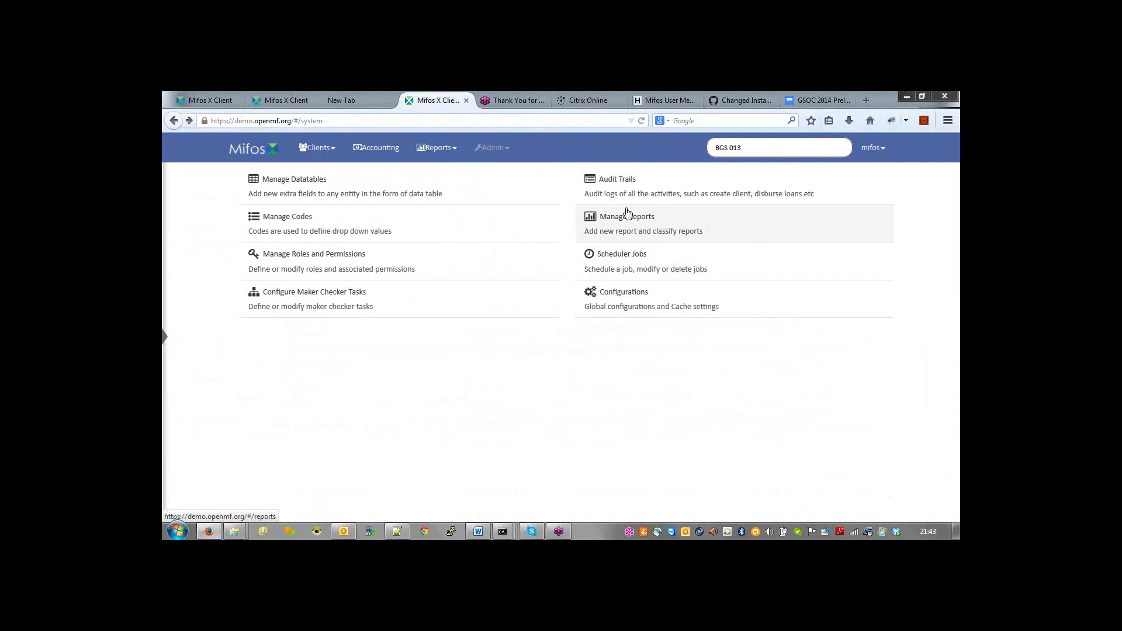
key(alt+Left)
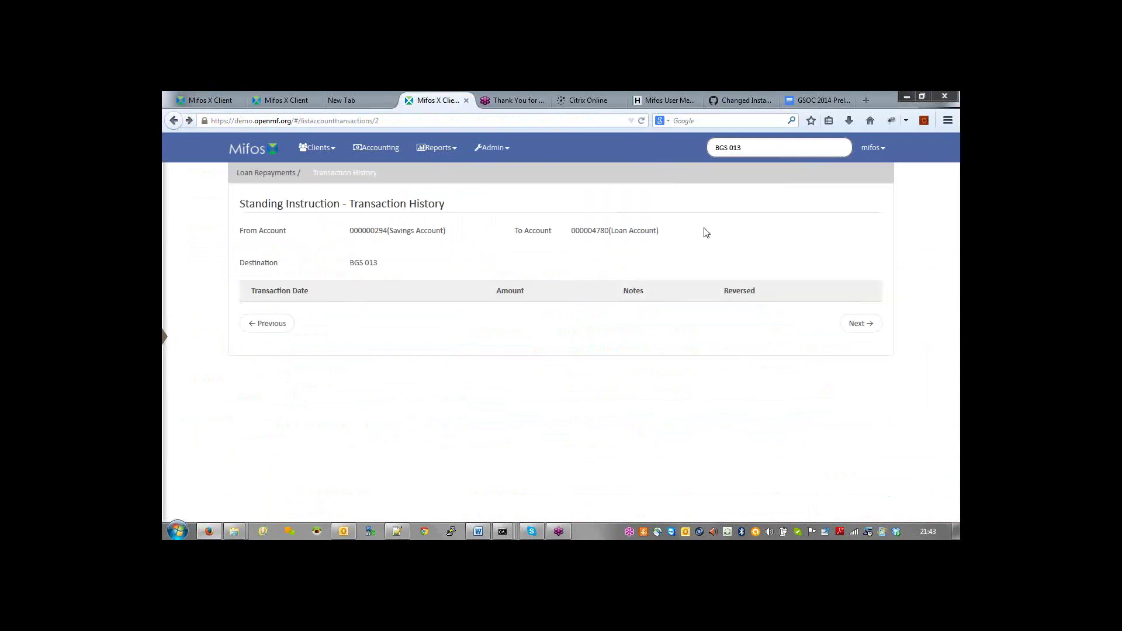
key(alt+Left)
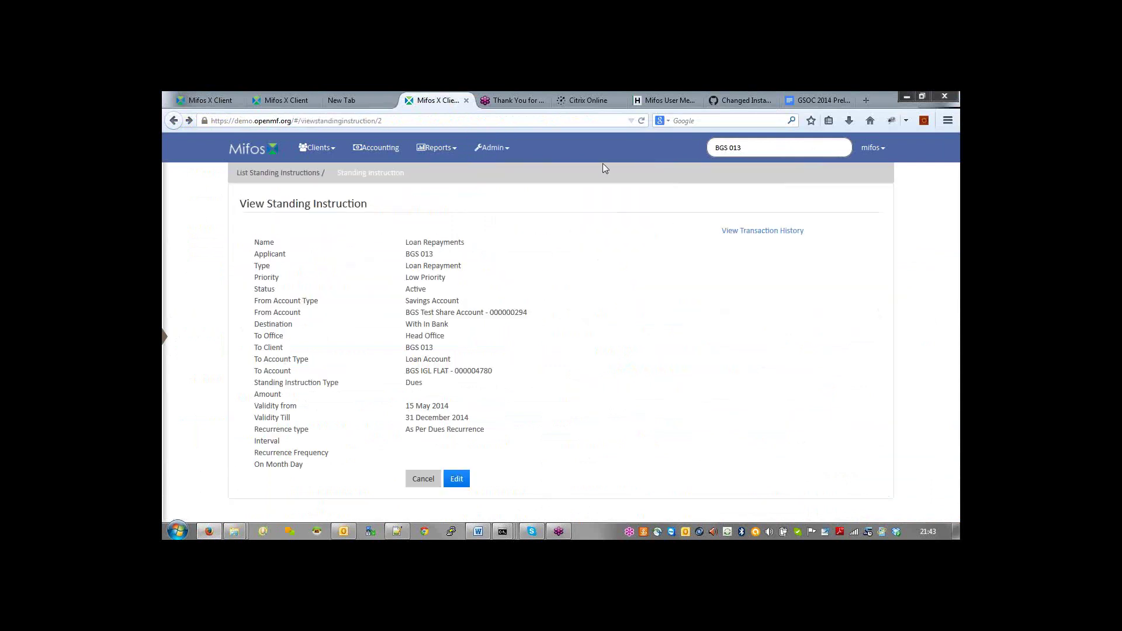
click(758, 232)
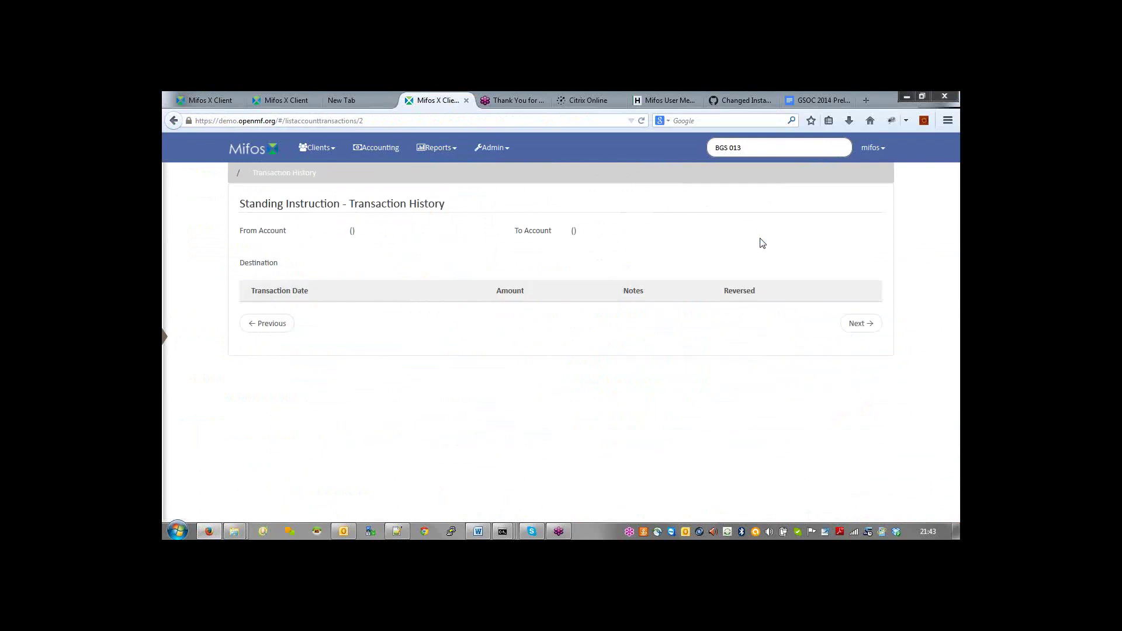
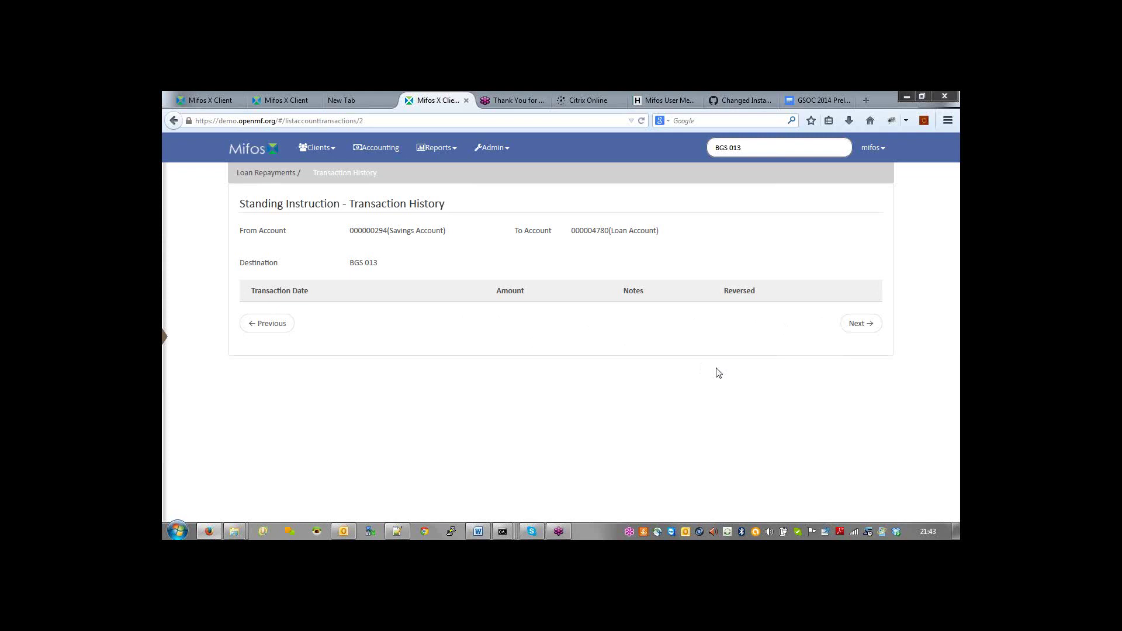
Step: Go back twice from the empty transaction history to the List Standing Instructions page
key(alt)
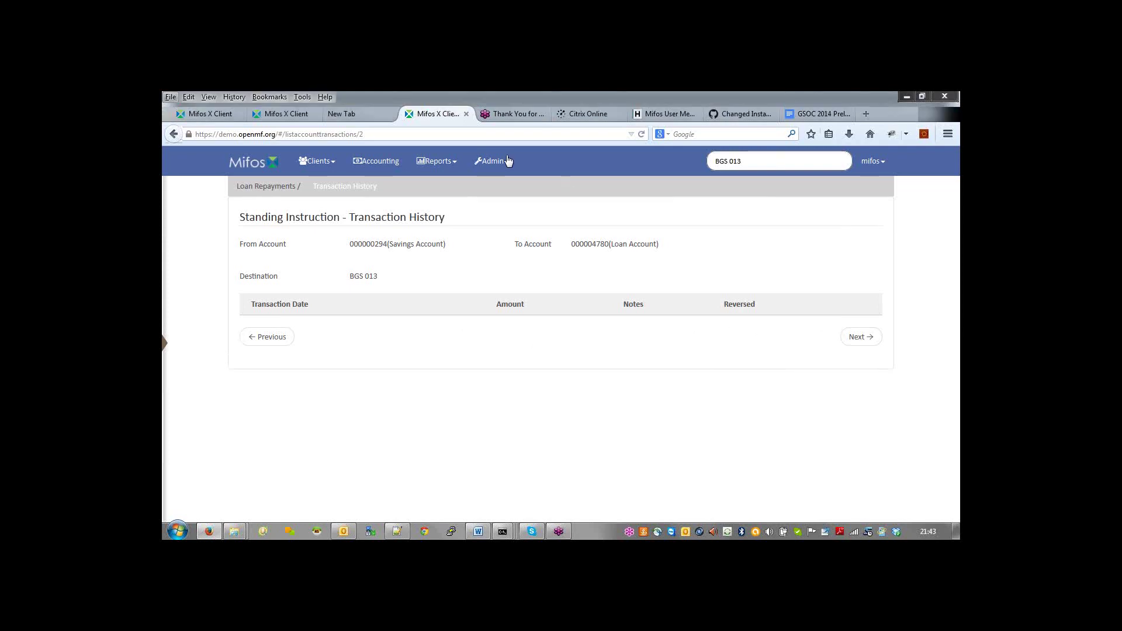
key(alt+Left)
key(alt+Left)
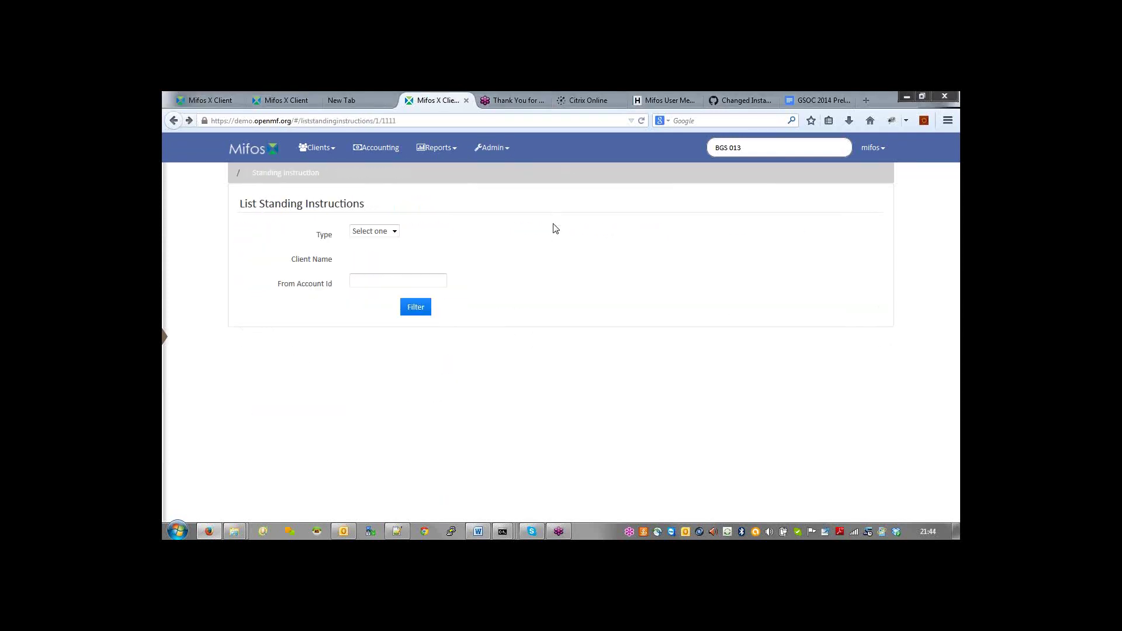
key(alt+Left)
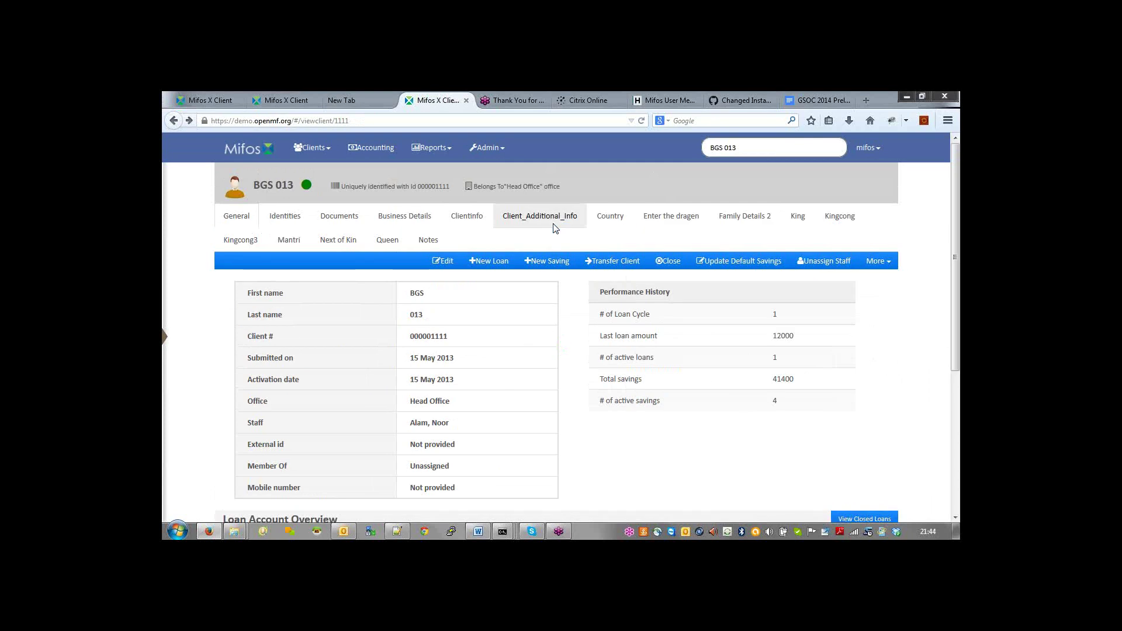
scroll(253, 501, down, 4)
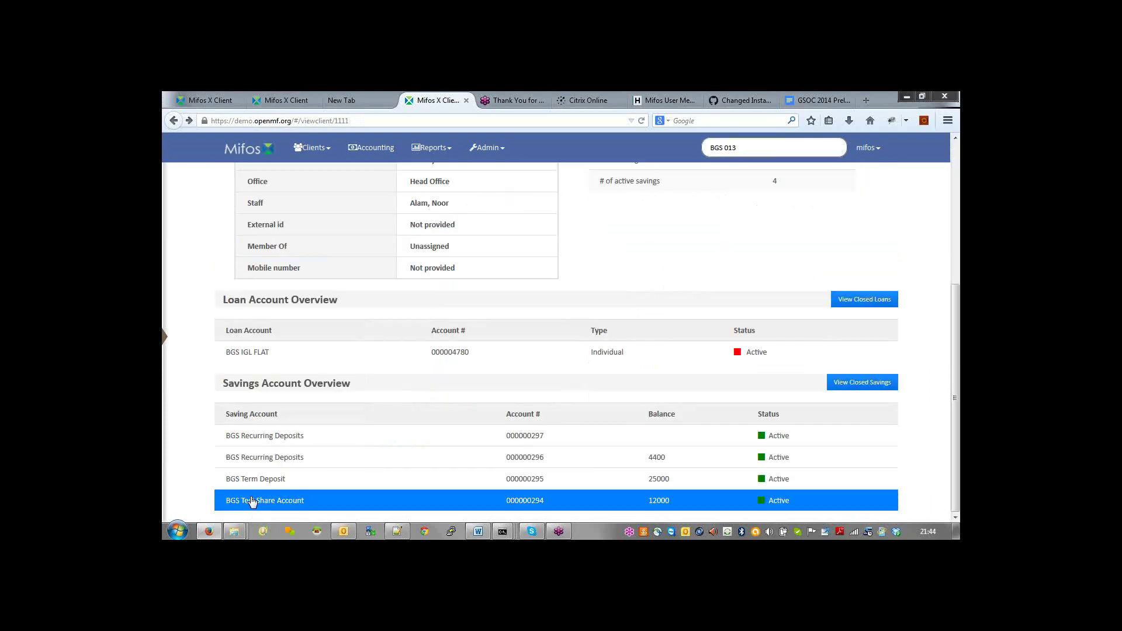
click(252, 501)
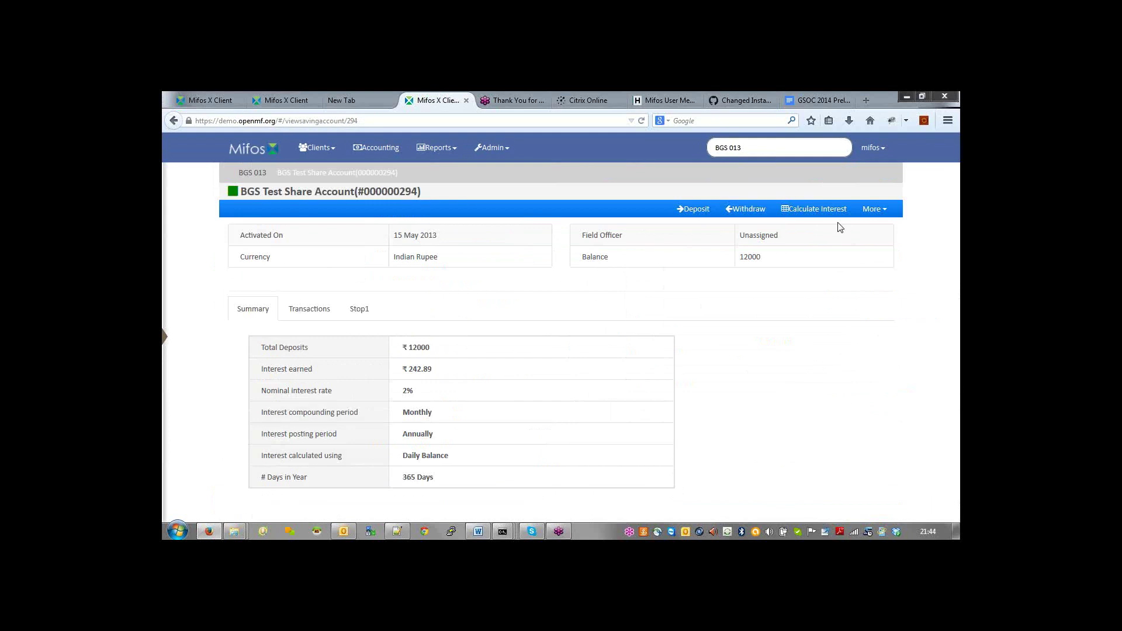
click(873, 209)
key(alt+Left)
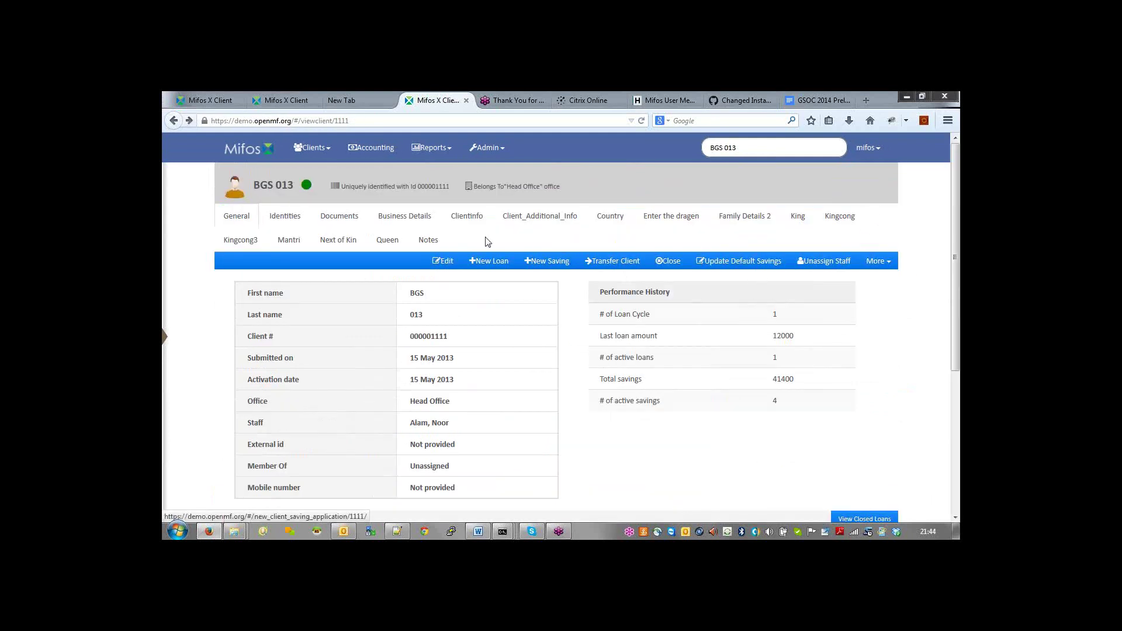
click(534, 263)
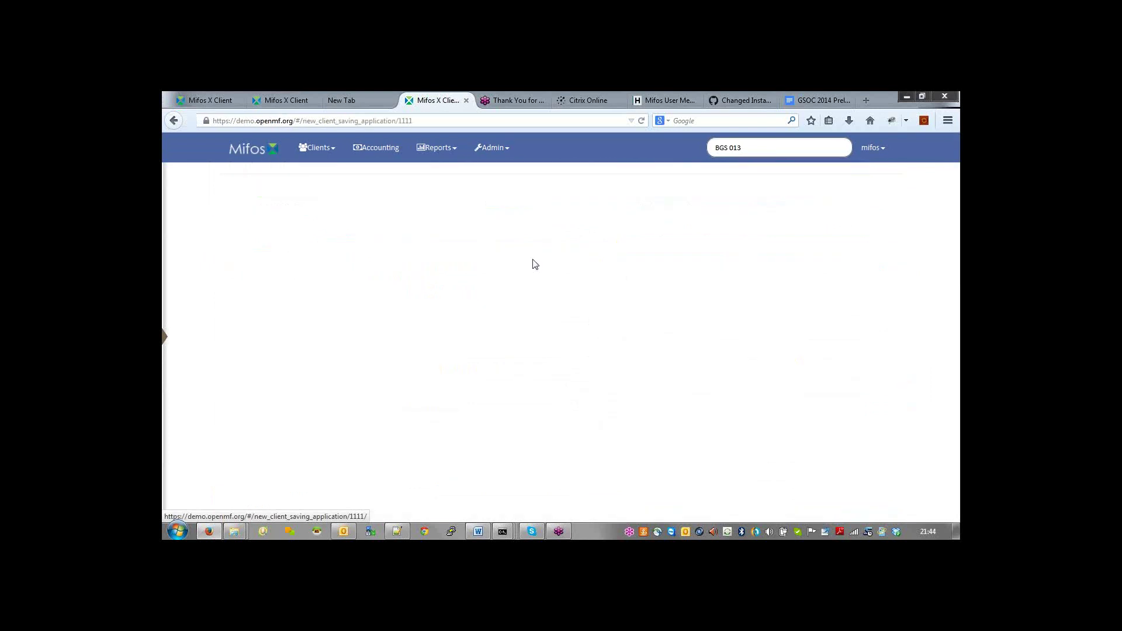
click(455, 233)
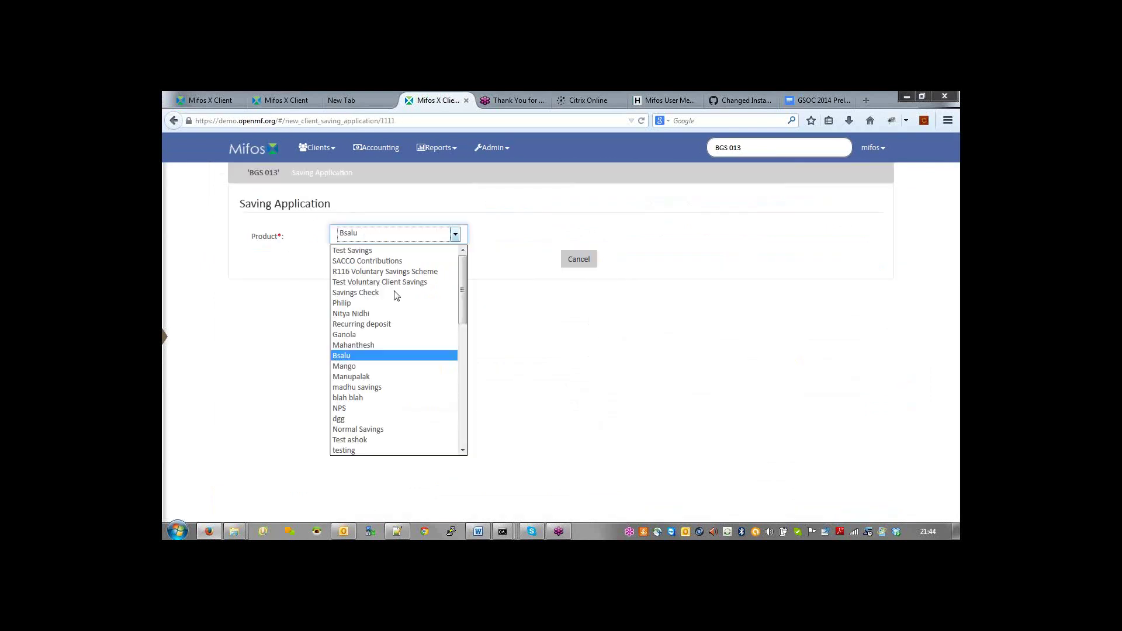
scroll(409, 380, down, 5)
click(419, 450)
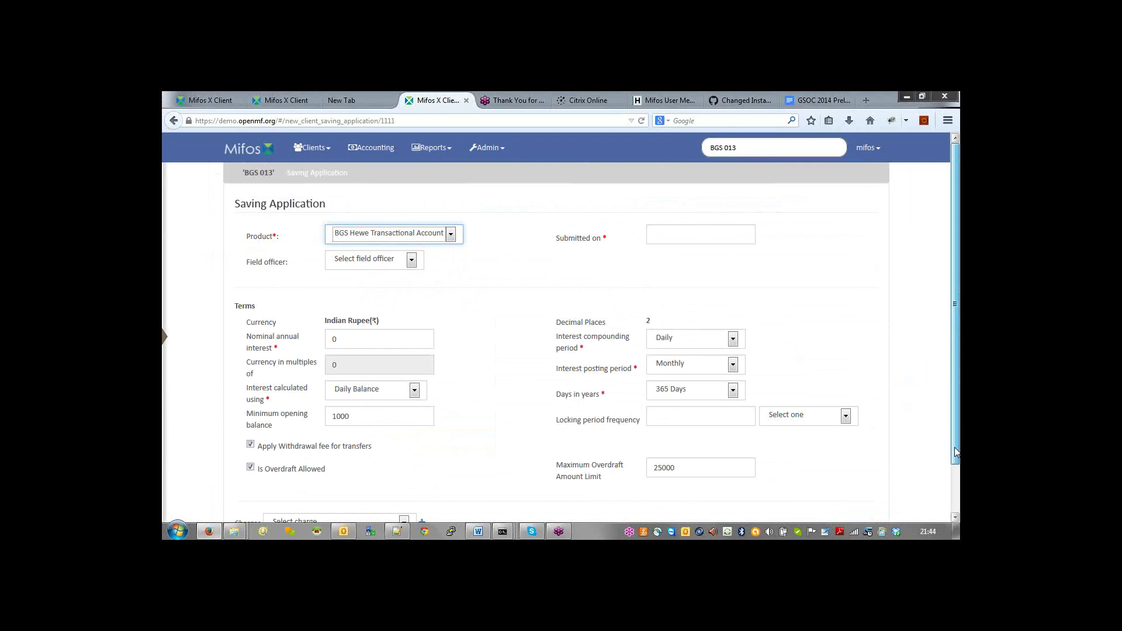
drag(957, 452, 957, 503)
click(734, 418)
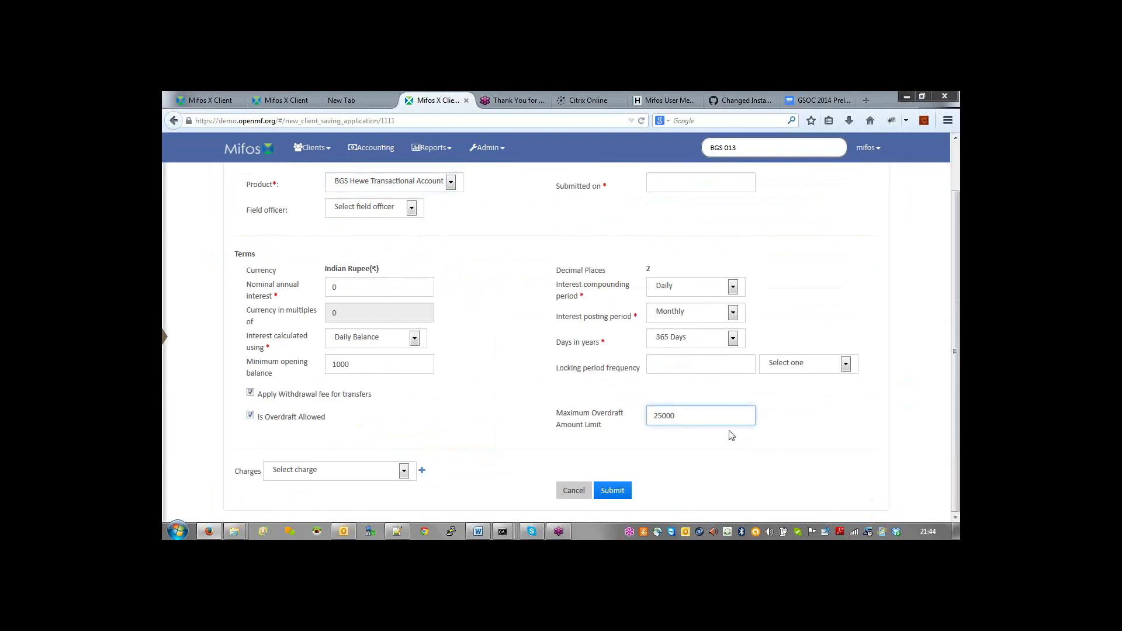
drag(679, 415, 553, 419)
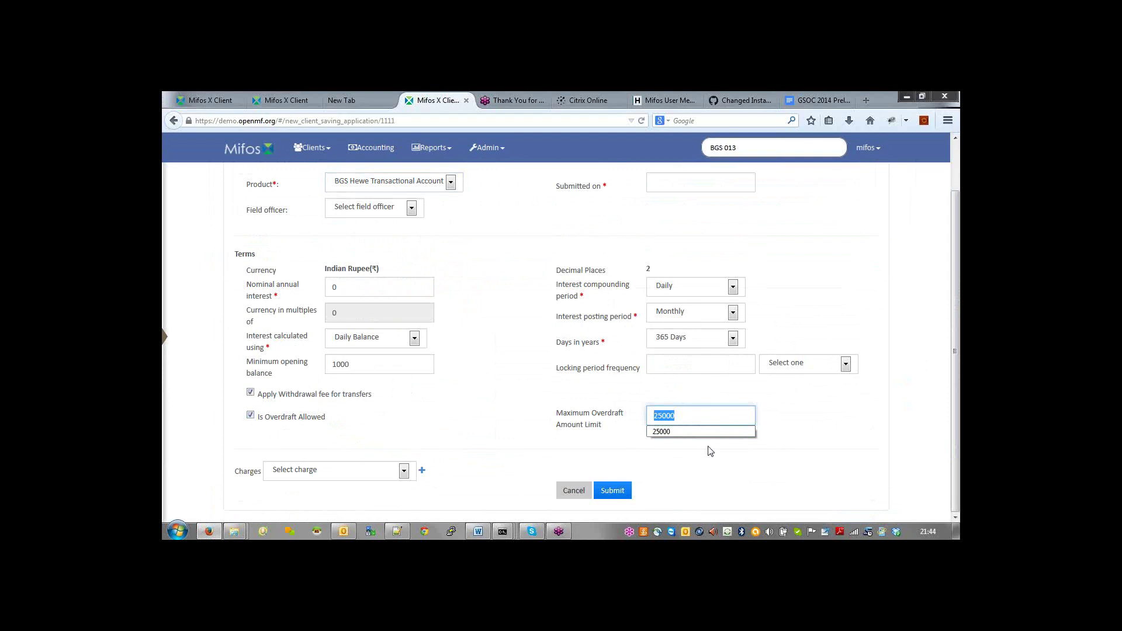
click(805, 269)
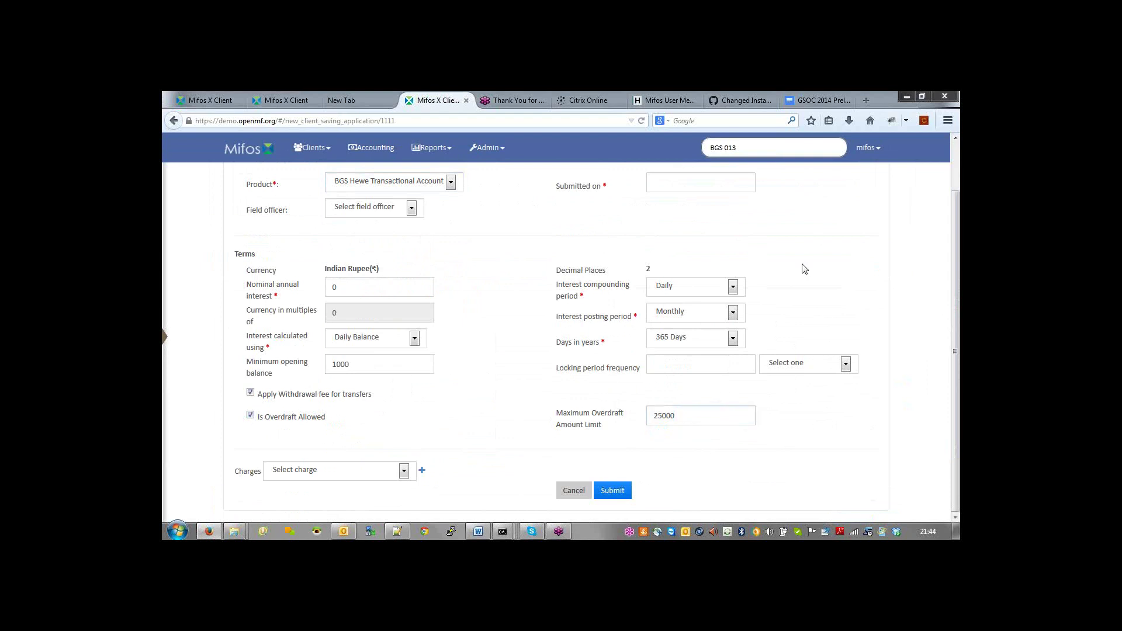
key(alt+Tab)
key(Escape)
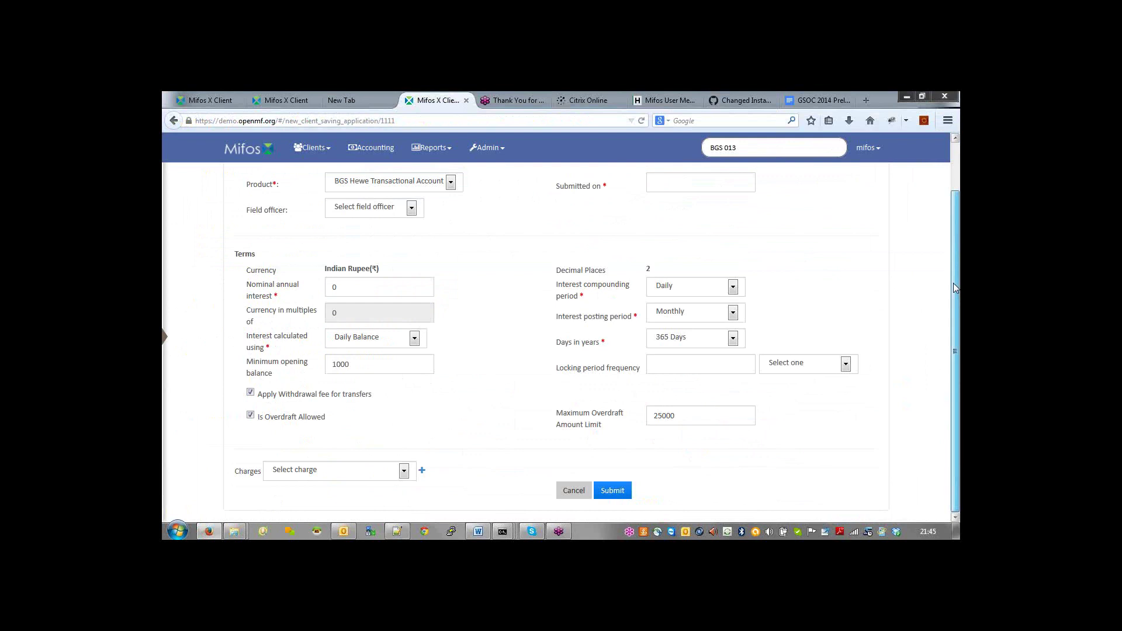
key(alt+Left)
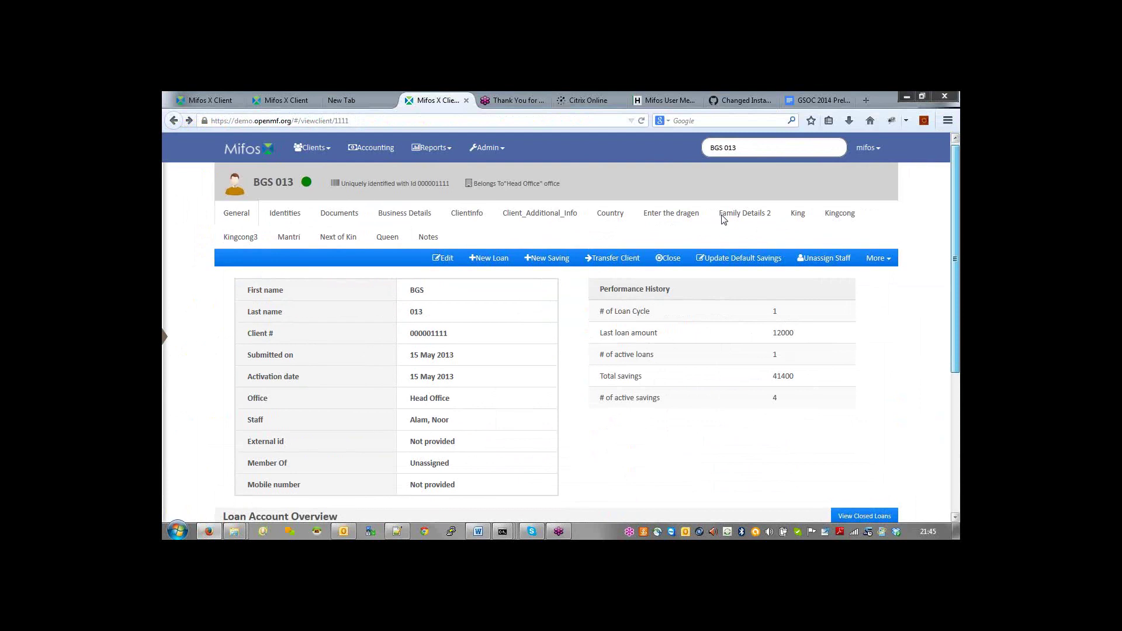
Step: Search clients for BGS and open the second matching client
scroll(724, 219, down, 3)
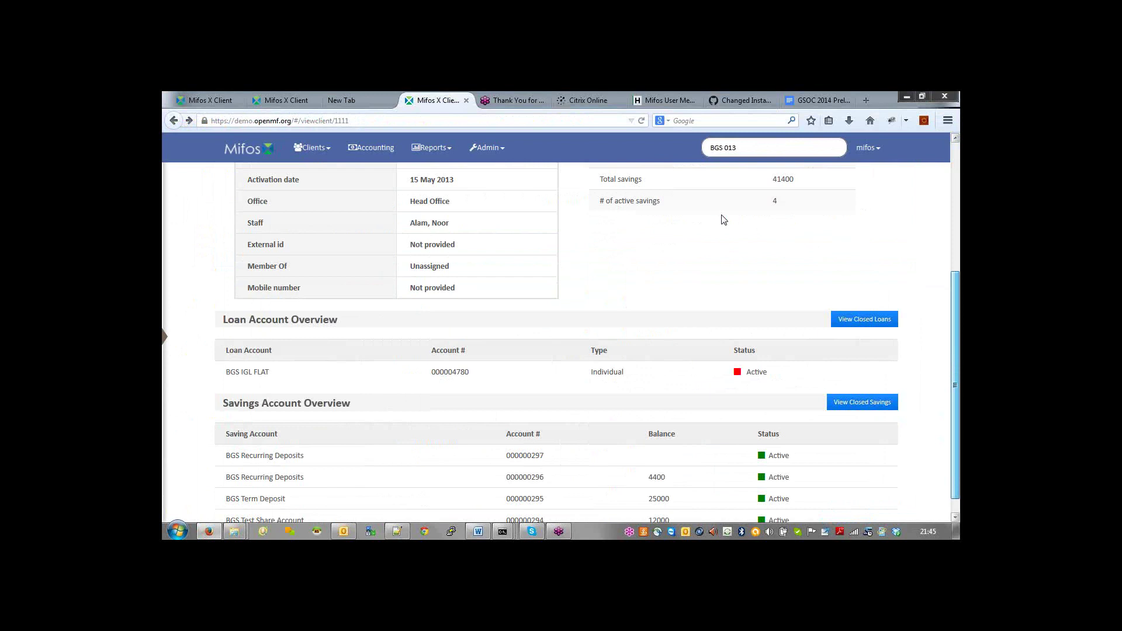
scroll(723, 219, up, 1)
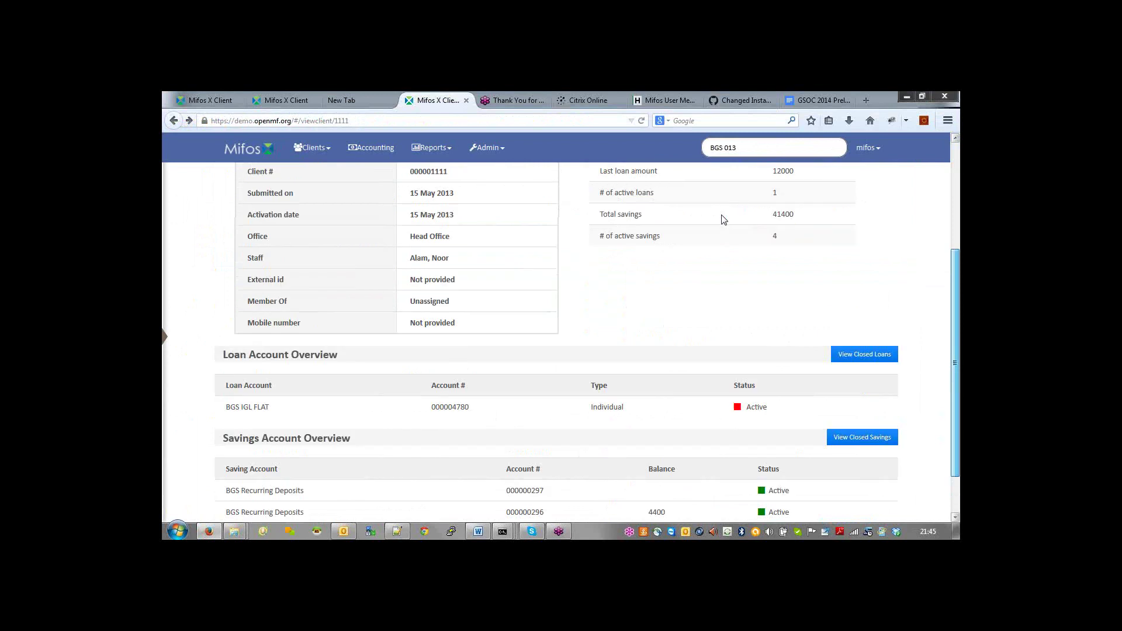
scroll(724, 219, up, 2)
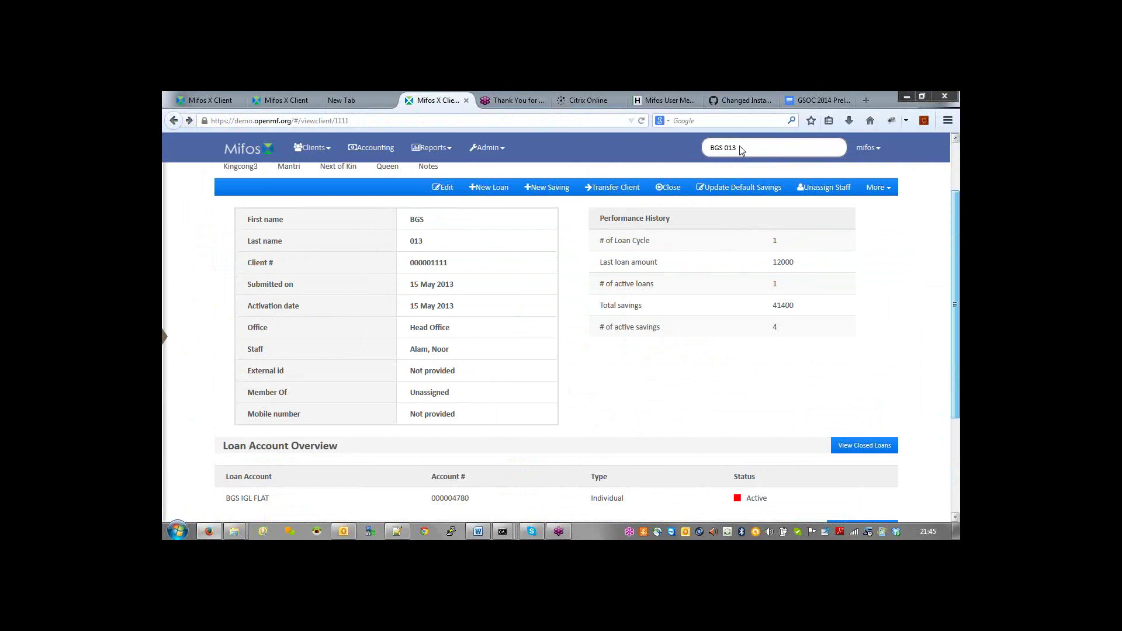
key(BackSpace)
key(BackSpace)
key(BackSpace)
key(BackSpace)
key(Return)
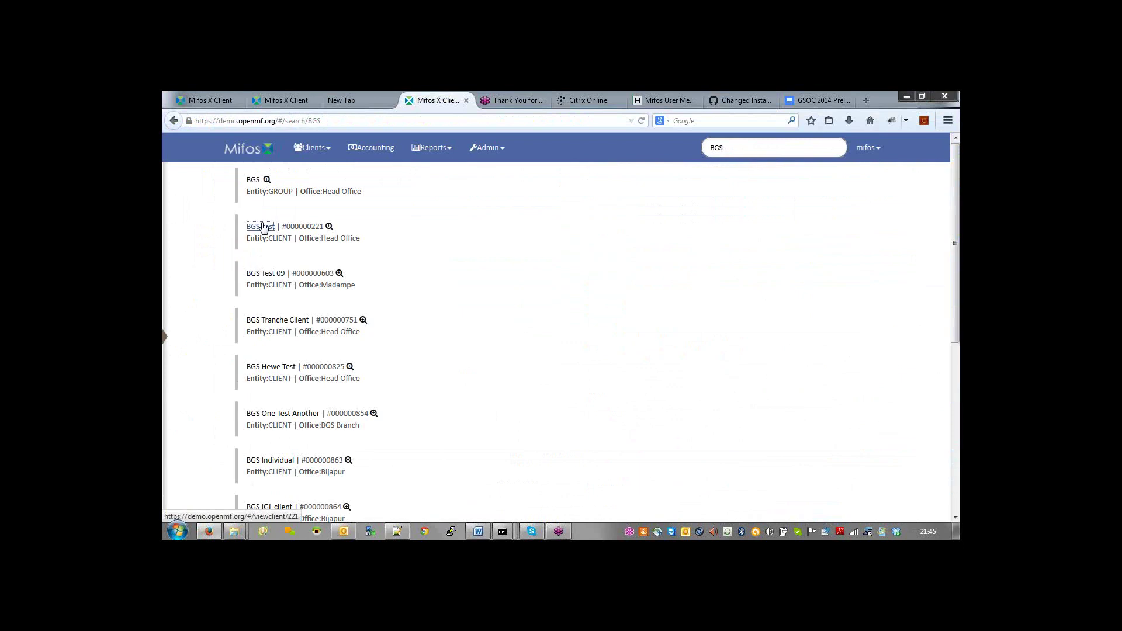
click(261, 227)
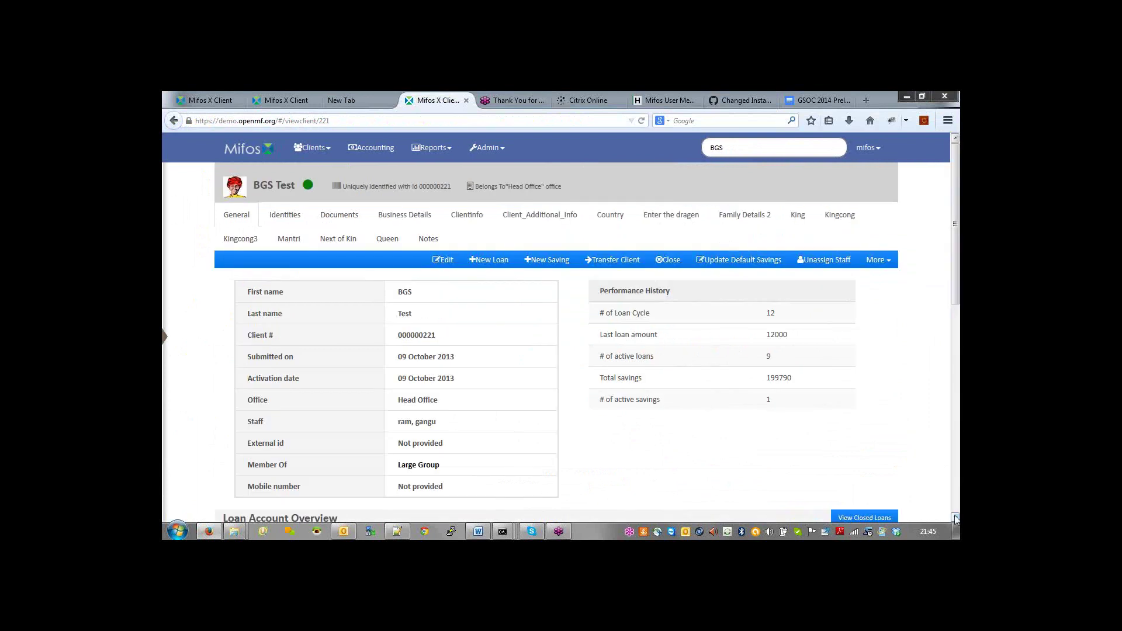
Step: Open the BGS ECSPONENT LOAN Test loan, then return to the client's overview with 9 active loans
scroll(955, 518, down, 4)
click(290, 380)
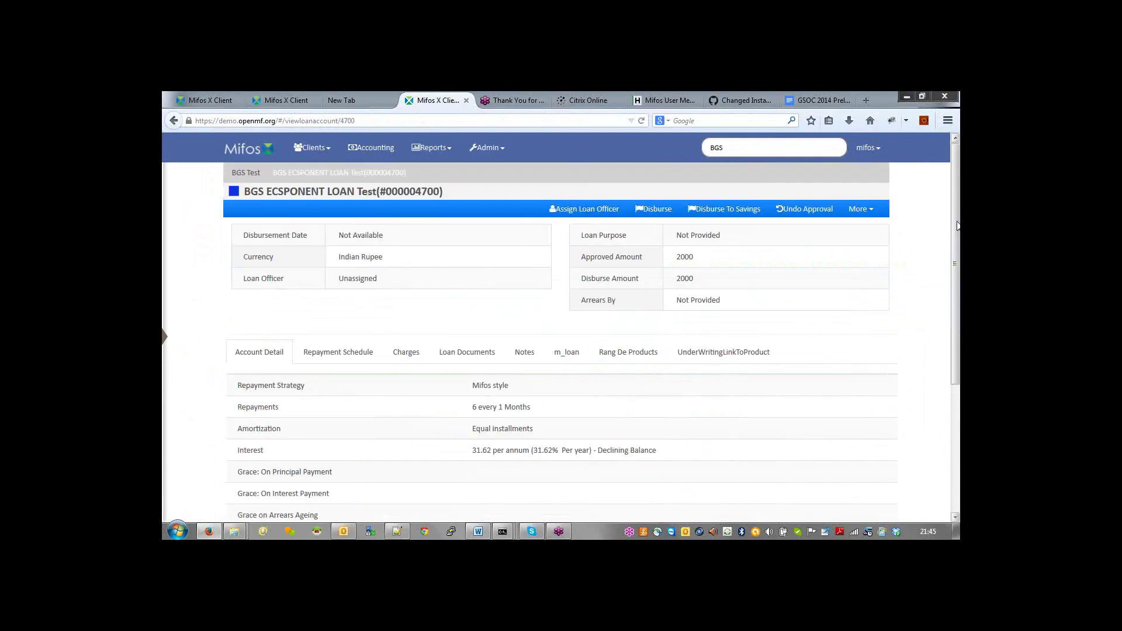
key(alt+Left)
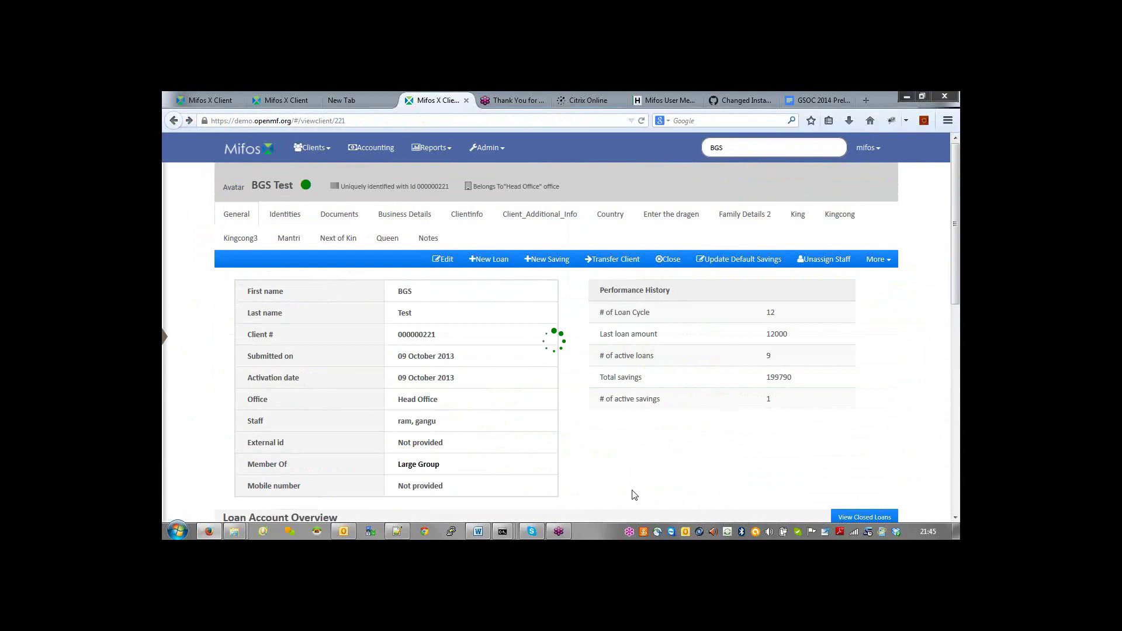
scroll(634, 495, down, 3)
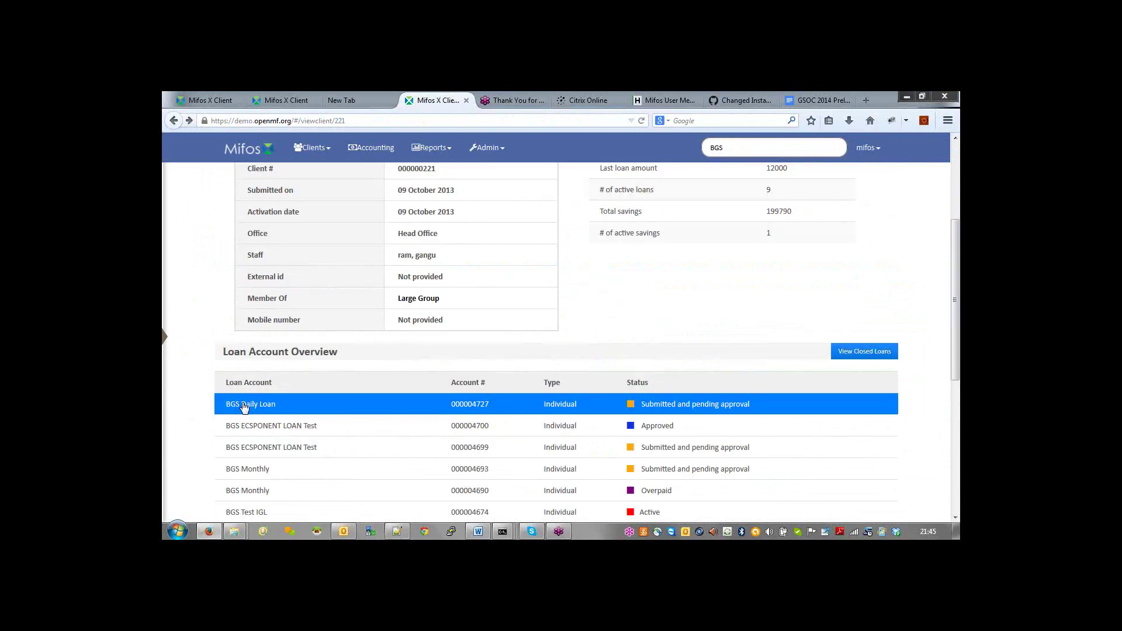
Step: Open the BGS Daily Loan account and bring up its edit loan form
click(244, 404)
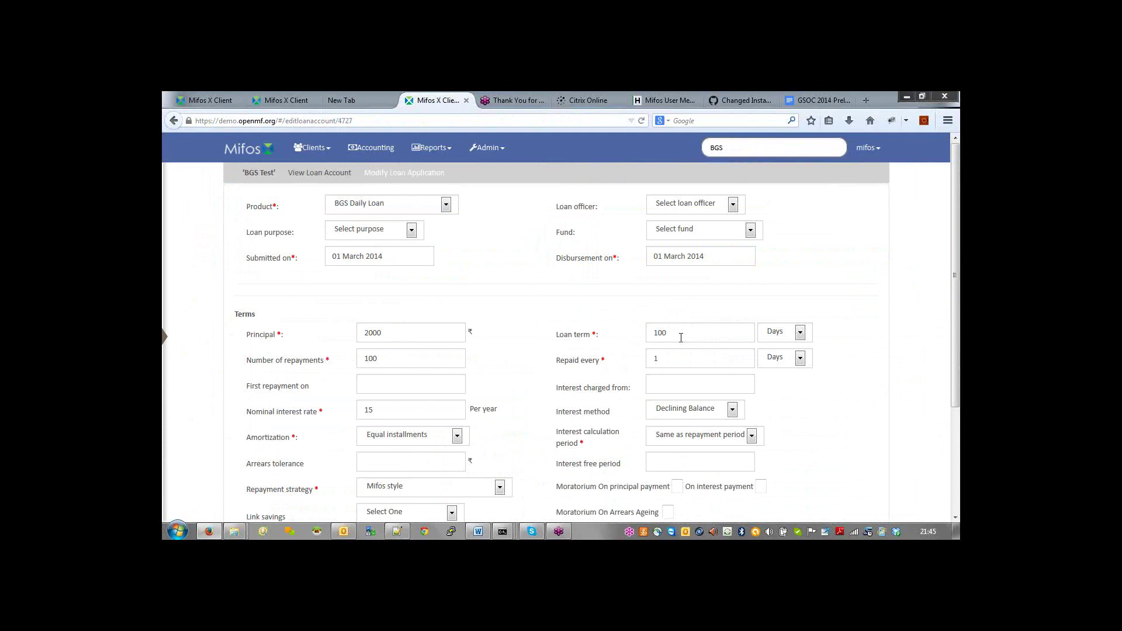
click(955, 517)
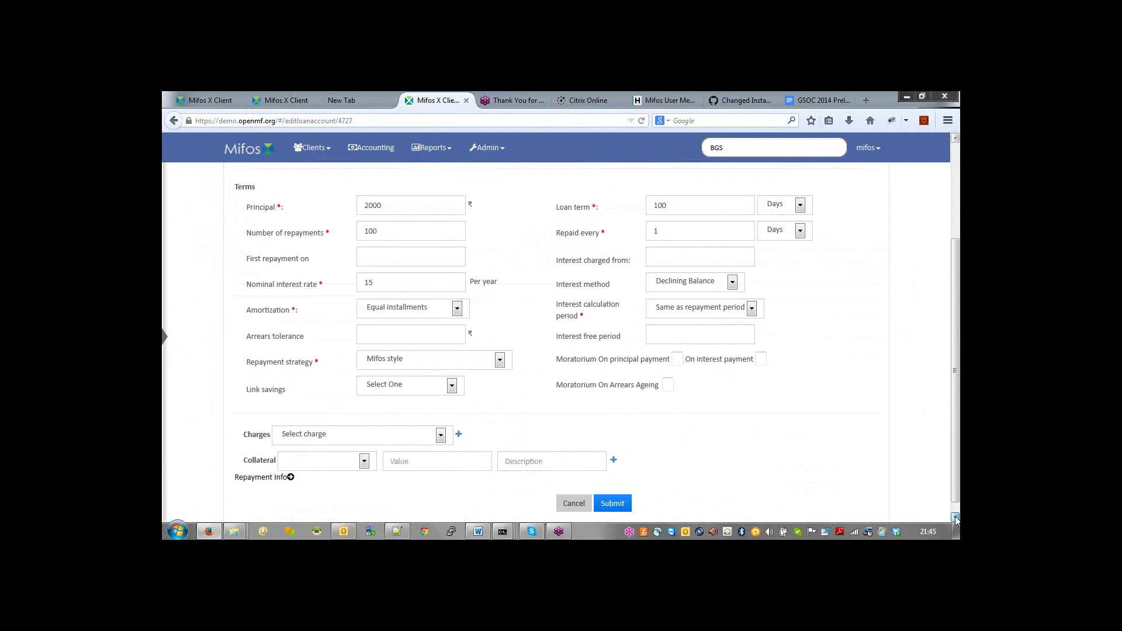
click(954, 518)
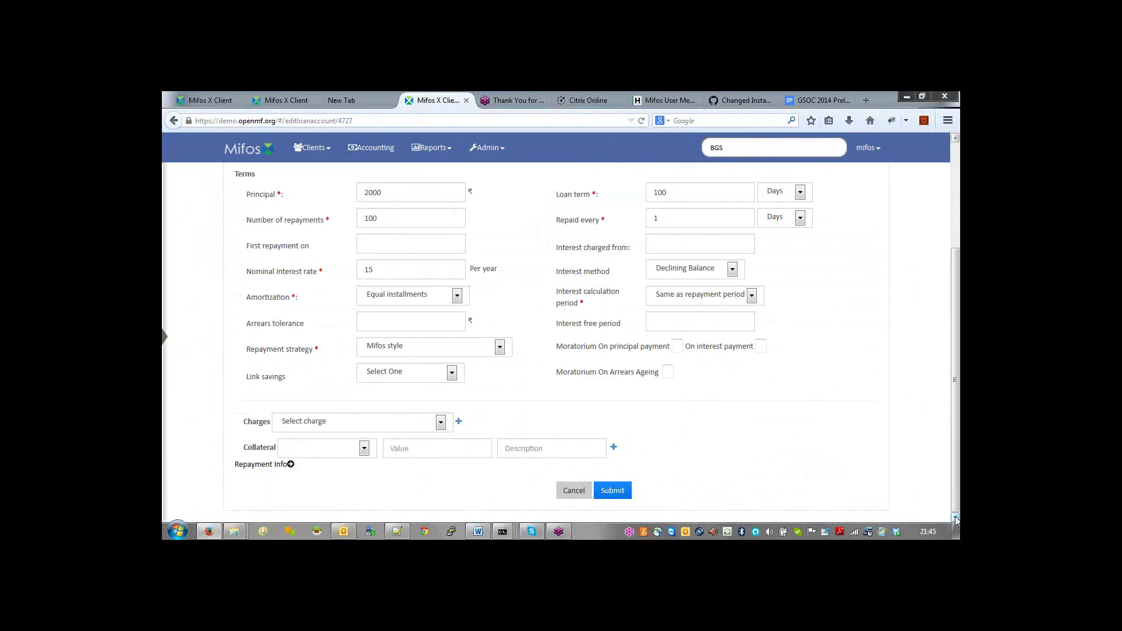
drag(955, 398, 955, 365)
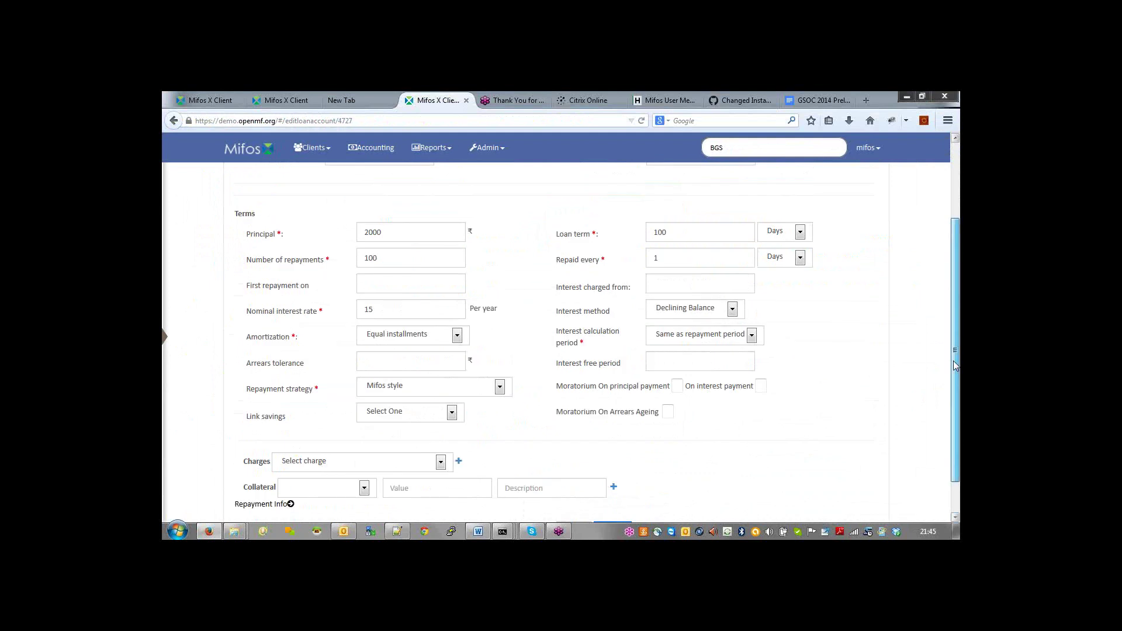
drag(955, 365, 955, 350)
double_click(266, 436)
Step: Link BGS Test Share Account as the loan's savings account and submit the changes
click(452, 432)
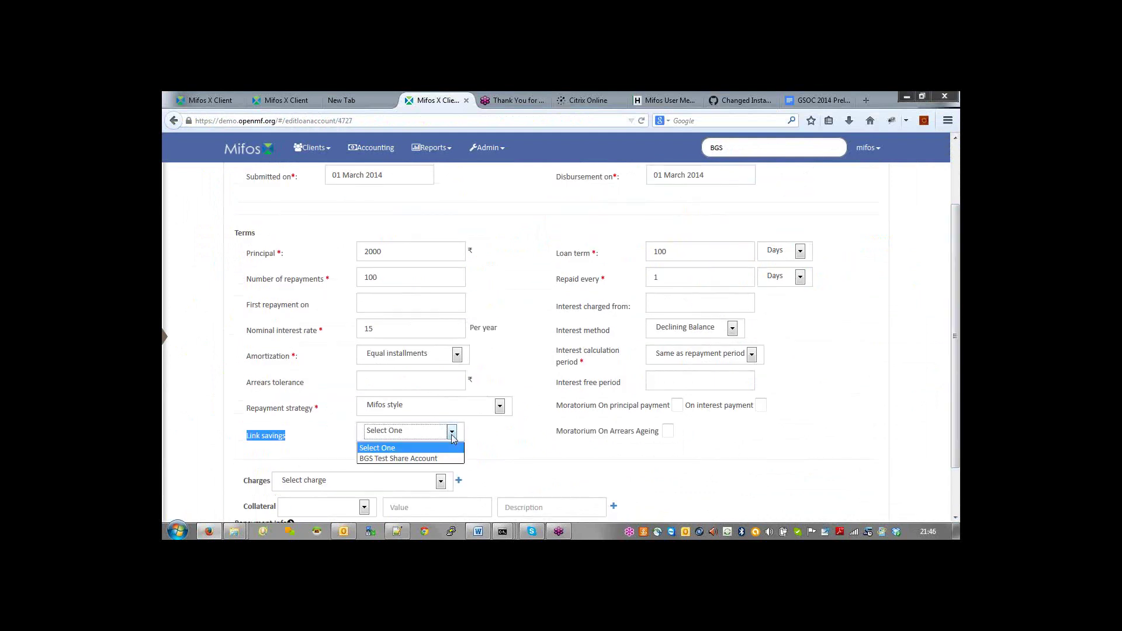
click(424, 458)
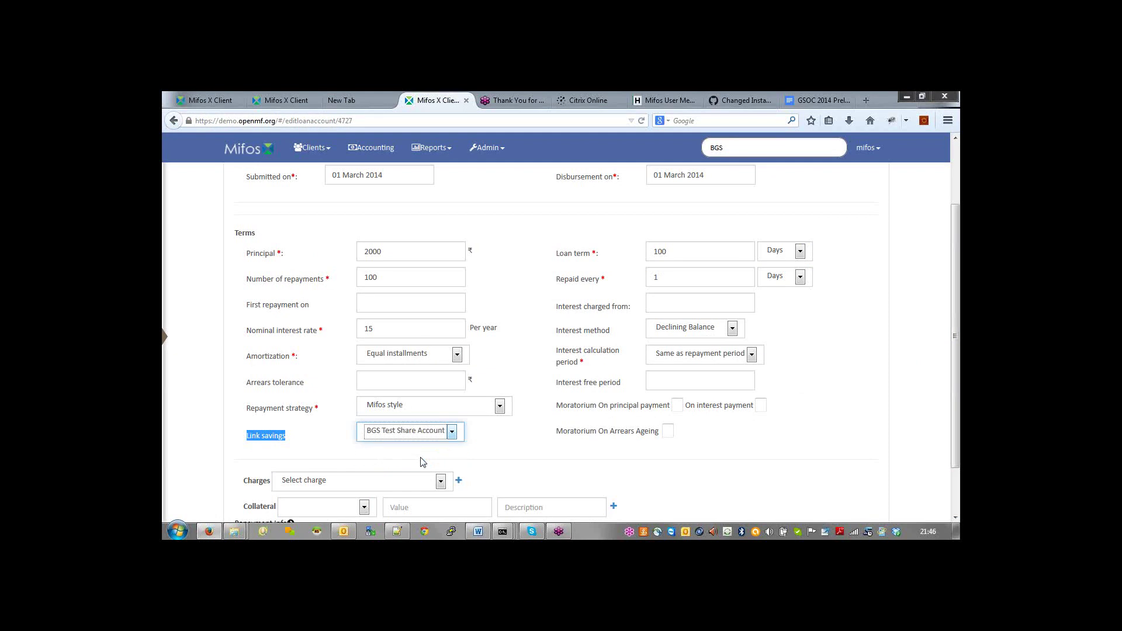
drag(957, 431, 956, 476)
click(609, 491)
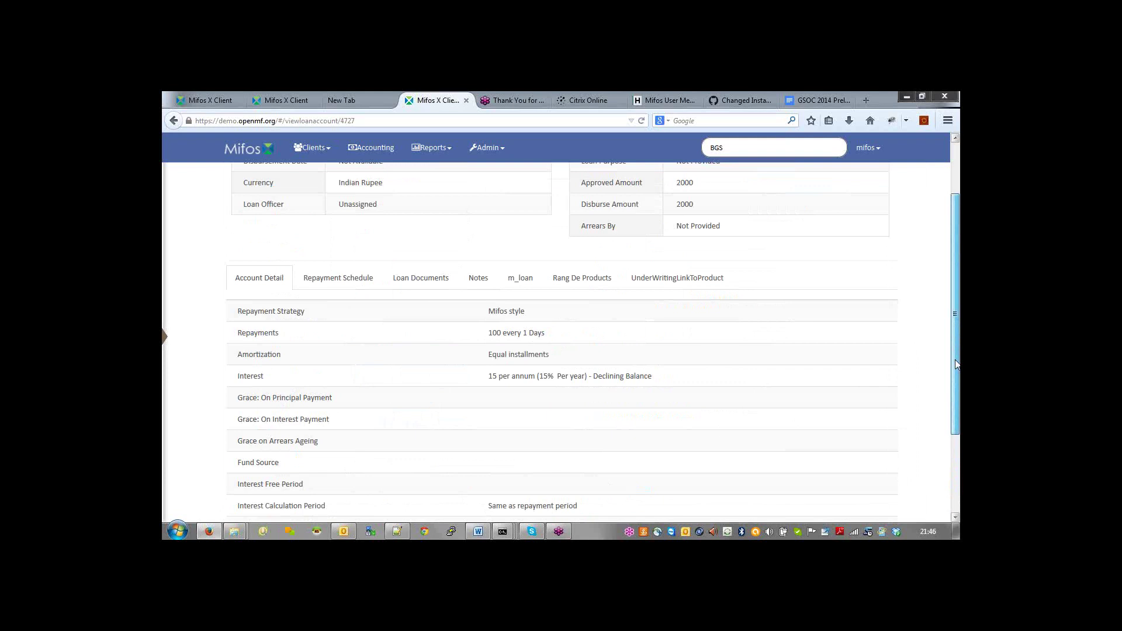
Step: Approve the 2000 BGS Daily Loan, keeping 15 May 2014 as the approval date
drag(957, 364, 956, 350)
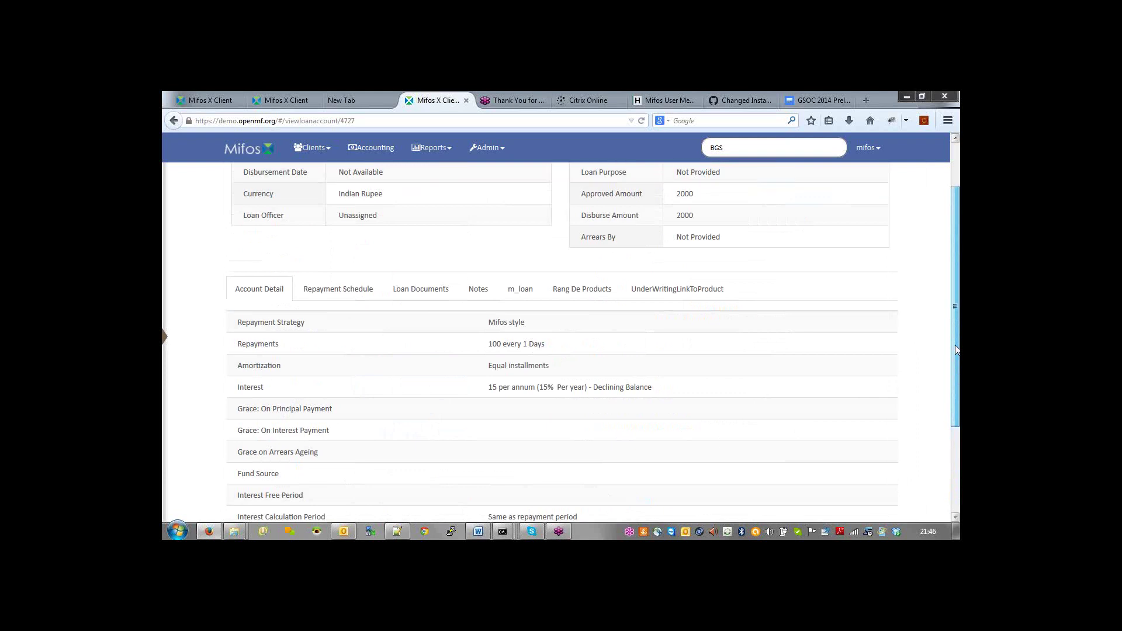
drag(956, 349, 775, 232)
click(683, 209)
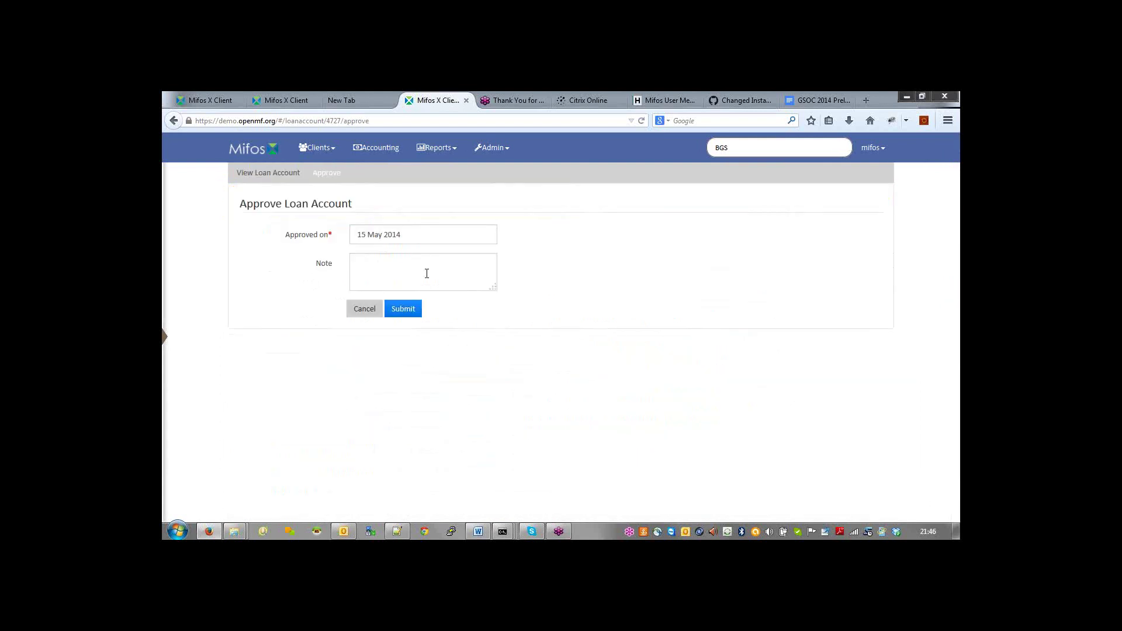
click(421, 234)
click(403, 309)
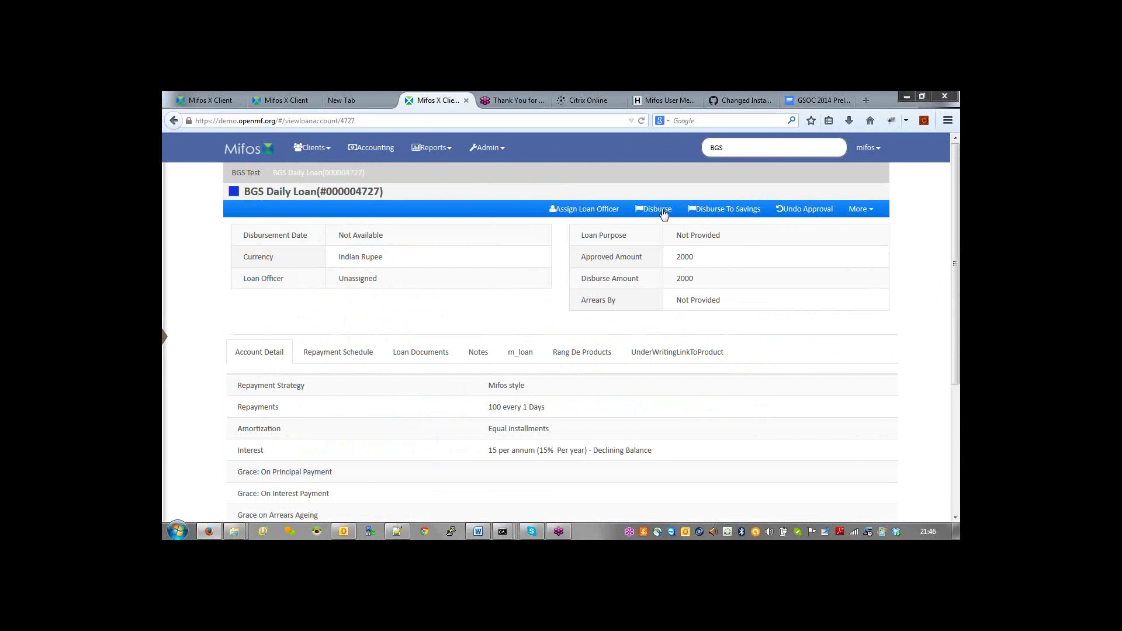
Step: Disburse 2000 to savings dated 15 May 2014 and return to the client's overview
click(716, 217)
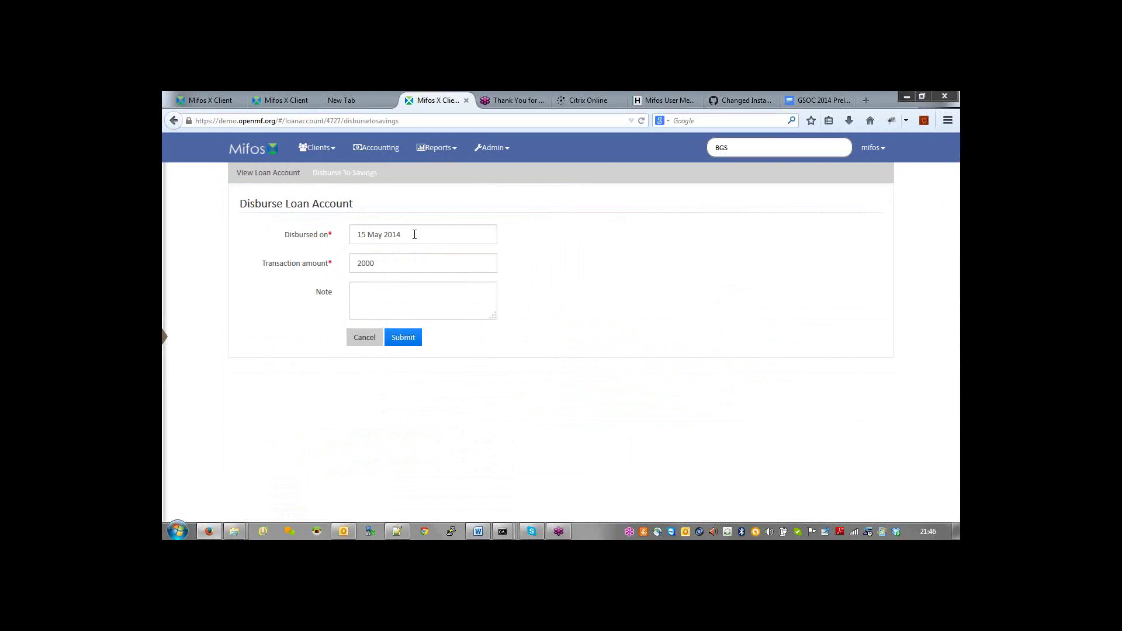
click(403, 340)
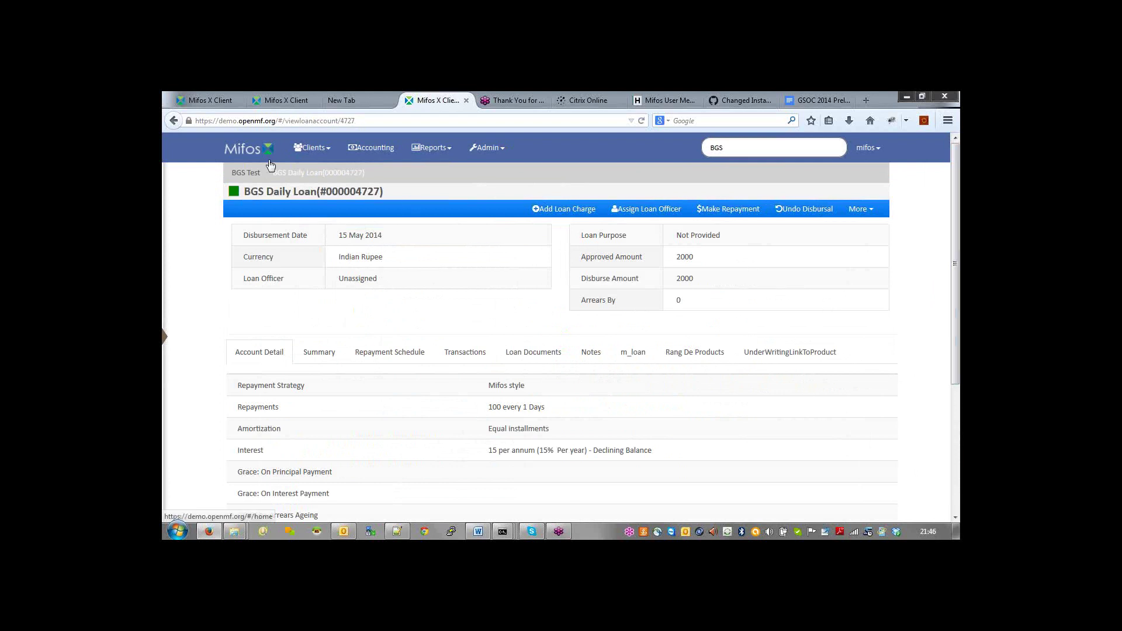
click(249, 173)
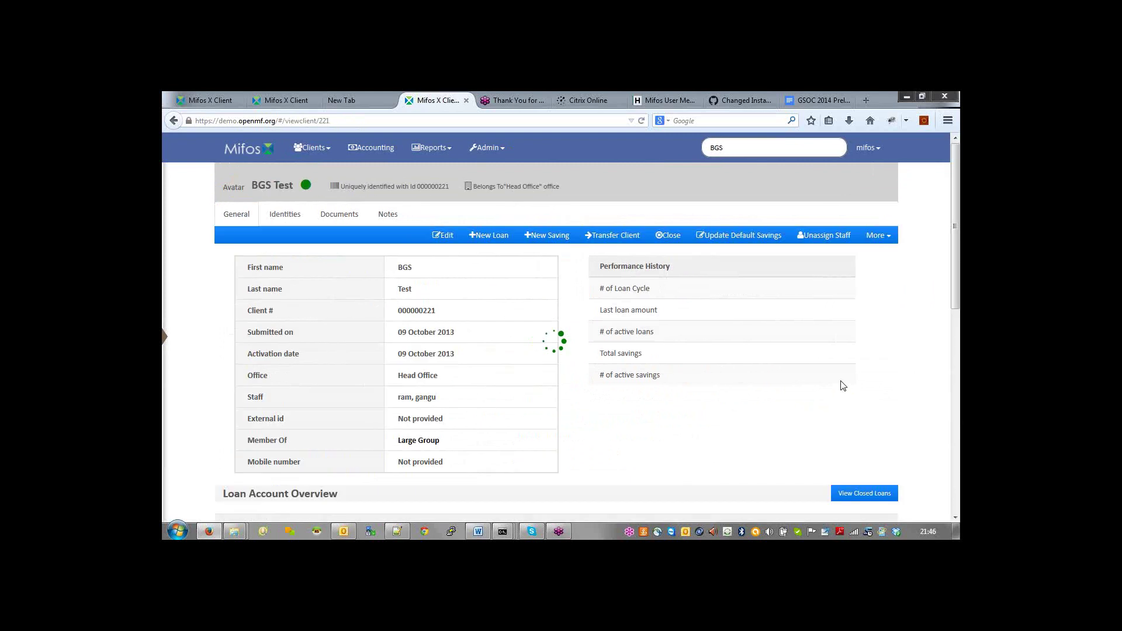
Step: Verify the BGS Test Share Account's 15 May 2014 deposit came from the loan, then switch to Notepad++
click(956, 518)
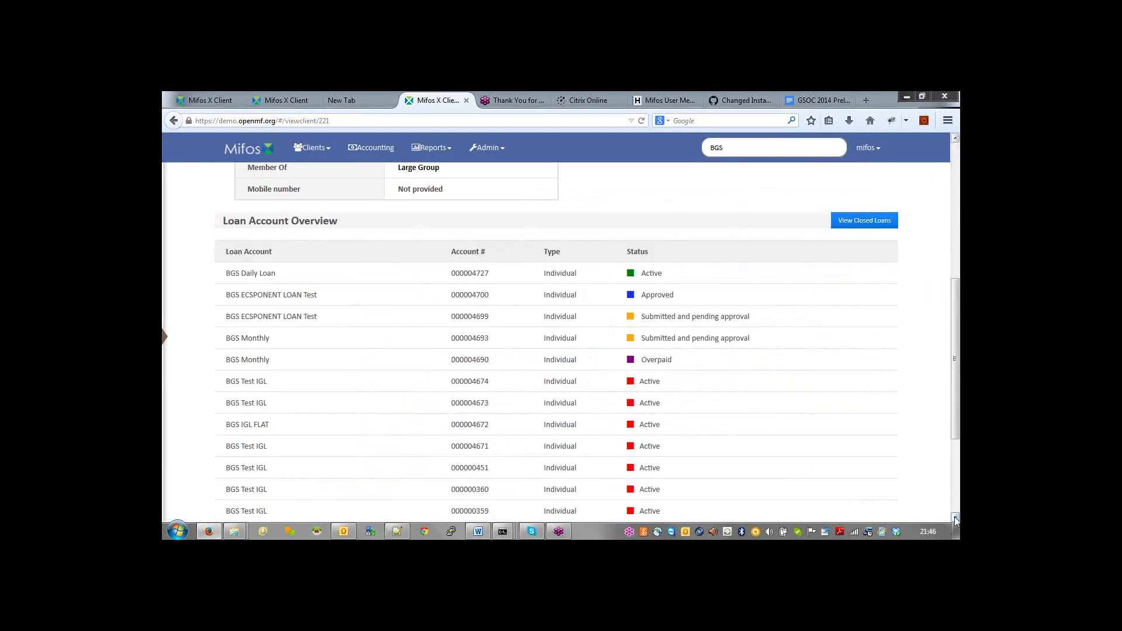
scroll(956, 520, down, 5)
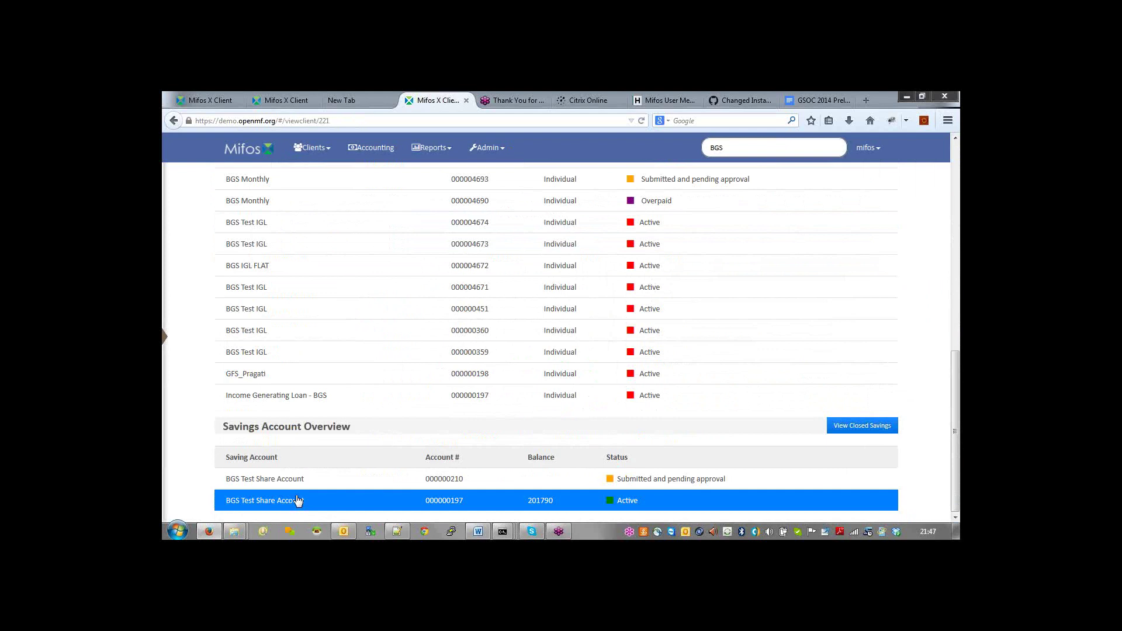
click(299, 500)
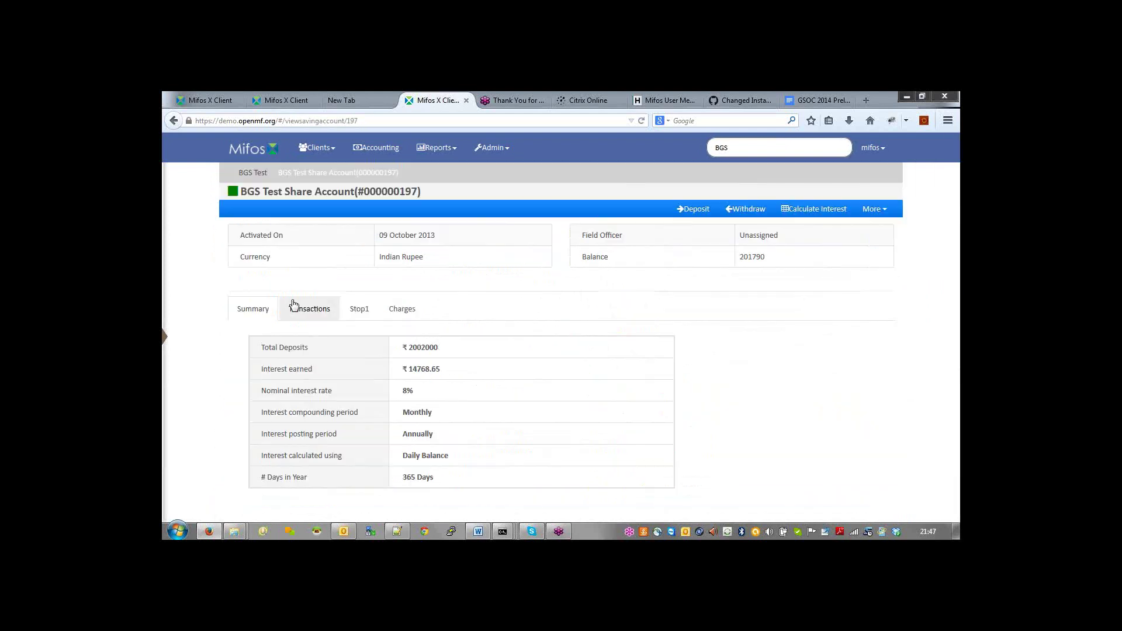
click(293, 306)
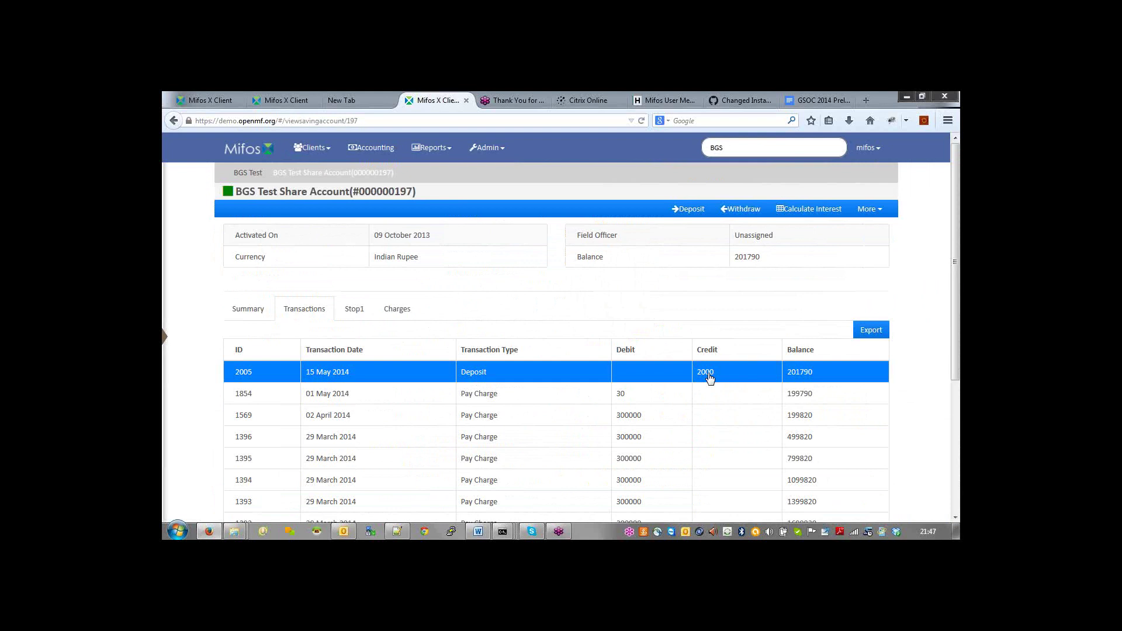
click(709, 377)
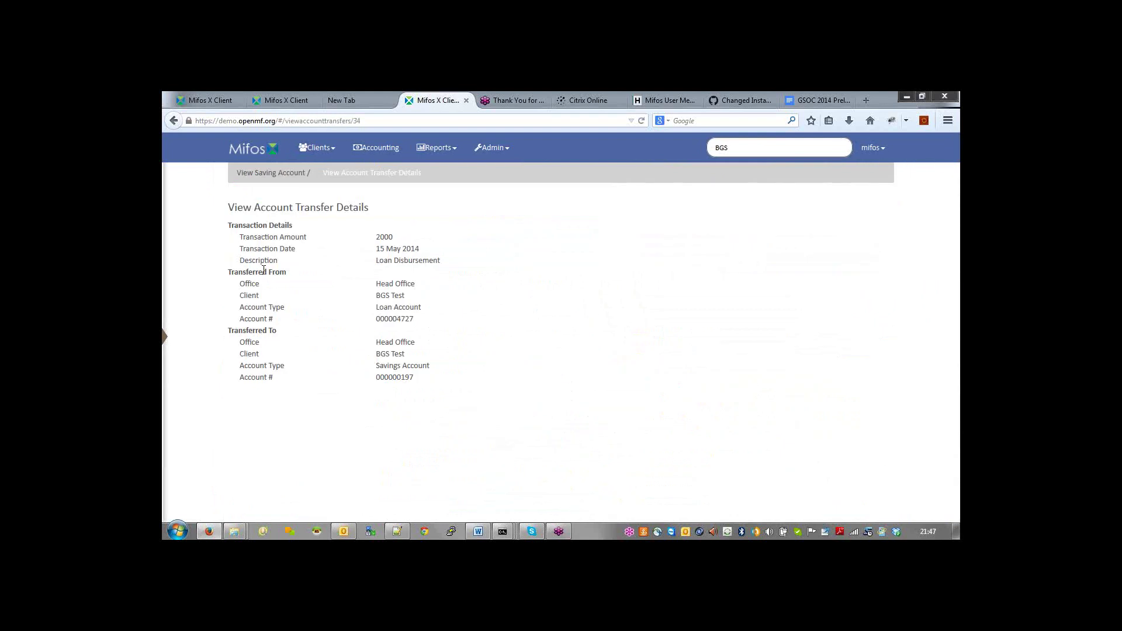
double_click(395, 319)
click(394, 371)
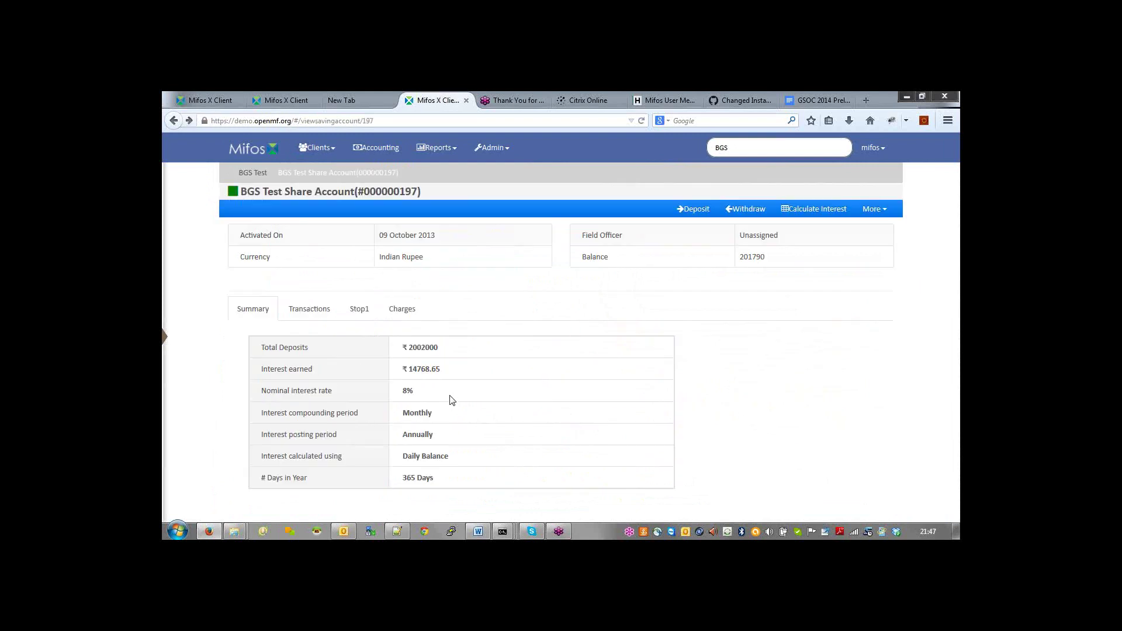
key(alt+Tab)
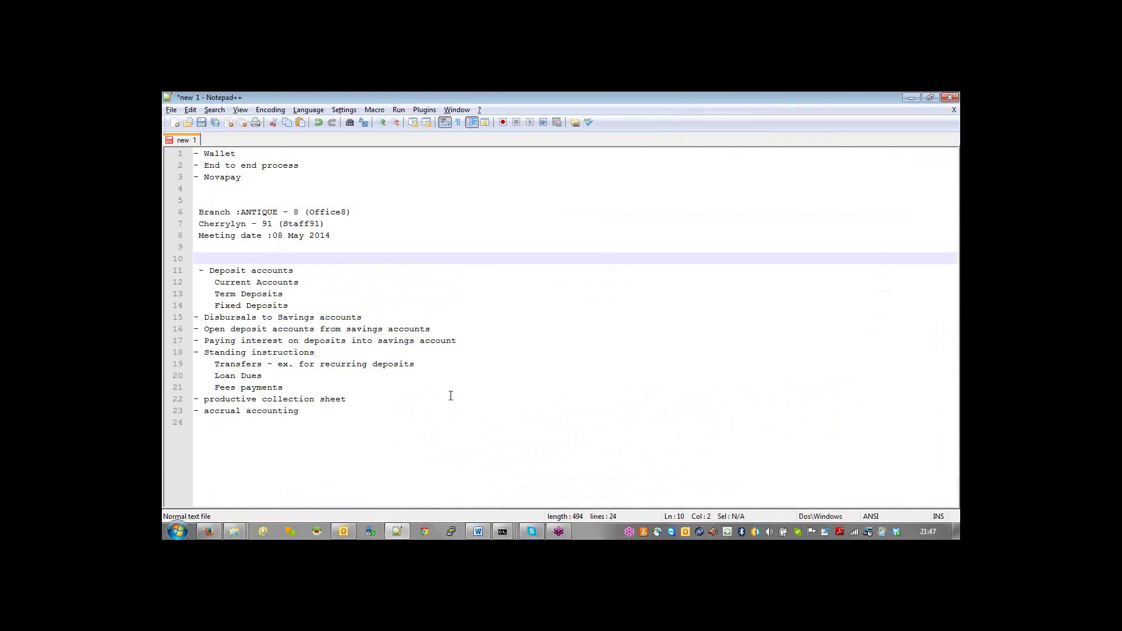
key(Down)
key(Down)
key(Down)
key(Down)
key(Down)
key(Down)
key(Down)
key(Down)
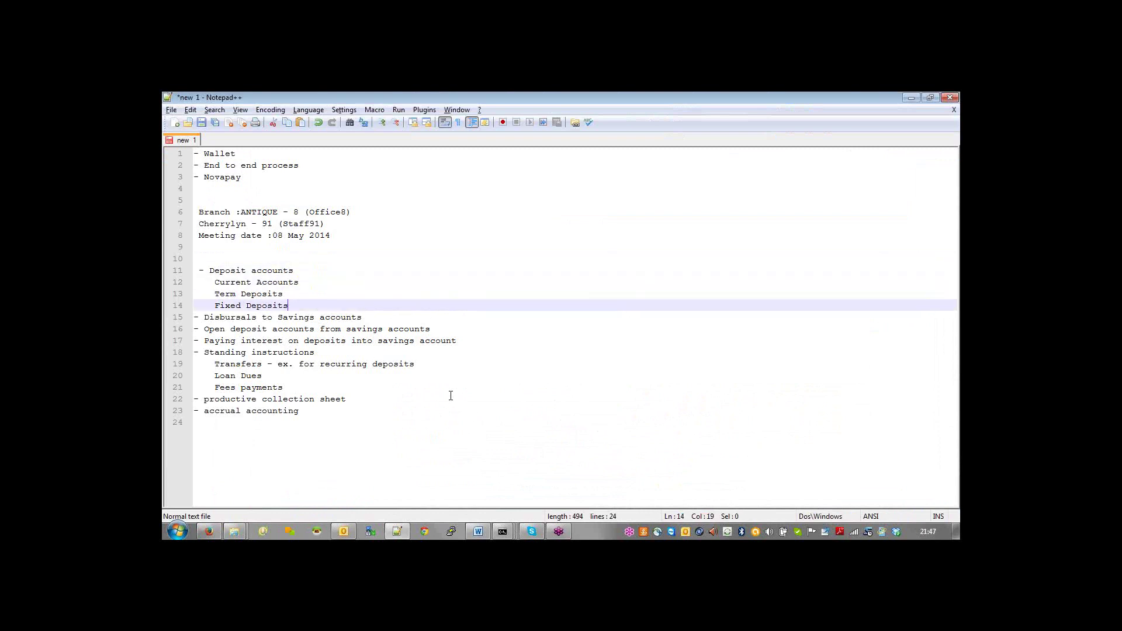
key(Down)
key(Down)
key(Down)
key(Down)
key(Down)
key(Down)
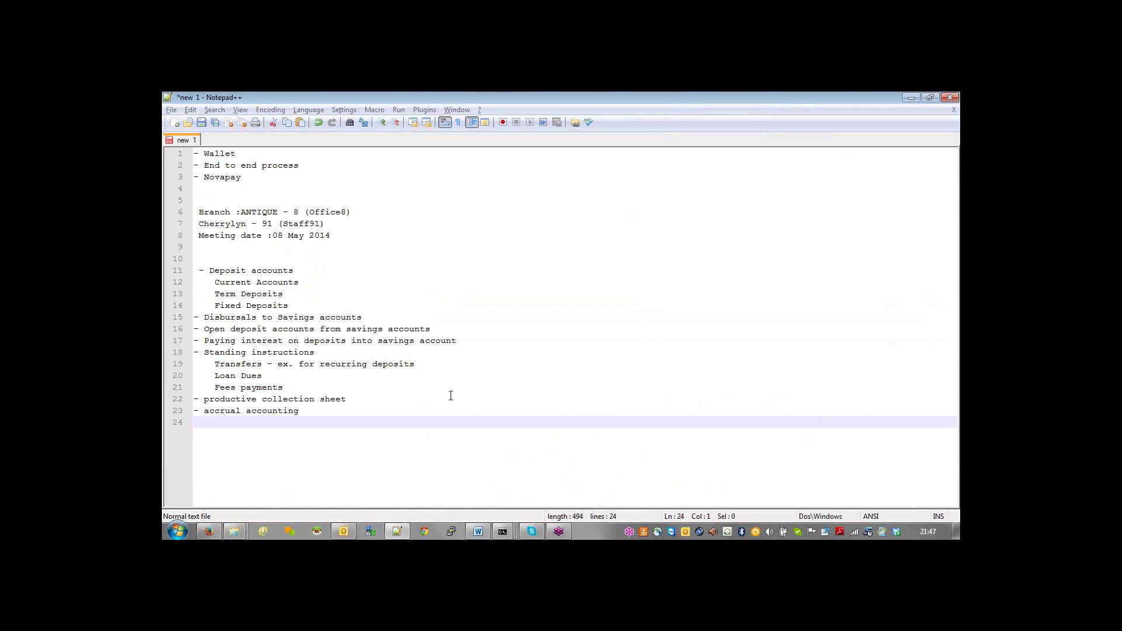
key(alt+Tab)
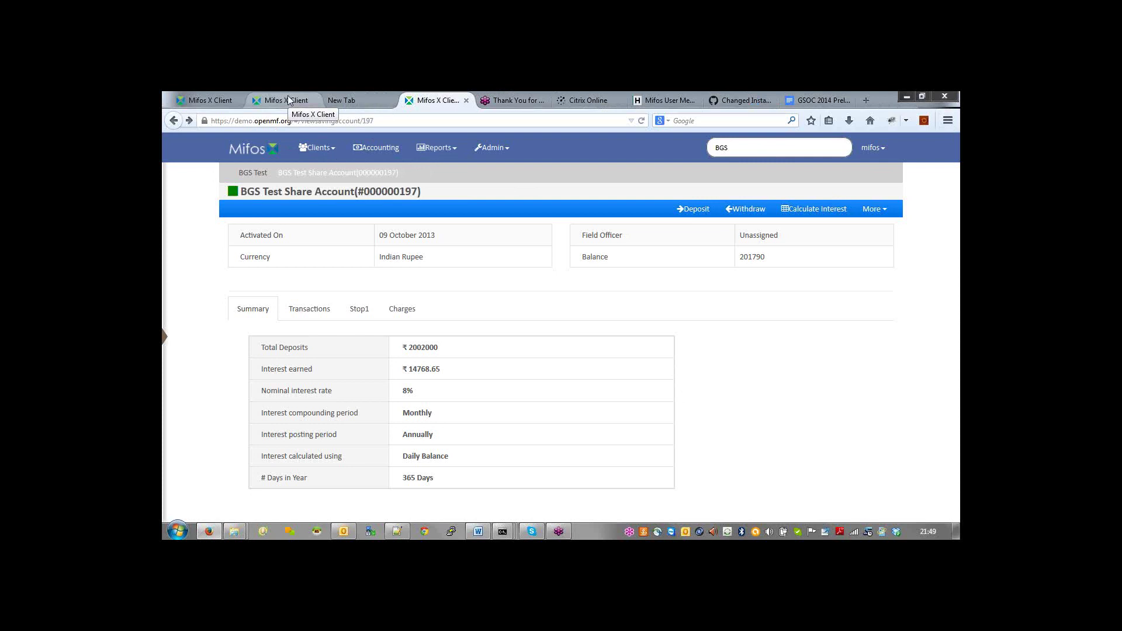
Step: Switch to the developer-server Mifos X tab, dismiss the password prompt, and open Collection sheet
click(288, 100)
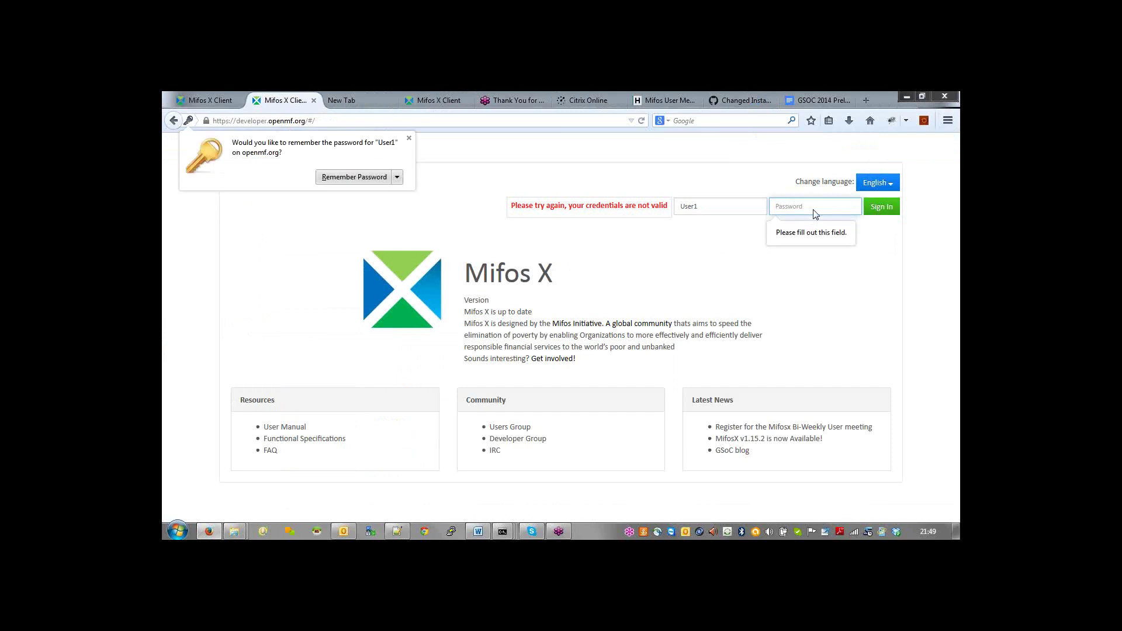
click(409, 139)
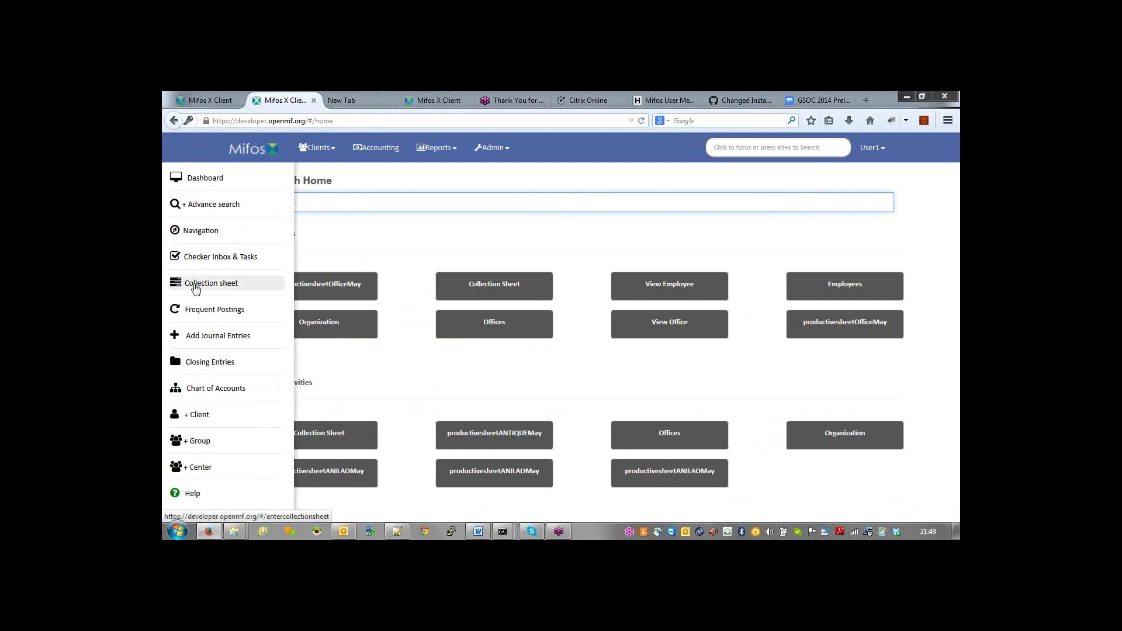
click(196, 289)
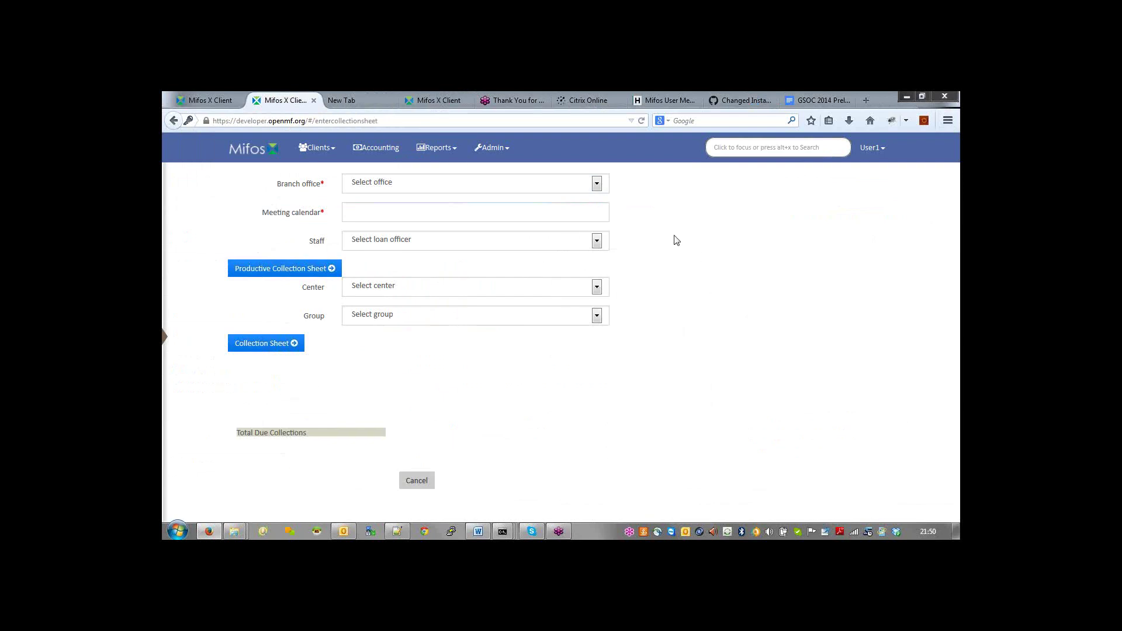
Step: Load the collection sheet for branch Office8, officer Staff91 and Center20644
click(596, 183)
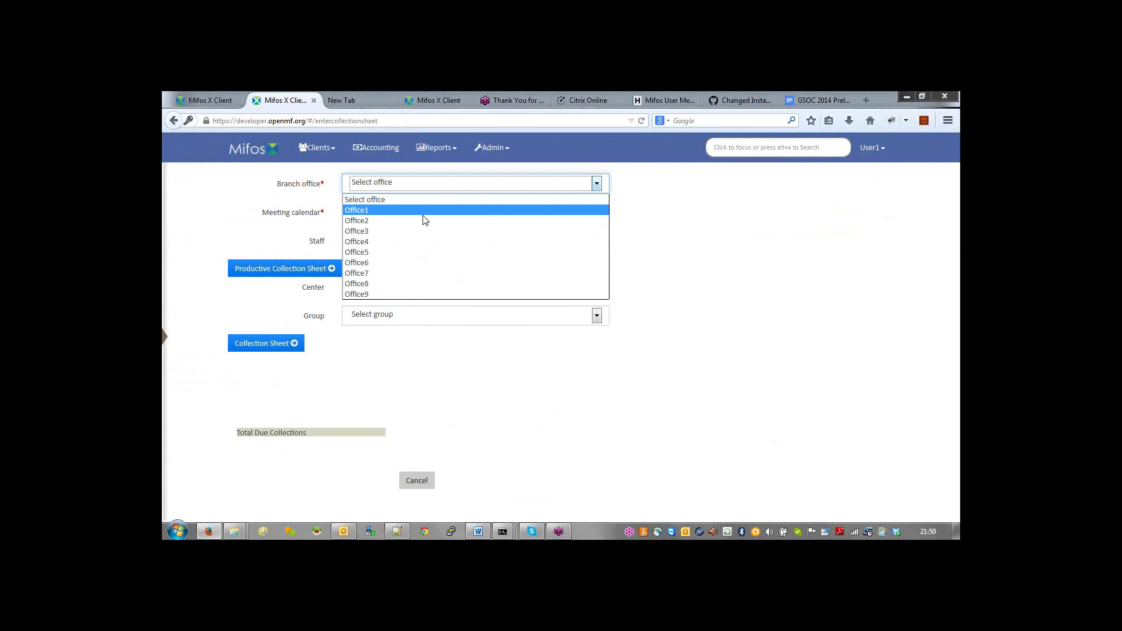
click(382, 283)
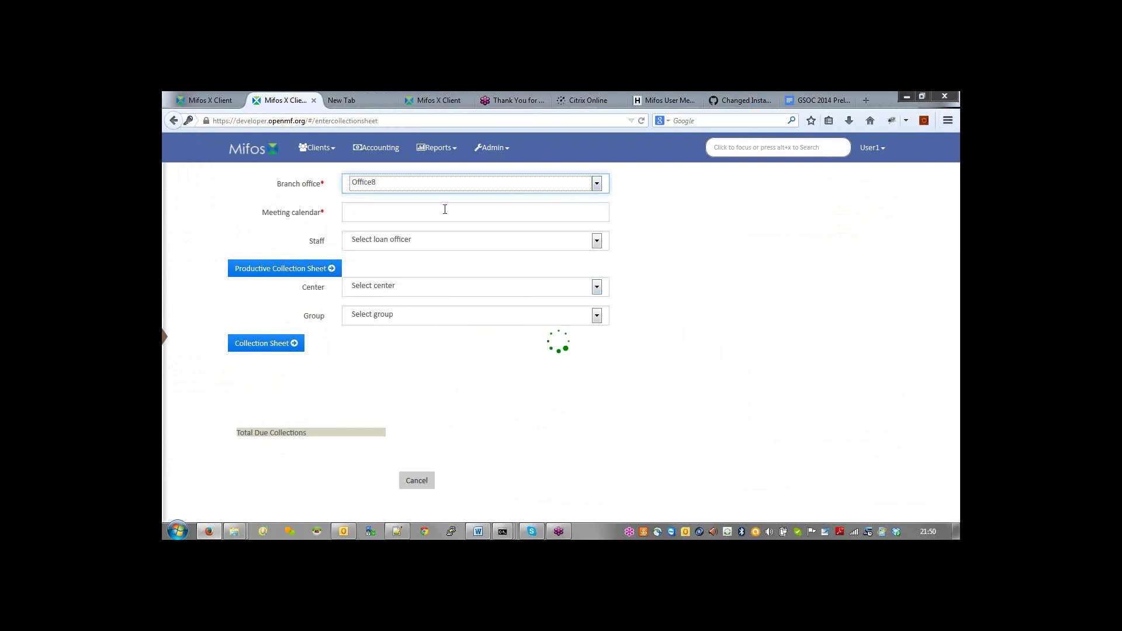
click(594, 242)
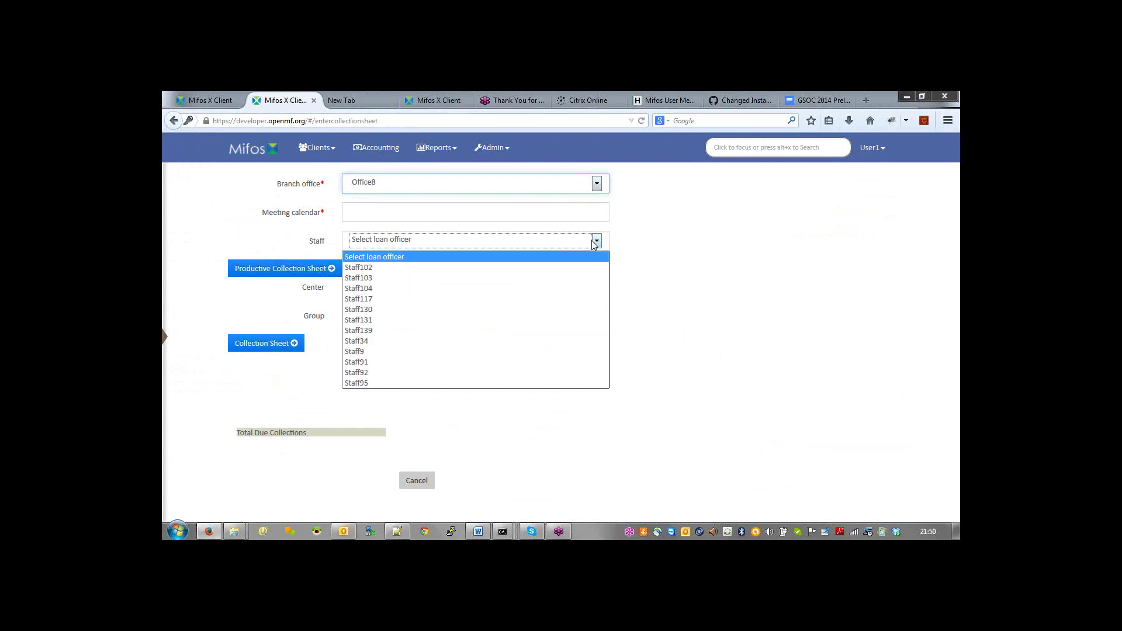
click(370, 361)
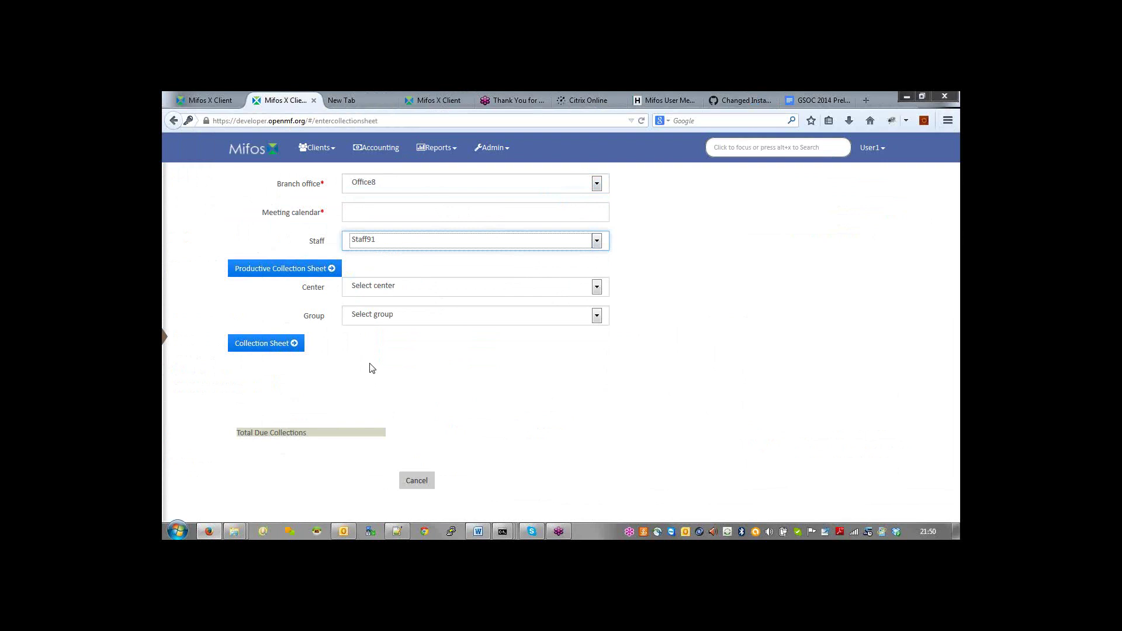
click(436, 209)
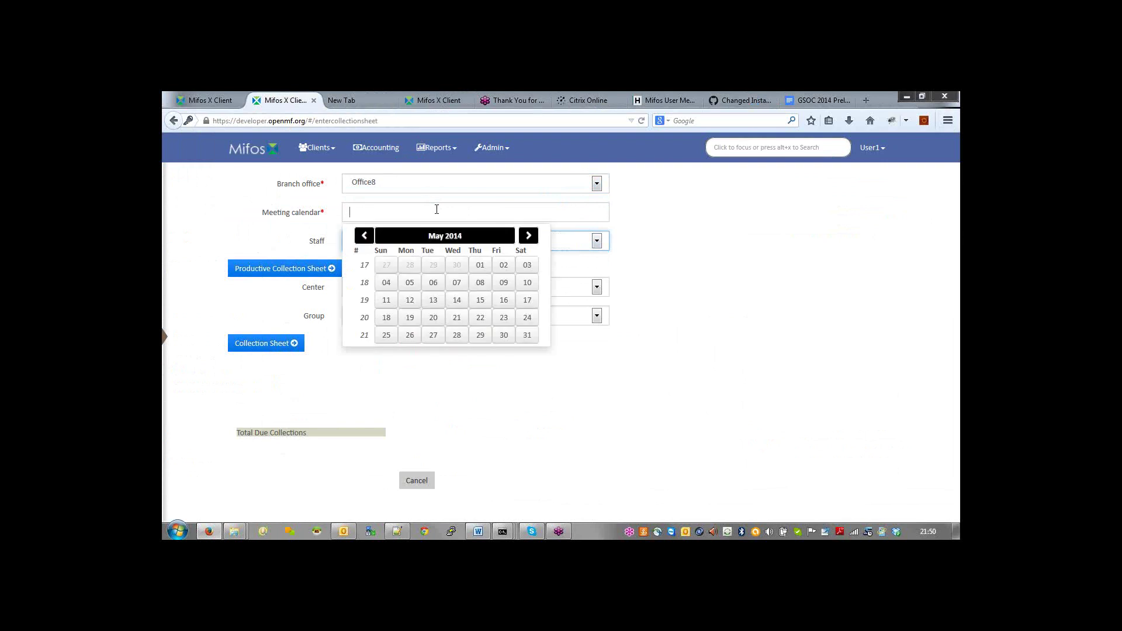
click(682, 284)
click(596, 287)
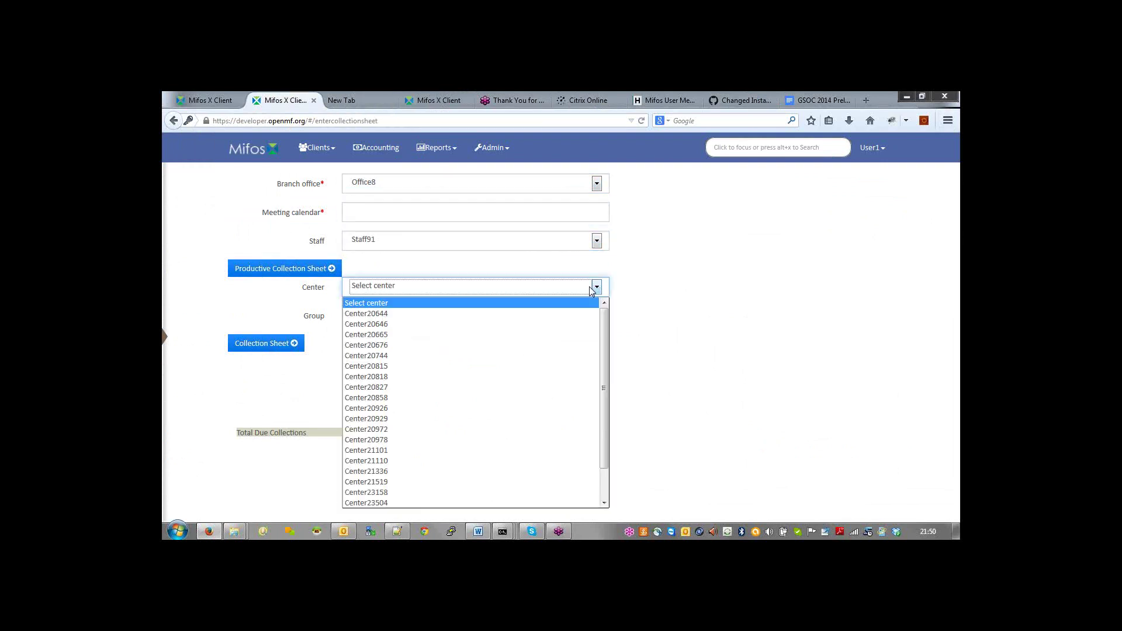
click(429, 315)
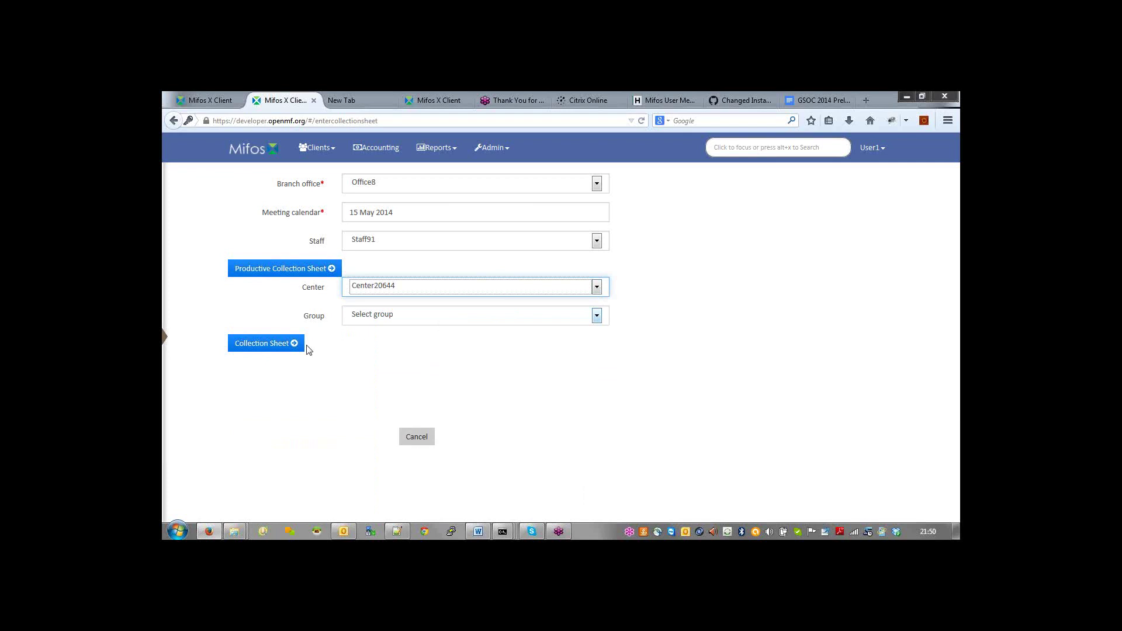
click(291, 345)
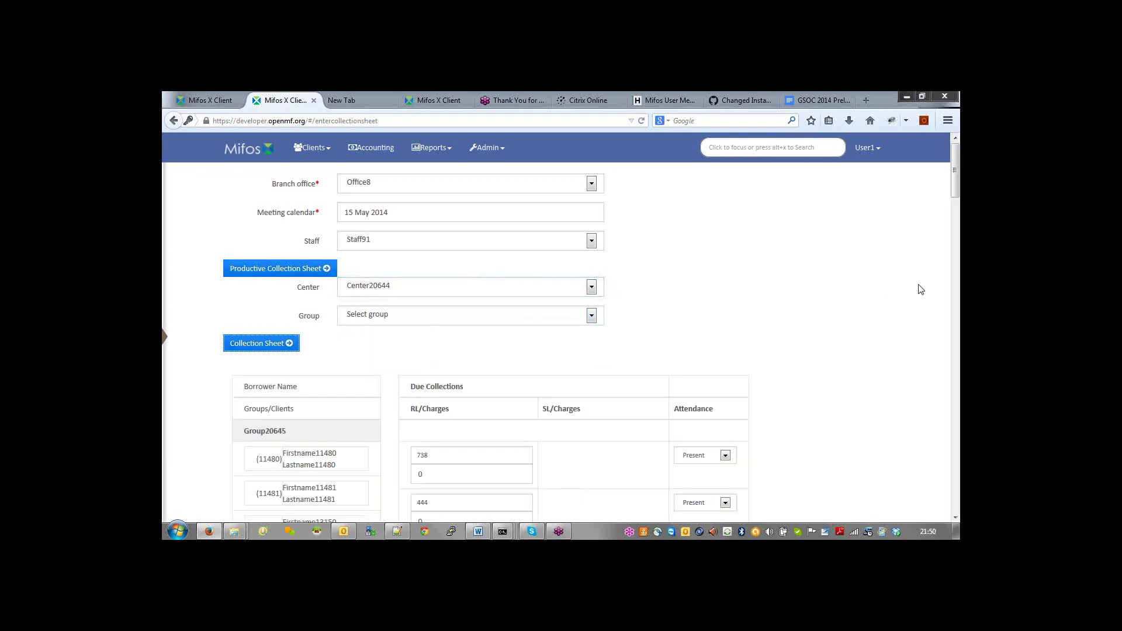
click(955, 518)
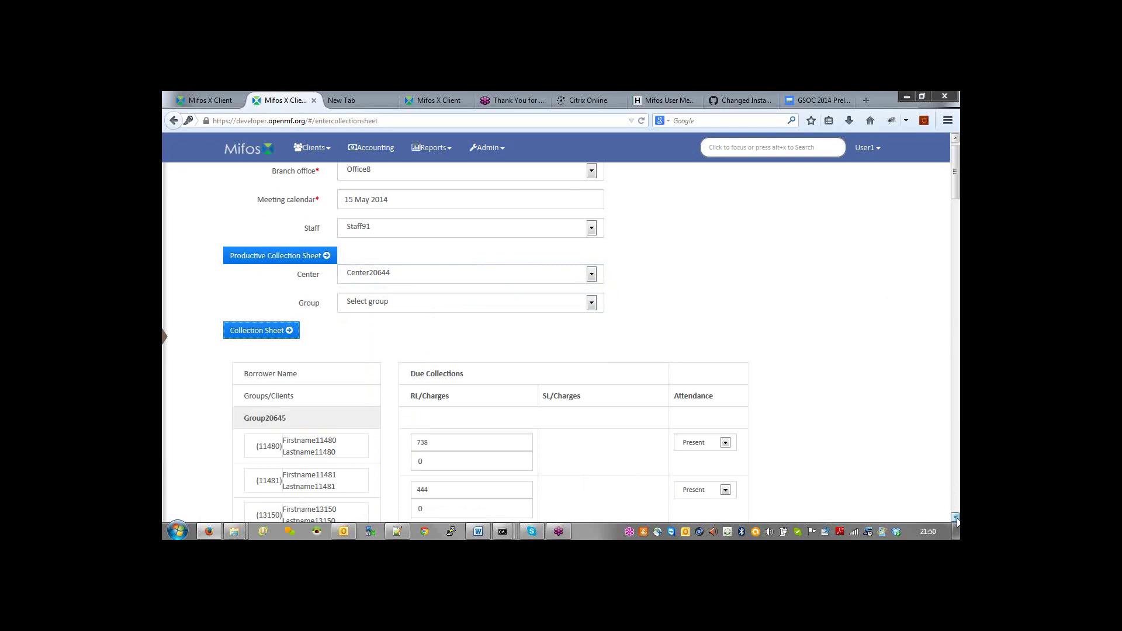
click(955, 517)
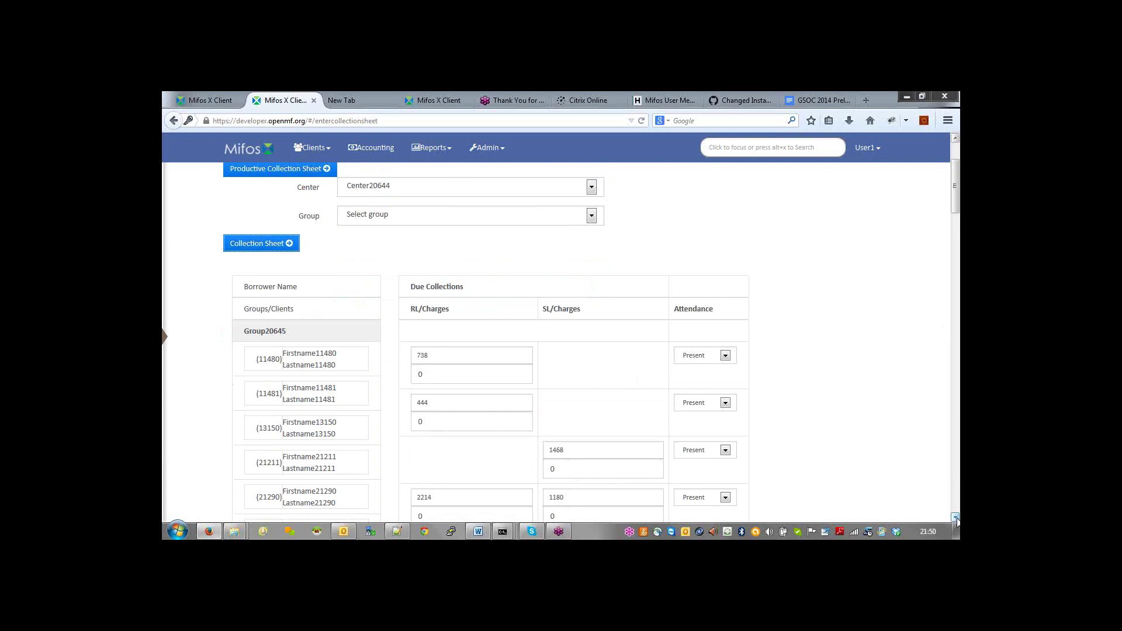
click(955, 517)
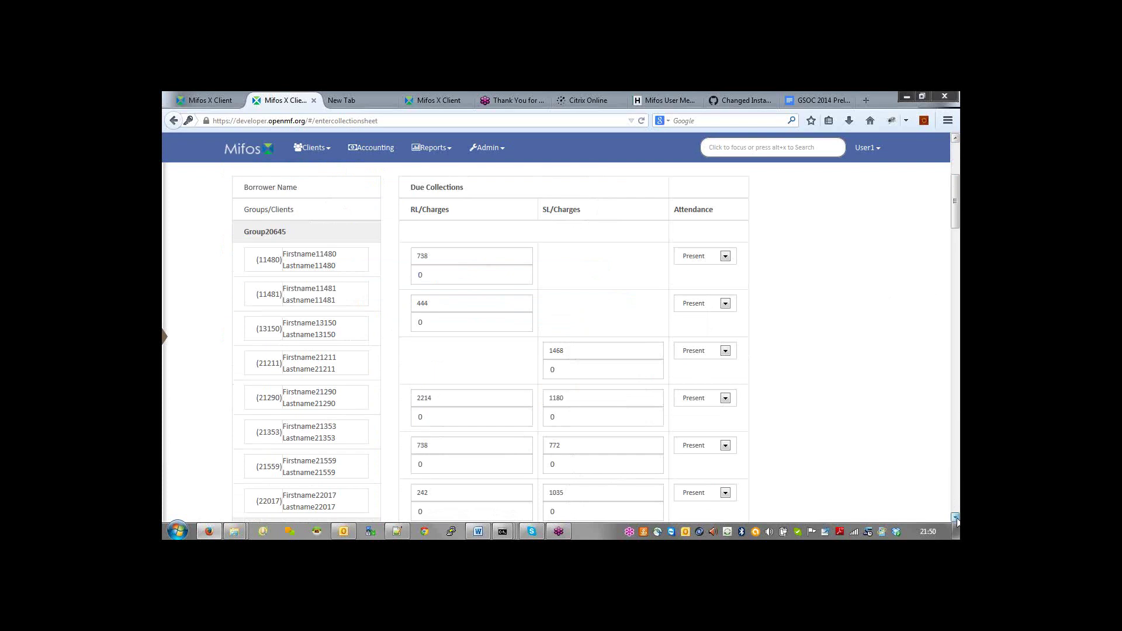
click(955, 517)
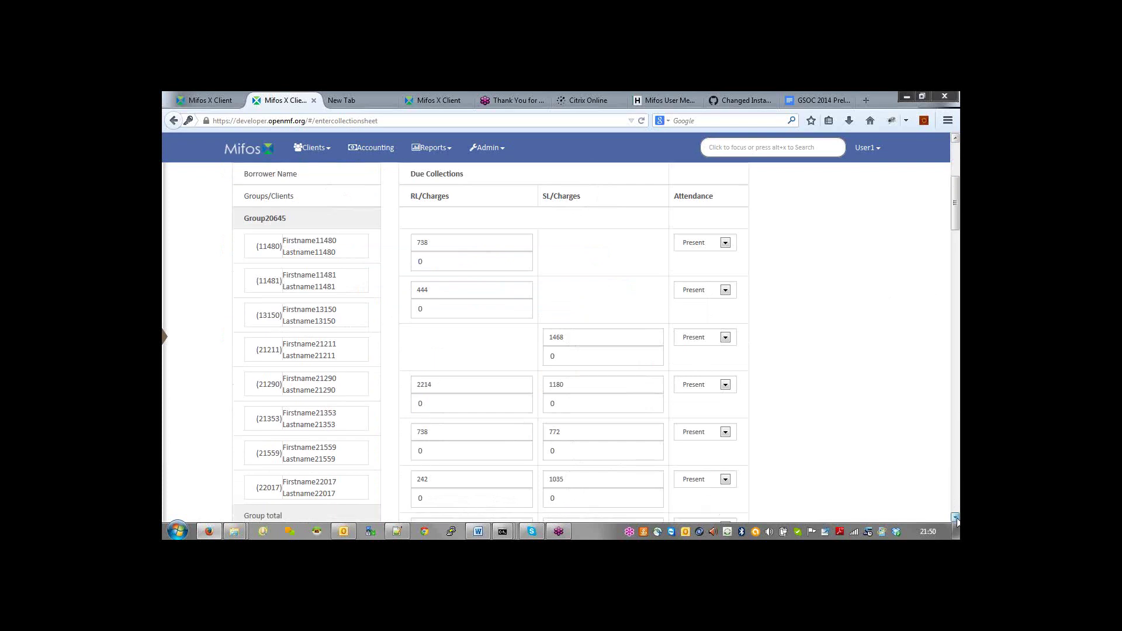
click(955, 518)
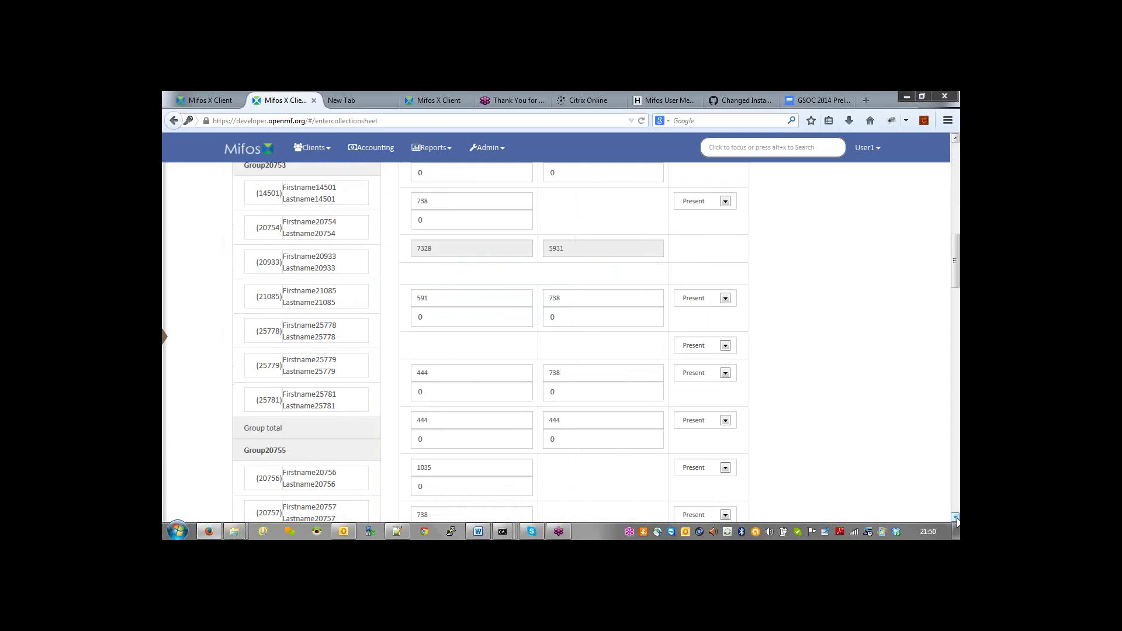
click(954, 517)
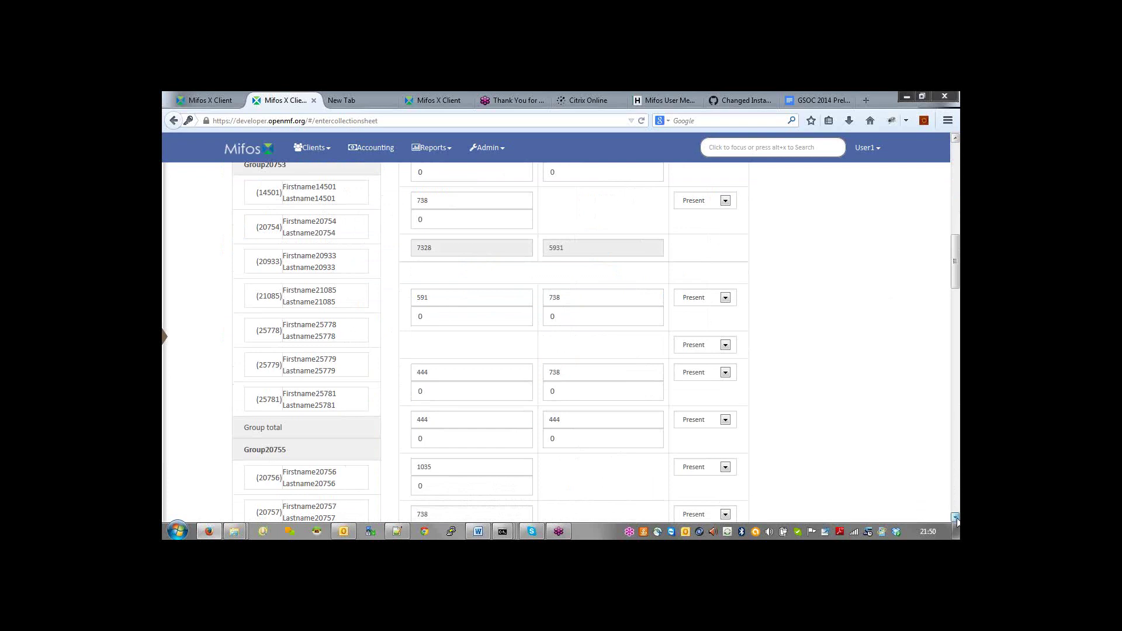
click(955, 517)
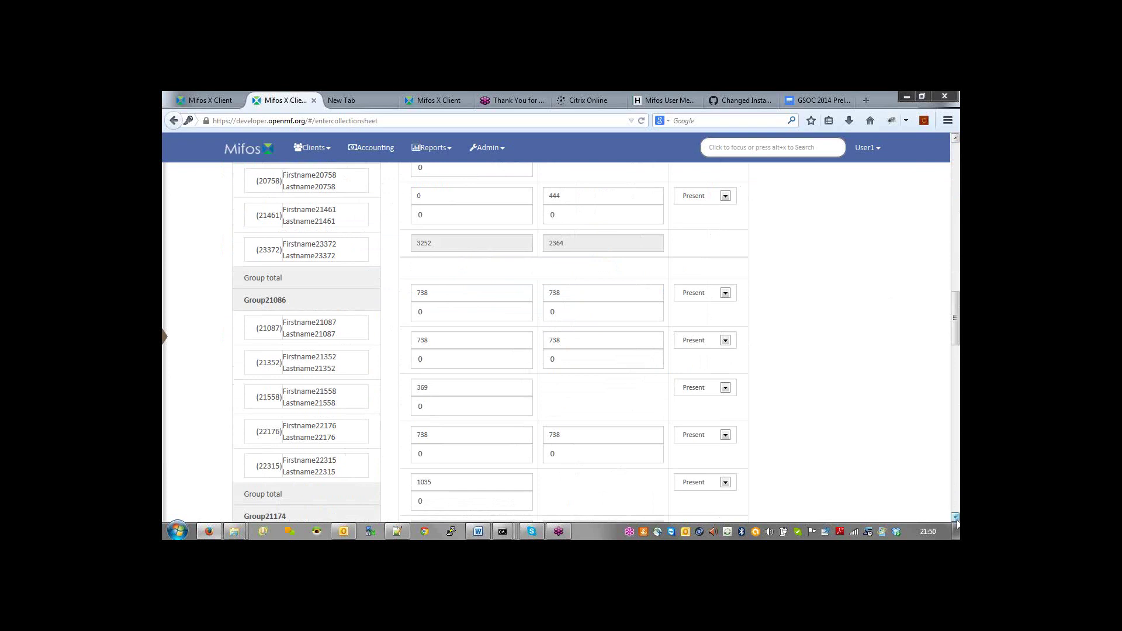
click(956, 517)
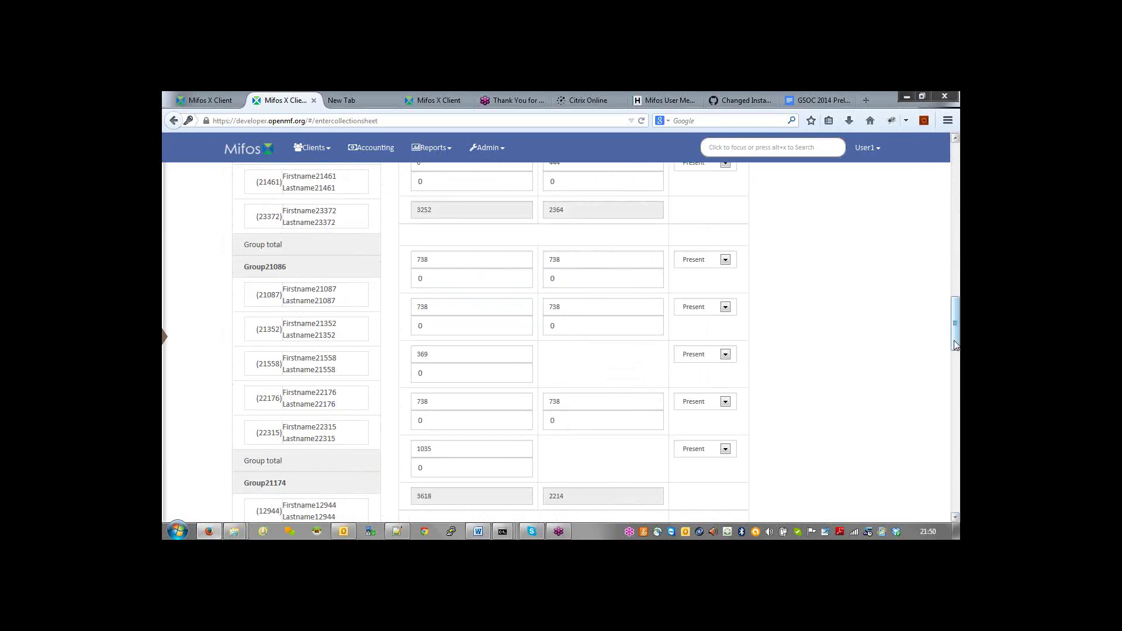
drag(955, 345, 956, 273)
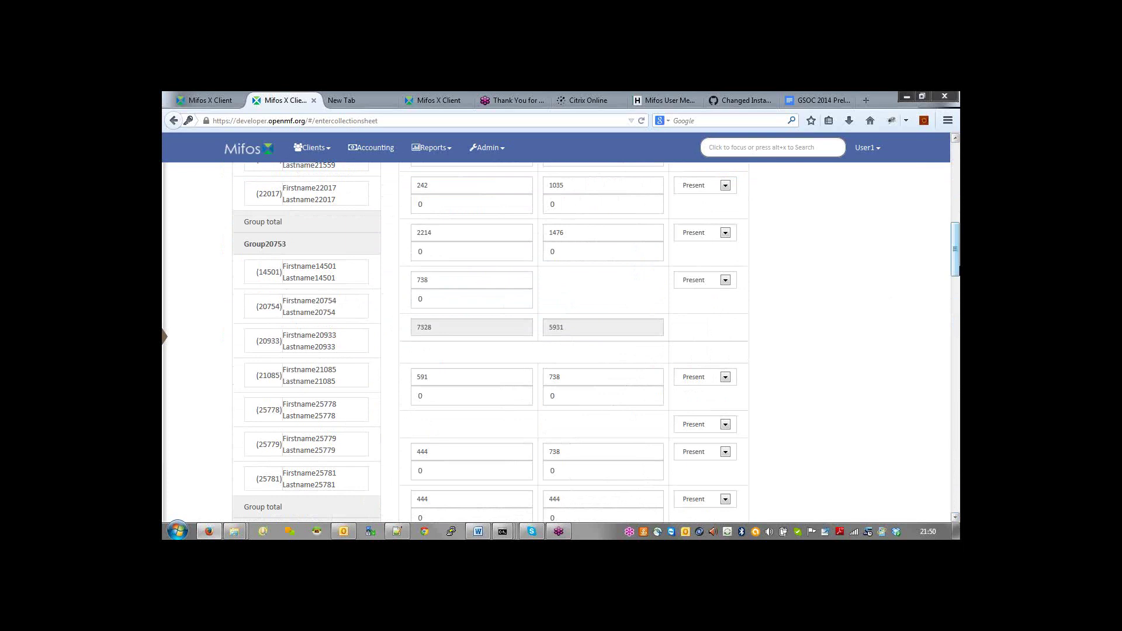
drag(955, 273, 957, 270)
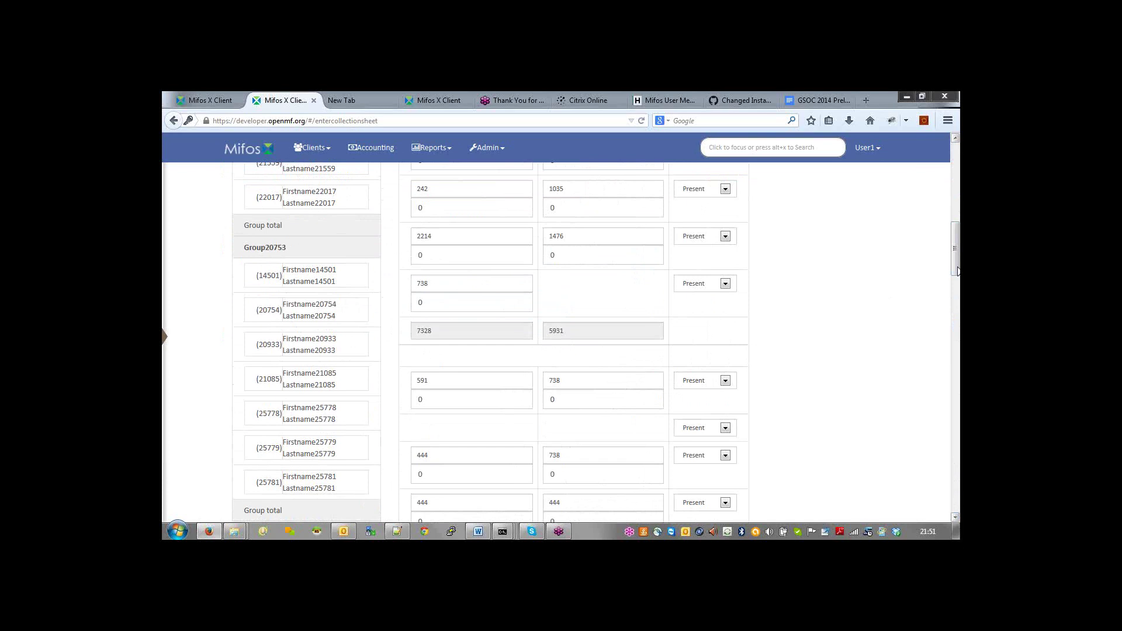
drag(958, 270, 956, 212)
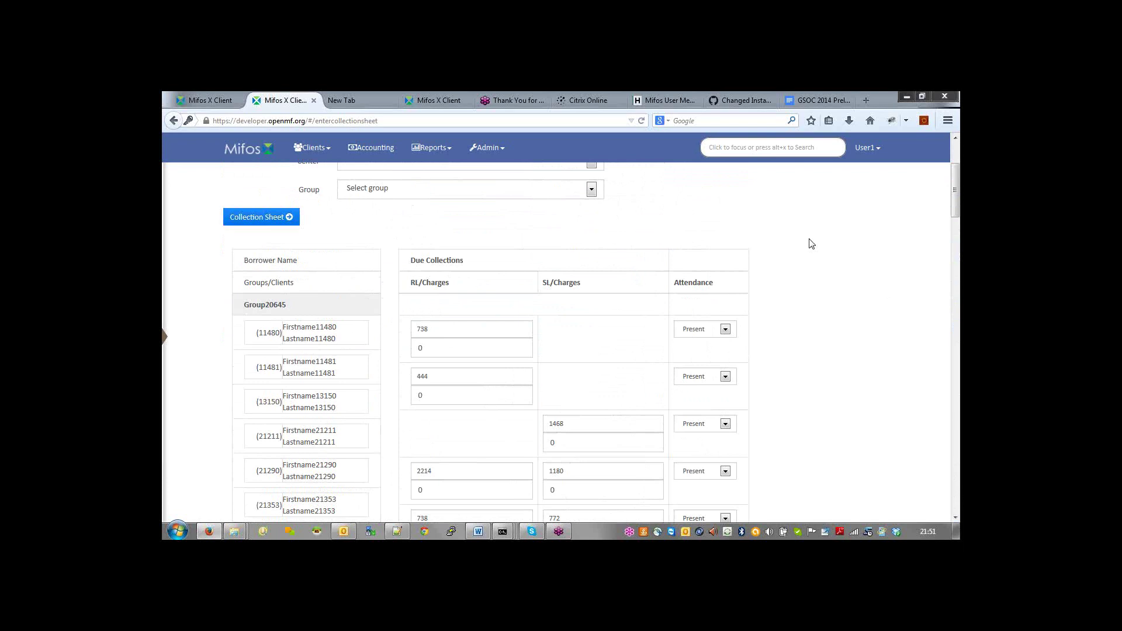
Step: Set the meeting date to 08 May 2014, clear the center, and generate Office8's productive collection sheet
scroll(811, 243, up, 4)
click(423, 212)
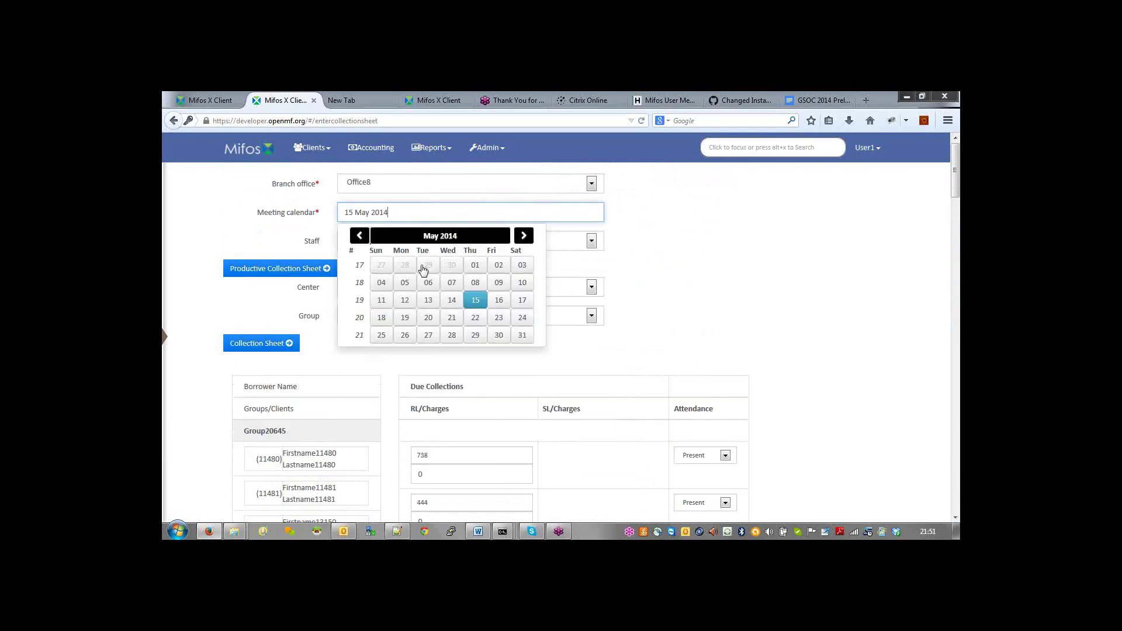
click(475, 282)
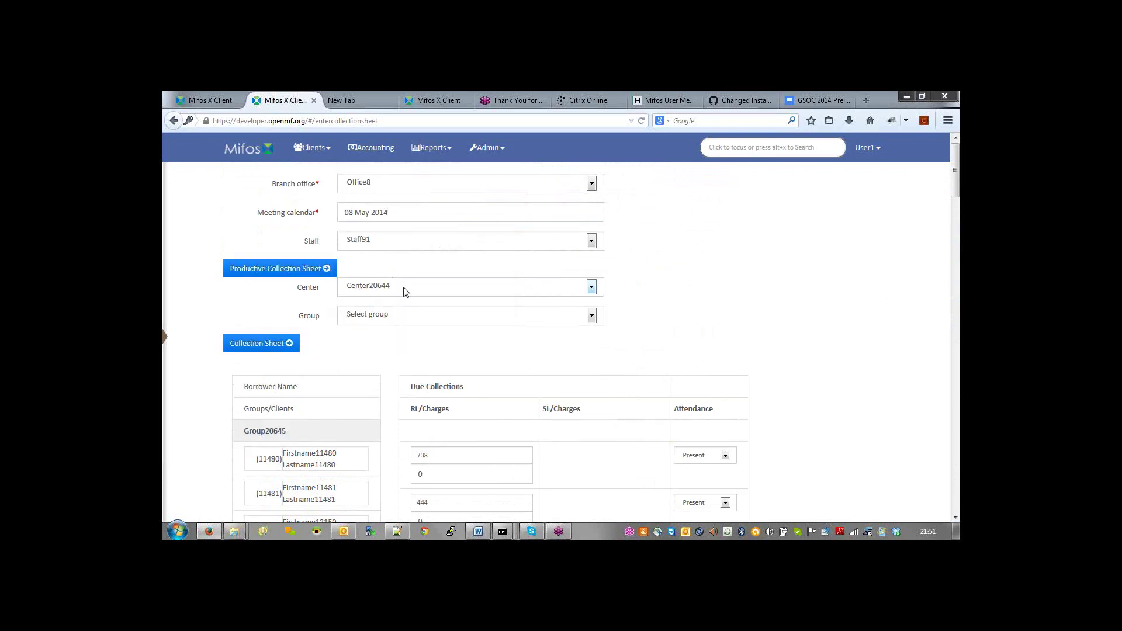
click(404, 288)
click(387, 301)
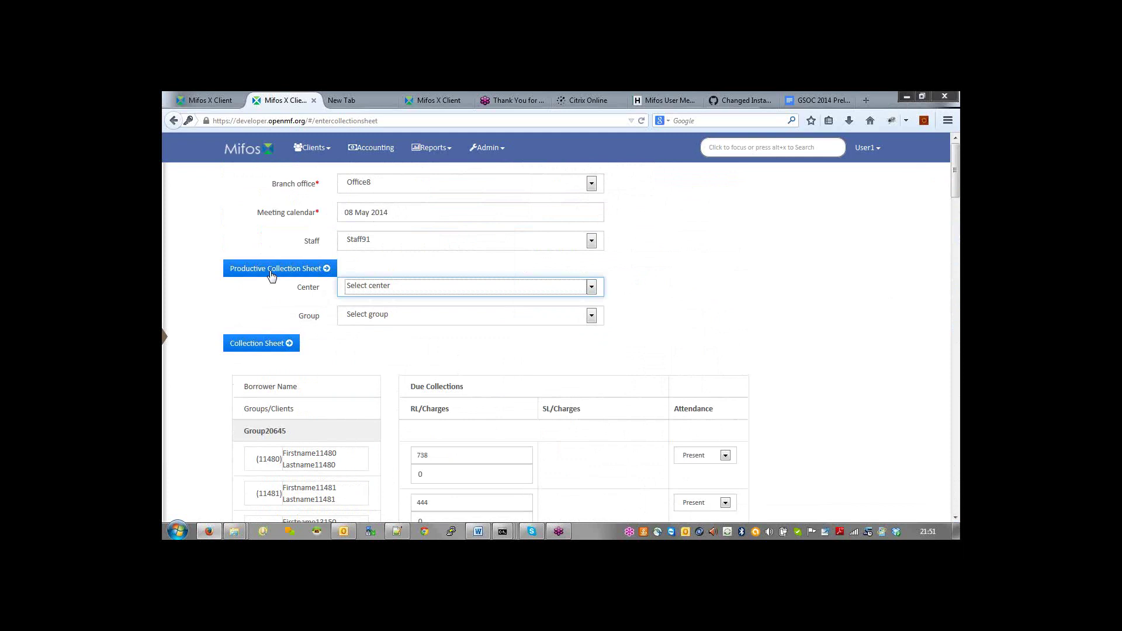
click(271, 272)
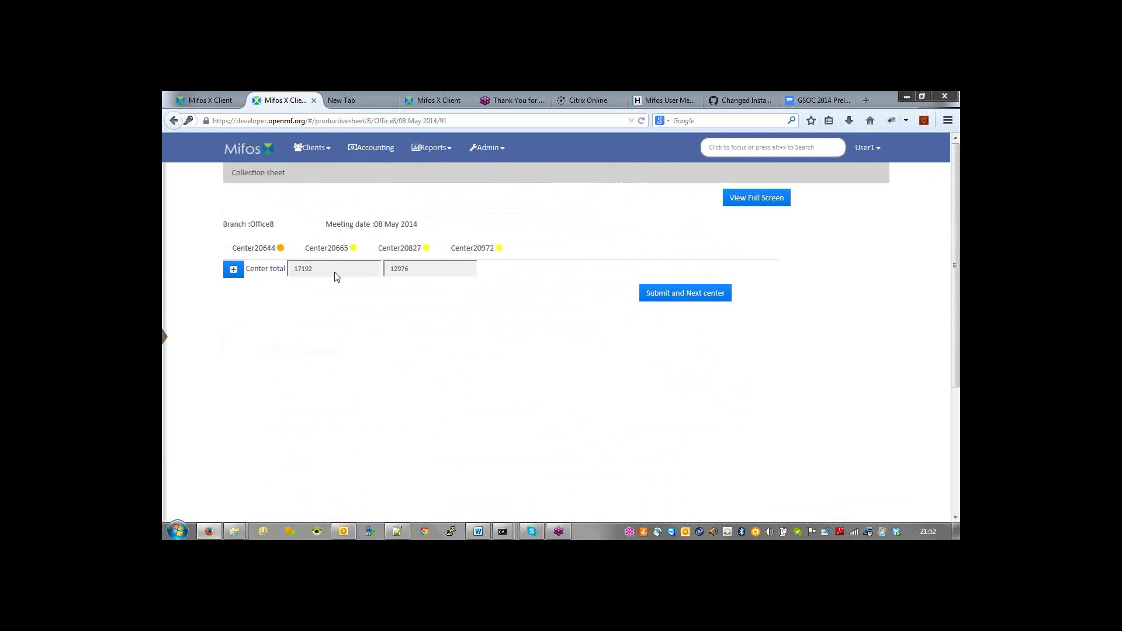
click(233, 271)
click(233, 271)
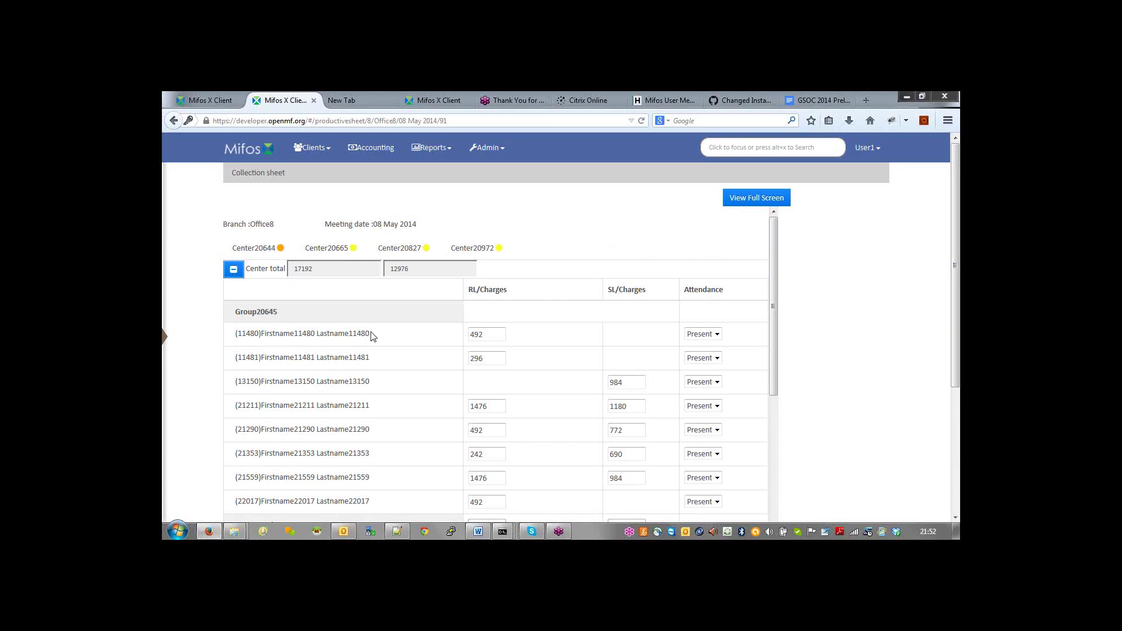
drag(371, 333, 234, 332)
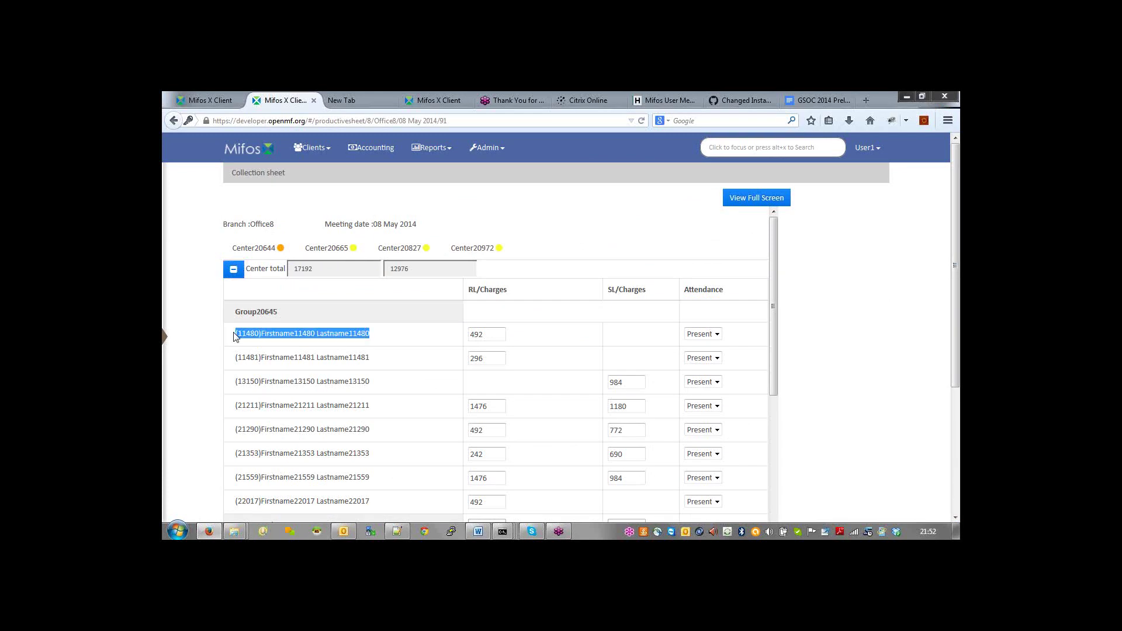
click(286, 347)
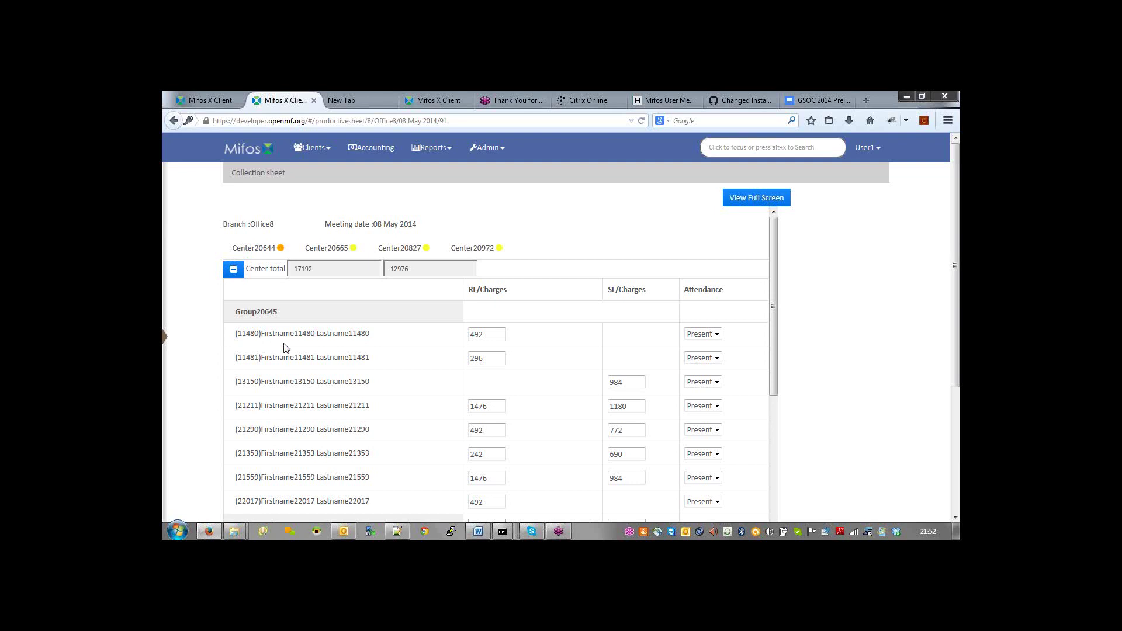
double_click(249, 332)
click(481, 337)
click(234, 271)
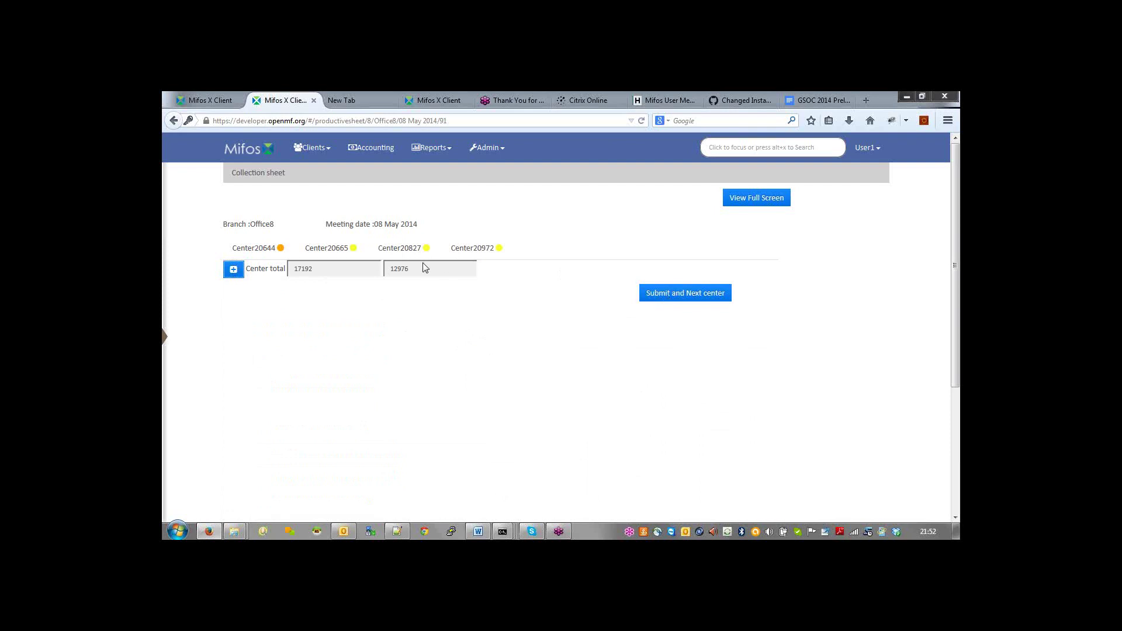
Step: Review Center20665's client breakdown and submit its collections to move to the next center
click(336, 251)
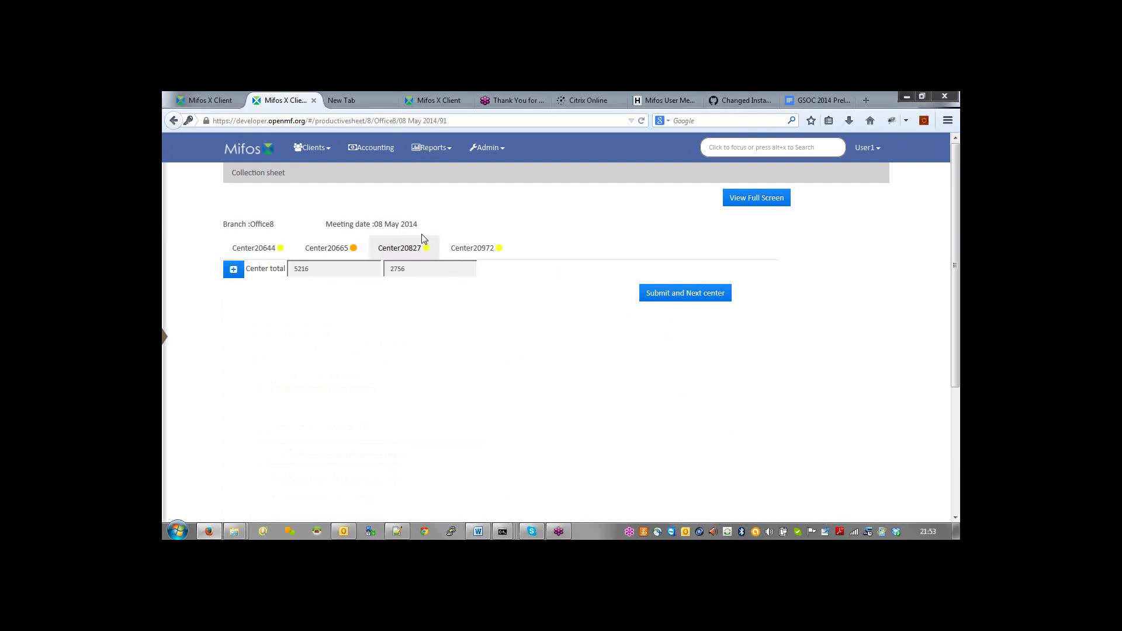
click(233, 271)
click(232, 272)
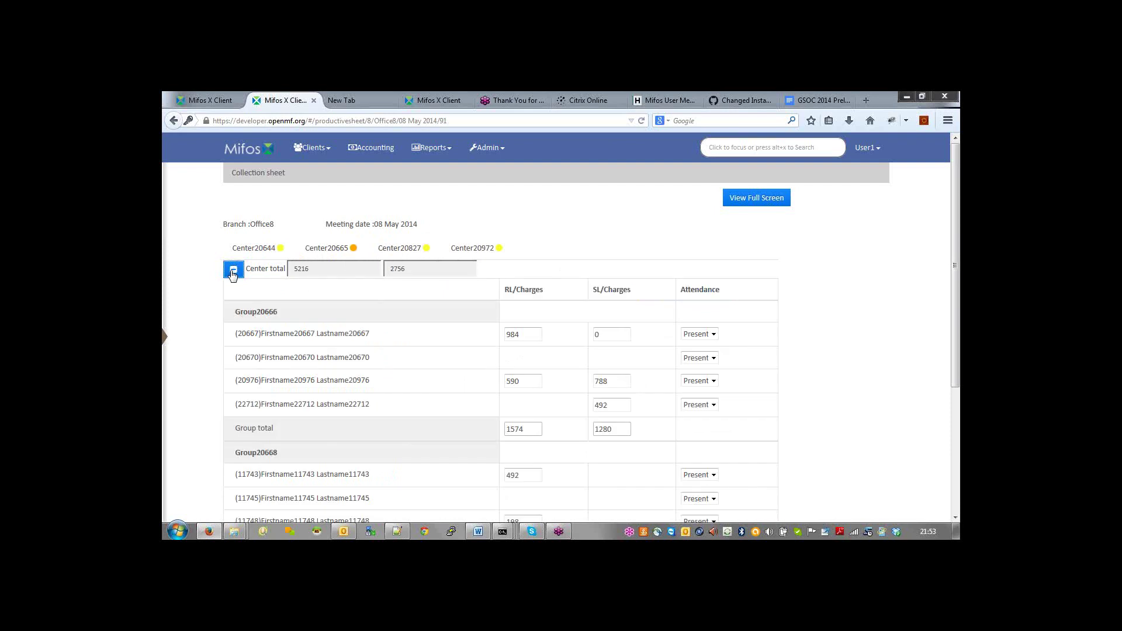
double_click(596, 291)
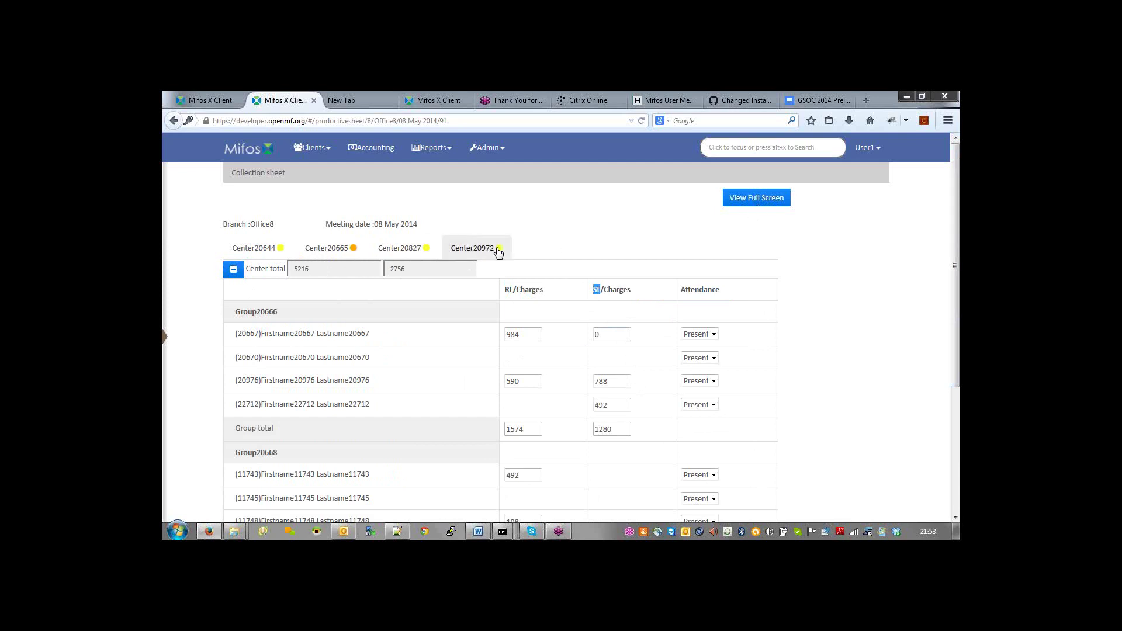
click(233, 270)
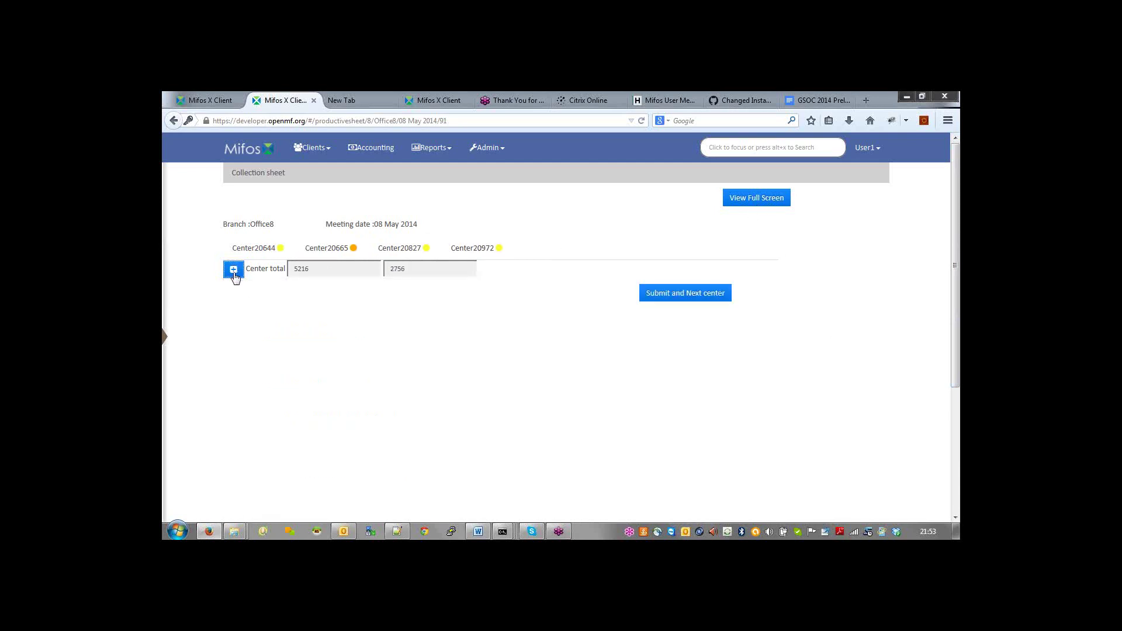
click(681, 295)
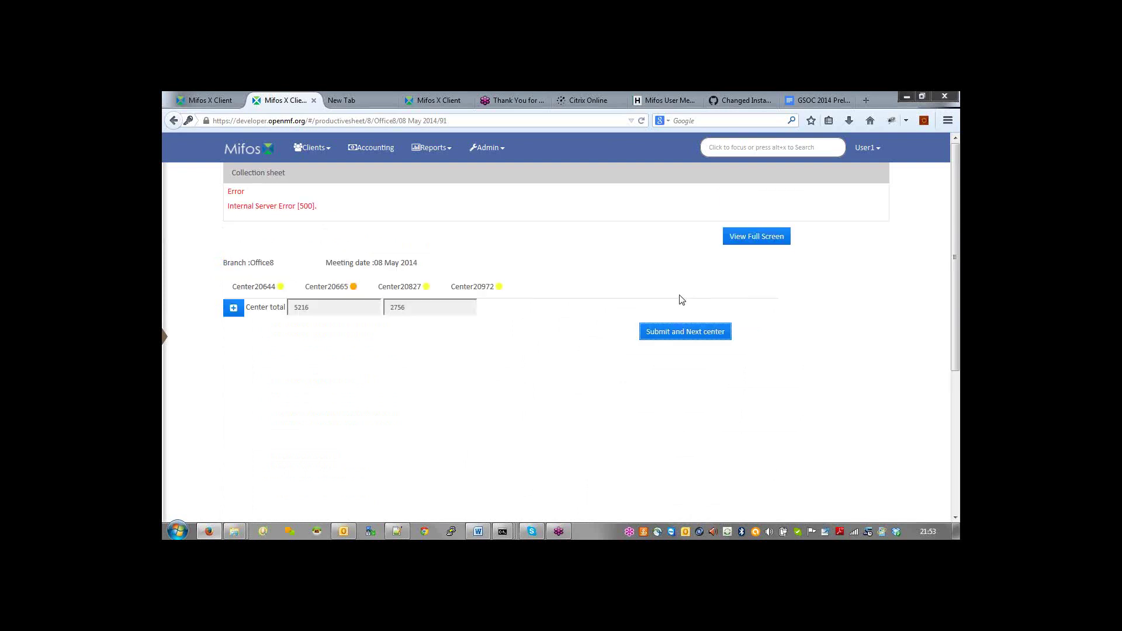
Step: Submit Center20644's collection and move on to the Center20665 collection
click(252, 288)
click(670, 295)
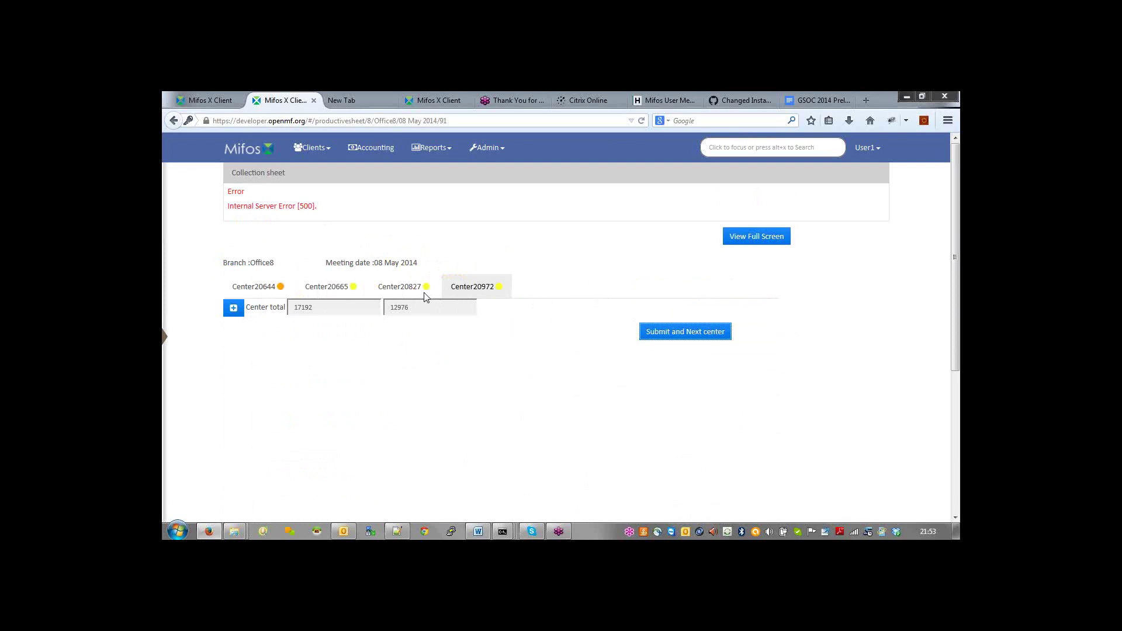
click(333, 290)
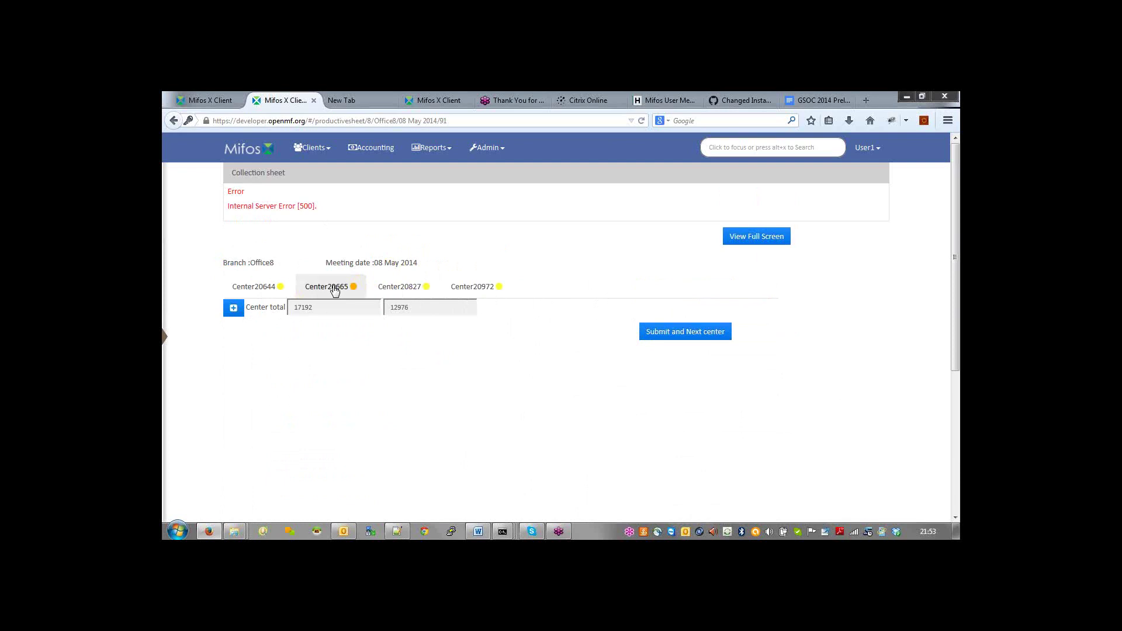
Step: Back on Center20644, expand the groups and clients under Center total and view the sheet full screen
click(258, 253)
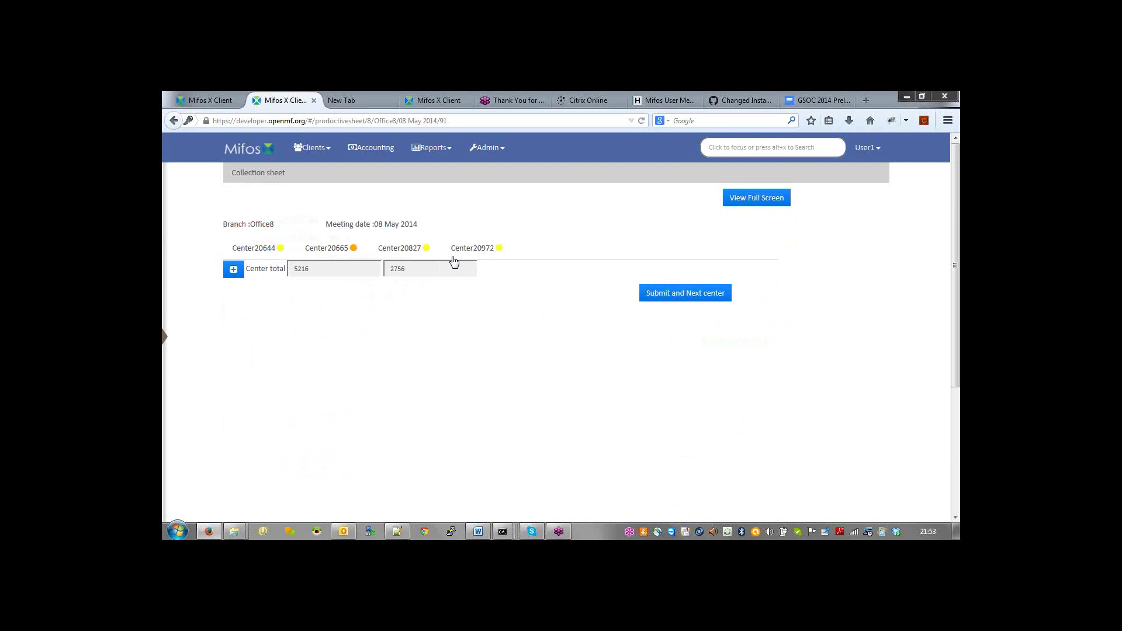
click(234, 270)
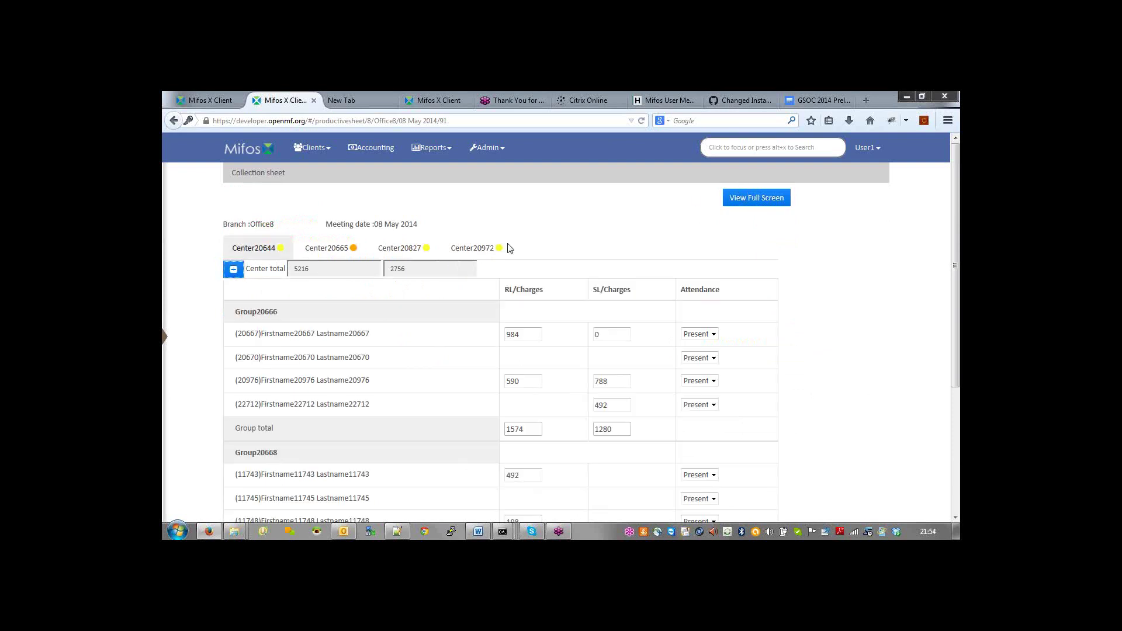
click(744, 201)
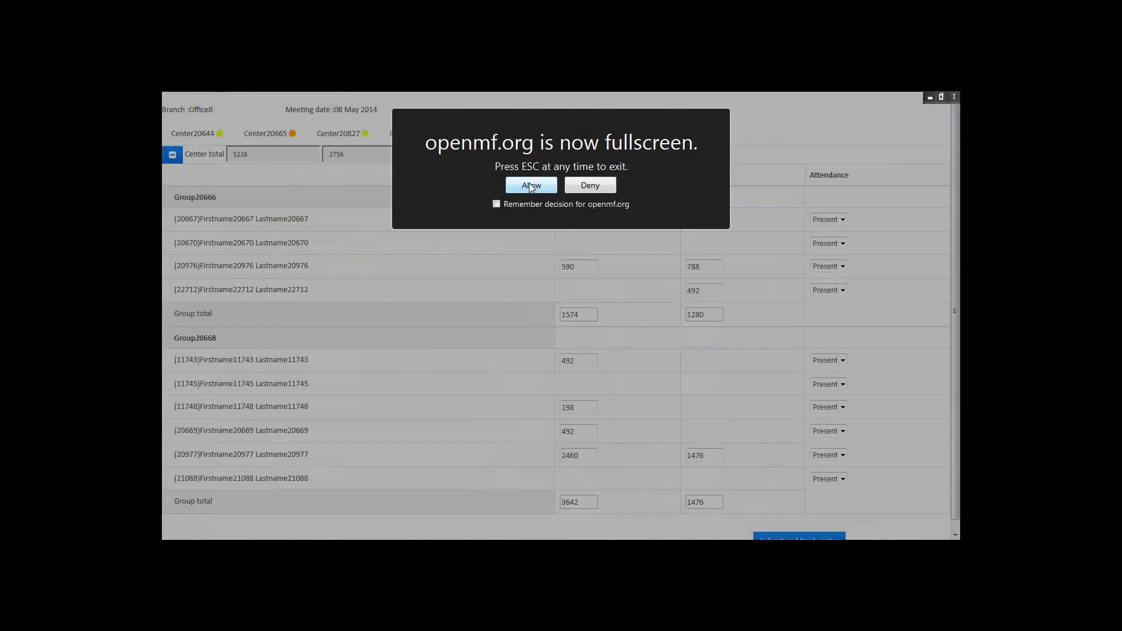
Step: Allow full screen, scroll through the group and client totals, then exit full screen with F11
click(532, 186)
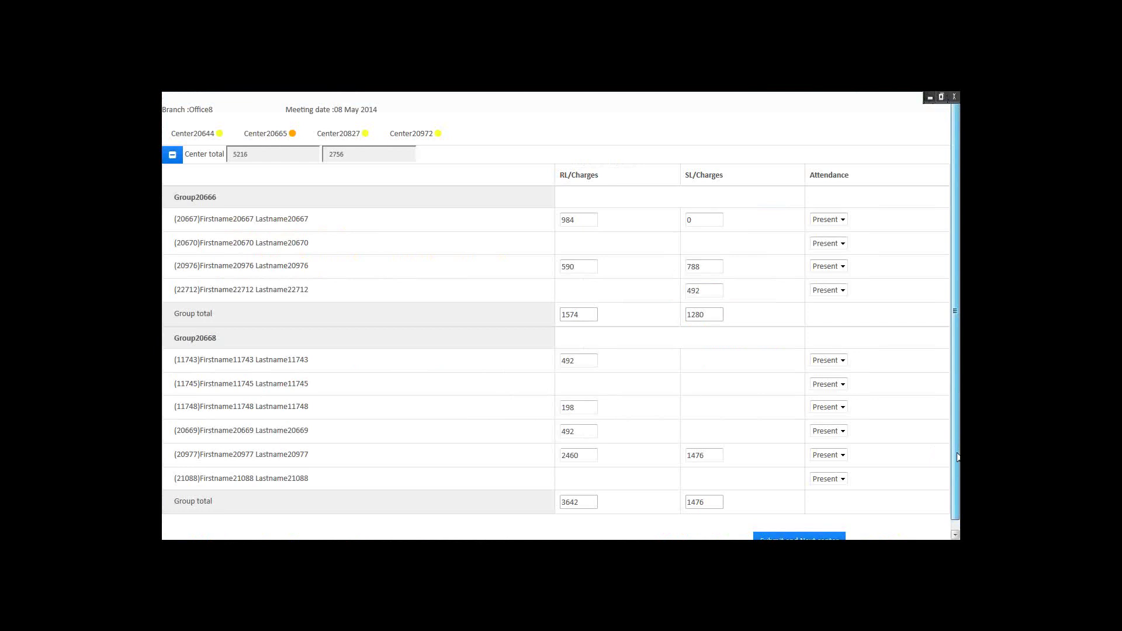
drag(958, 457, 958, 475)
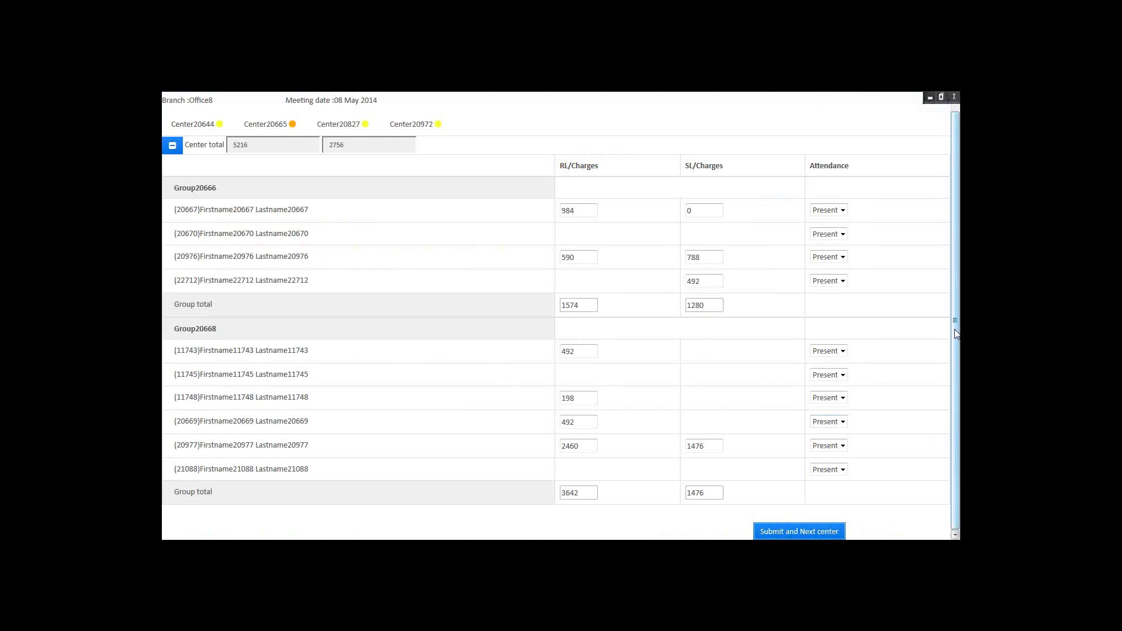
drag(956, 334, 959, 298)
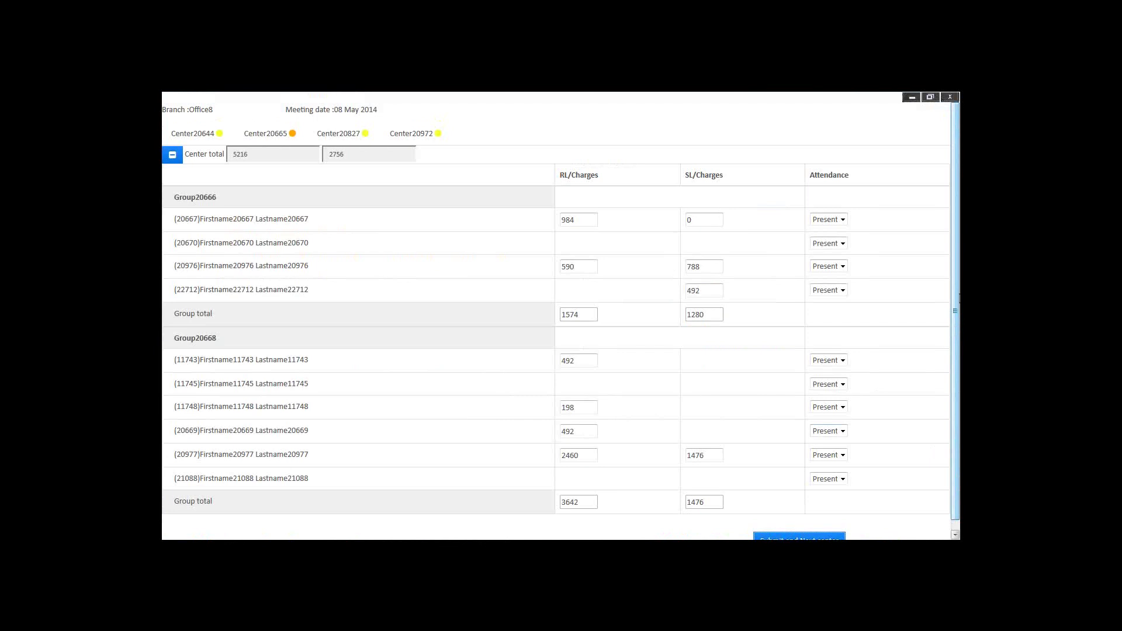
key(F11)
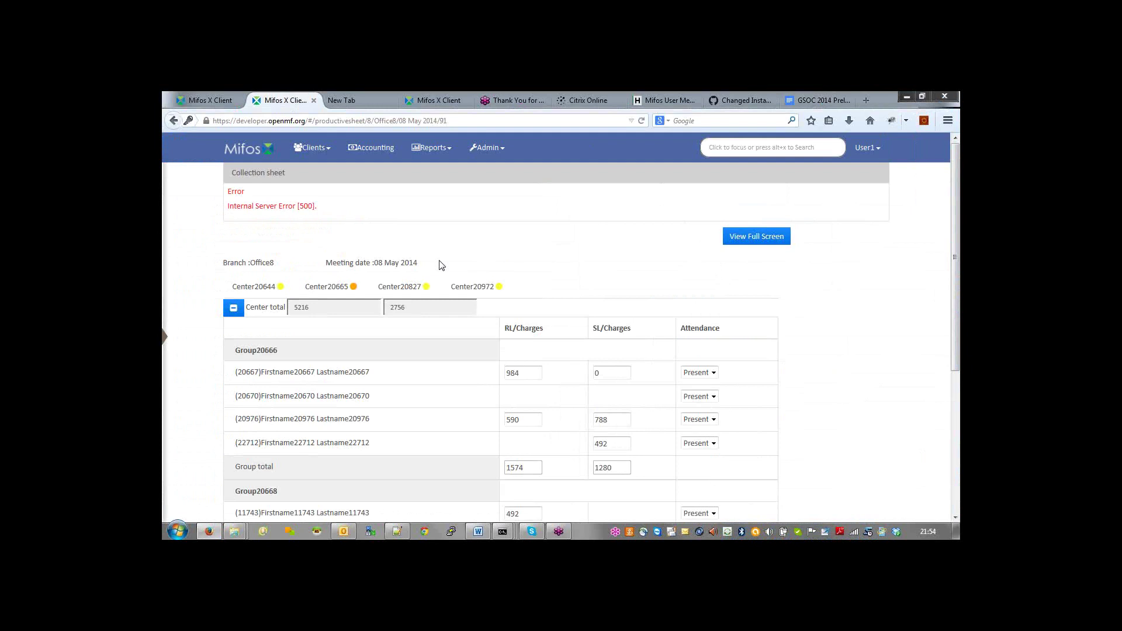
Step: Select the developer server part of the Mifos address, then show the New Tab page of site thumbnails
key(alt+Tab)
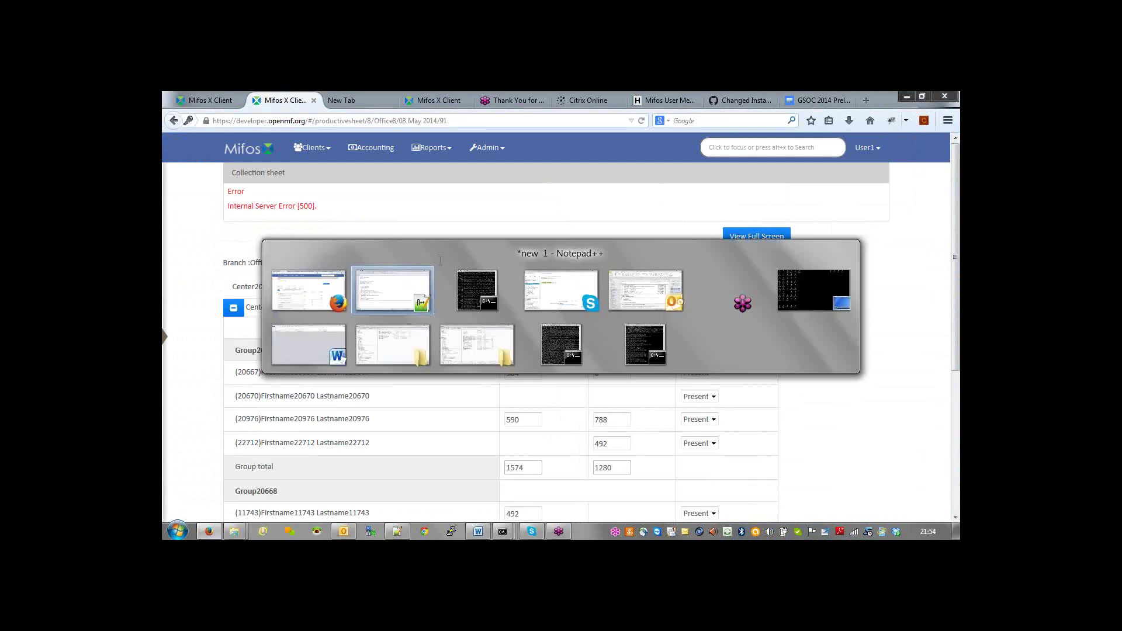
key(Escape)
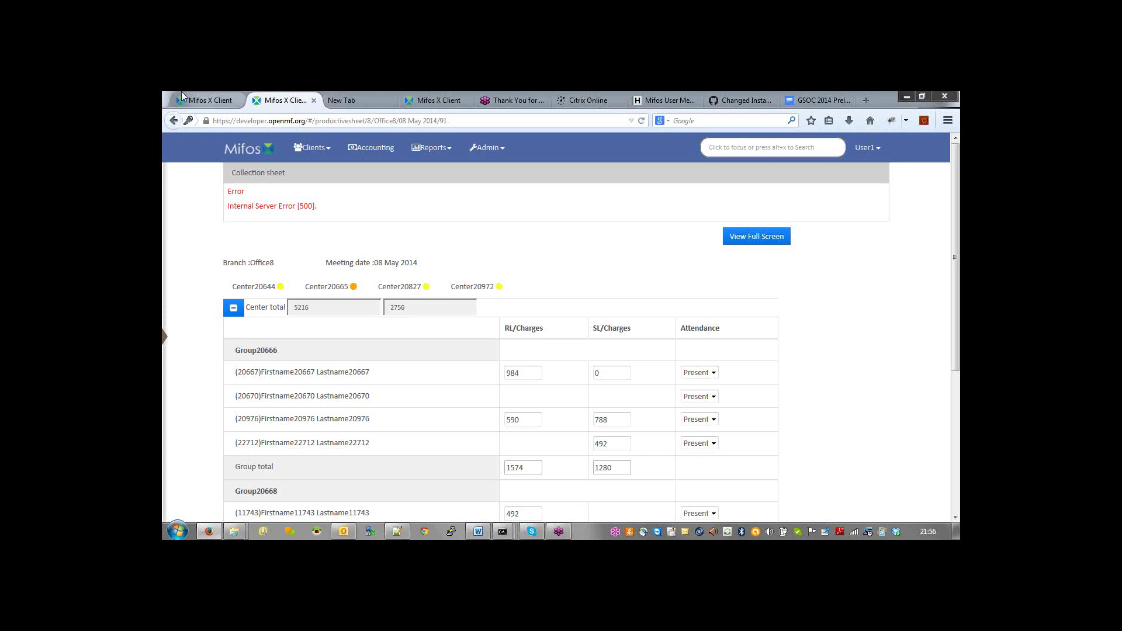
double_click(249, 121)
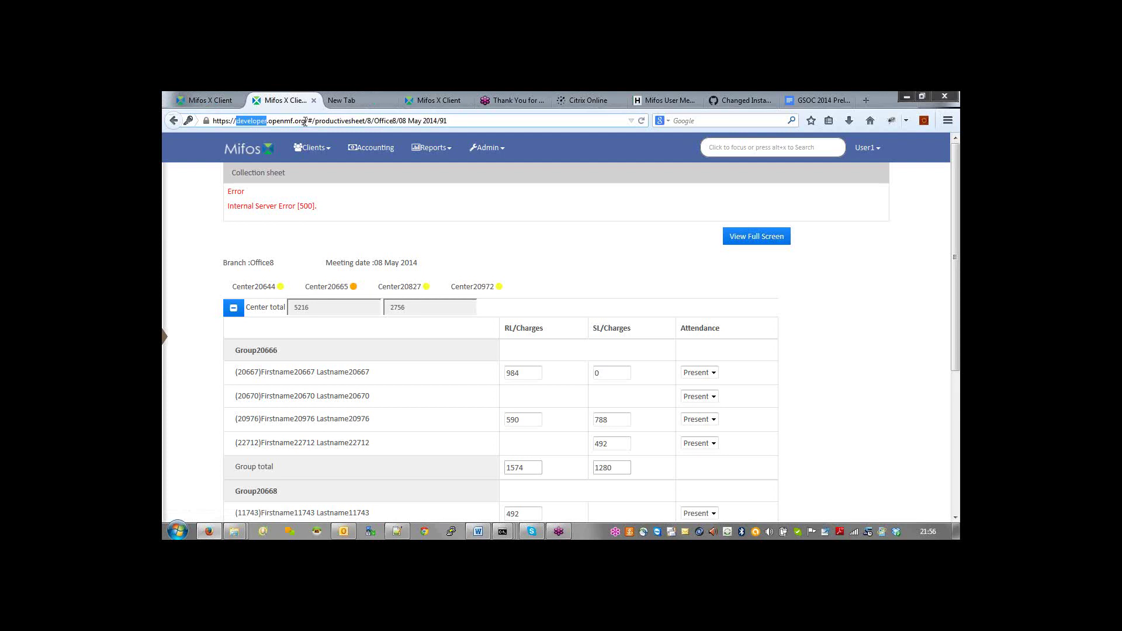
drag(306, 121, 216, 120)
click(512, 258)
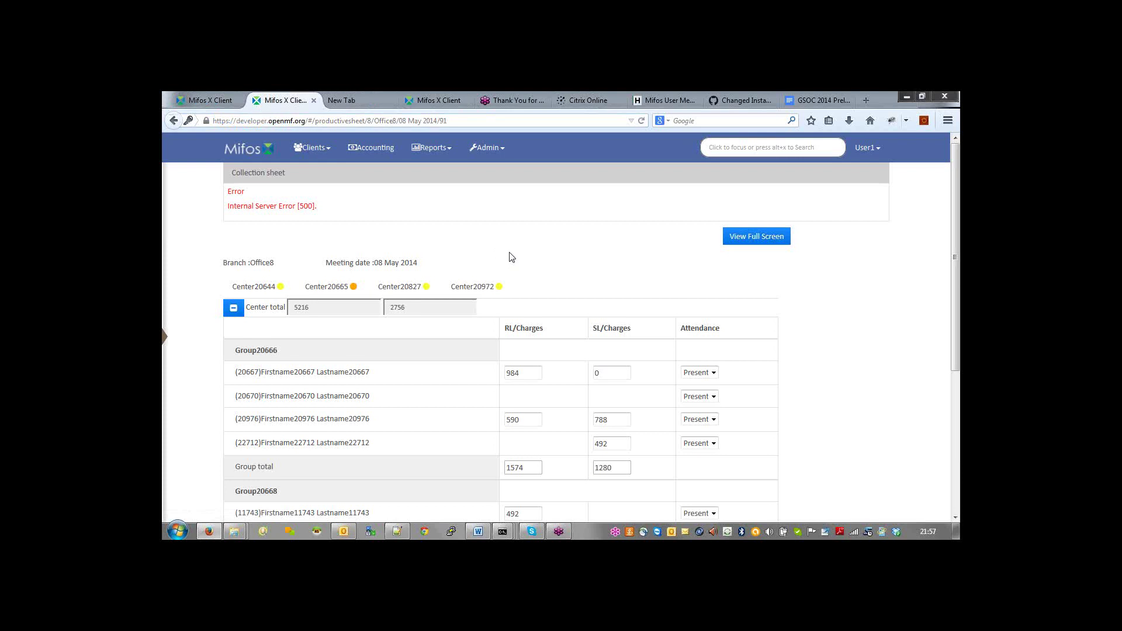
click(357, 100)
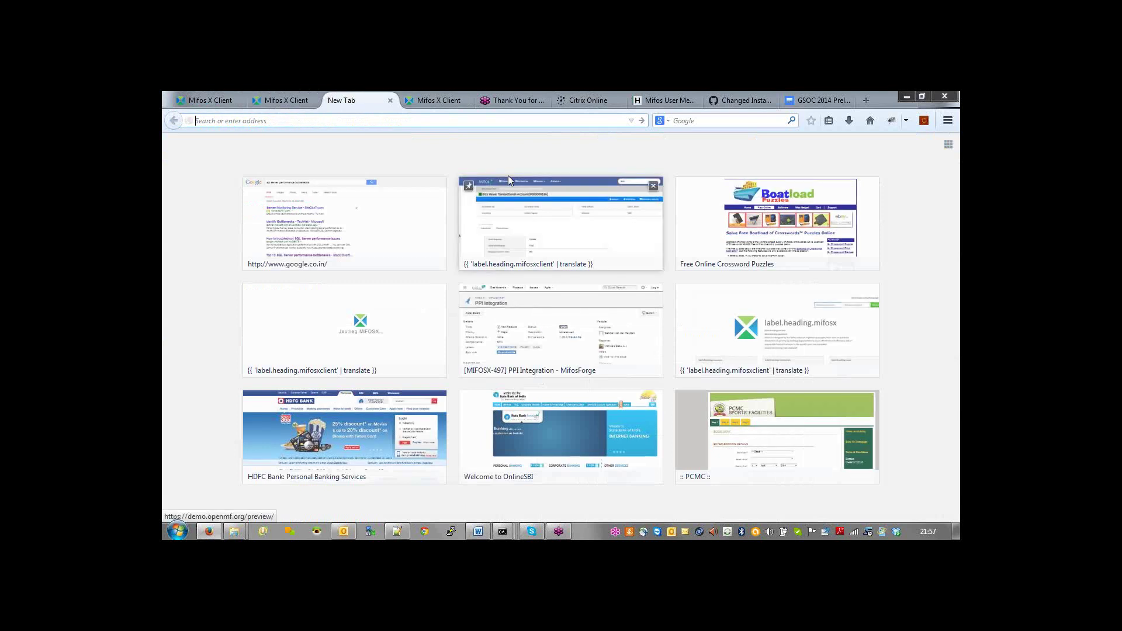
Step: On the demo server tab, go to Admin > Products > Loan Products, filter by 'BGS' and open BGS IGL FLAT
click(205, 100)
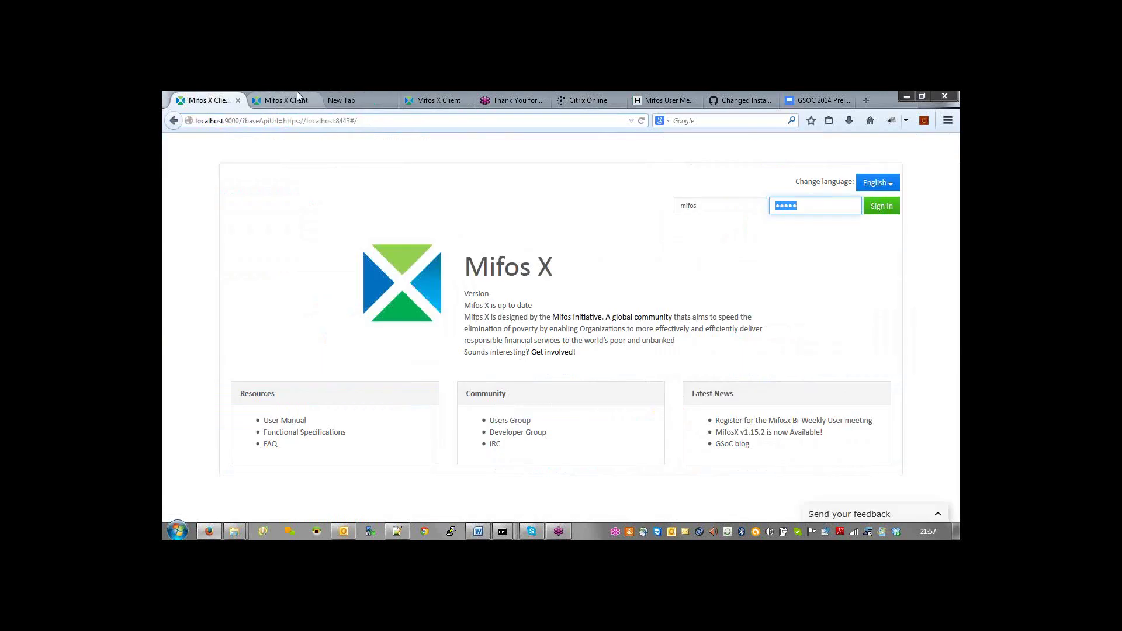
click(297, 99)
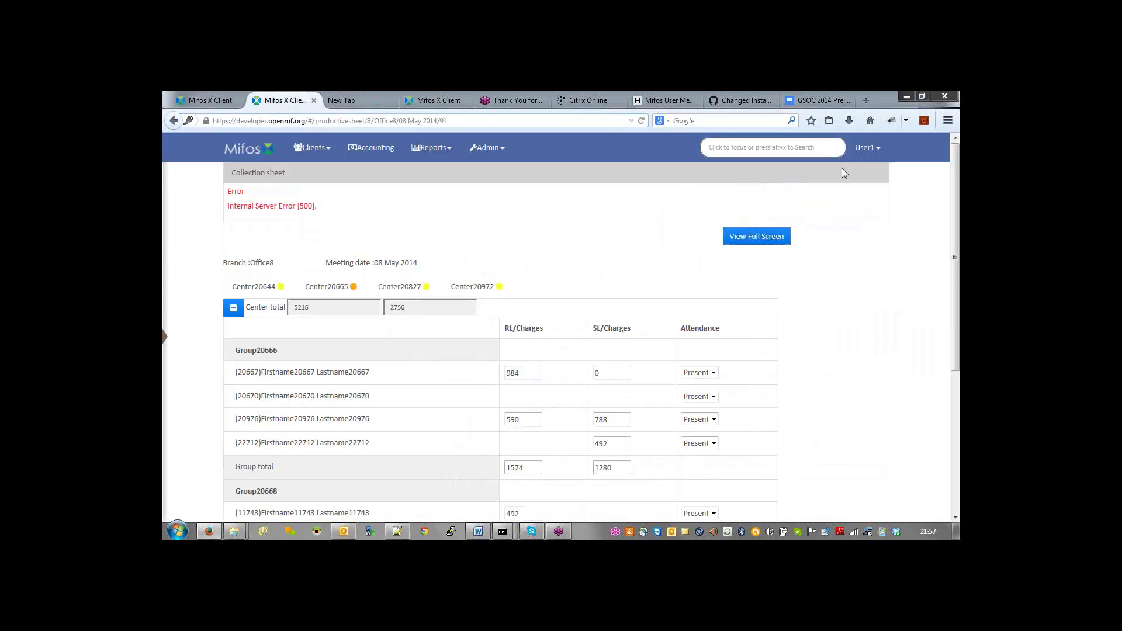
click(487, 147)
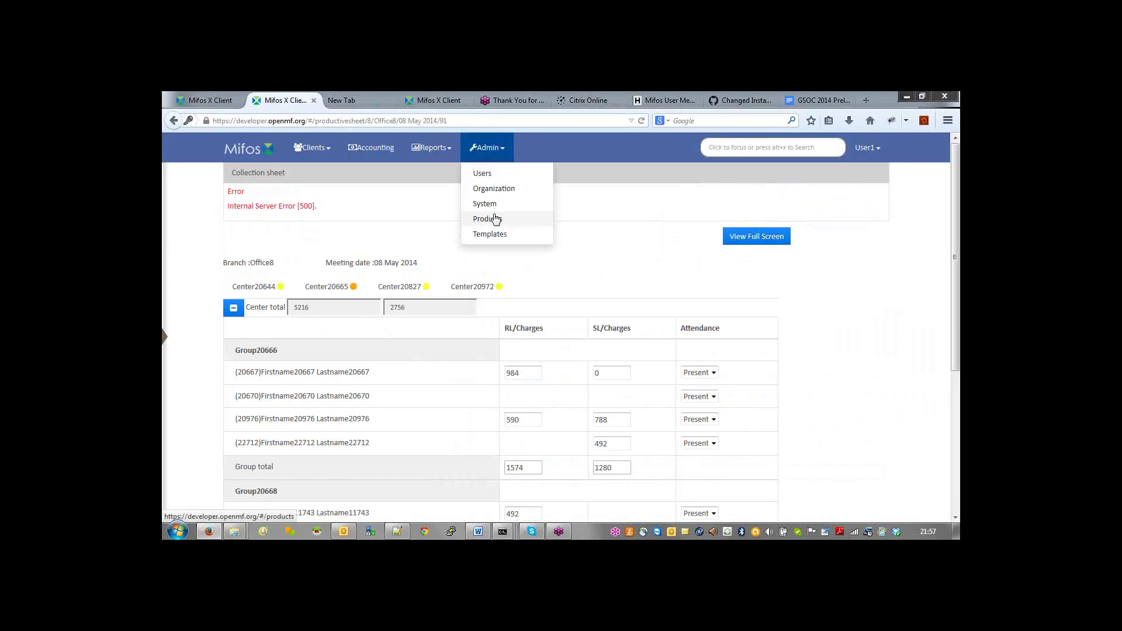
click(495, 219)
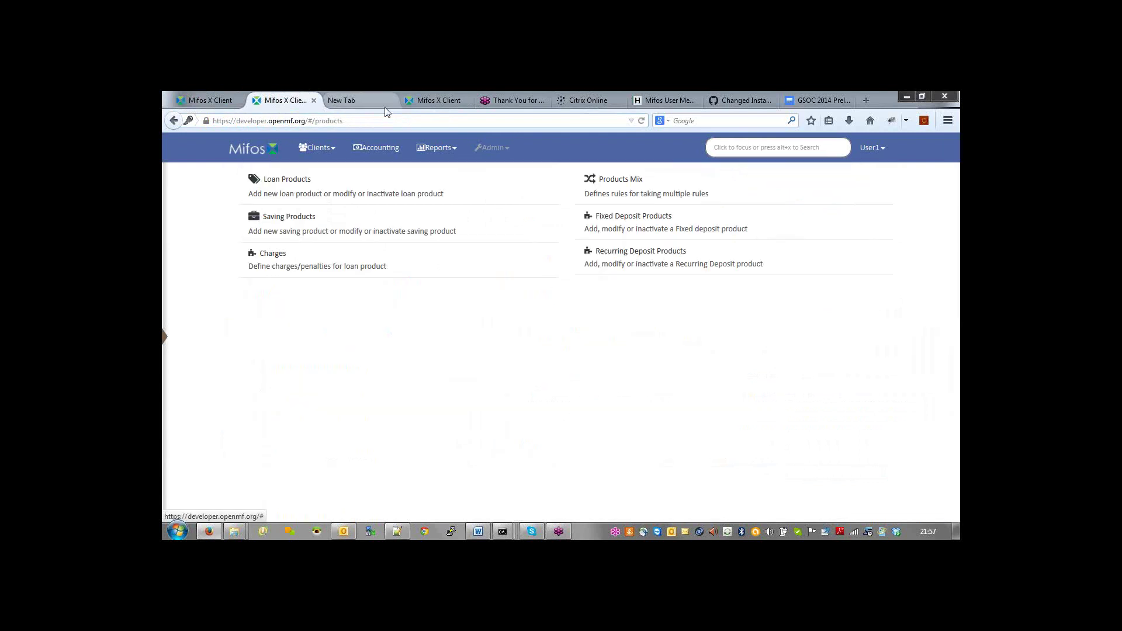
click(437, 100)
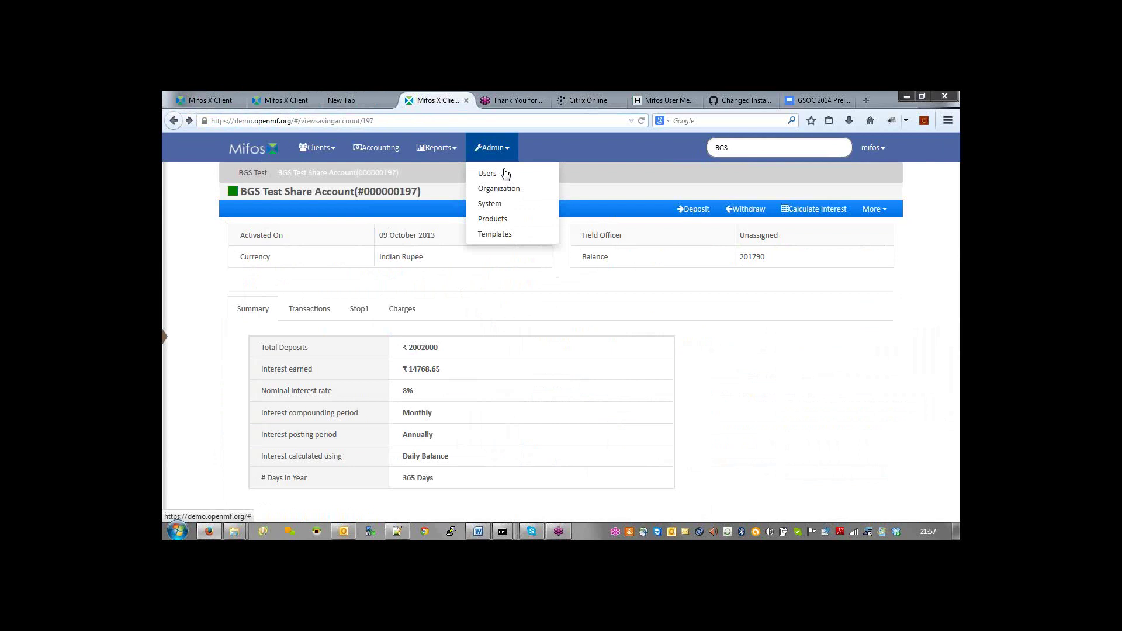
click(494, 219)
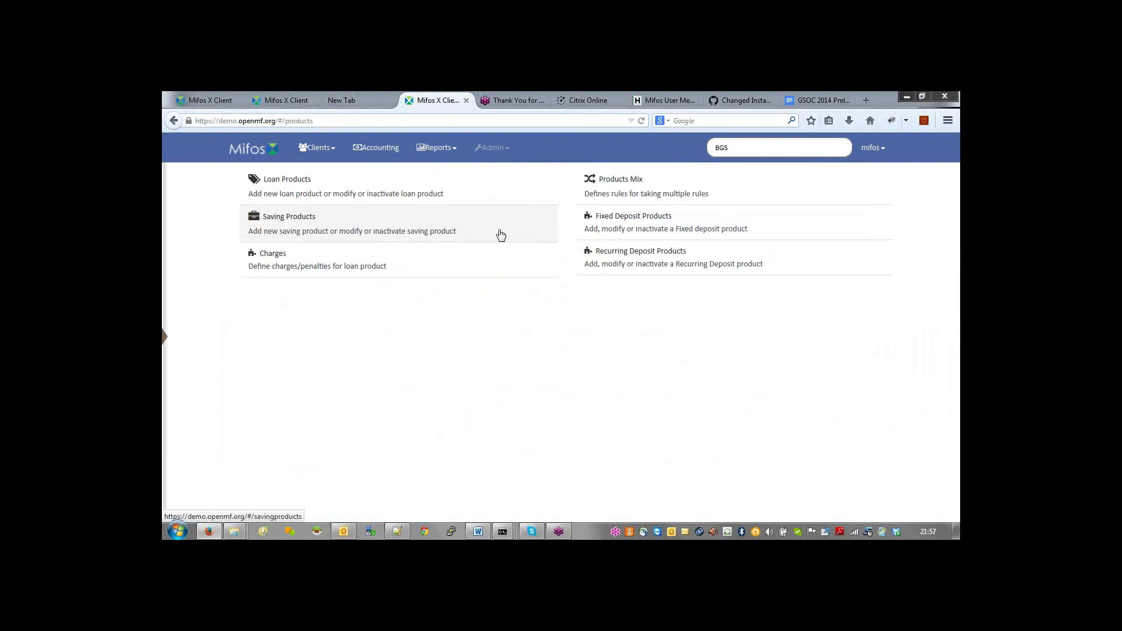
click(290, 187)
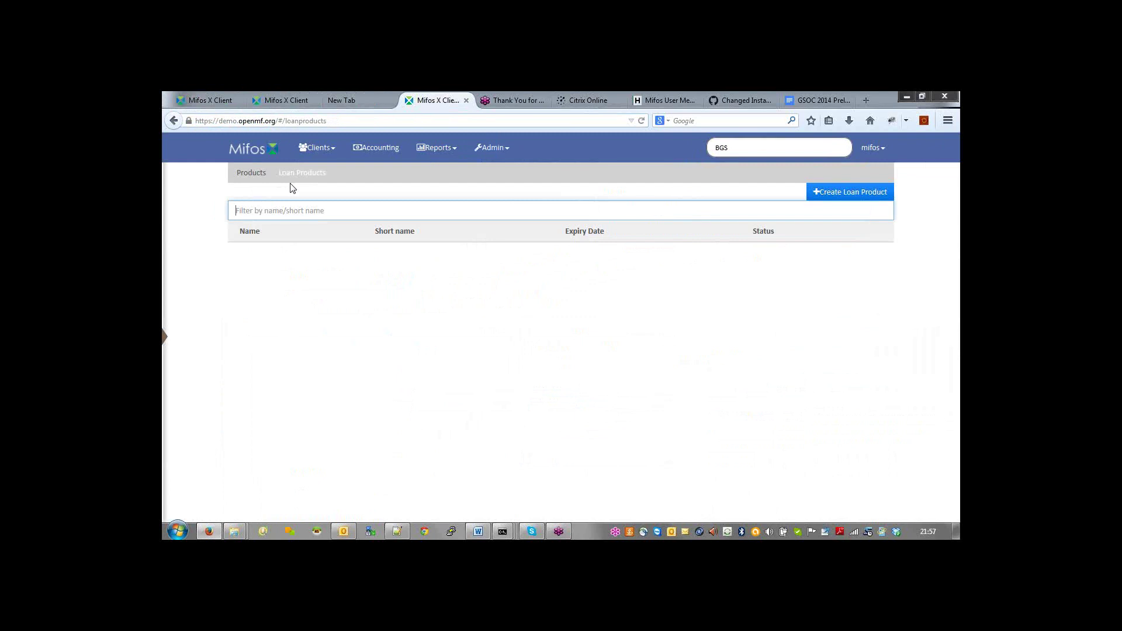
text(BGS)
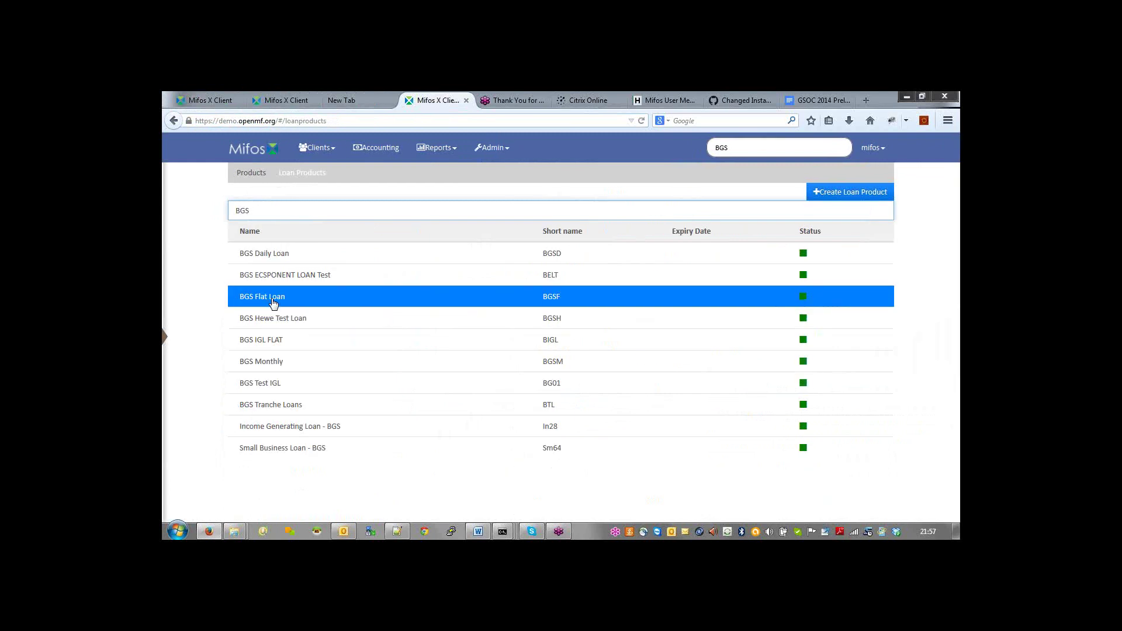
click(268, 341)
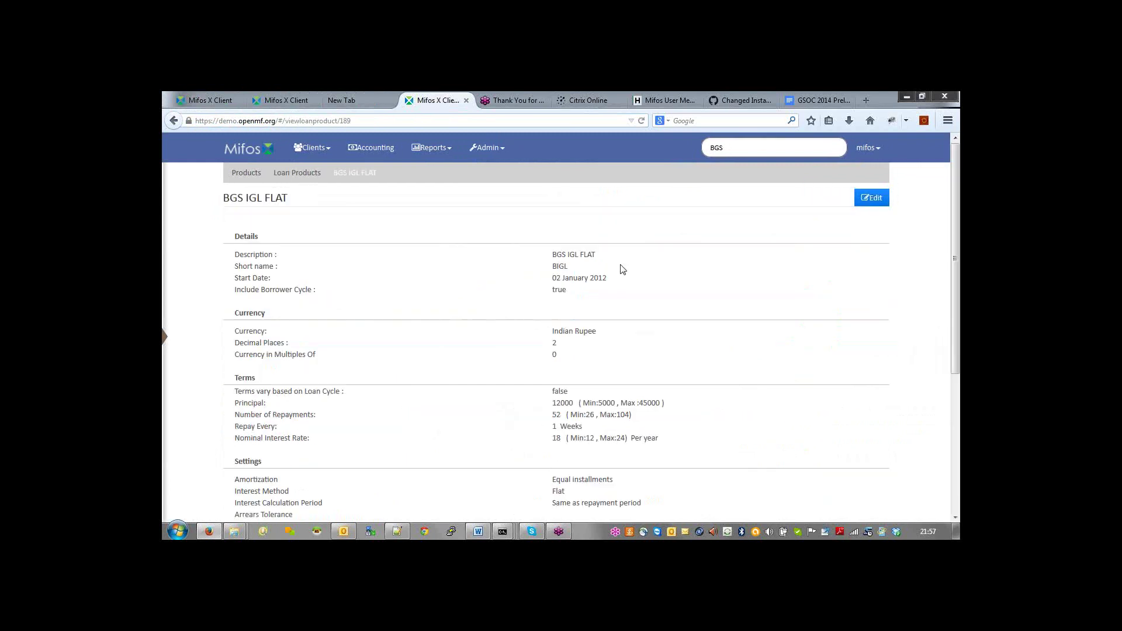
Step: Edit BGS IGL FLAT and choose Cash accounting to reveal its SOLIDAIRE loan portfolio and other account mappings
click(871, 197)
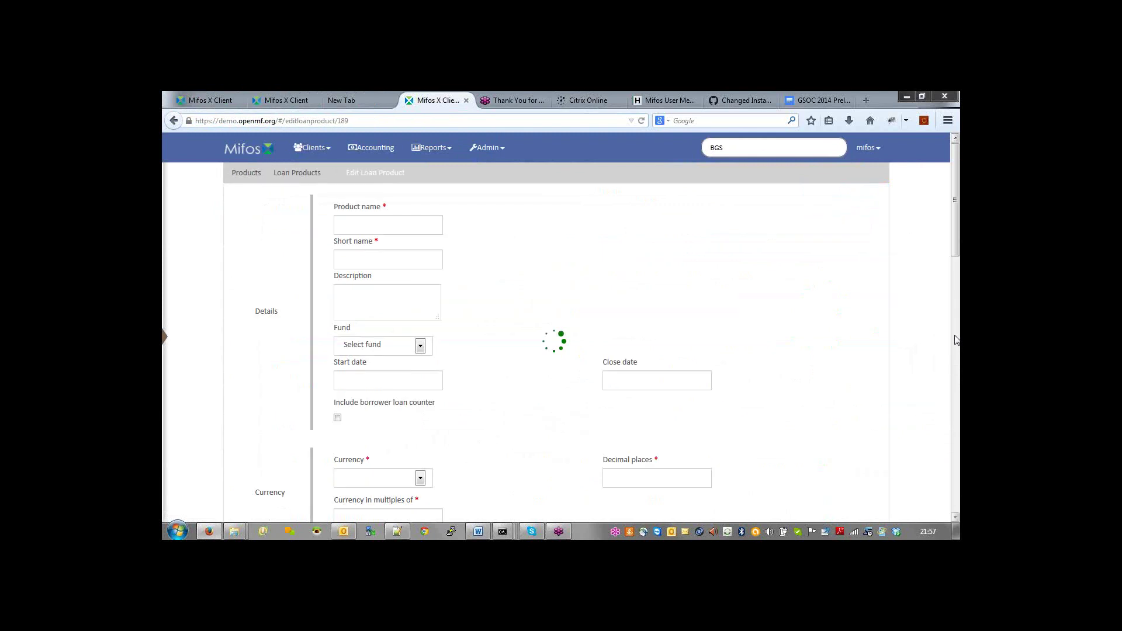
scroll(957, 340, down, 2)
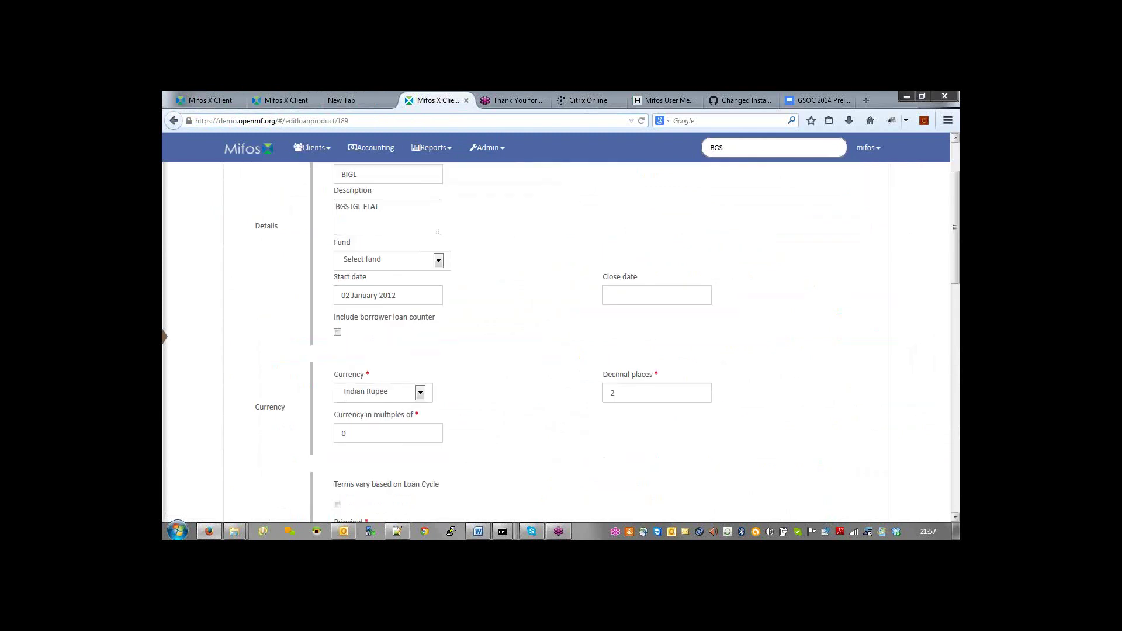
scroll(920, 384, down, 10)
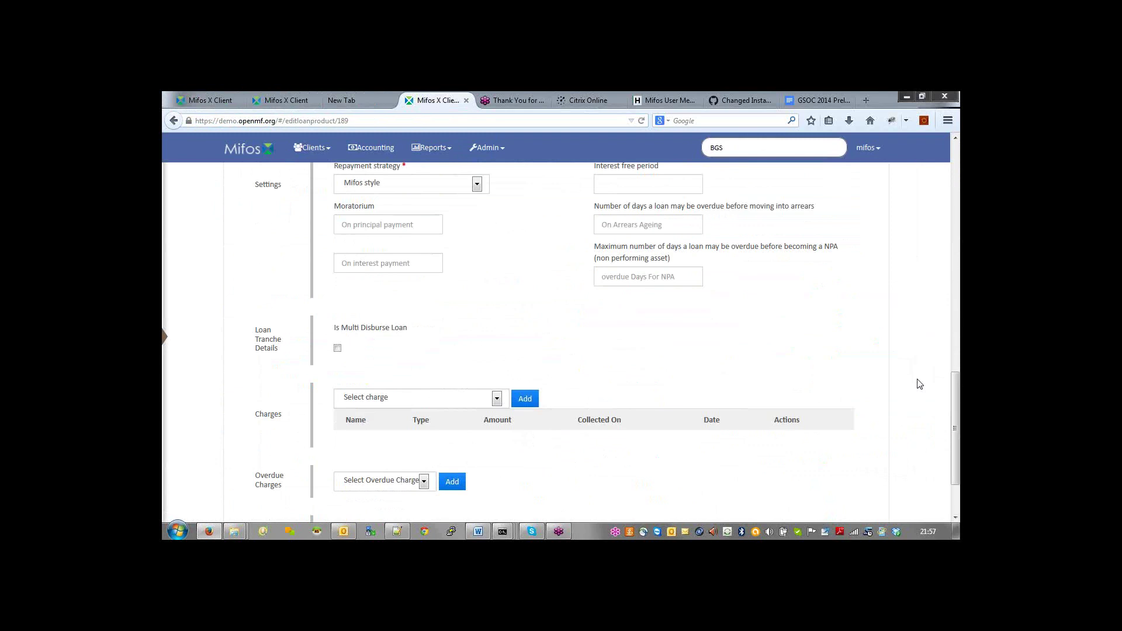
scroll(919, 384, down, 2)
click(357, 450)
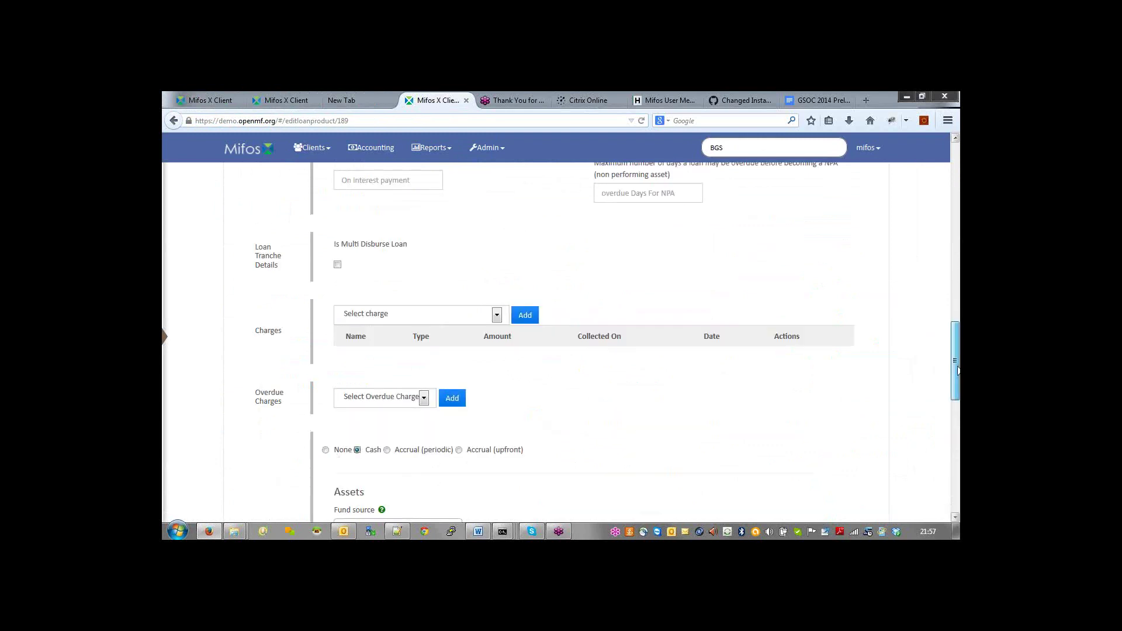
drag(957, 369, 941, 445)
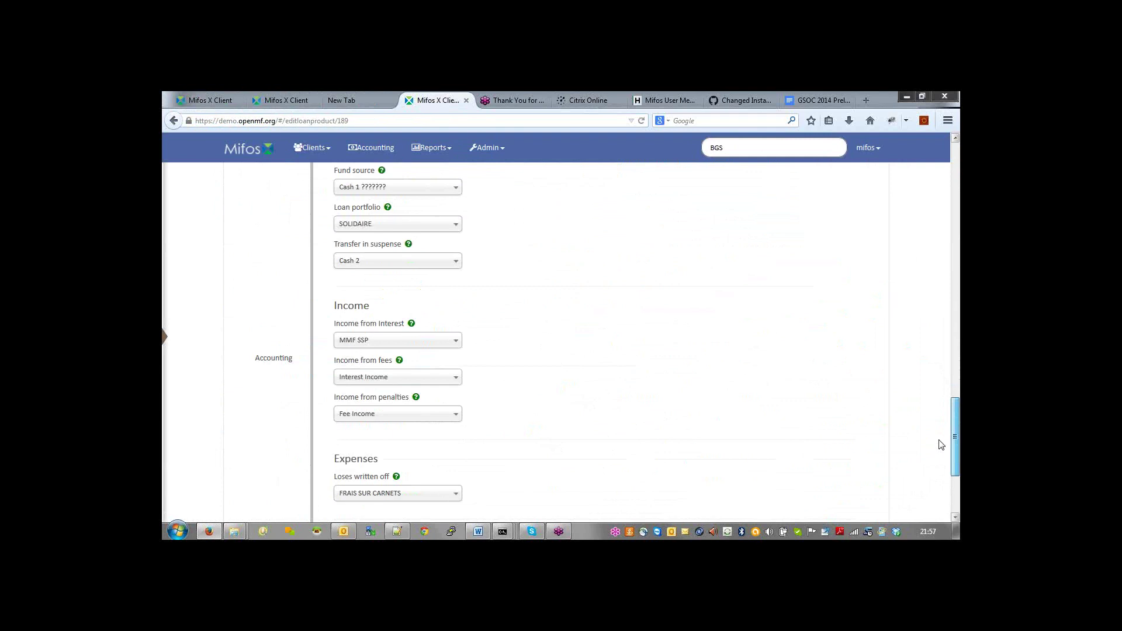
drag(941, 445, 941, 439)
scroll(396, 271, up, 4)
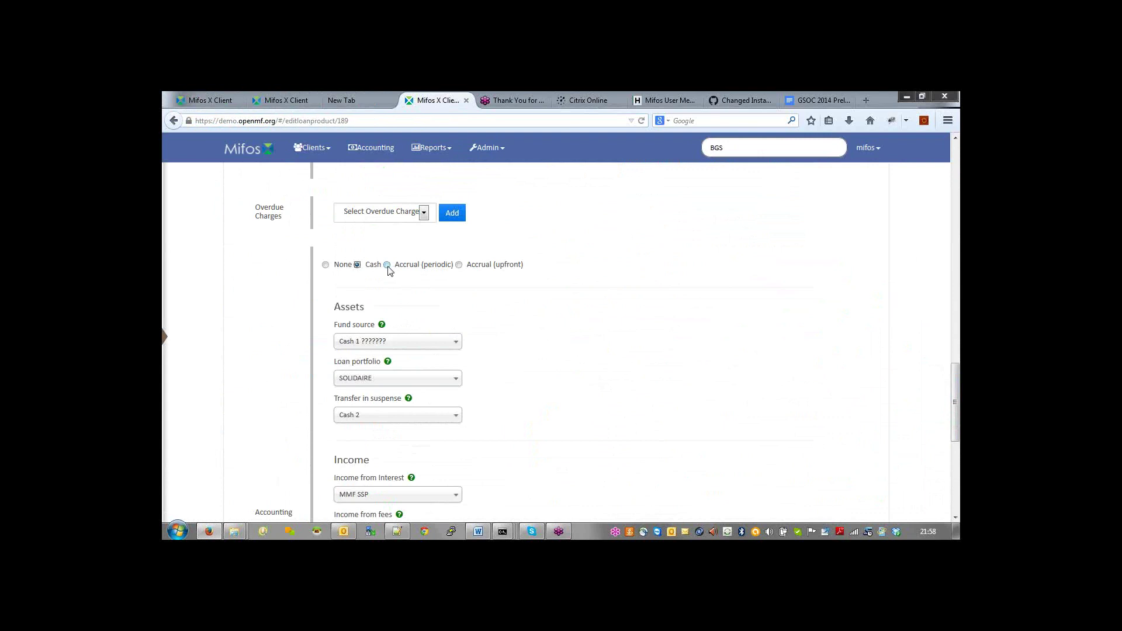
Step: Switch accounting to Accrual (periodic), then Accrual (upfront), leaving Interest Receivable unselected
click(387, 266)
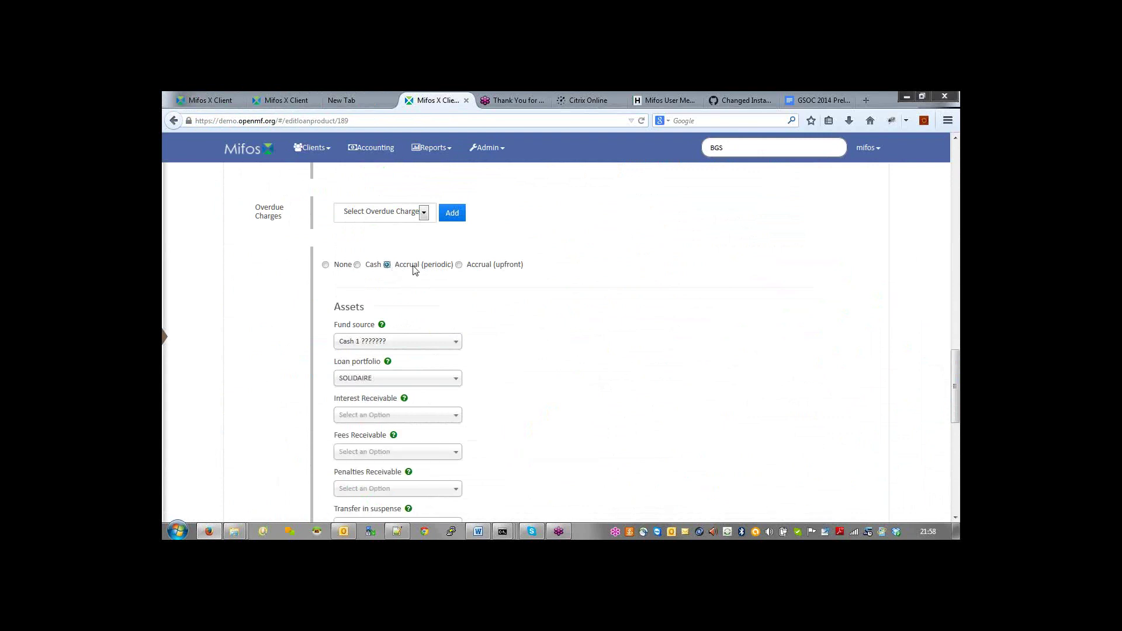
click(459, 265)
click(447, 414)
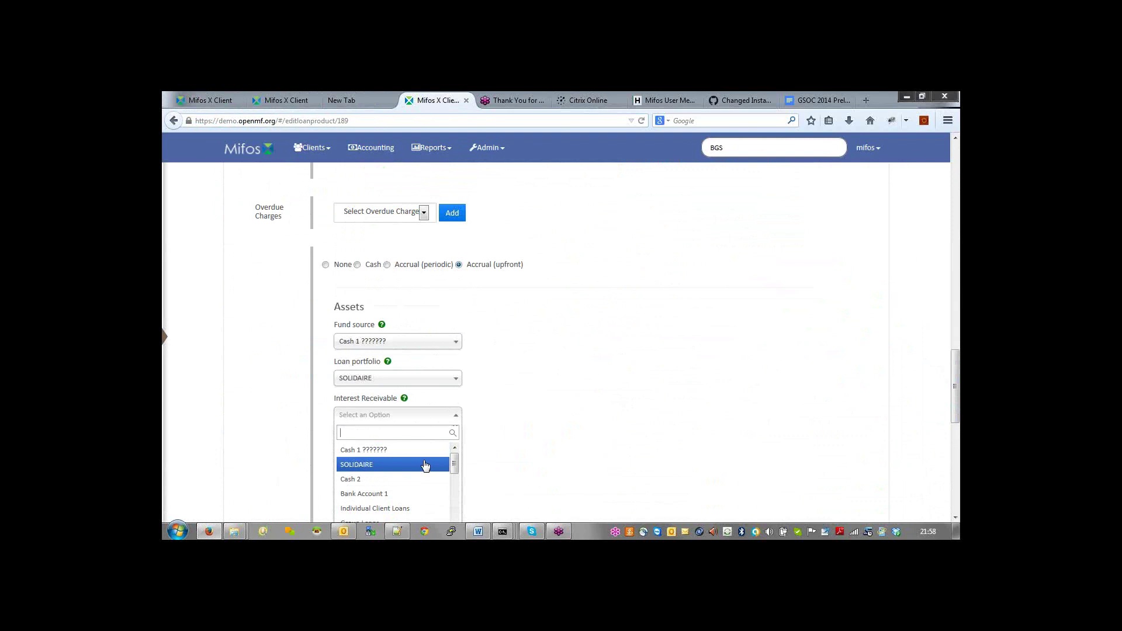
click(473, 417)
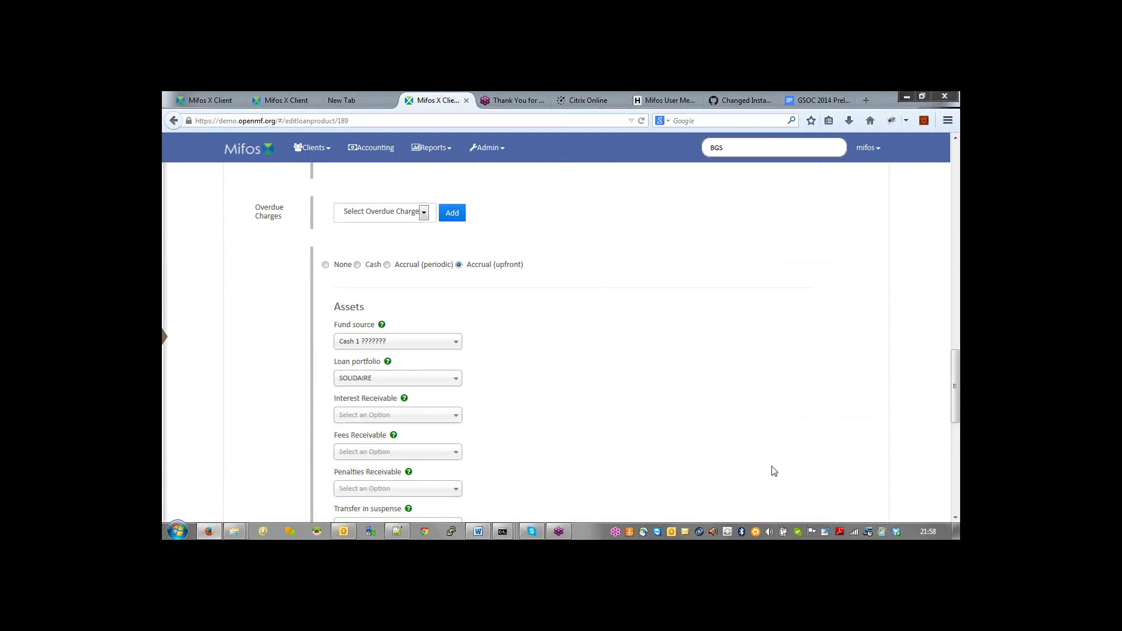
drag(956, 399, 951, 494)
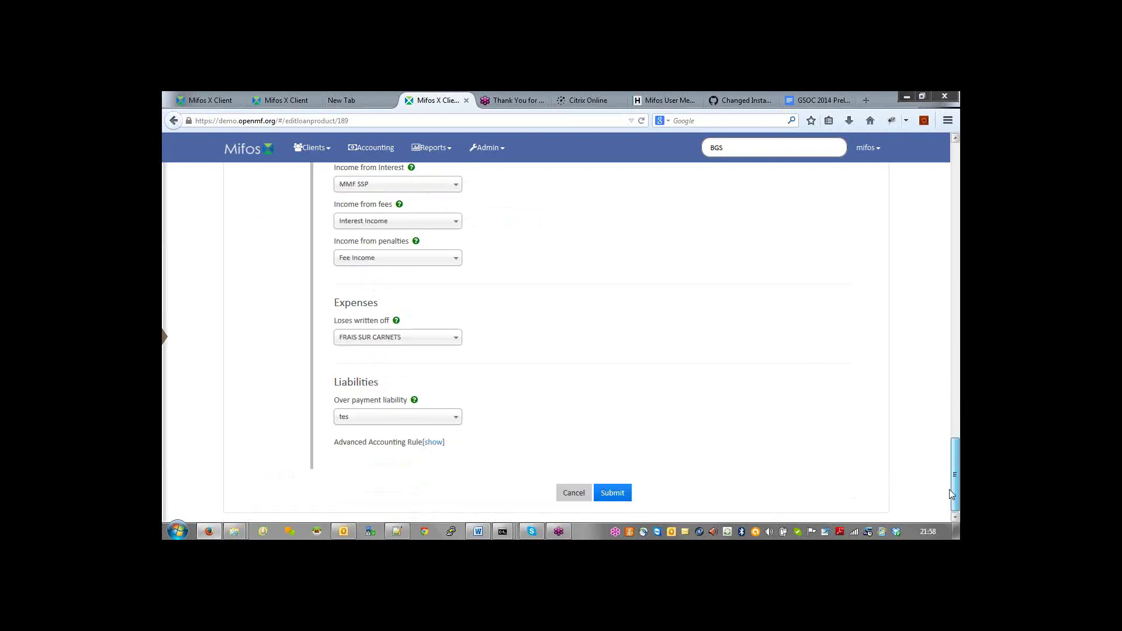
scroll(326, 333, up, 10)
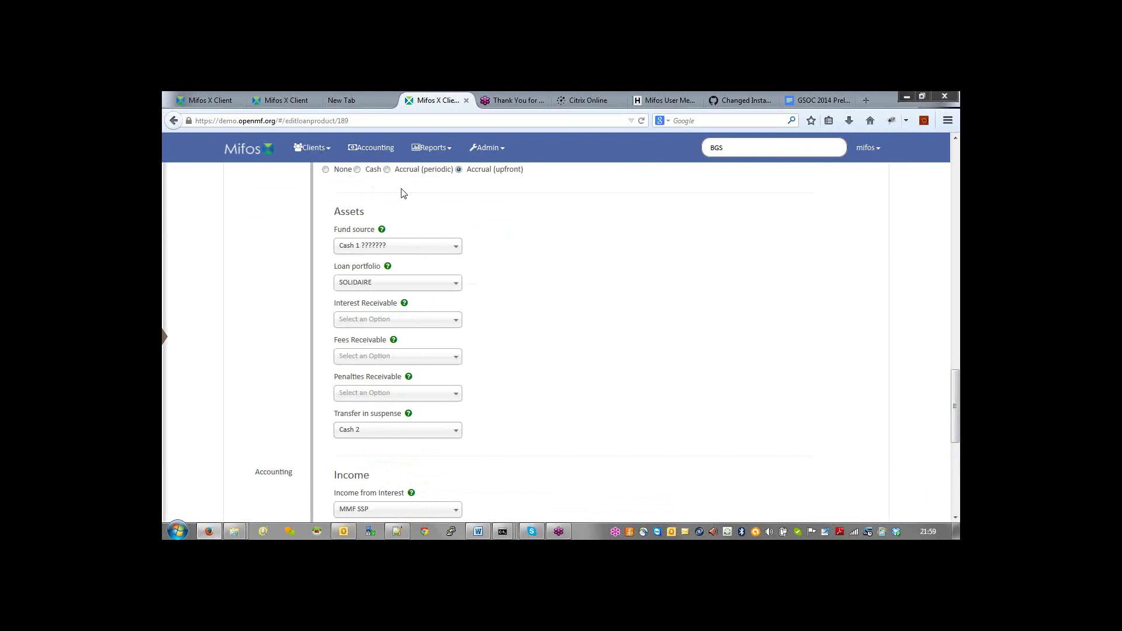
Step: Select Accrual (periodic) accounting for BGS IGL FLAT, then switch to the Notepad++ meeting notes
click(388, 171)
drag(957, 400, 956, 417)
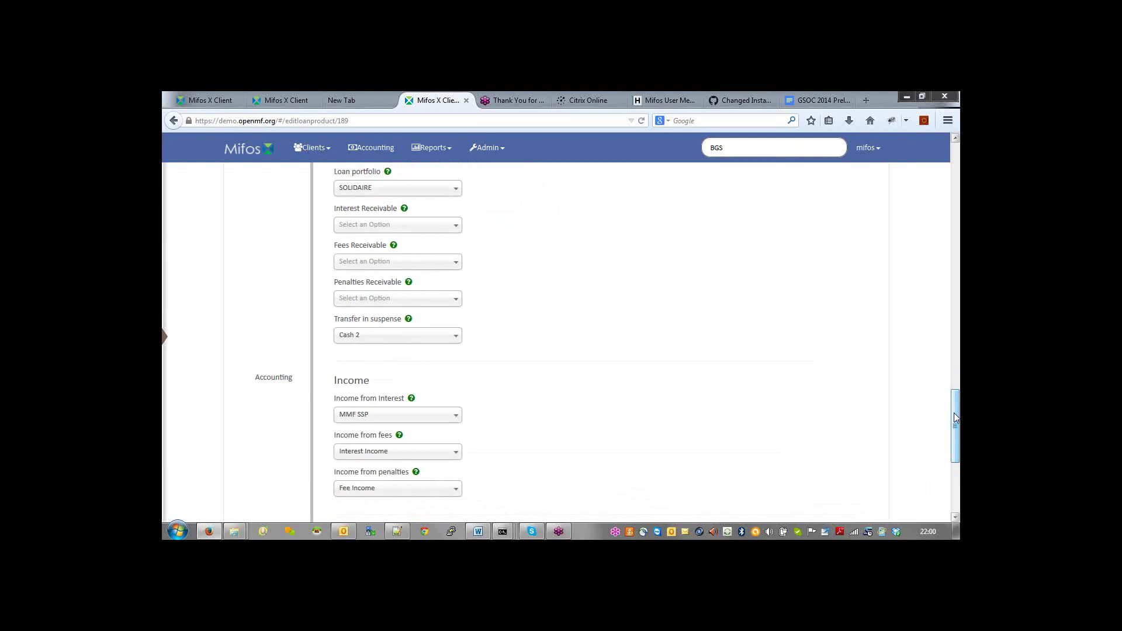
key(alt+Tab)
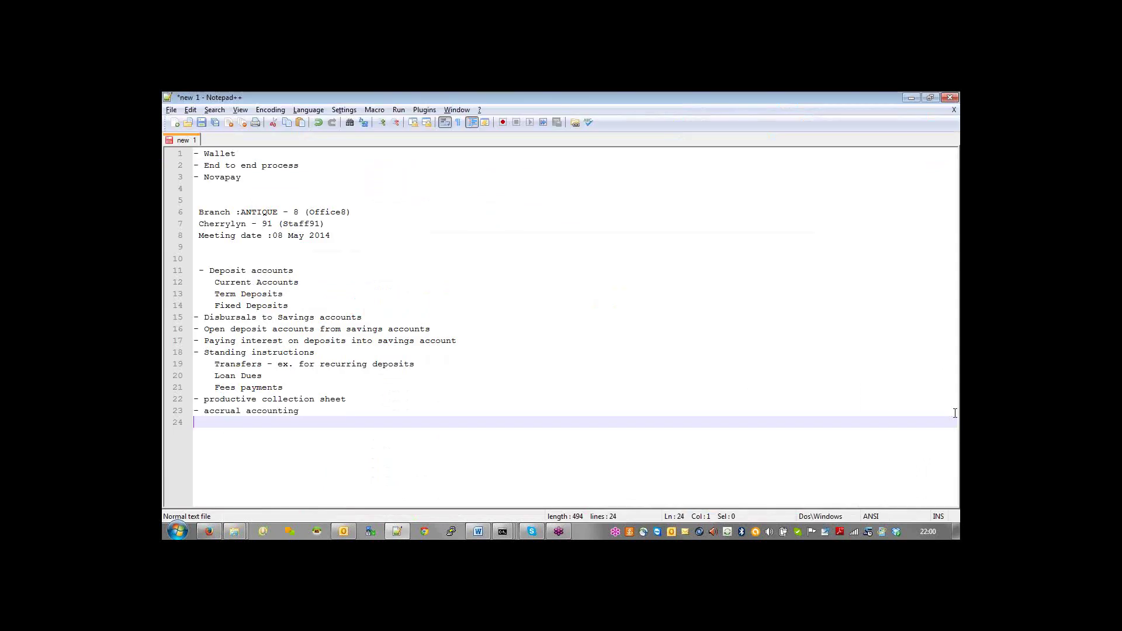
Step: Switch from the Notepad++ notes back to the BGS IGL FLAT edit form in Firefox
key(alt+Tab)
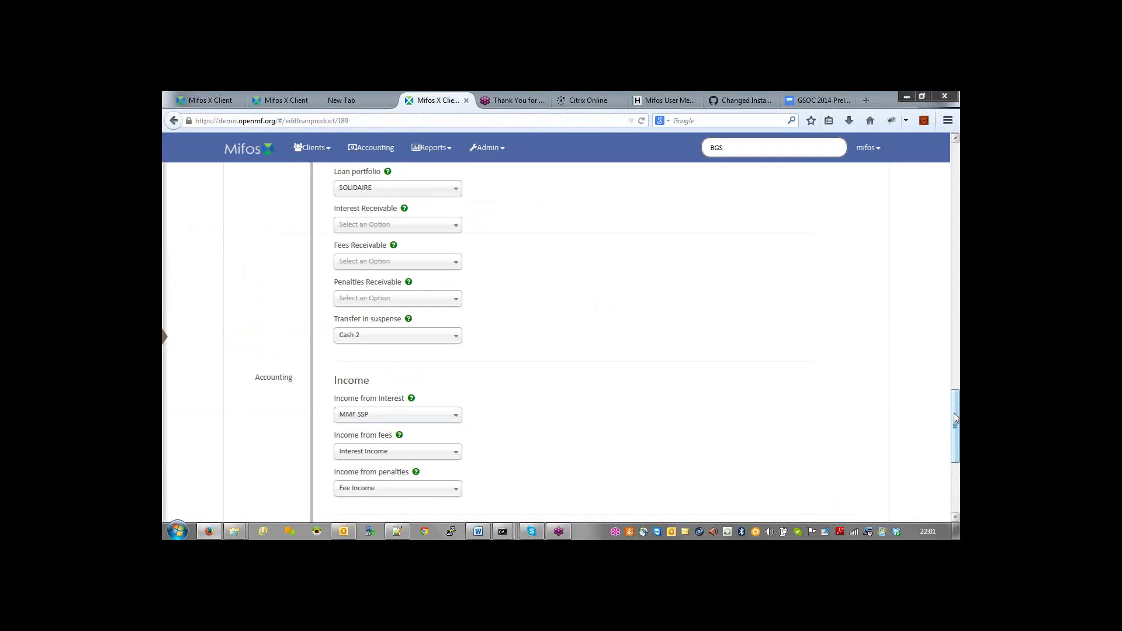
drag(956, 417, 956, 250)
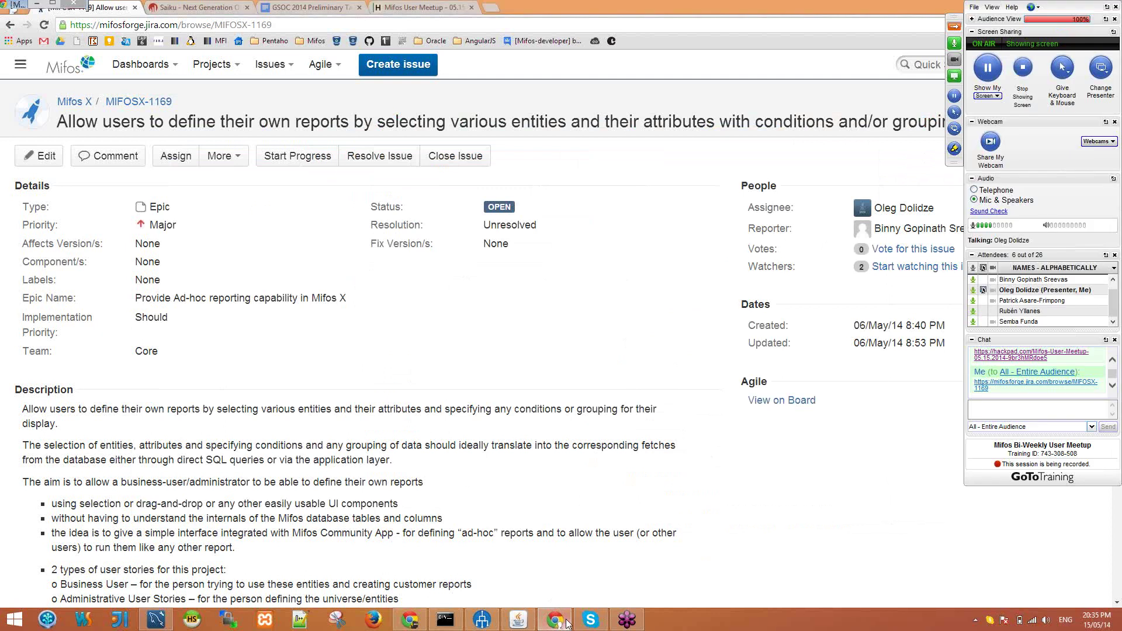
Step: Hide the GoToTraining control panel to show the MIFOSX-1169 epic in Chrome
click(566, 622)
click(566, 622)
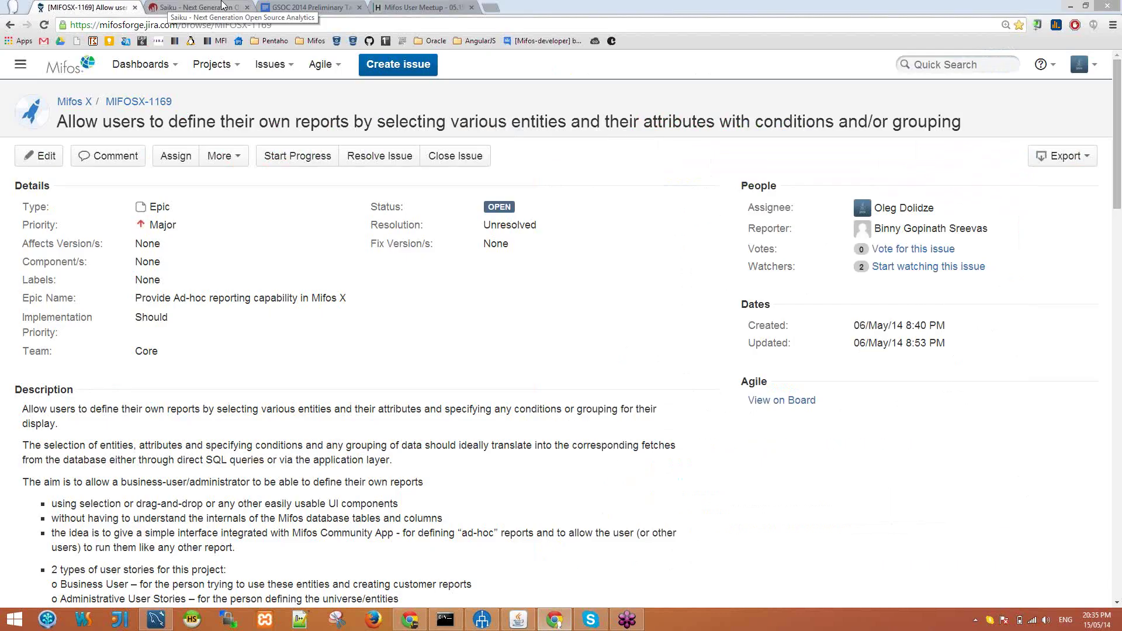
Step: Sign in to Saiku with the account's username and password
click(222, 6)
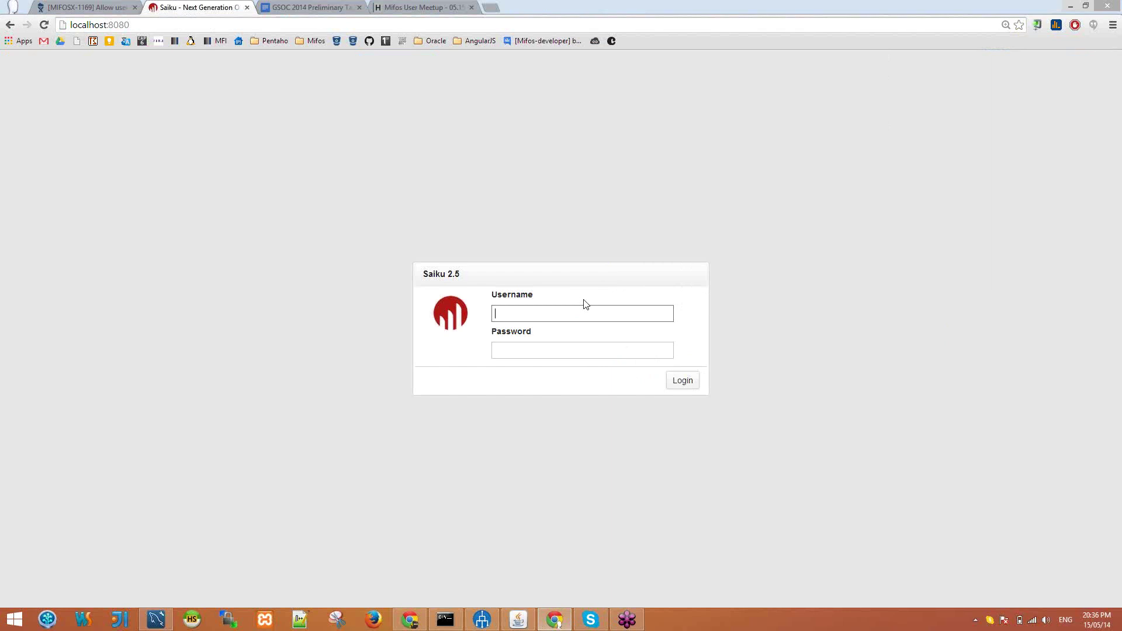
text(admin)
key(Tab)
text(admin)
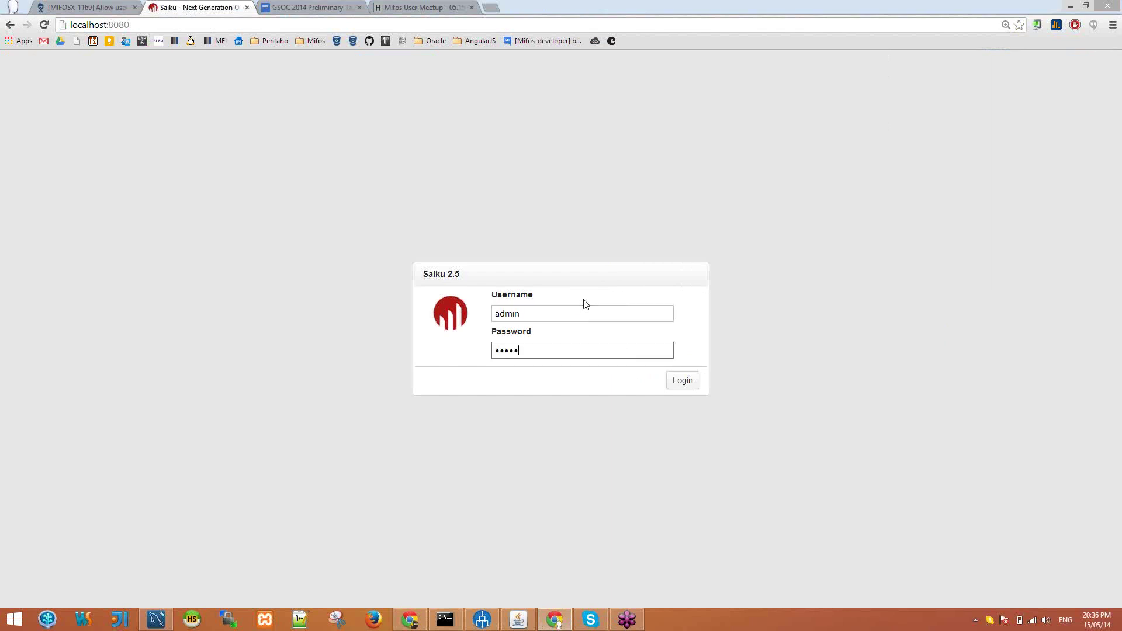
key(Return)
Step: Pick the Mifos cube, then bring Schema Workbench with the Mifos schema to the front
click(146, 148)
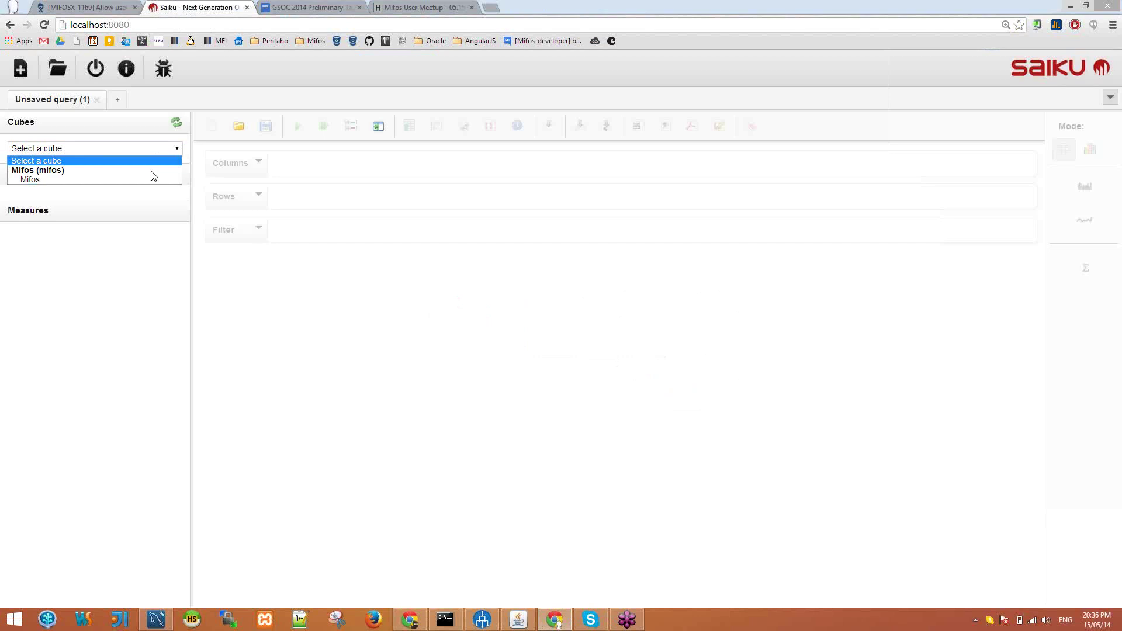
click(146, 179)
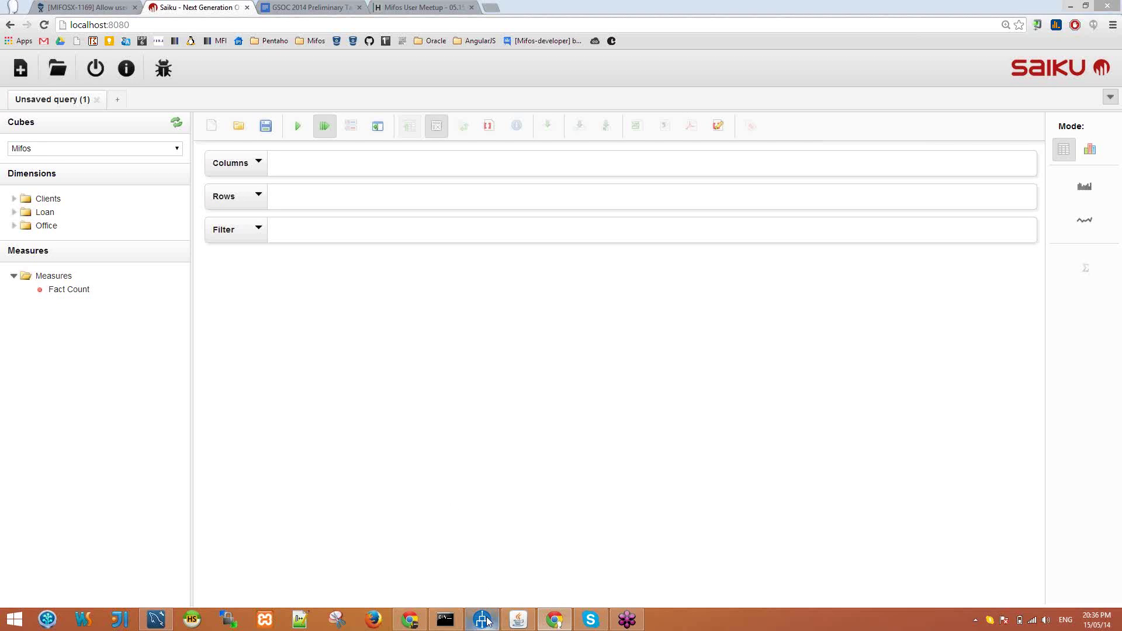
mouse_move(486, 619)
click(471, 596)
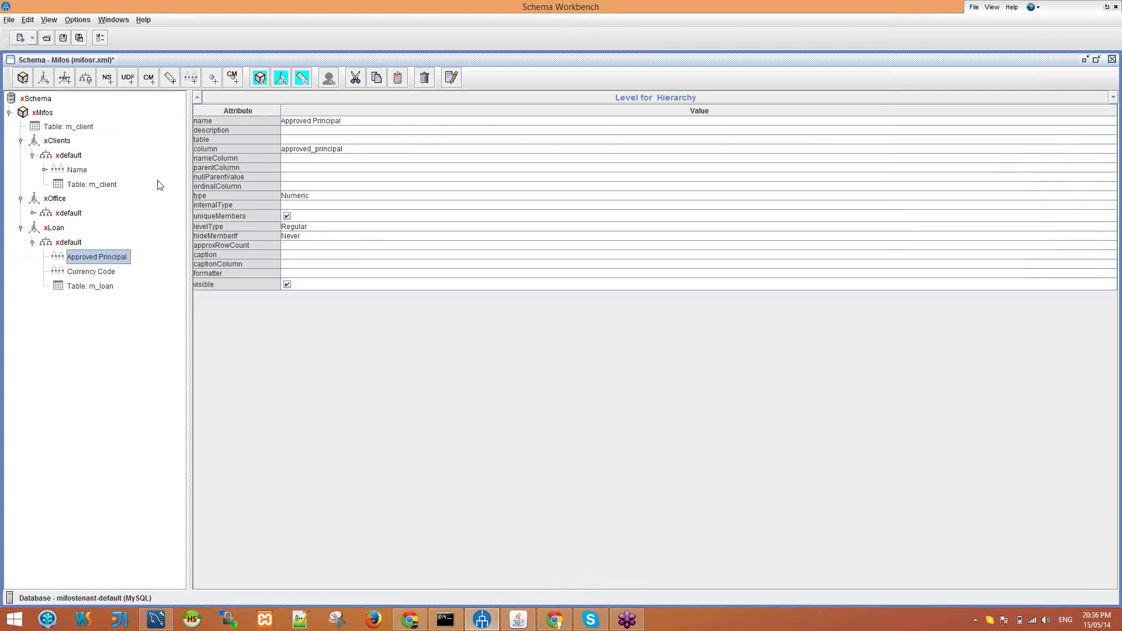
Step: Inspect the m_client table and the Mifos cube properties in Schema Workbench, then return to Saiku
click(70, 129)
click(52, 114)
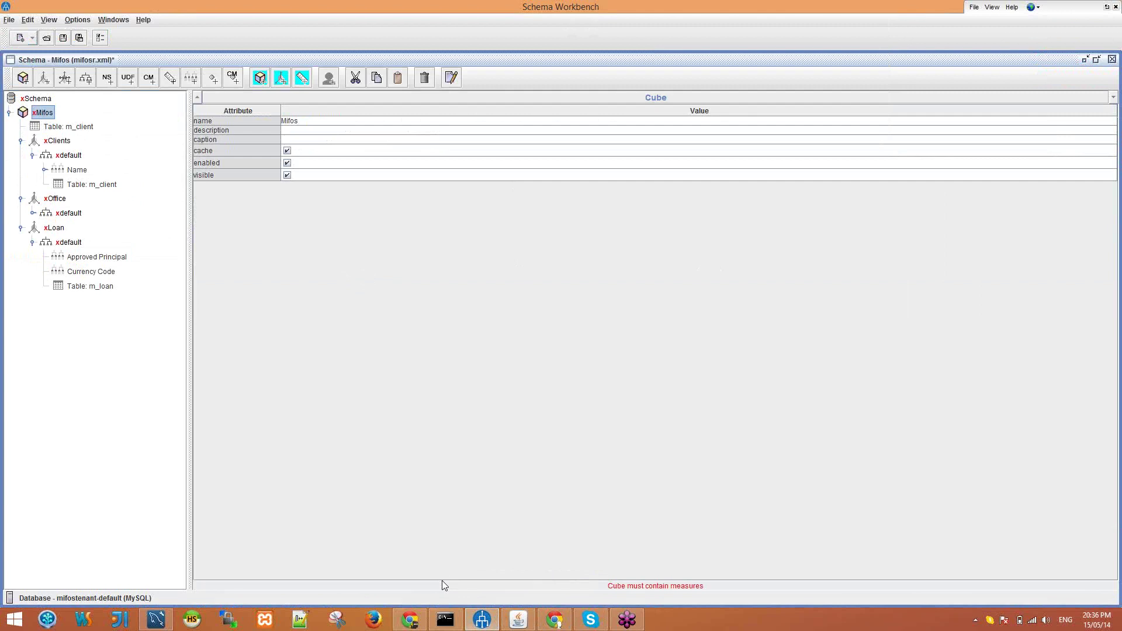
click(555, 620)
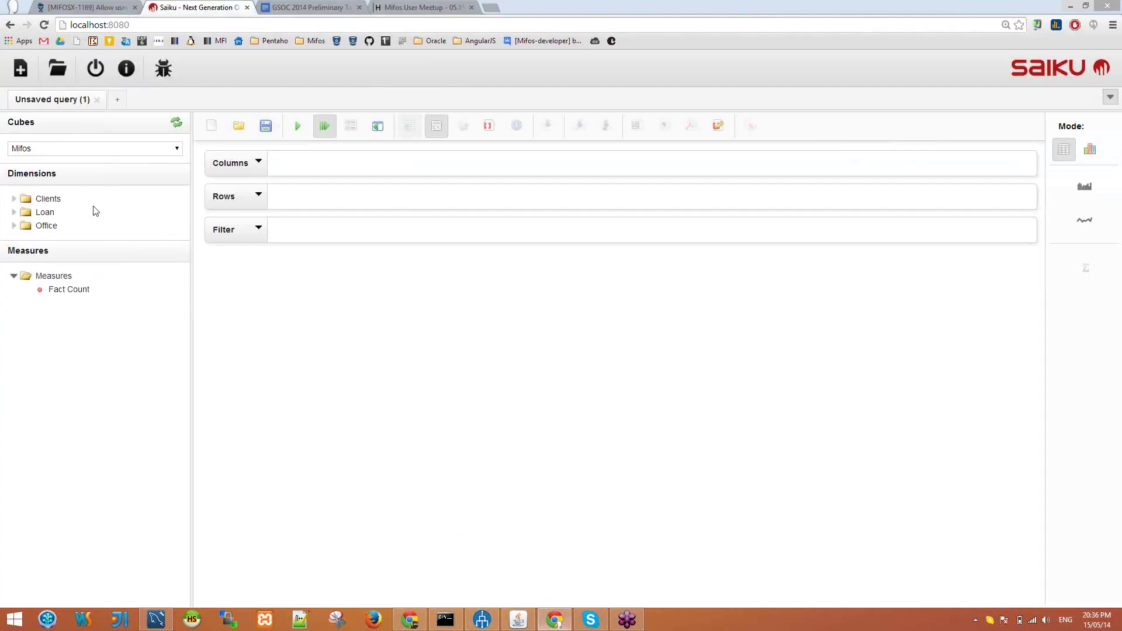
Step: Put Approved Principal and Currency Code on the rows and Fact Count on the columns
click(52, 232)
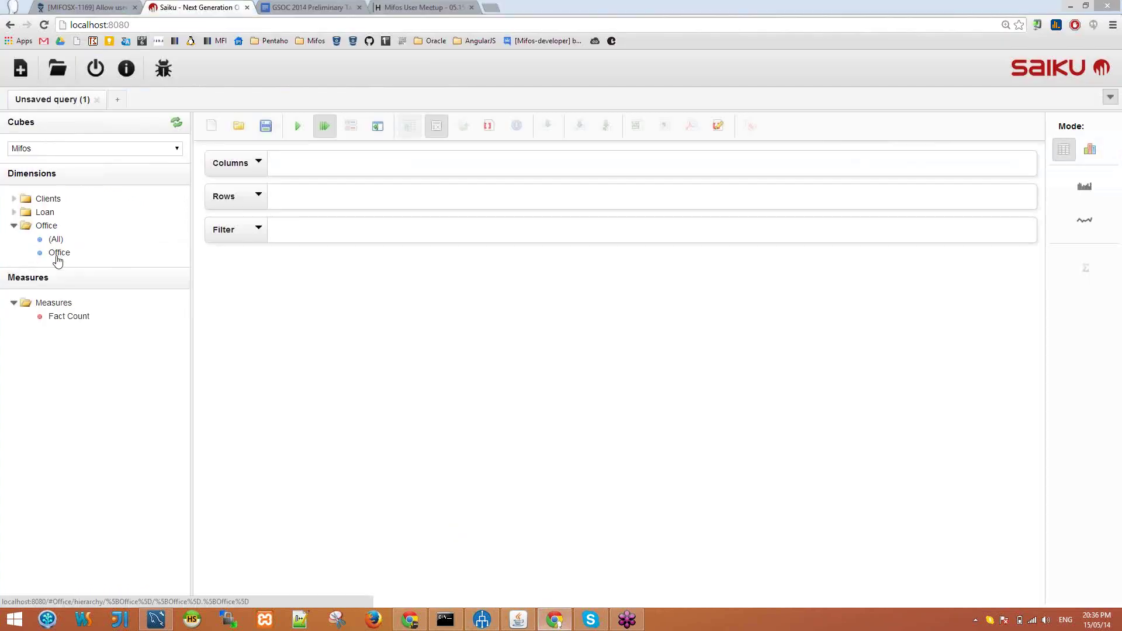
click(45, 212)
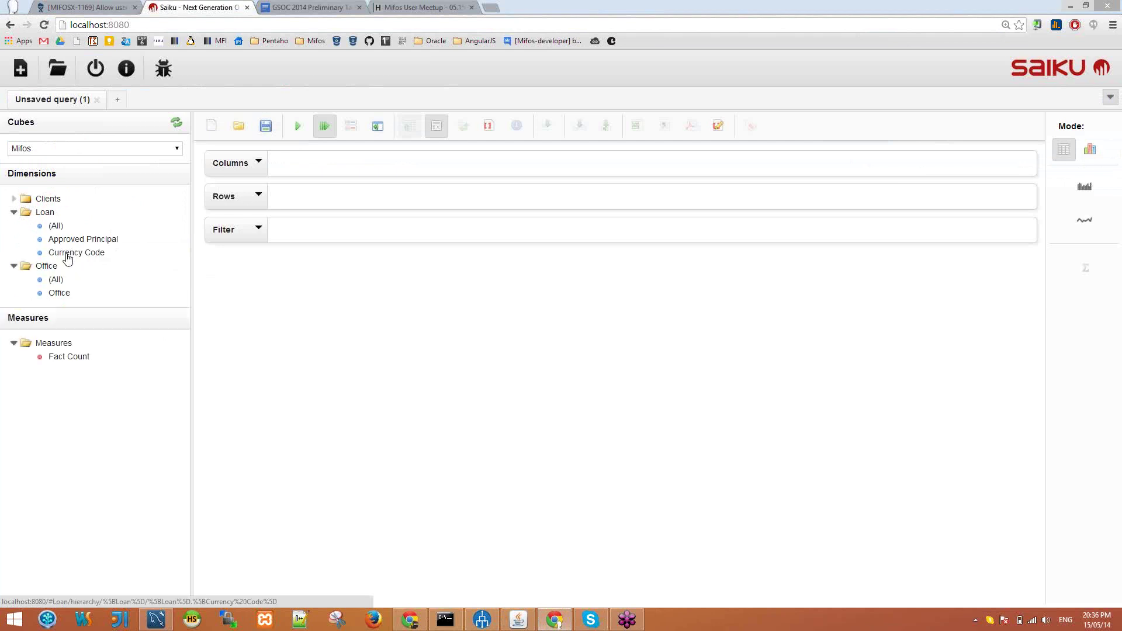
drag(74, 252, 310, 198)
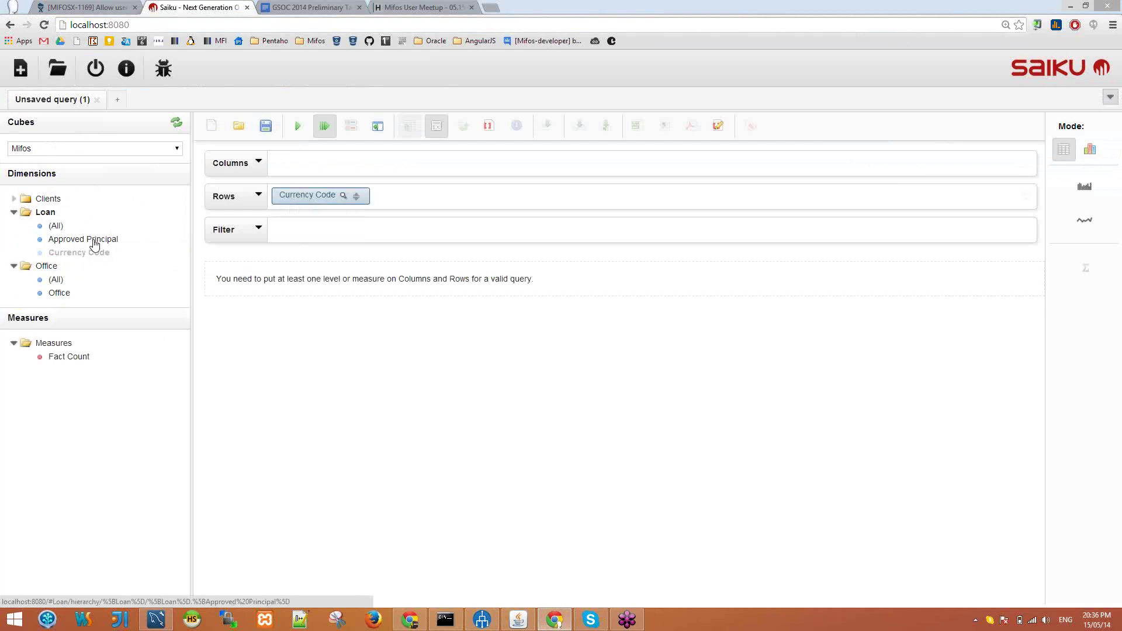
drag(93, 238, 429, 202)
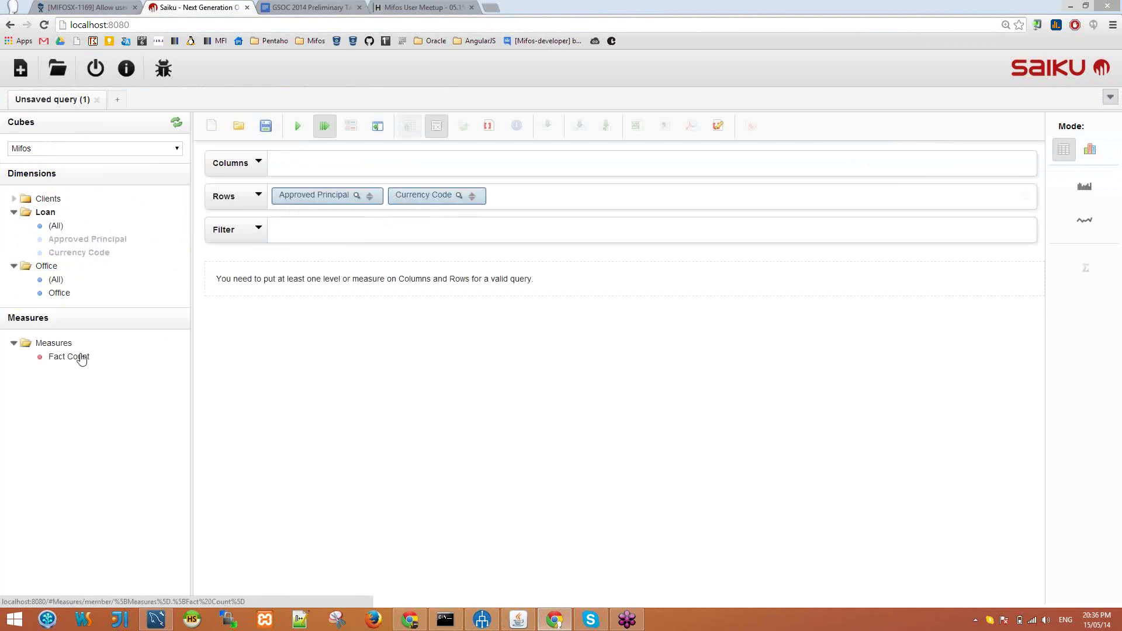
drag(80, 358, 313, 164)
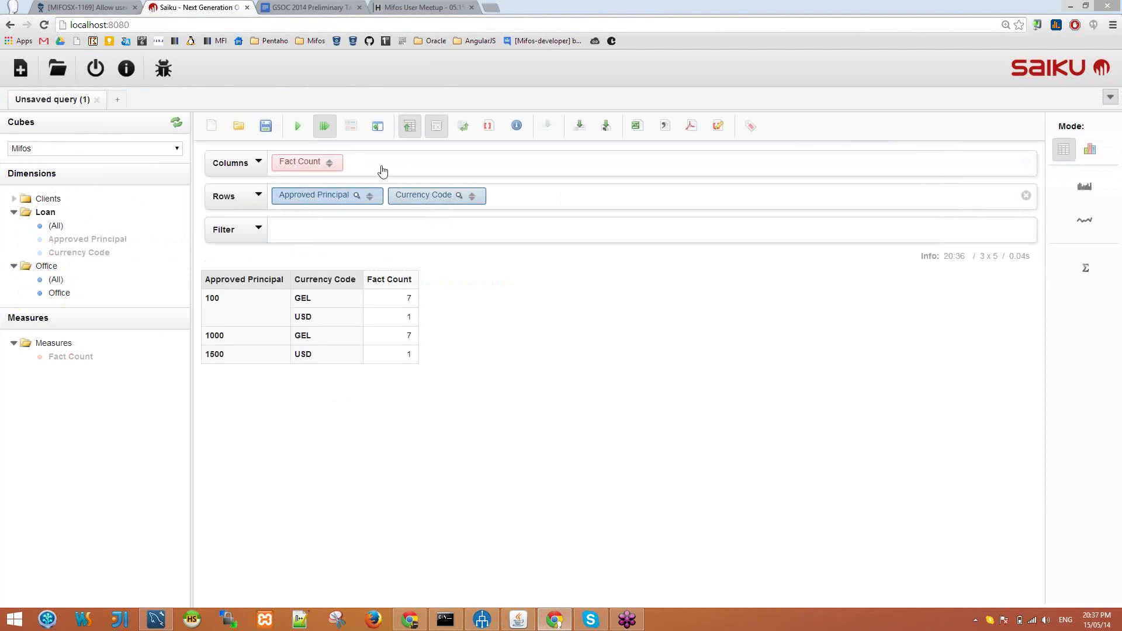
Step: Swap axes: Approved Principal and Currency Code across the columns, Fact Count as the row
drag(304, 197, 347, 176)
drag(310, 196, 421, 168)
drag(510, 166, 504, 204)
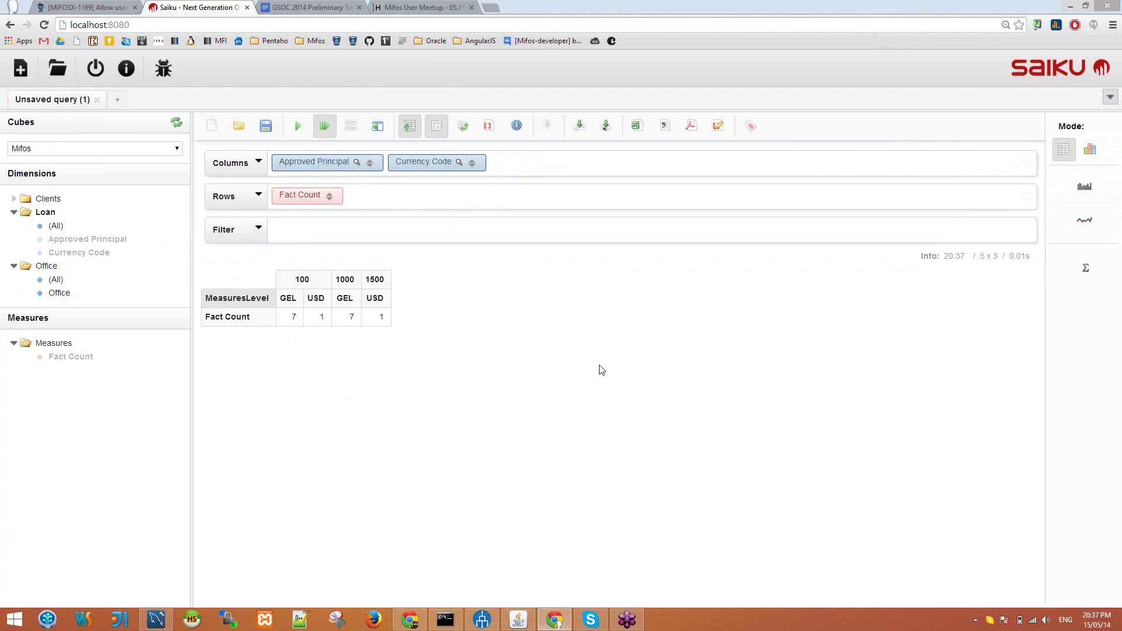
Step: Chart the counts as stacked, multiple bar, area and line, then settle on stacked bar and list export formats
click(1088, 159)
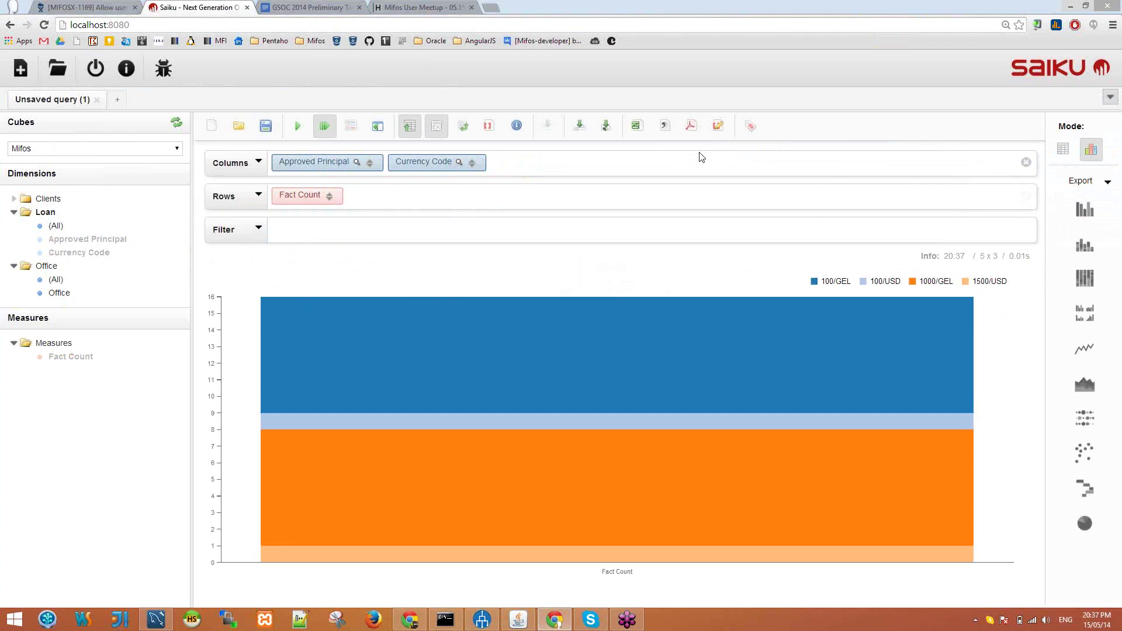
click(1087, 249)
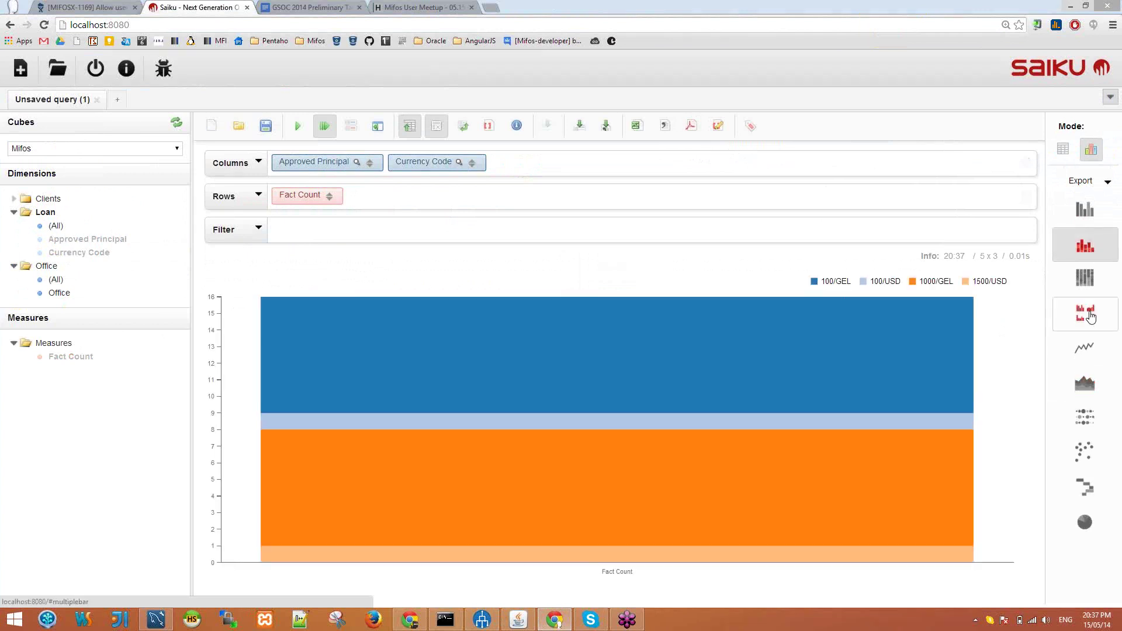
click(1090, 316)
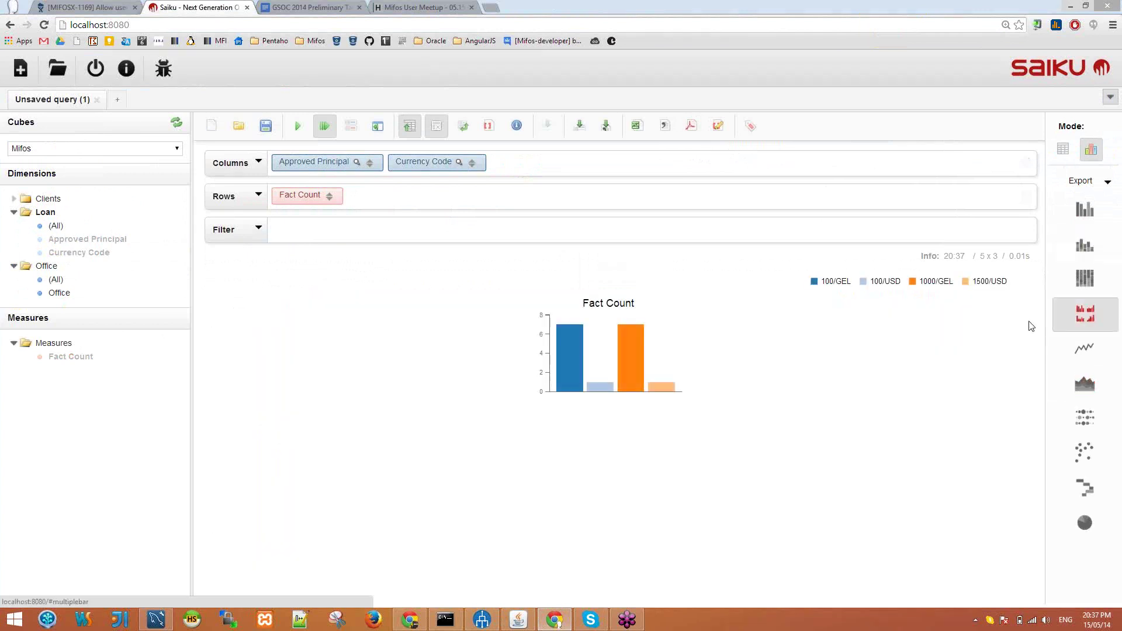
click(1088, 394)
click(1090, 346)
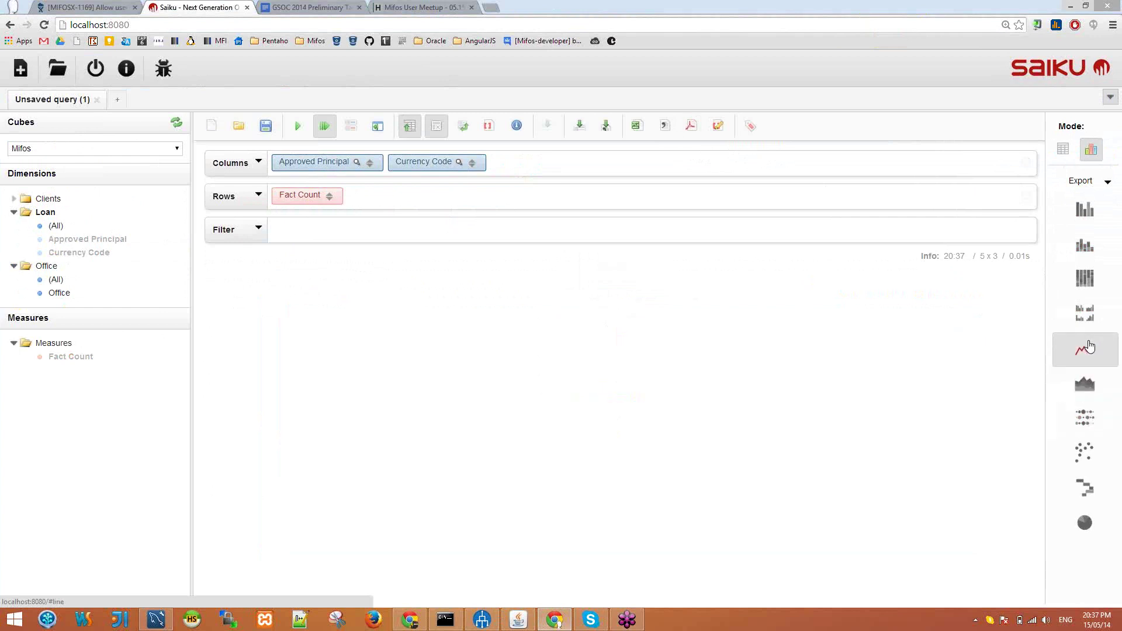
click(1086, 248)
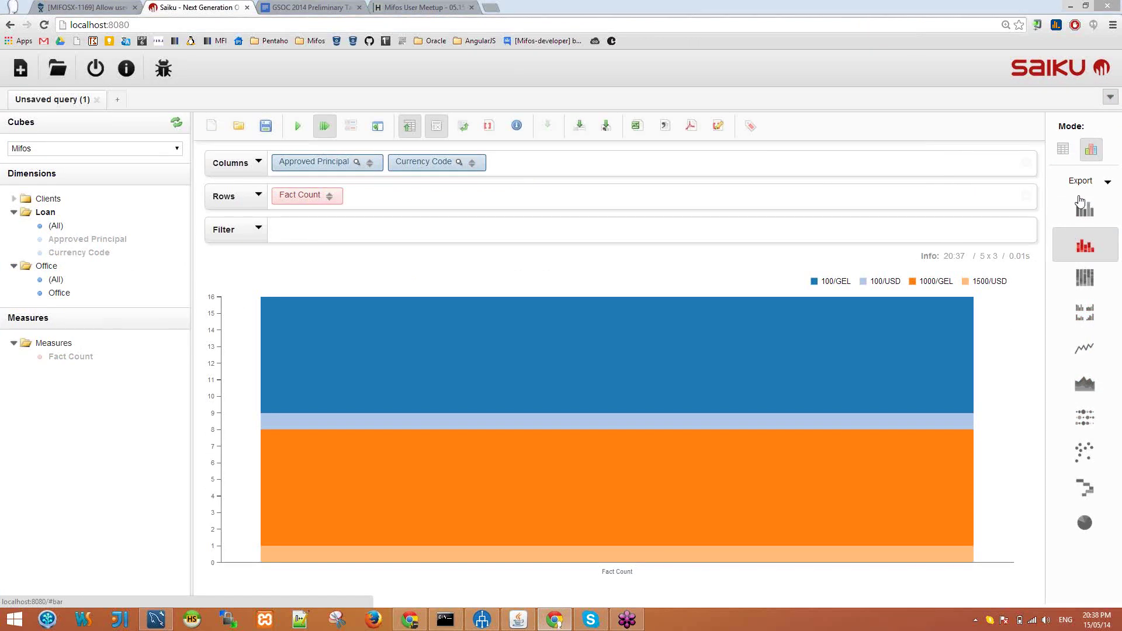
click(1107, 186)
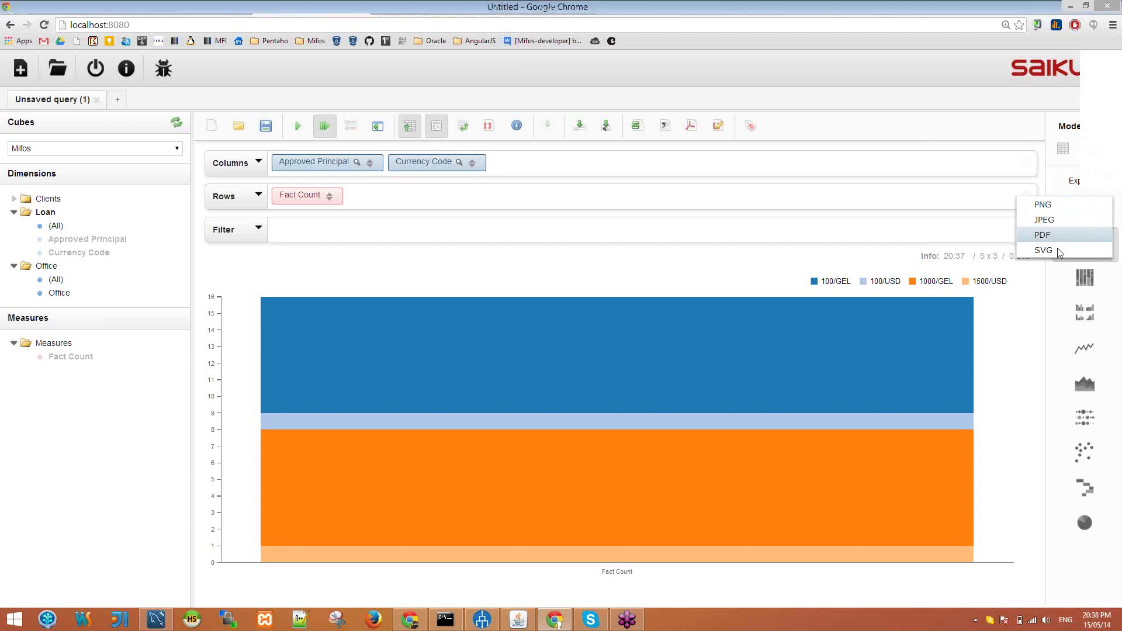
Step: Export the stacked chart to PDF, view chart (2).pdf, then return Saiku to table mode
click(1069, 237)
click(62, 595)
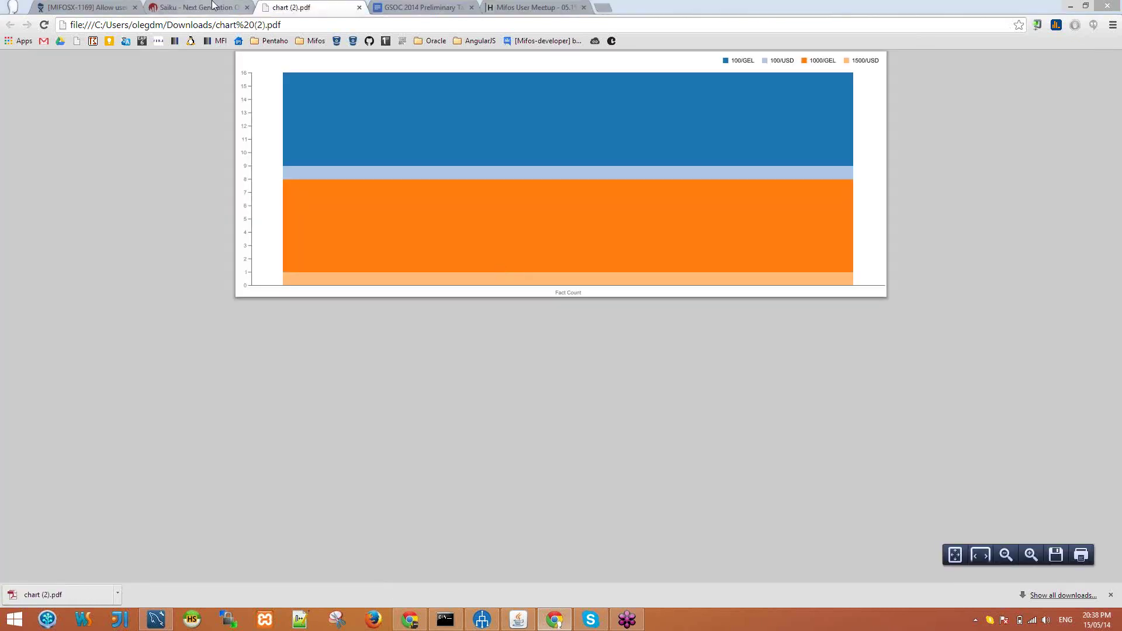
click(213, 6)
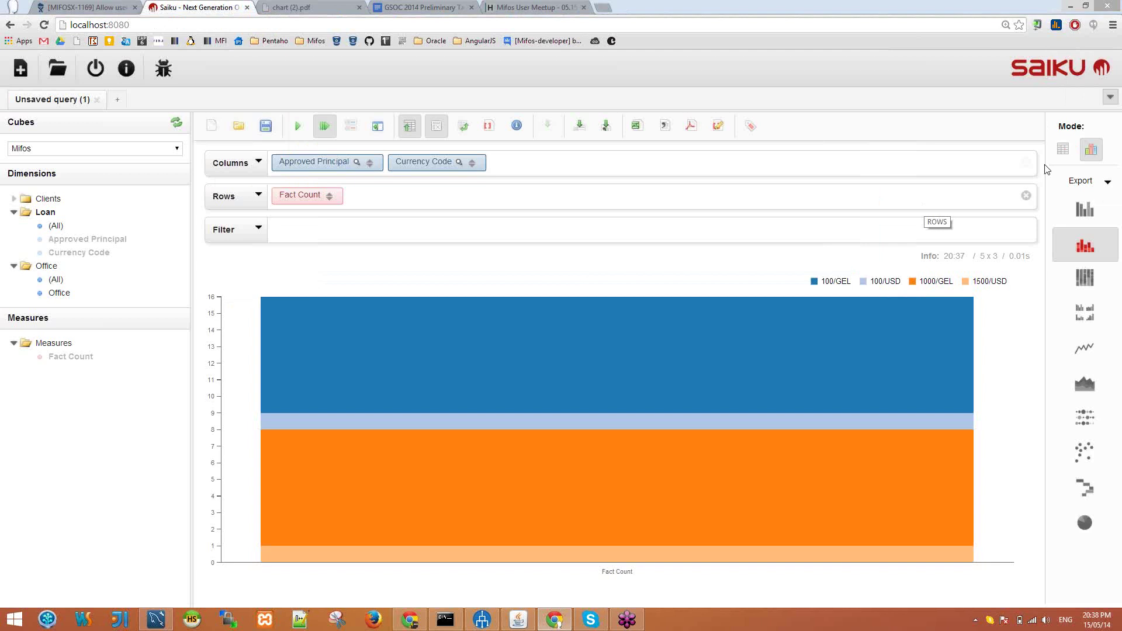
click(1063, 151)
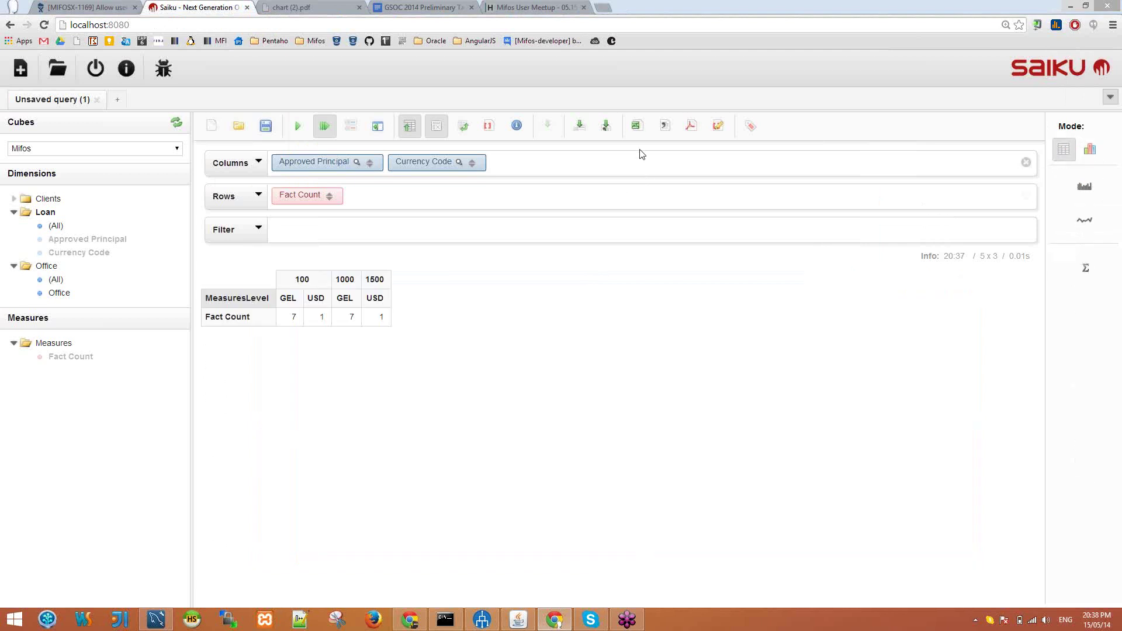
Step: Export the table to XLS, open saiku-export (2).xlsx in Excel, then return to Saiku
click(640, 136)
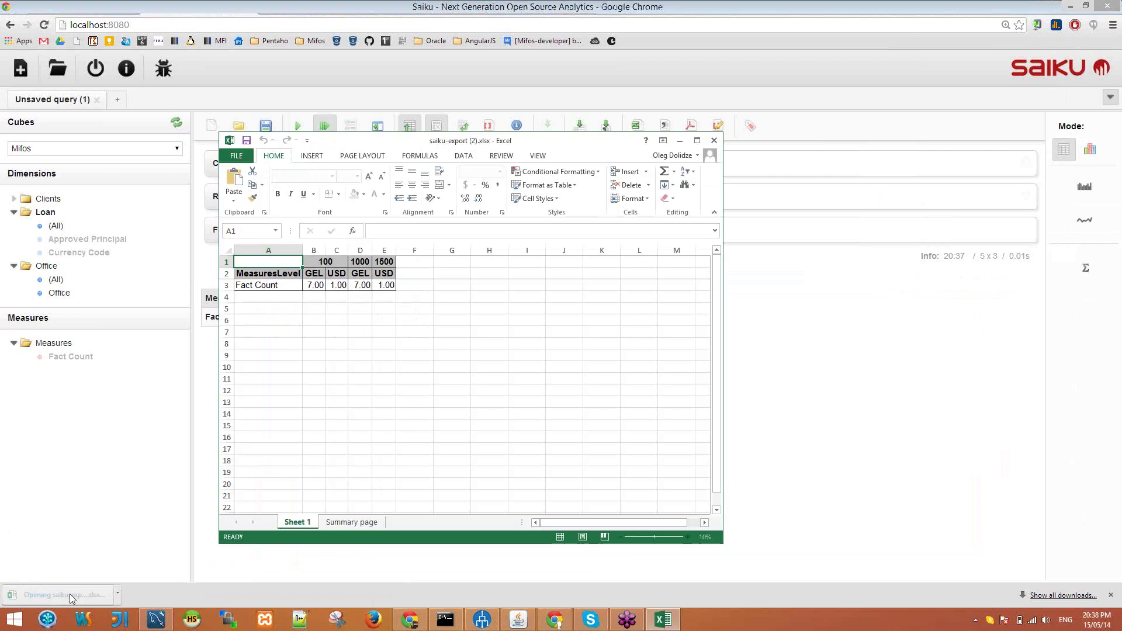
click(379, 308)
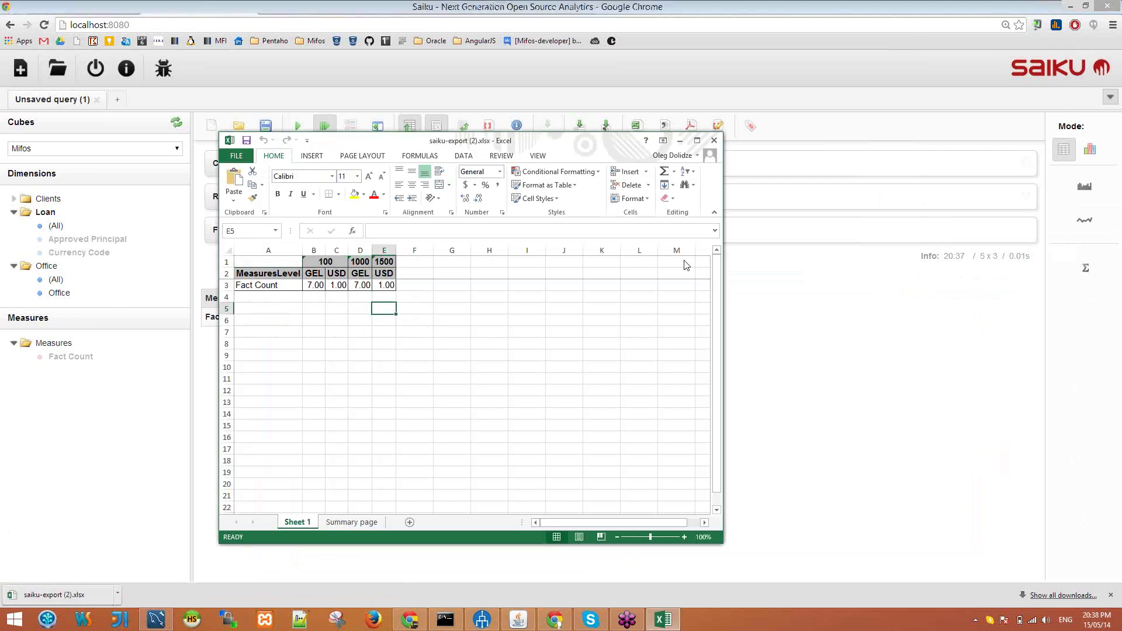
key(alt+Tab)
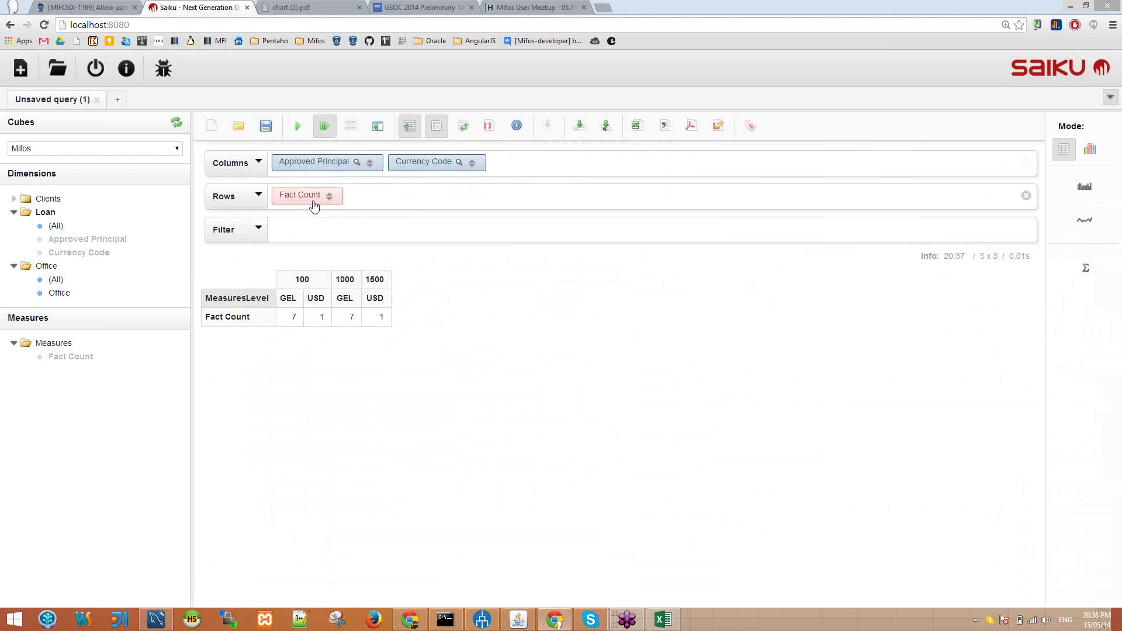
Step: Remove Approved Principal, add Clients Name to the rows, and move Fact Count to the columns
drag(332, 169, 140, 263)
click(48, 199)
drag(59, 225, 419, 174)
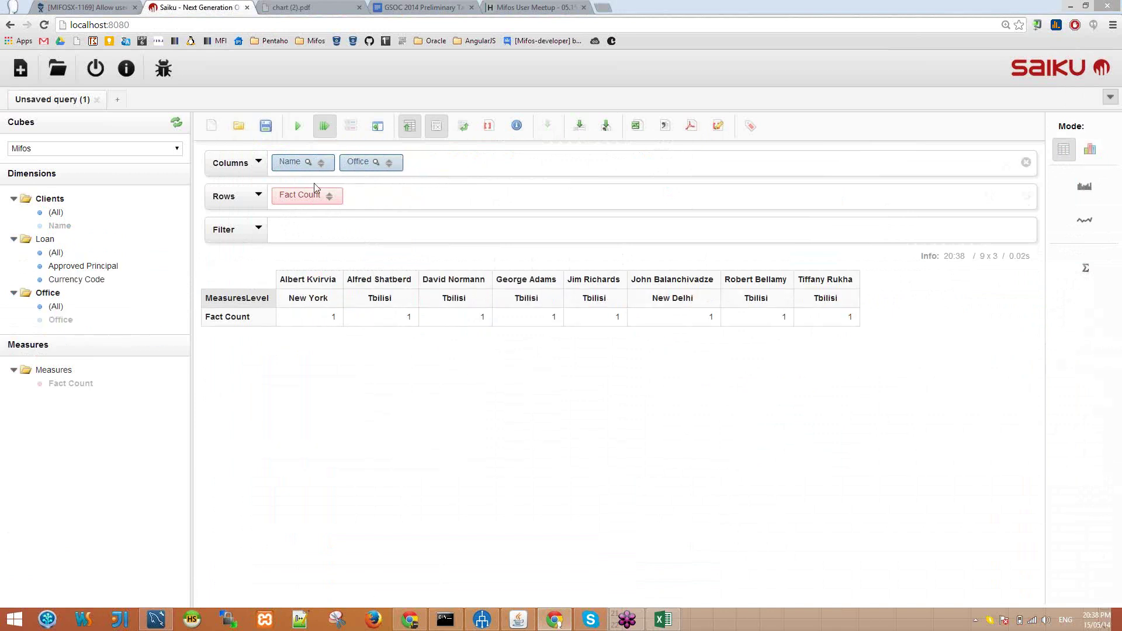
drag(307, 195, 377, 198)
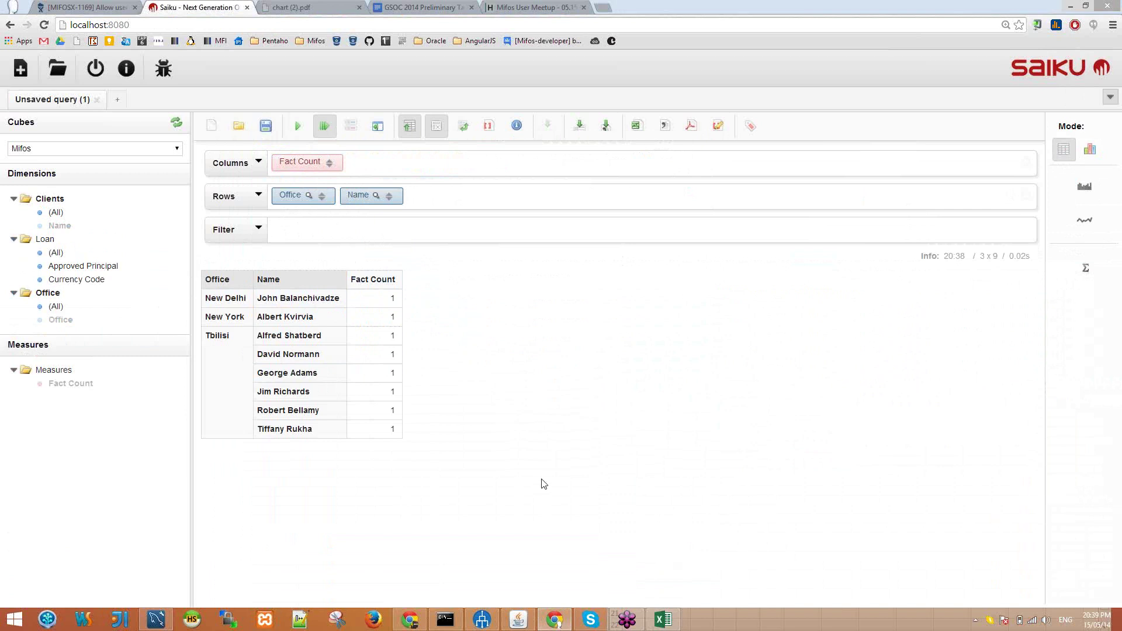
Step: Inspect the m_client table and the Name level's display_name mapping in Schema Workbench, then raise the volume
click(487, 623)
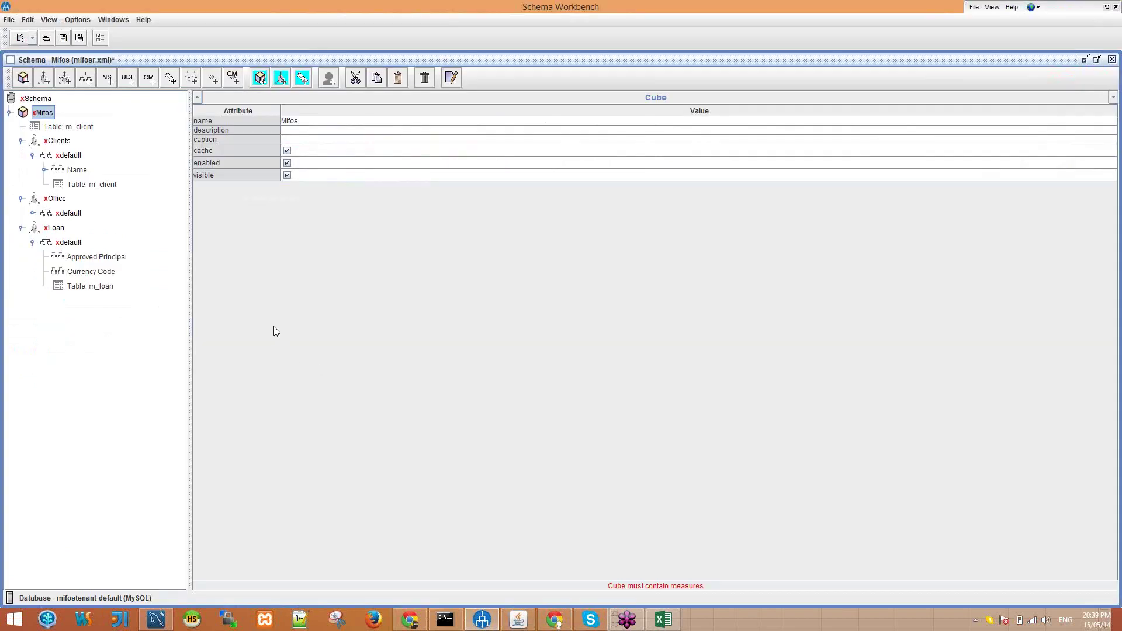
click(91, 185)
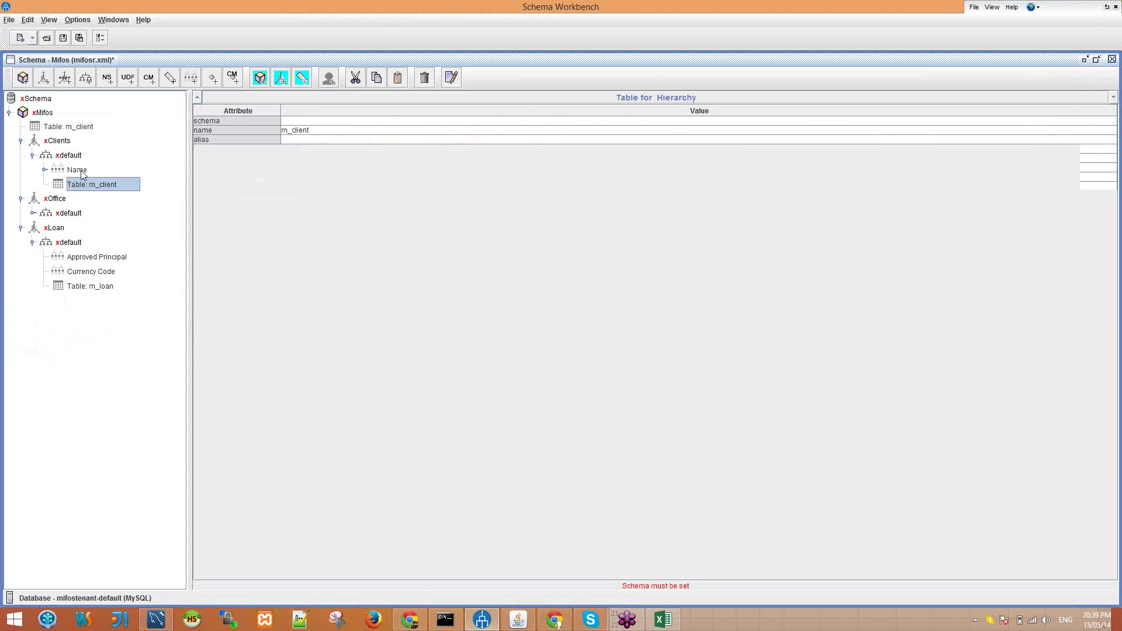
click(81, 171)
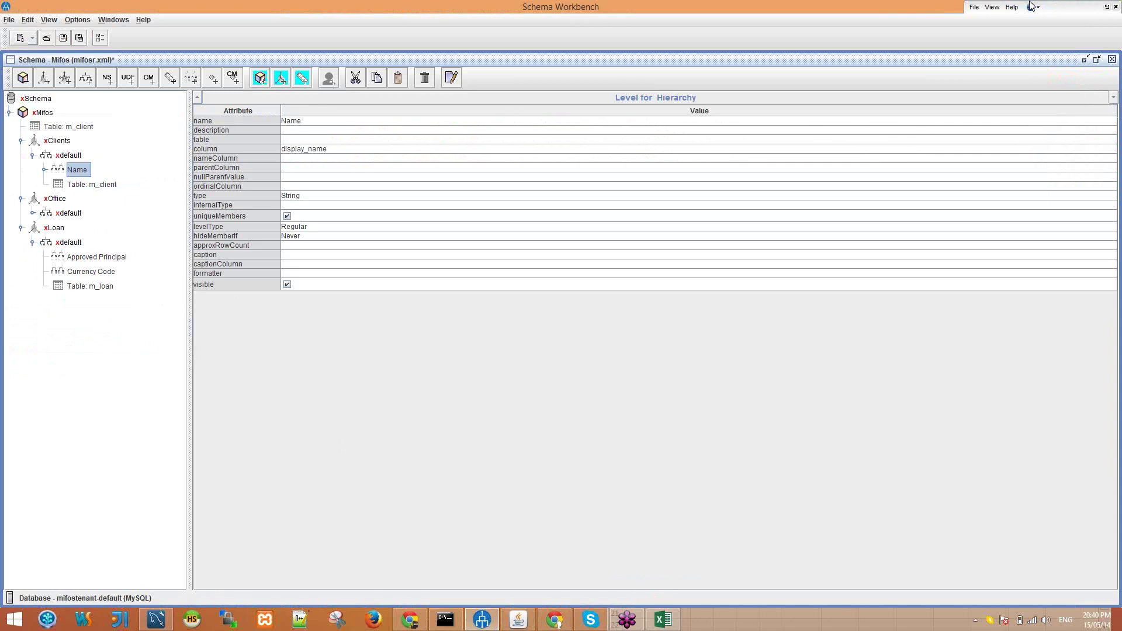
key(XF86AudioRaiseVolume)
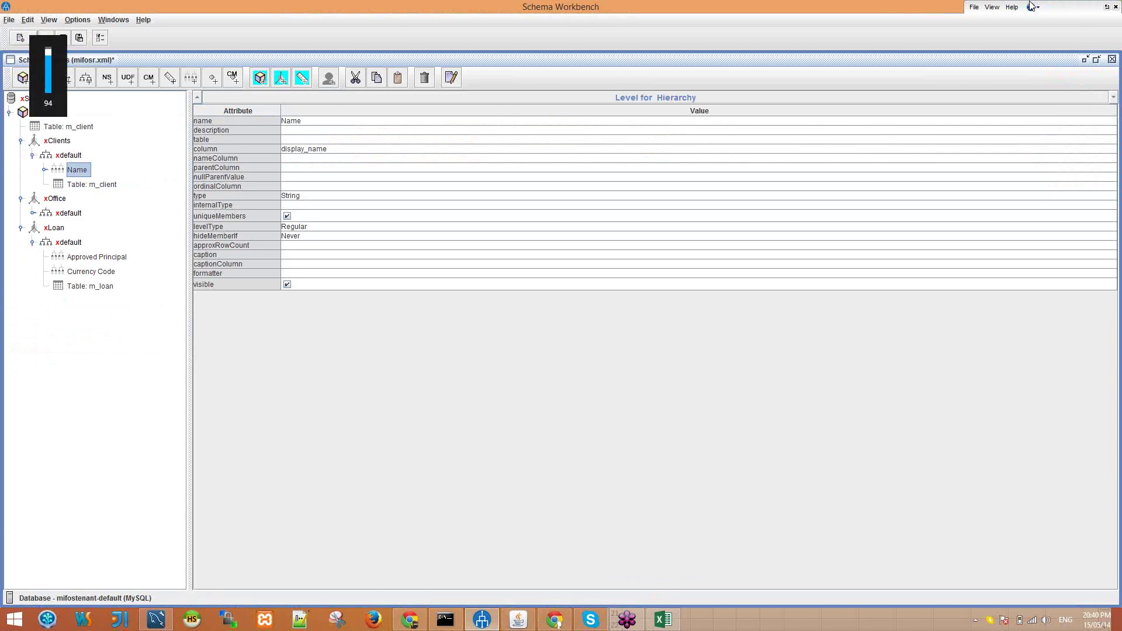
key(XF86AudioRaiseVolume)
key(XF86AudioRaiseVolume)
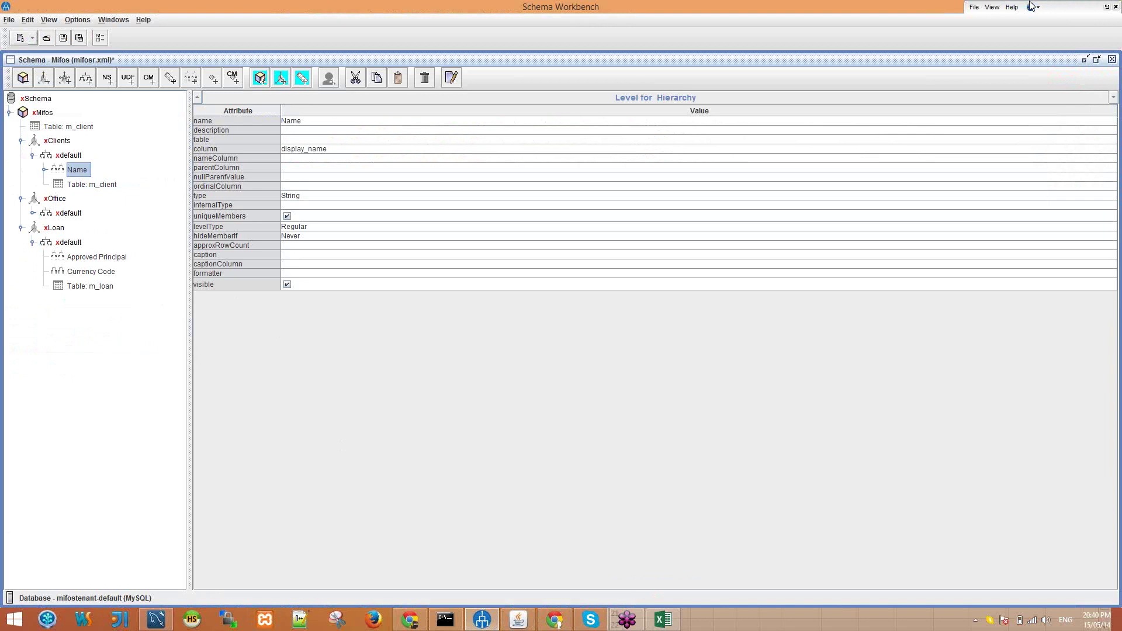
Step: Minimize and restore Schema Workbench, then bring the Saiku client-count table back to the front
click(482, 621)
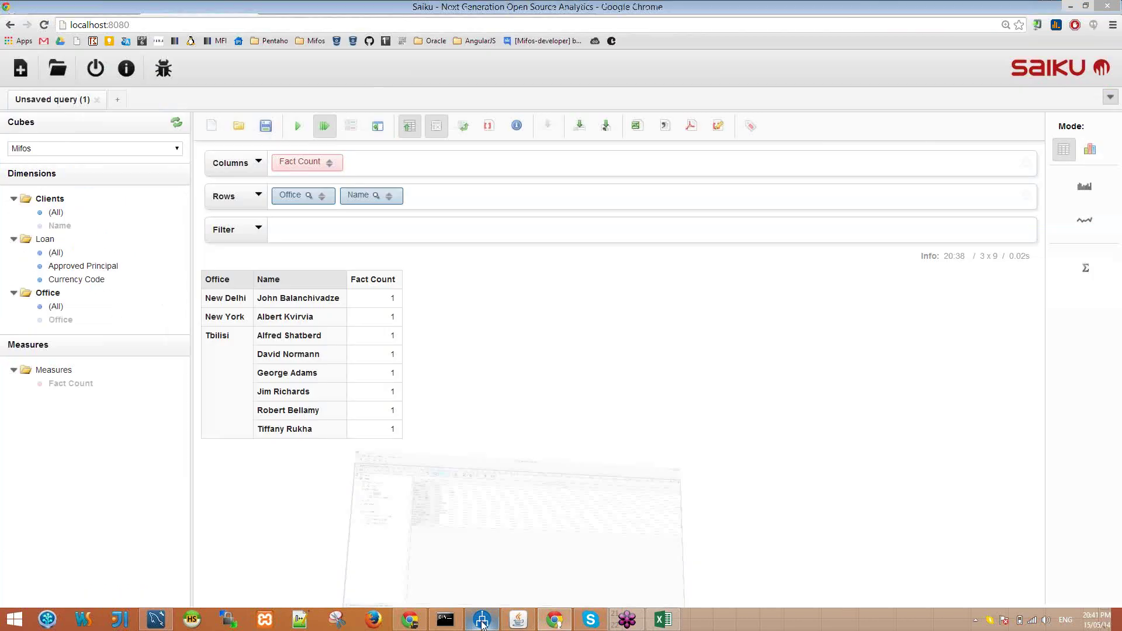
click(482, 621)
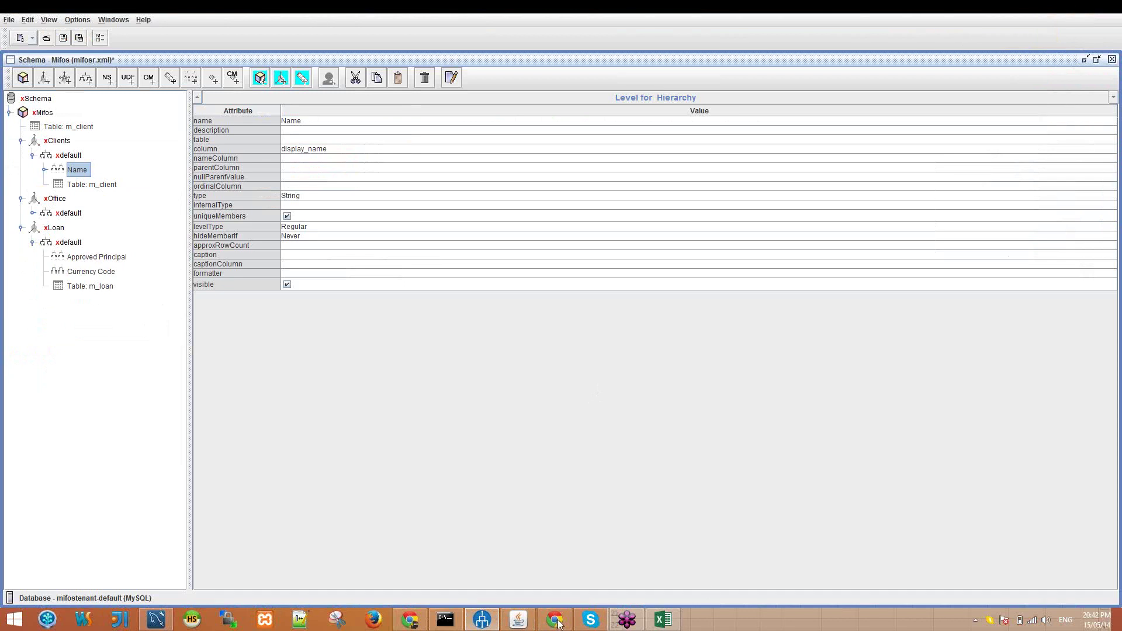
click(556, 621)
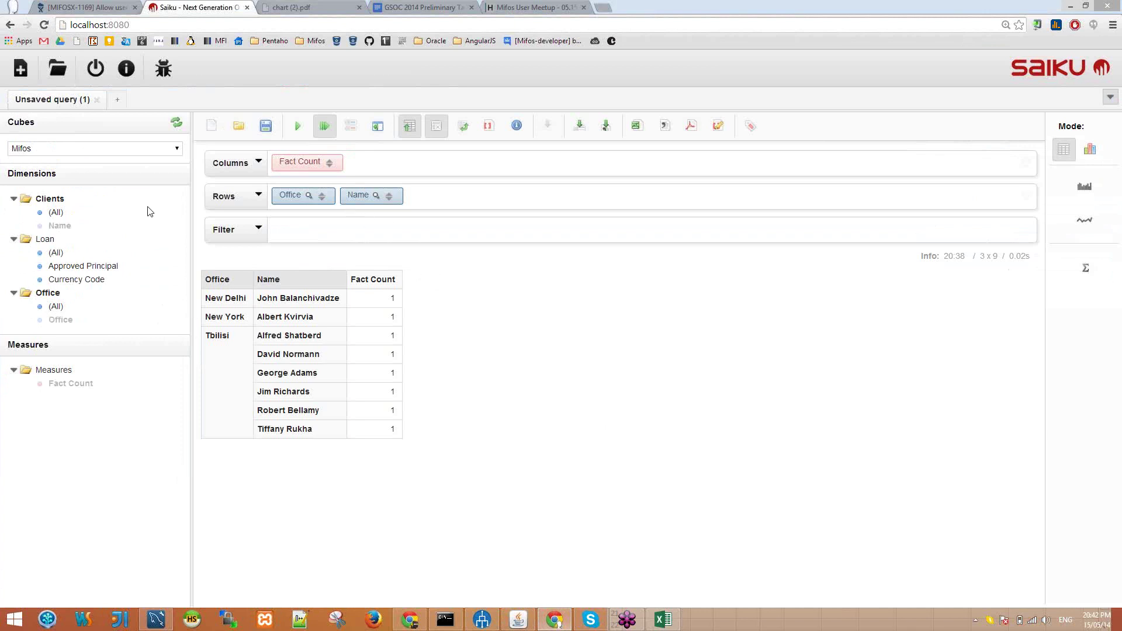
Step: Add Approved Principal to the rows, chart as multiple bar, line, then dot, and return to Schema Workbench
drag(126, 270, 459, 199)
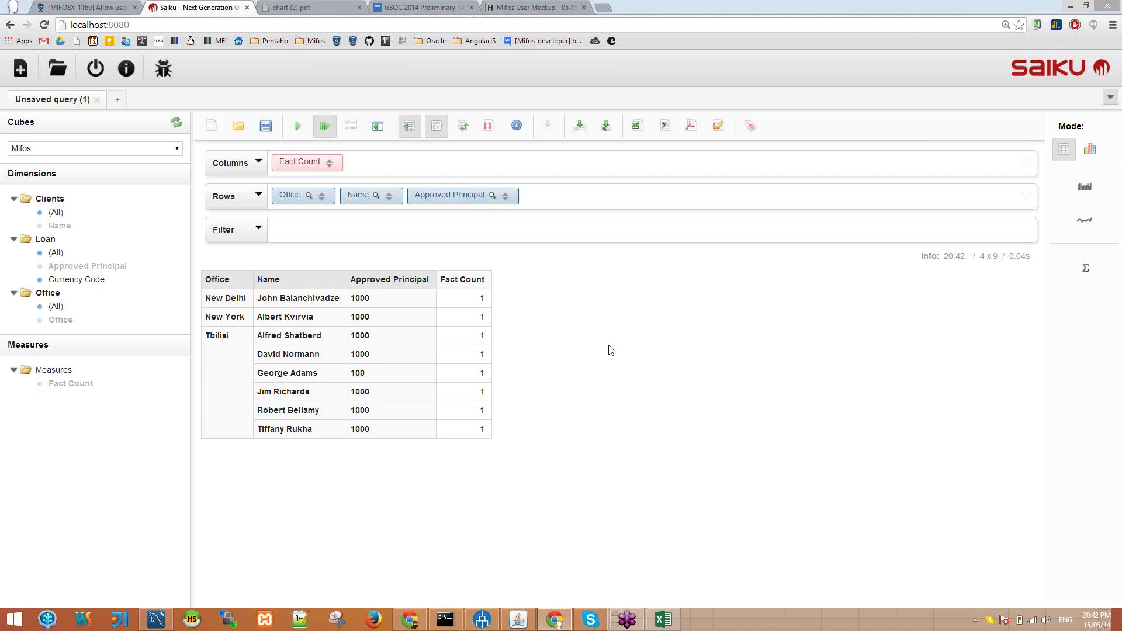
click(1081, 157)
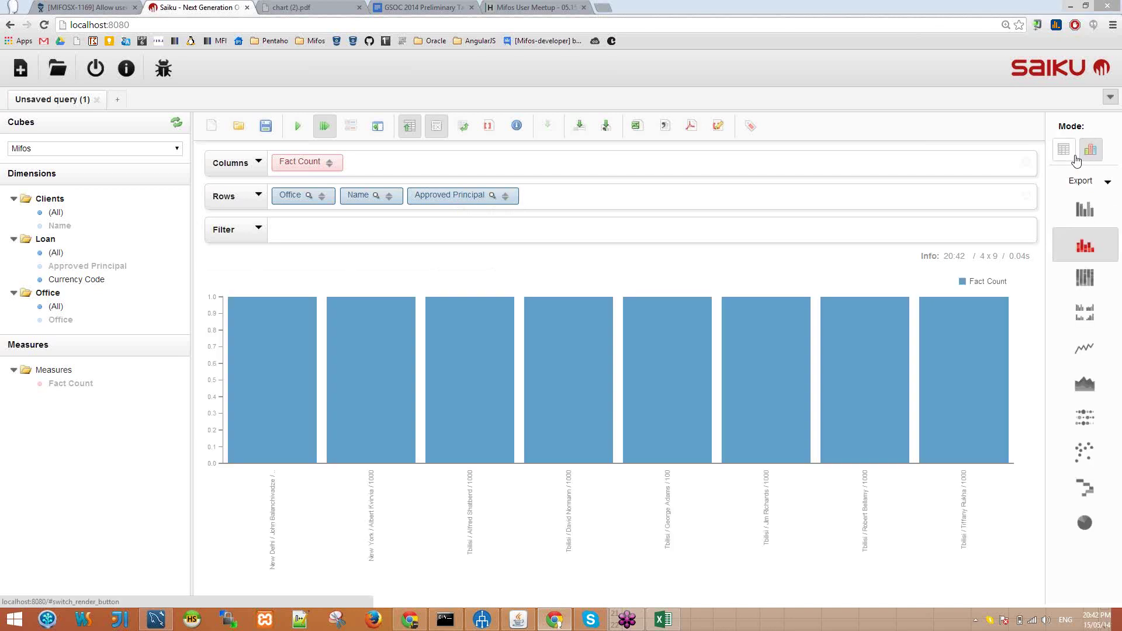
click(1087, 318)
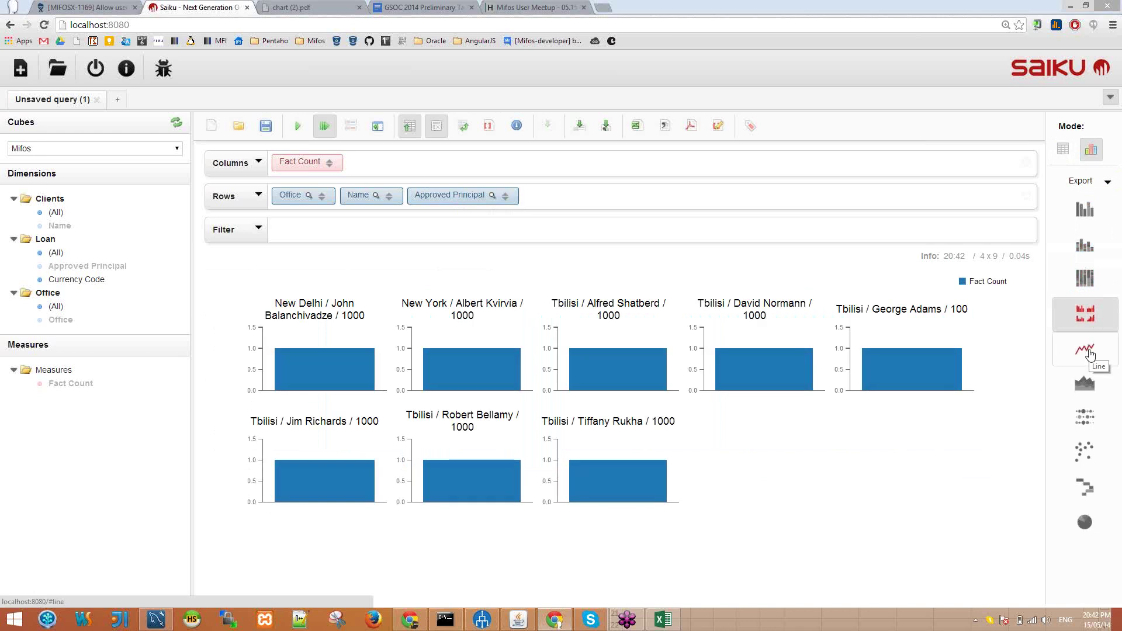
click(1089, 354)
click(1085, 433)
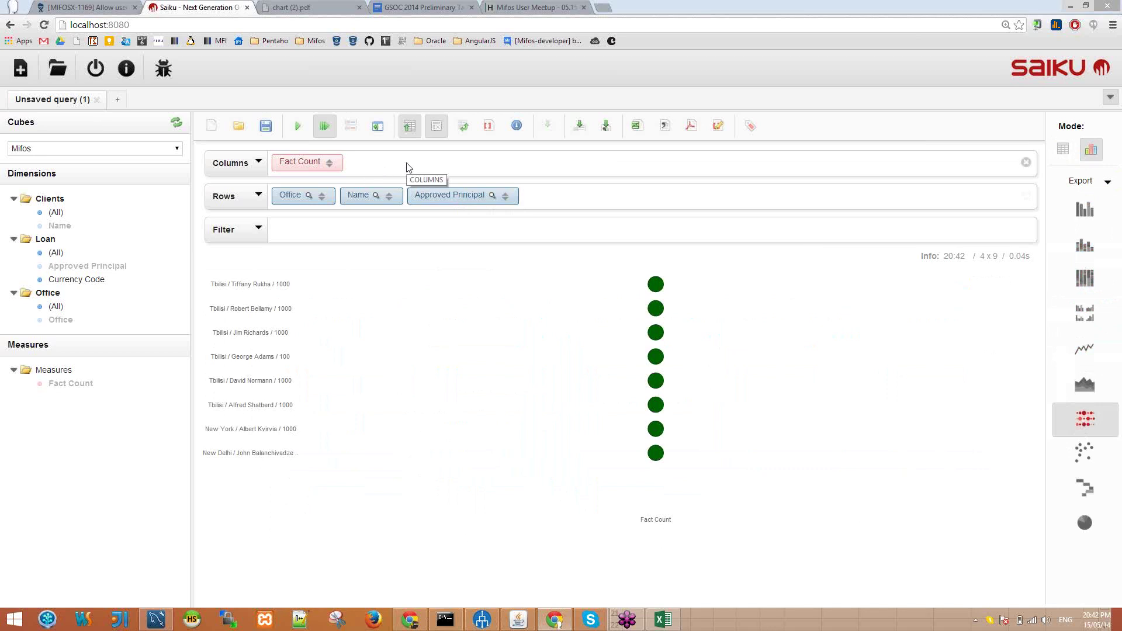
click(489, 621)
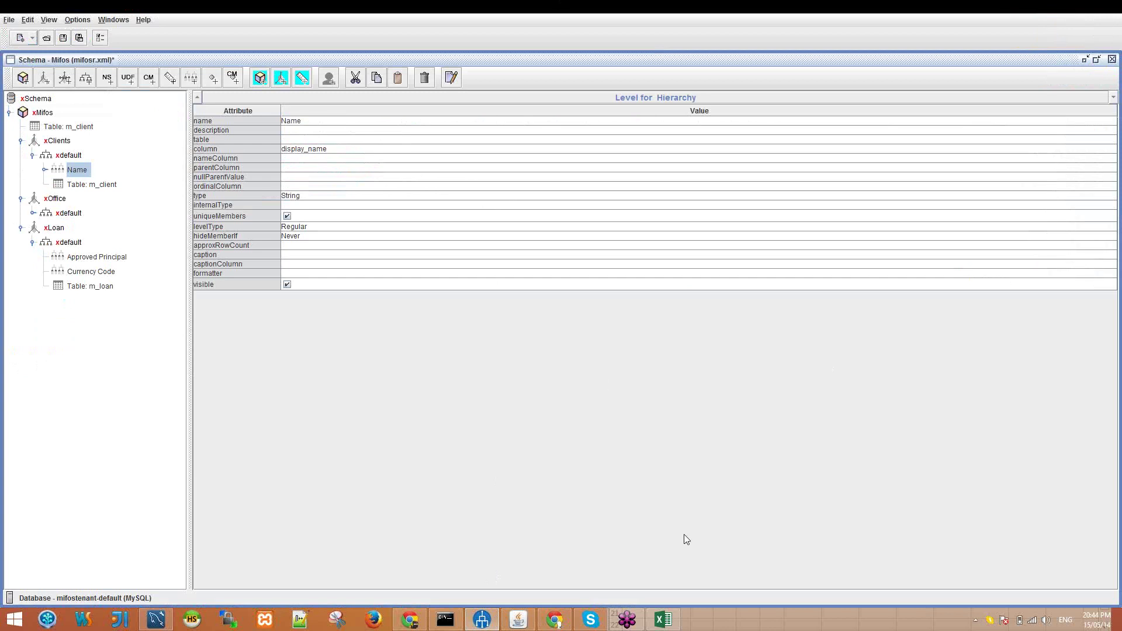
Step: Switch from Schema Workbench to the browser tab holding the Saiku query chart
click(555, 619)
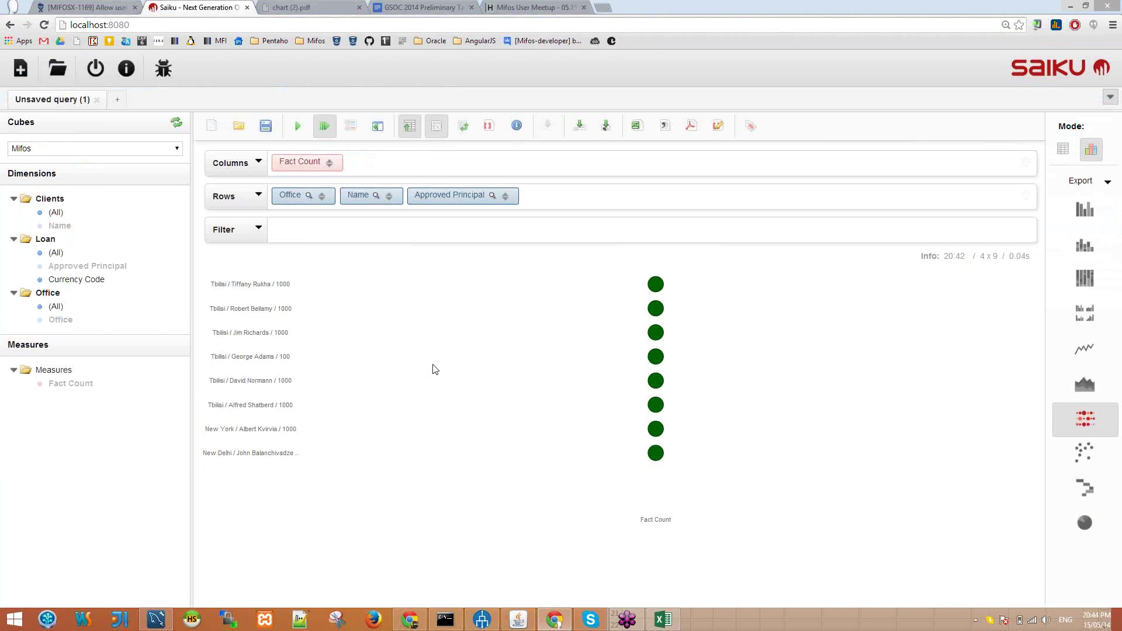
Step: Show the query as a table, then add Fact Count statistics (min, max, sum, average, standard deviation)
click(1060, 148)
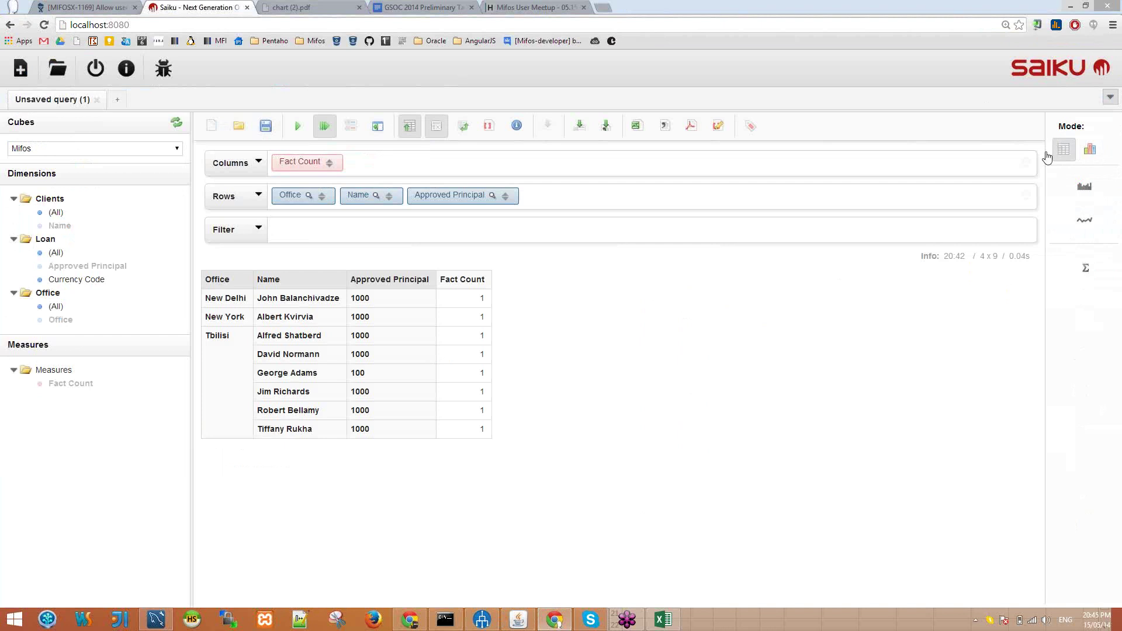
click(1088, 281)
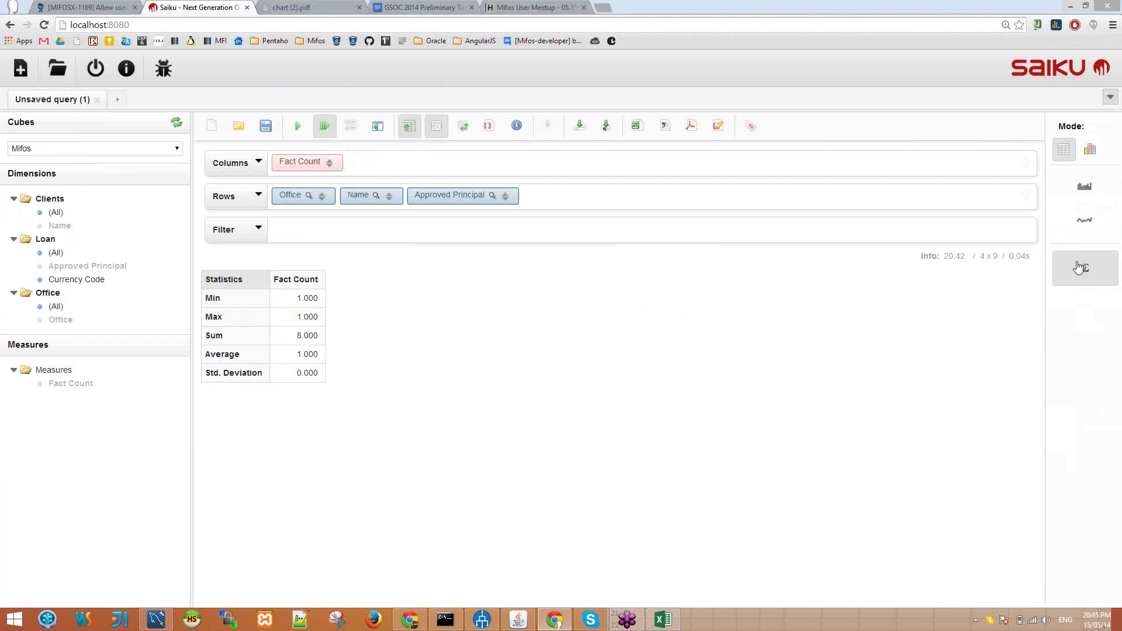
click(1078, 268)
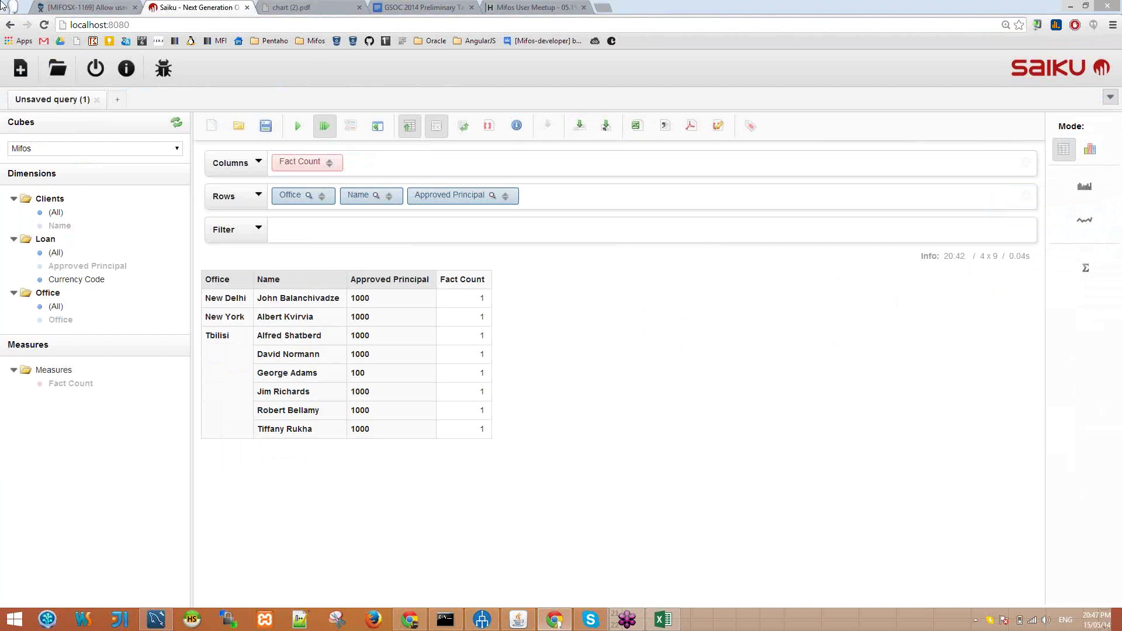
Step: Re-run the query to list eight clients across New Delhi, New York and Tbilisi
click(299, 126)
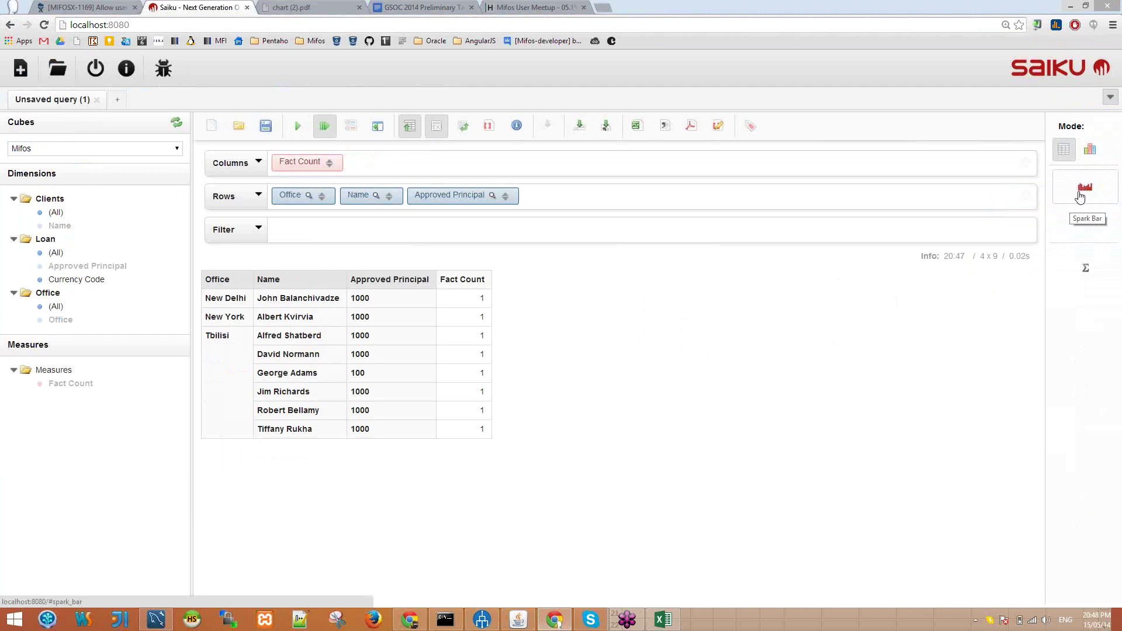
Step: Add spark bars beside the Fact Count values, then display the result as a chart
click(1084, 193)
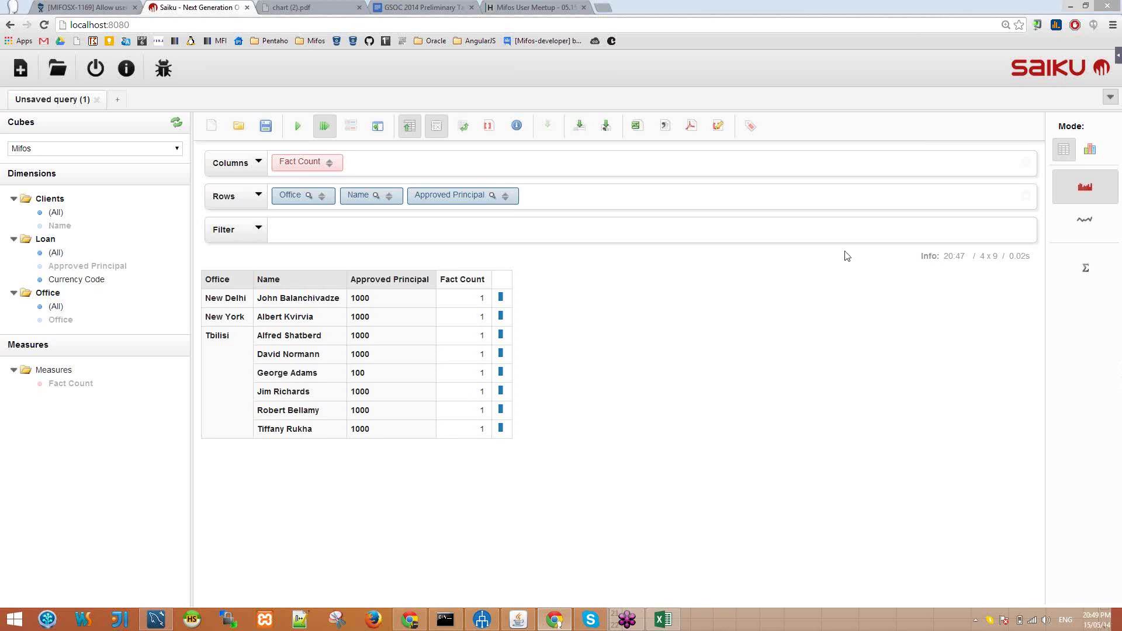
click(1090, 151)
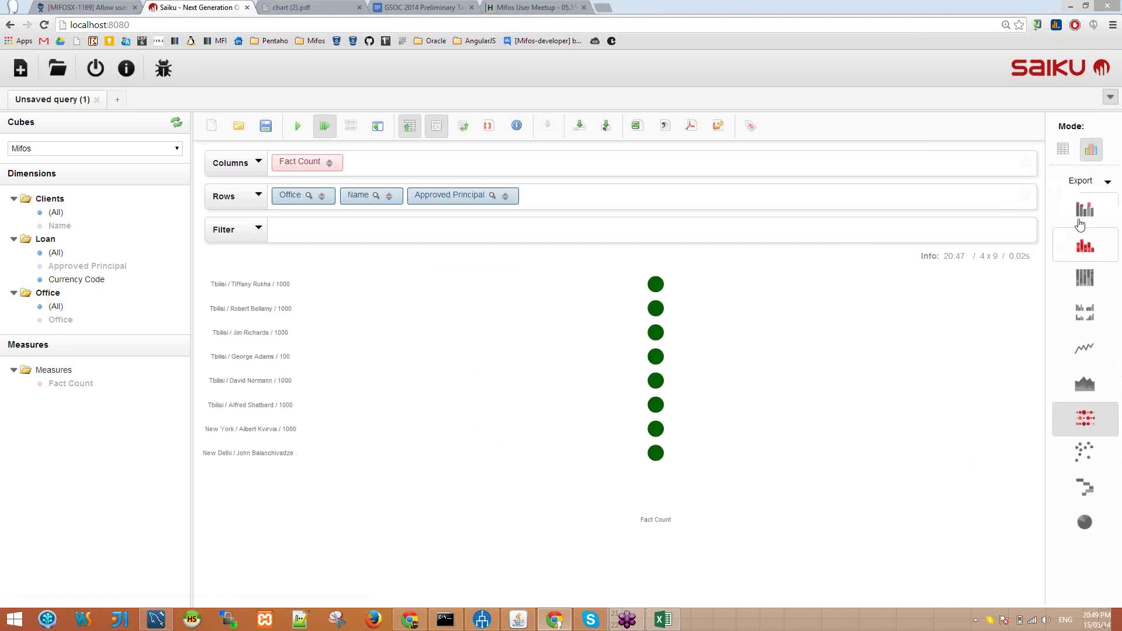
Step: Try bar, stacked and 100% stacked bar charts, ending on a waterfall totalling 8
click(1079, 219)
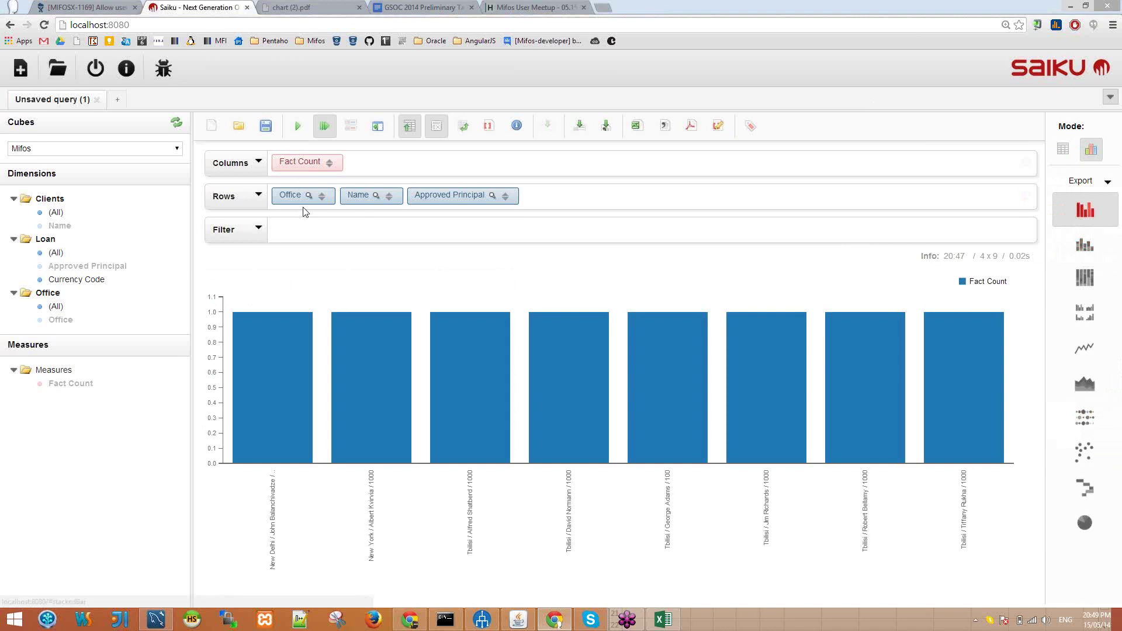
click(1101, 249)
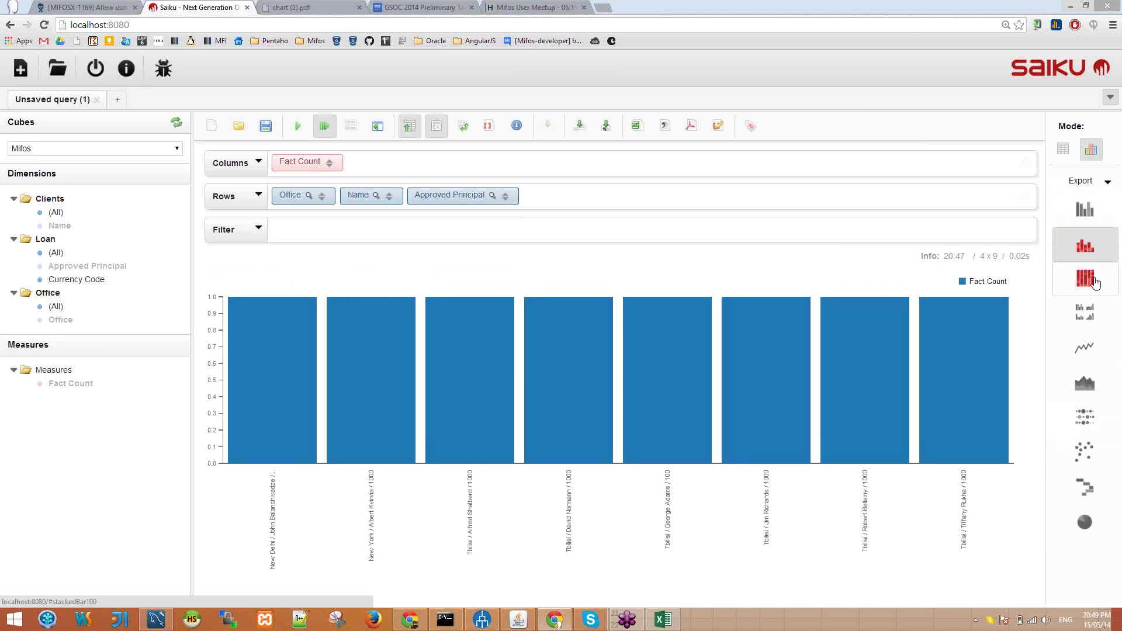
click(1094, 286)
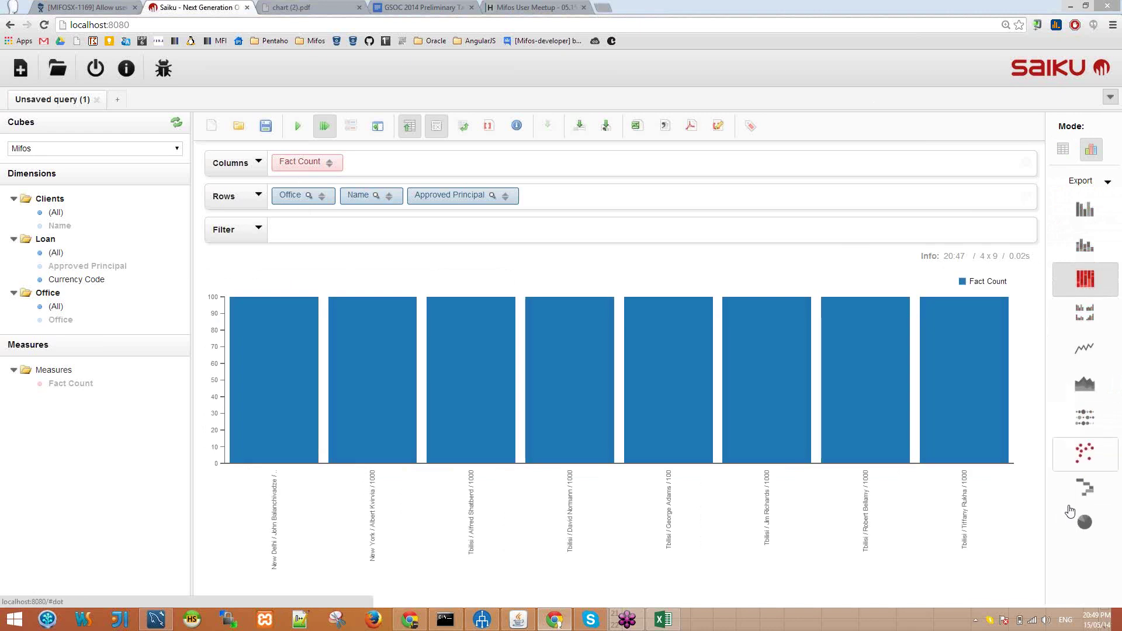
click(1073, 502)
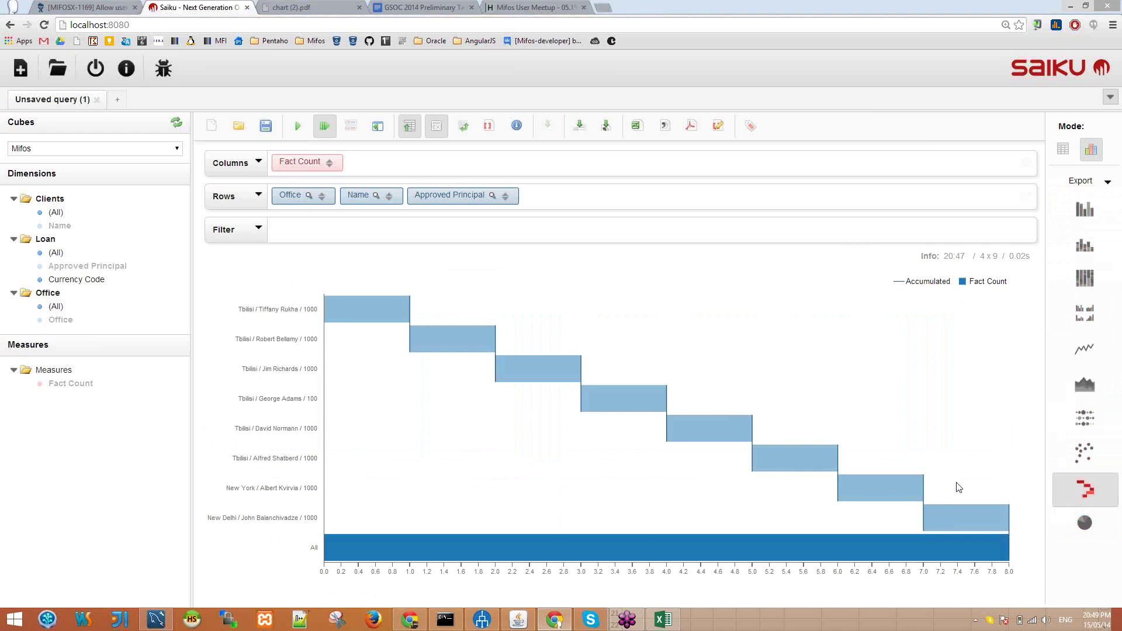
Step: Display a donut pie chart and exclude the Tbilisi client with principal 100
click(1084, 523)
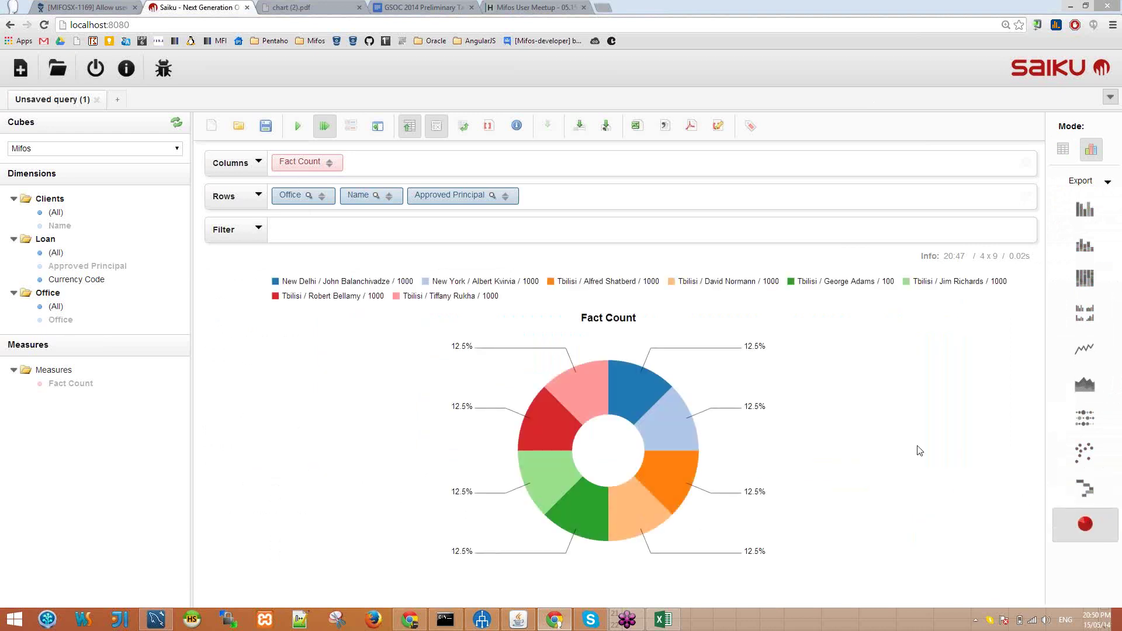
click(671, 428)
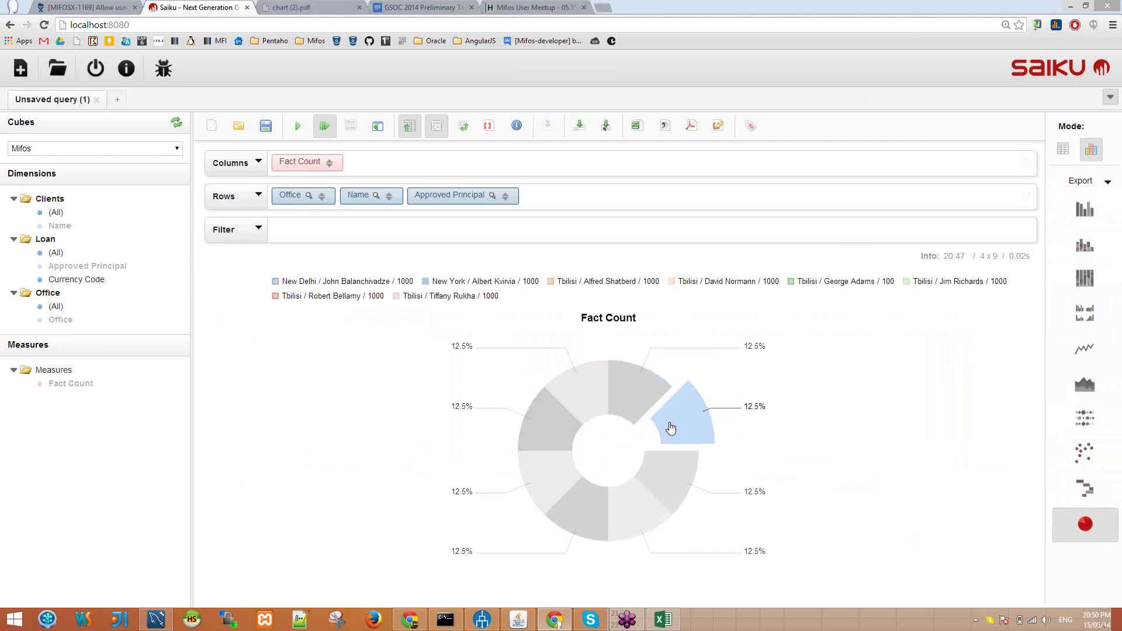
click(833, 283)
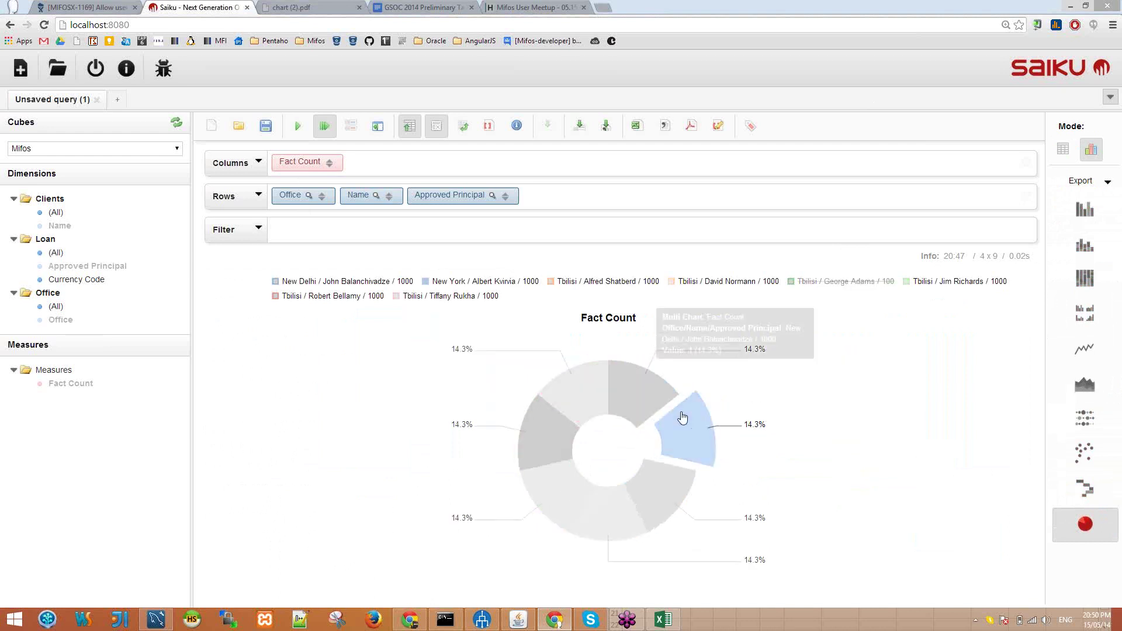
Step: Highlight the green, red and pink Tbilisi client slices, each at 14.3%
click(520, 470)
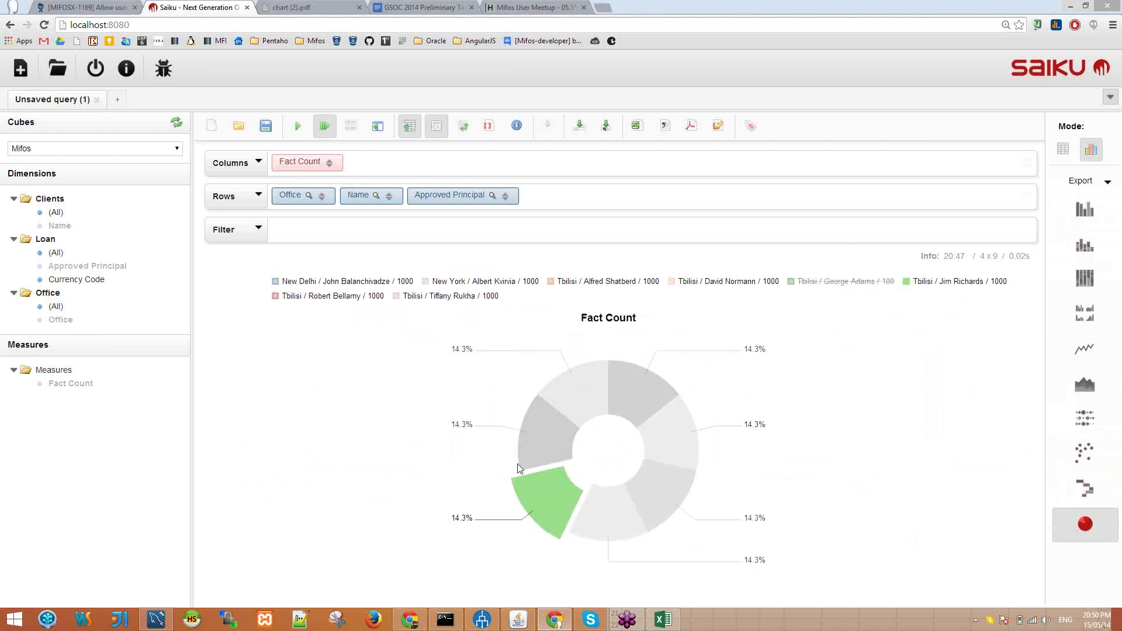
ctrl+click(534, 452)
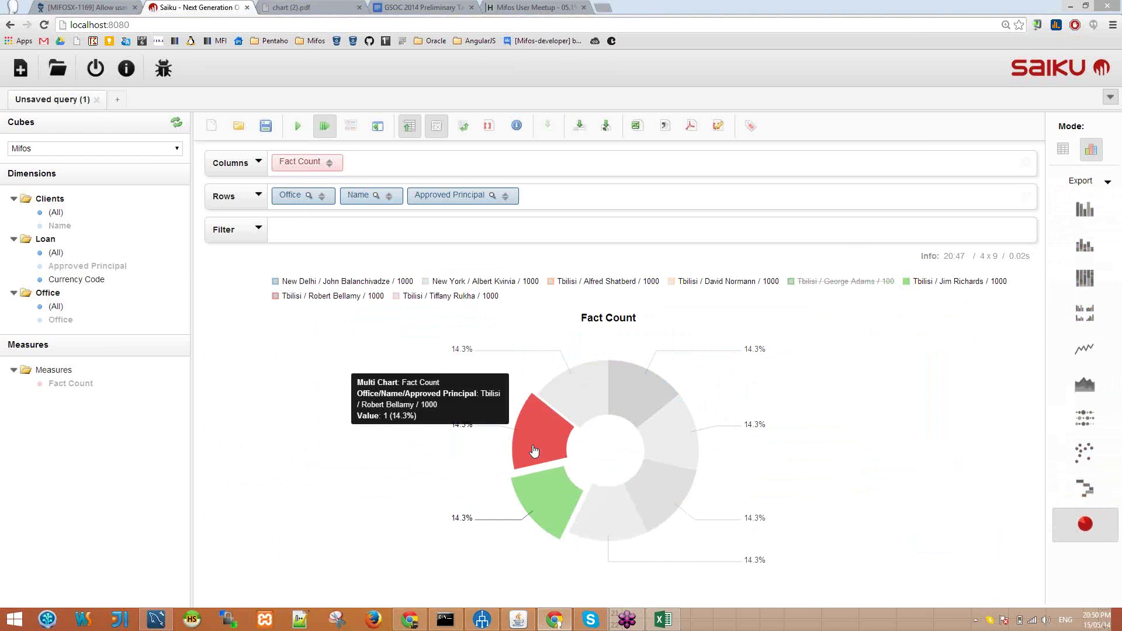
click(534, 451)
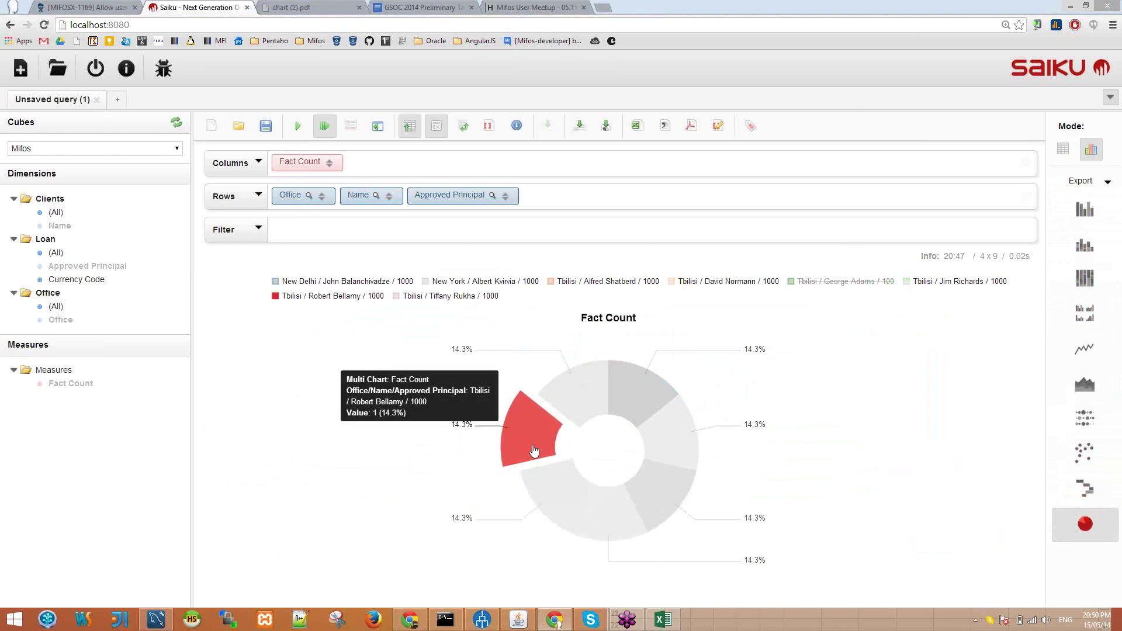
click(587, 412)
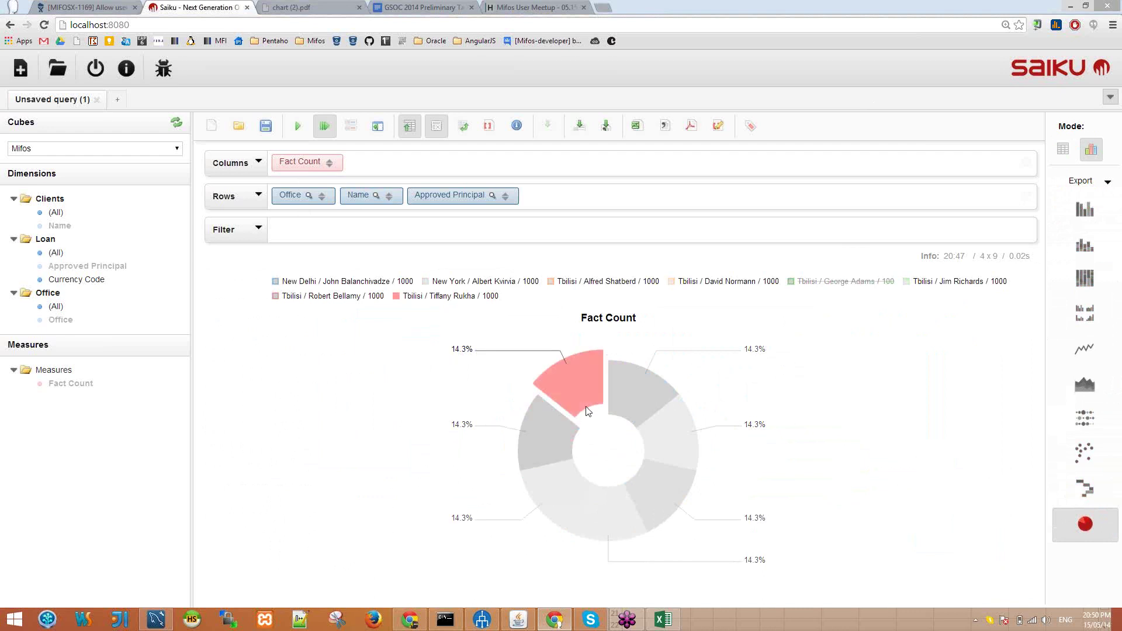